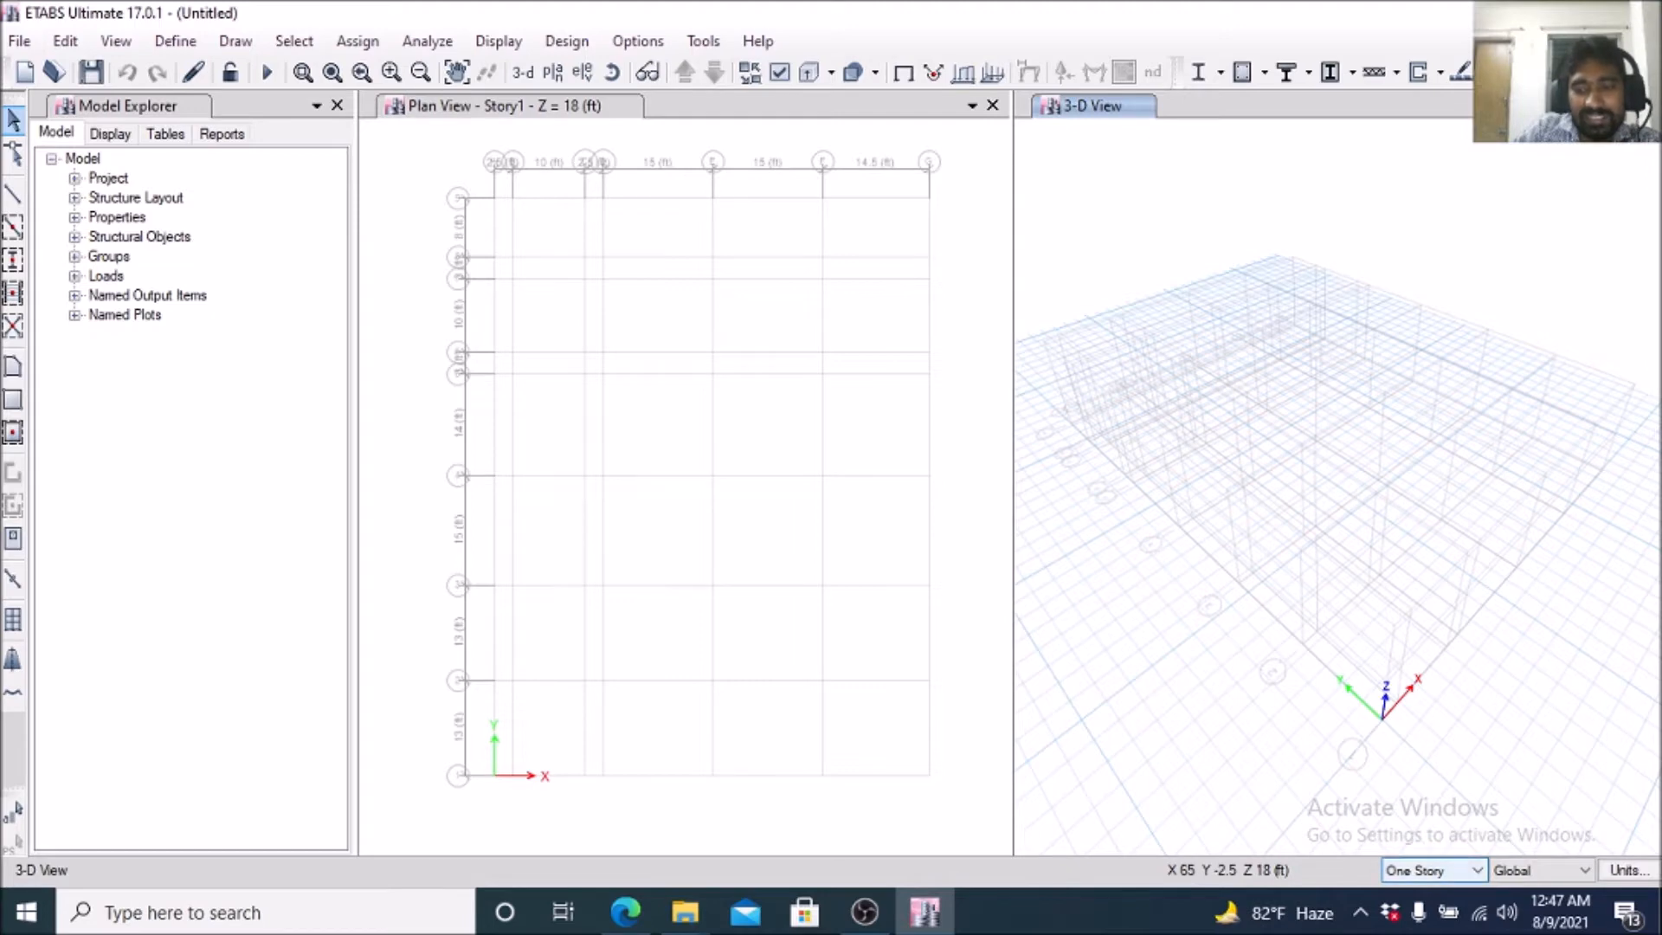
Set the story scope to All Stories so drawing applies at every level.
{"action": "left_click", "coordinate": [1477, 870]}
{"action": "left_click", "coordinate": [1413, 909]}
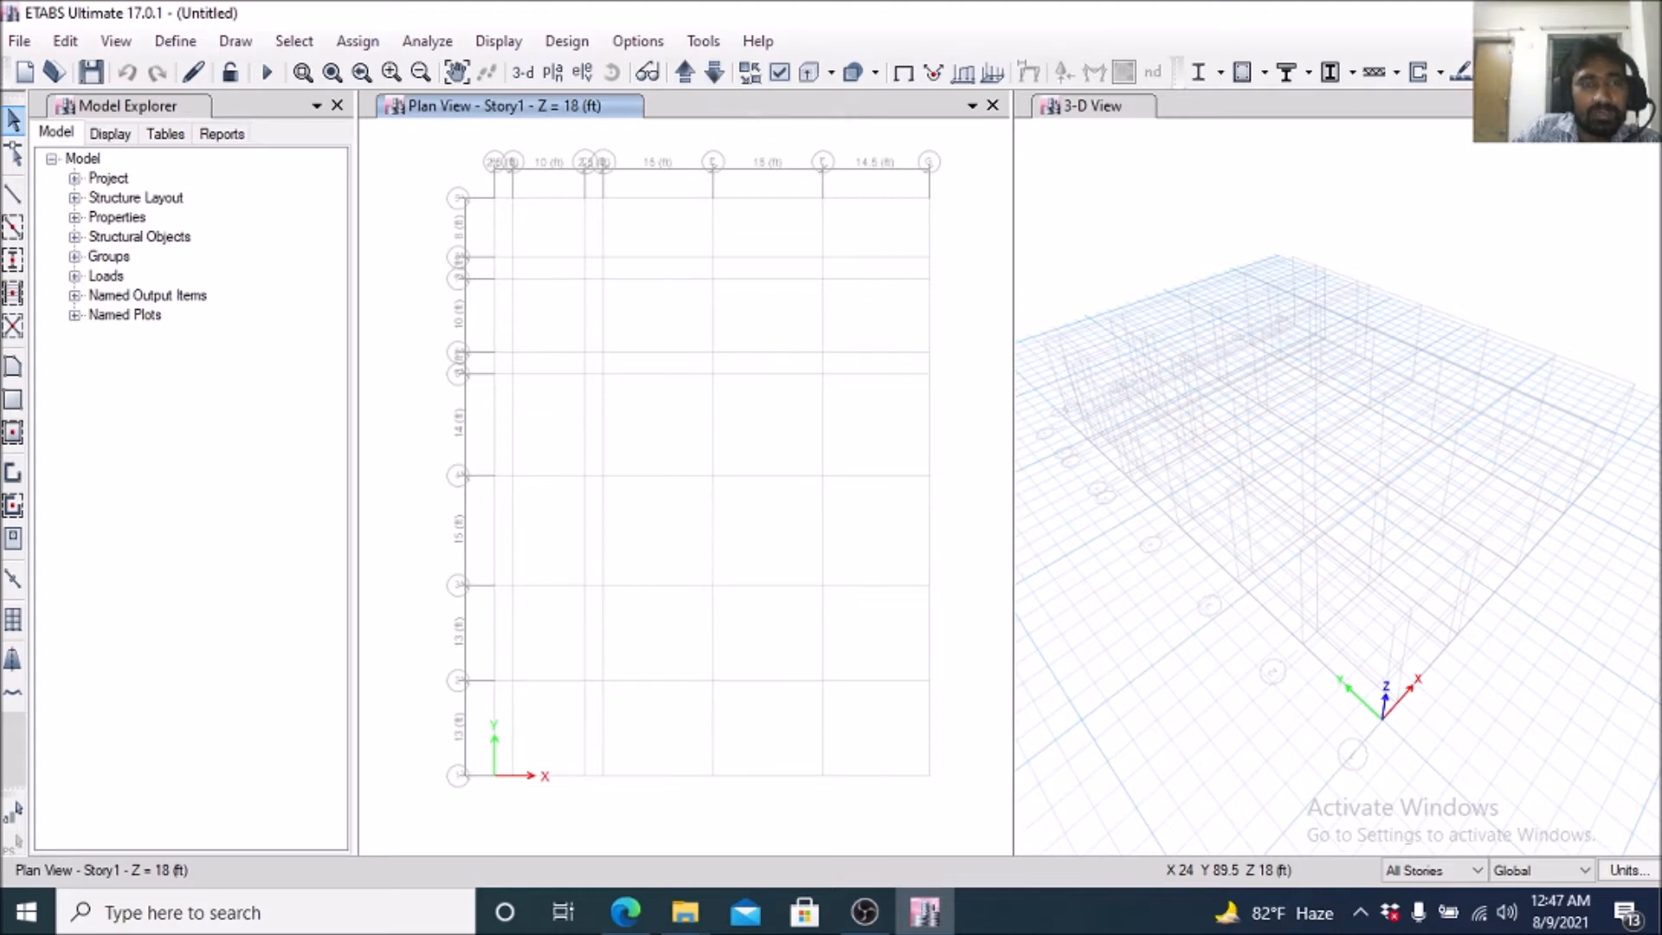
Step the plan view down through GF to the Base level and back up to Story1.
{"action": "left_click", "coordinate": [714, 71]}
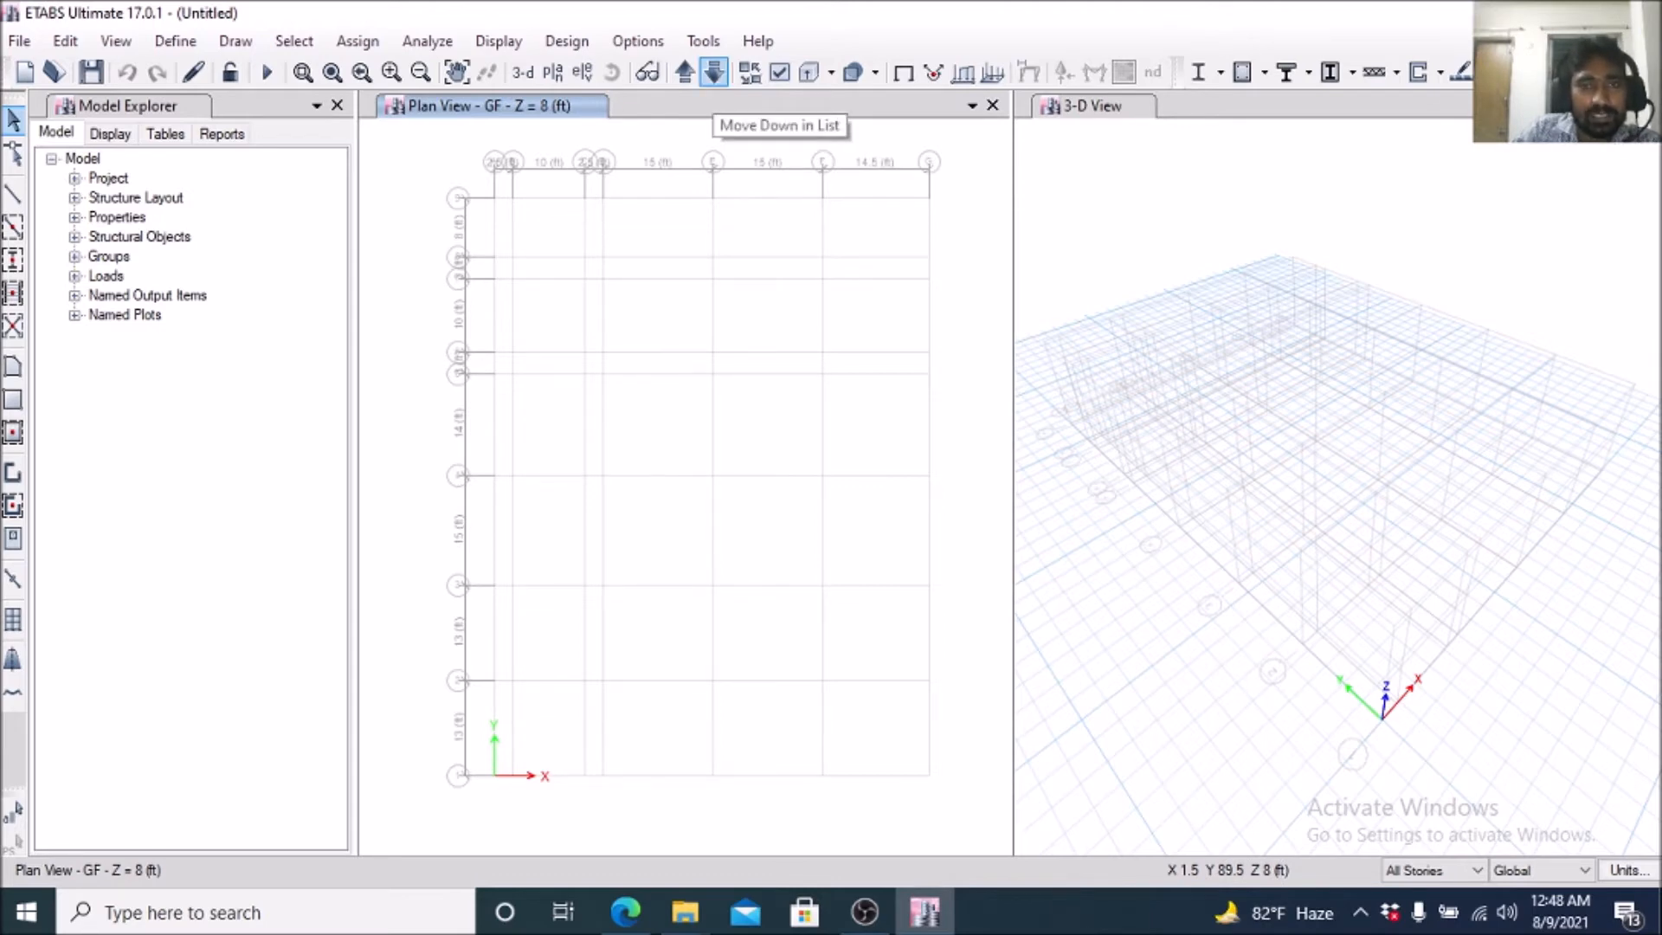
{"action": "left_click", "coordinate": [714, 72]}
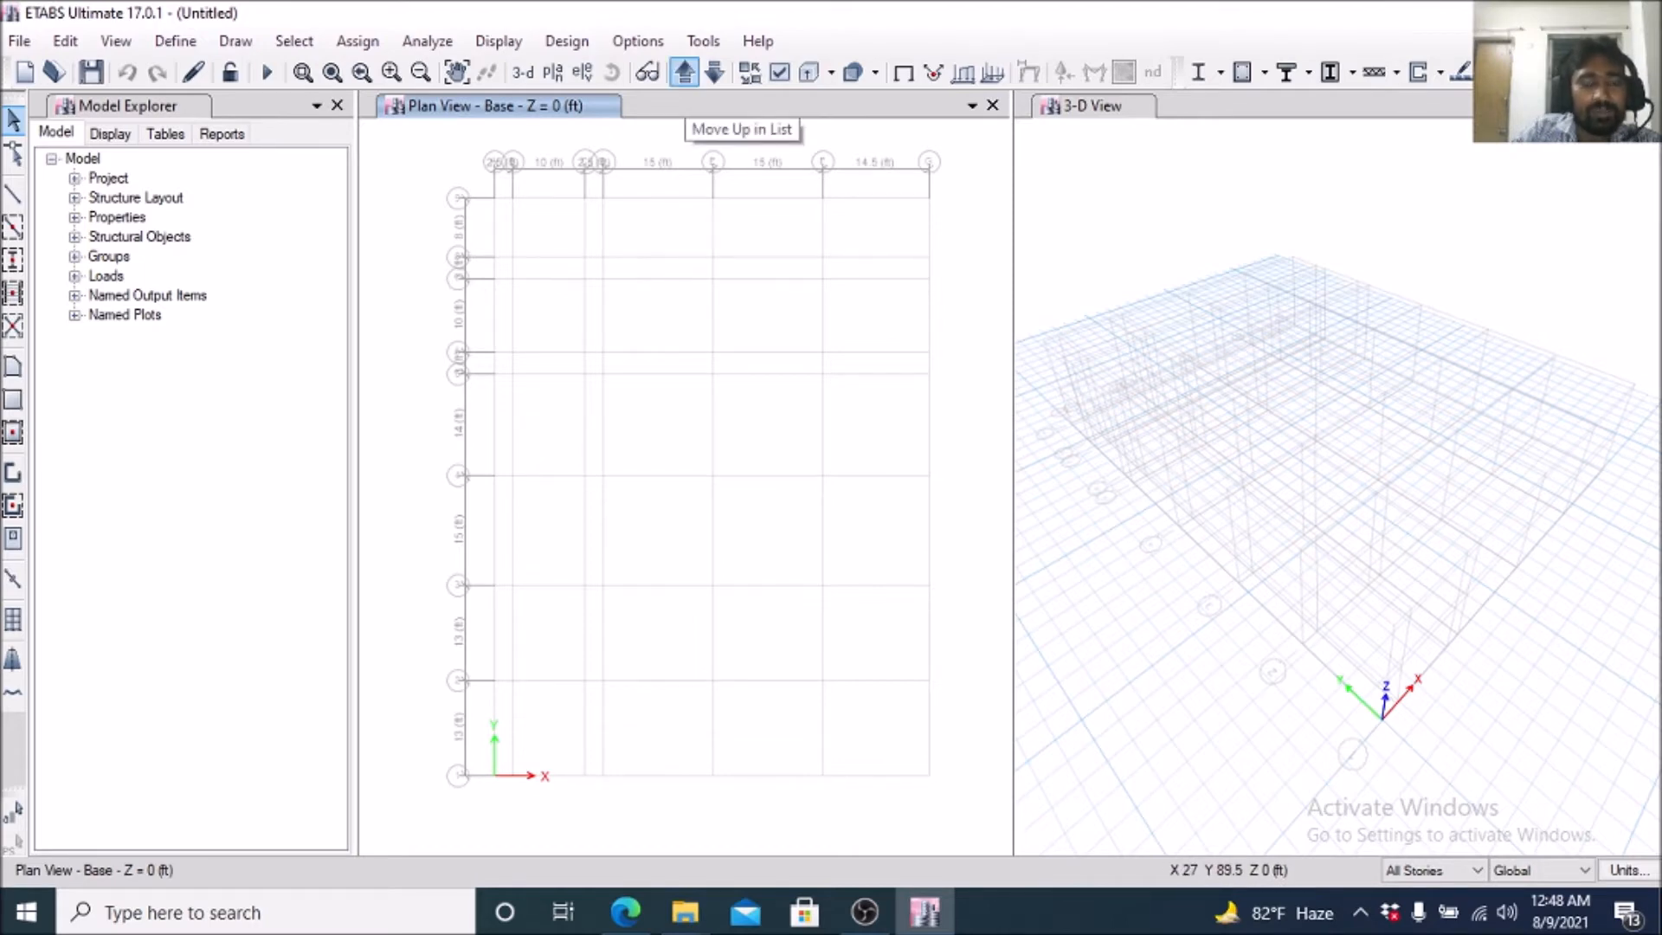
{"action": "left_click", "coordinate": [684, 73]}
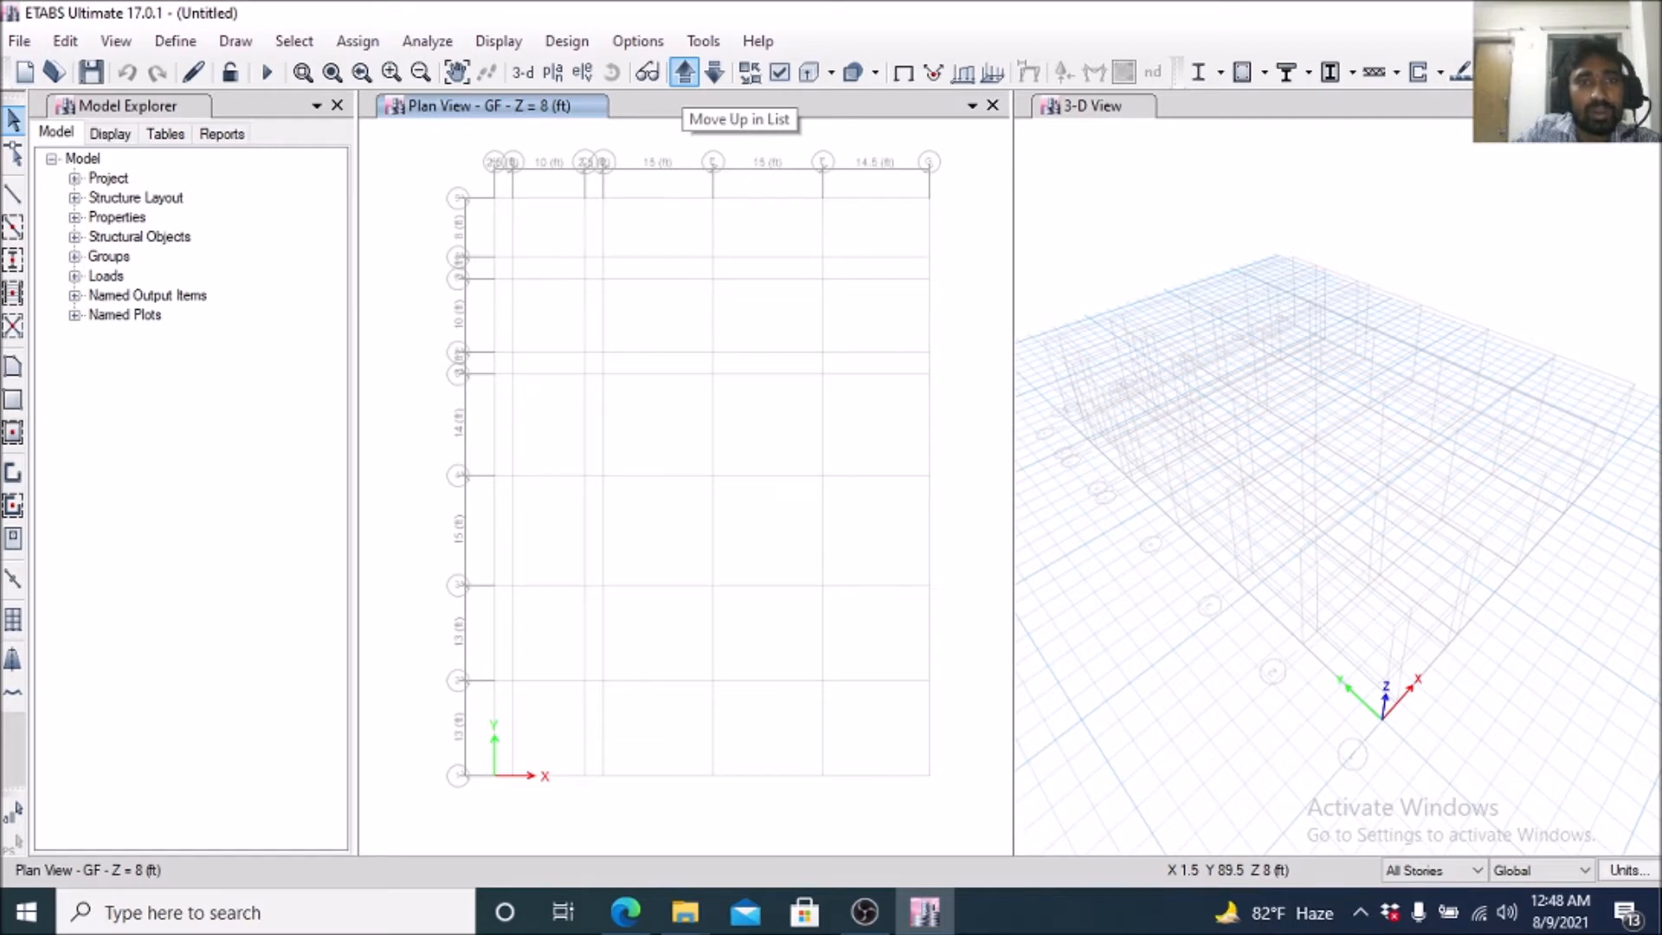
{"action": "left_click", "coordinate": [684, 73]}
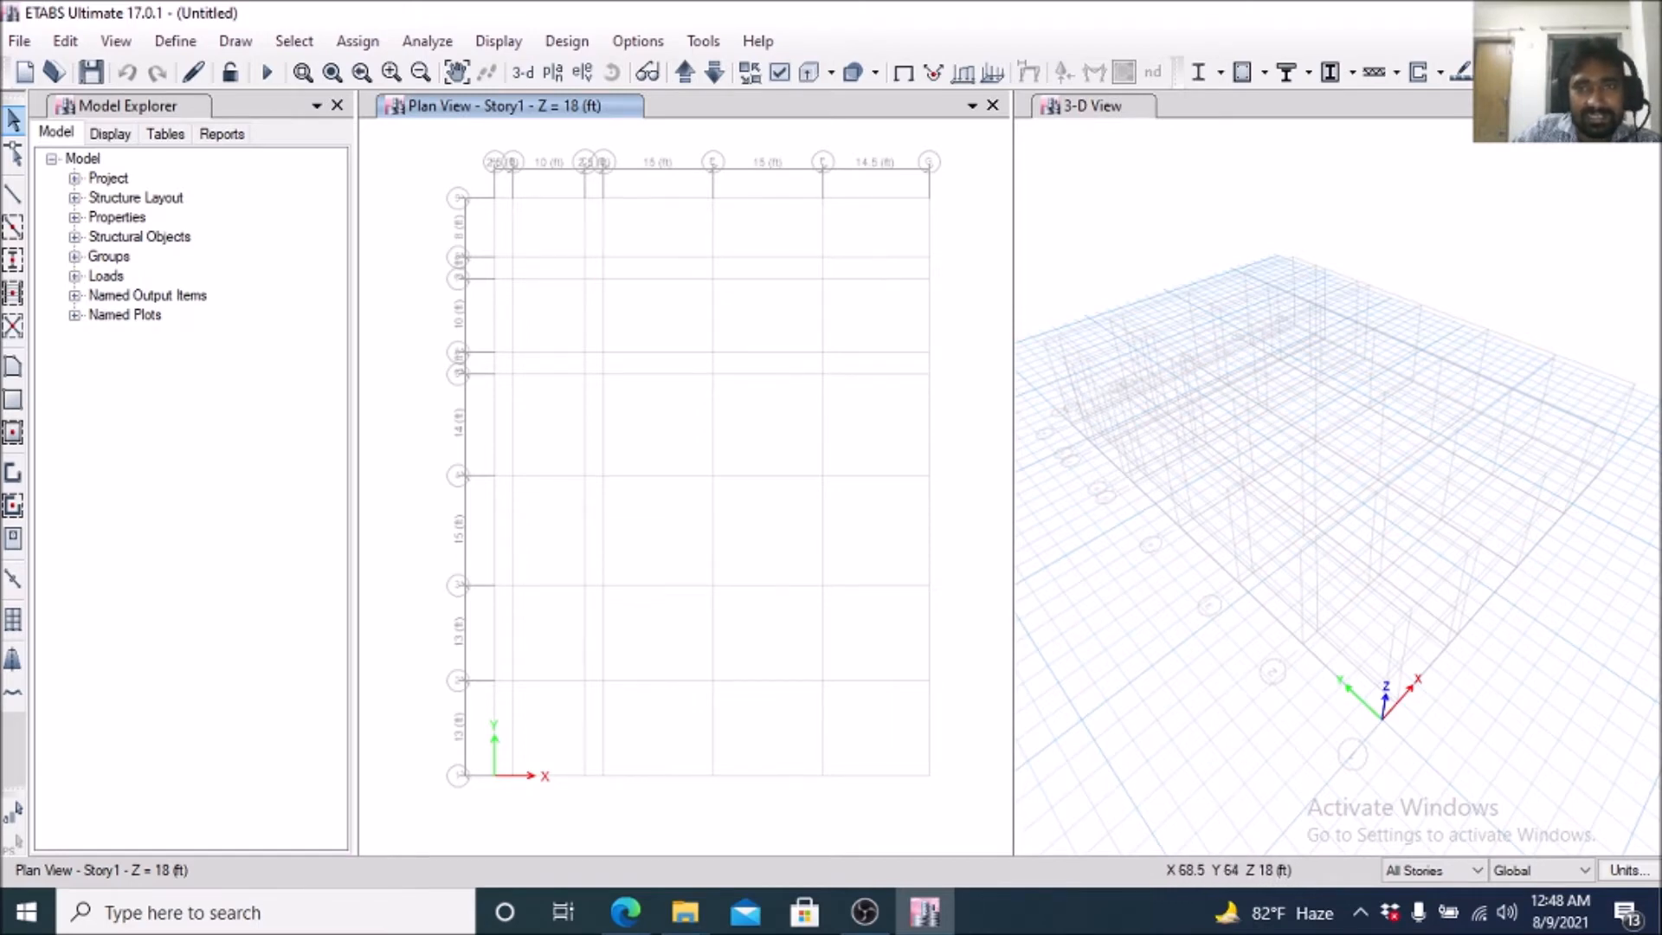
Activate the 3-D view and rotate it to view the building grid from another angle.
{"action": "left_click", "coordinate": [1186, 321]}
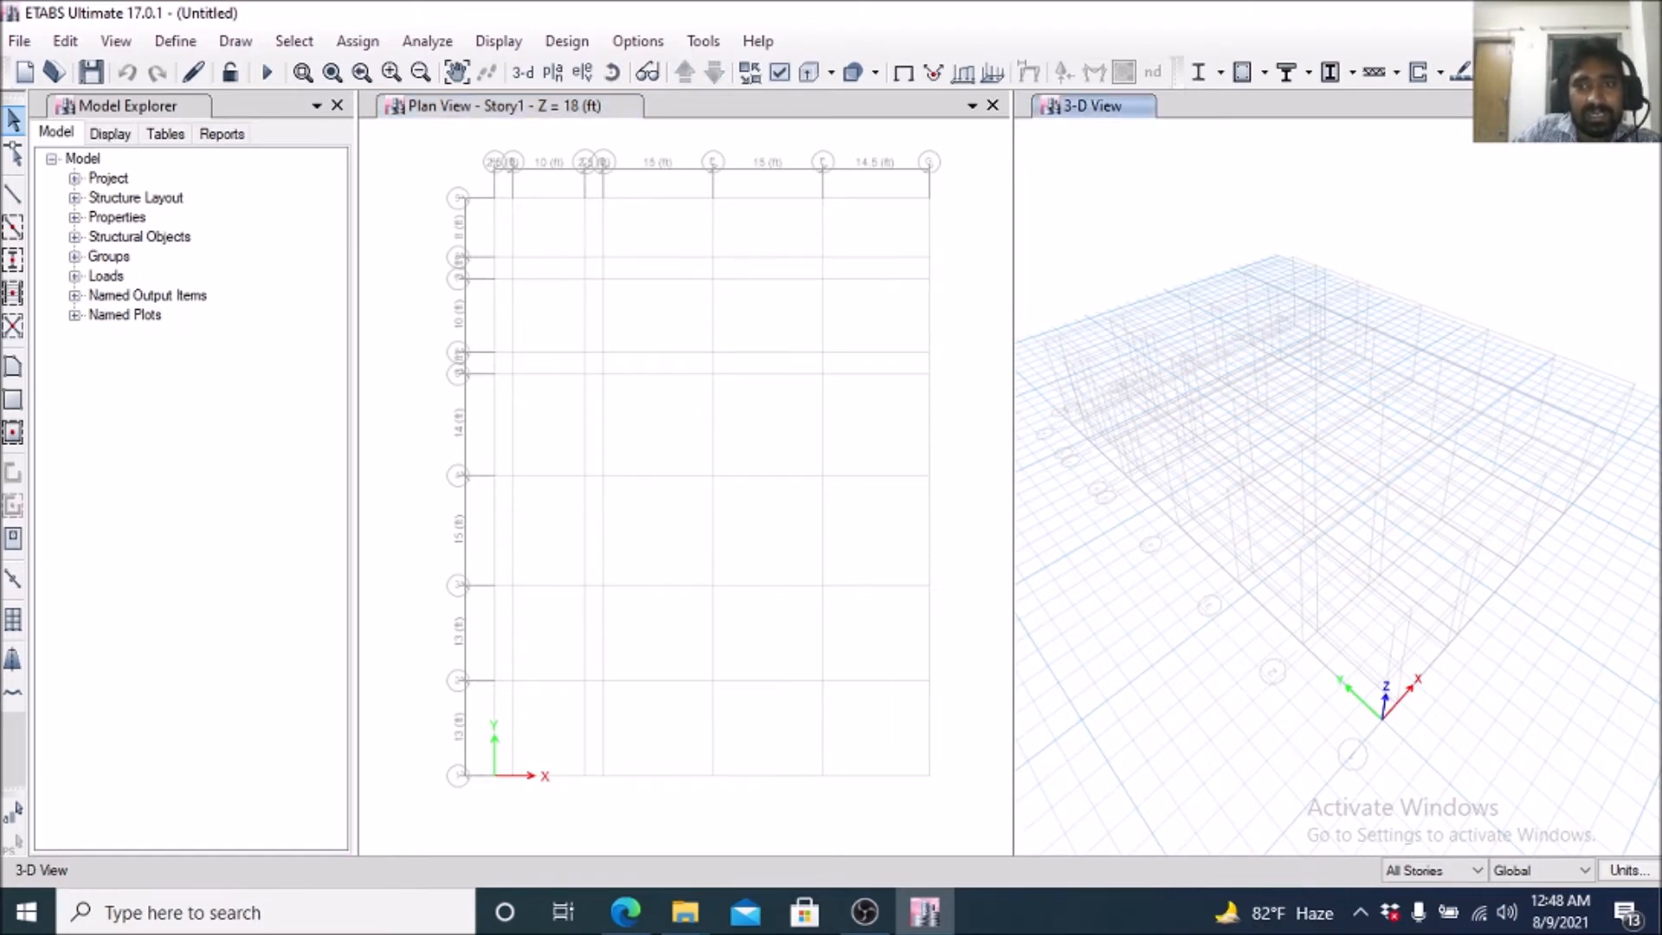
{"action": "left_click", "coordinate": [423, 177]}
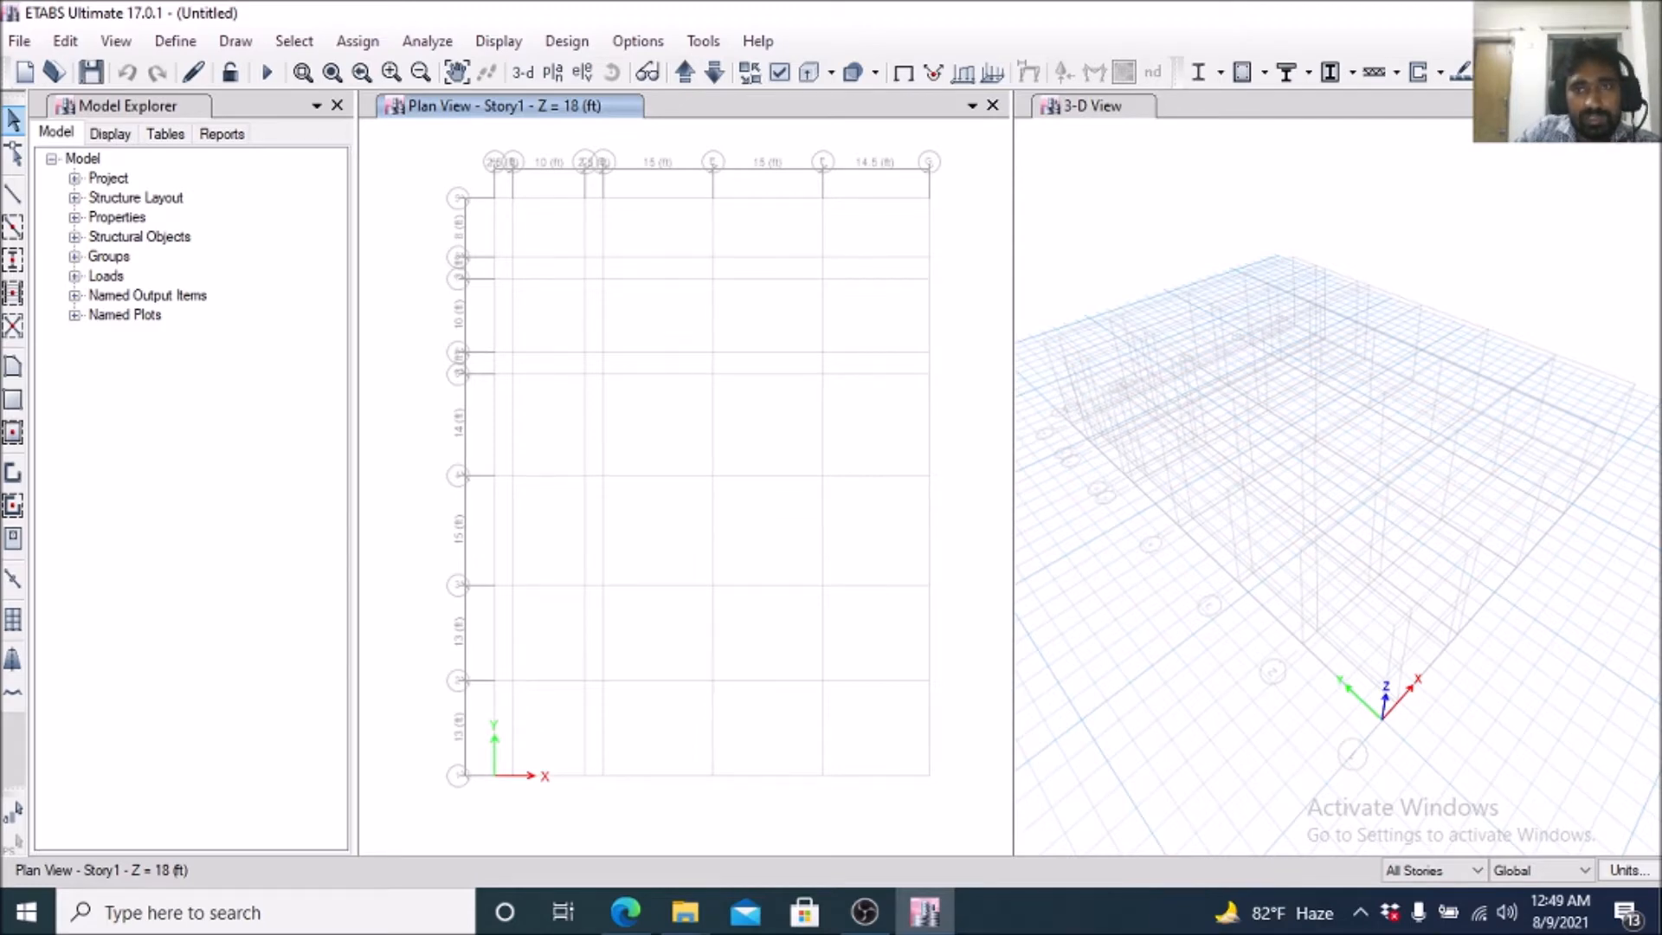
{"action": "left_click", "coordinate": [1092, 106]}
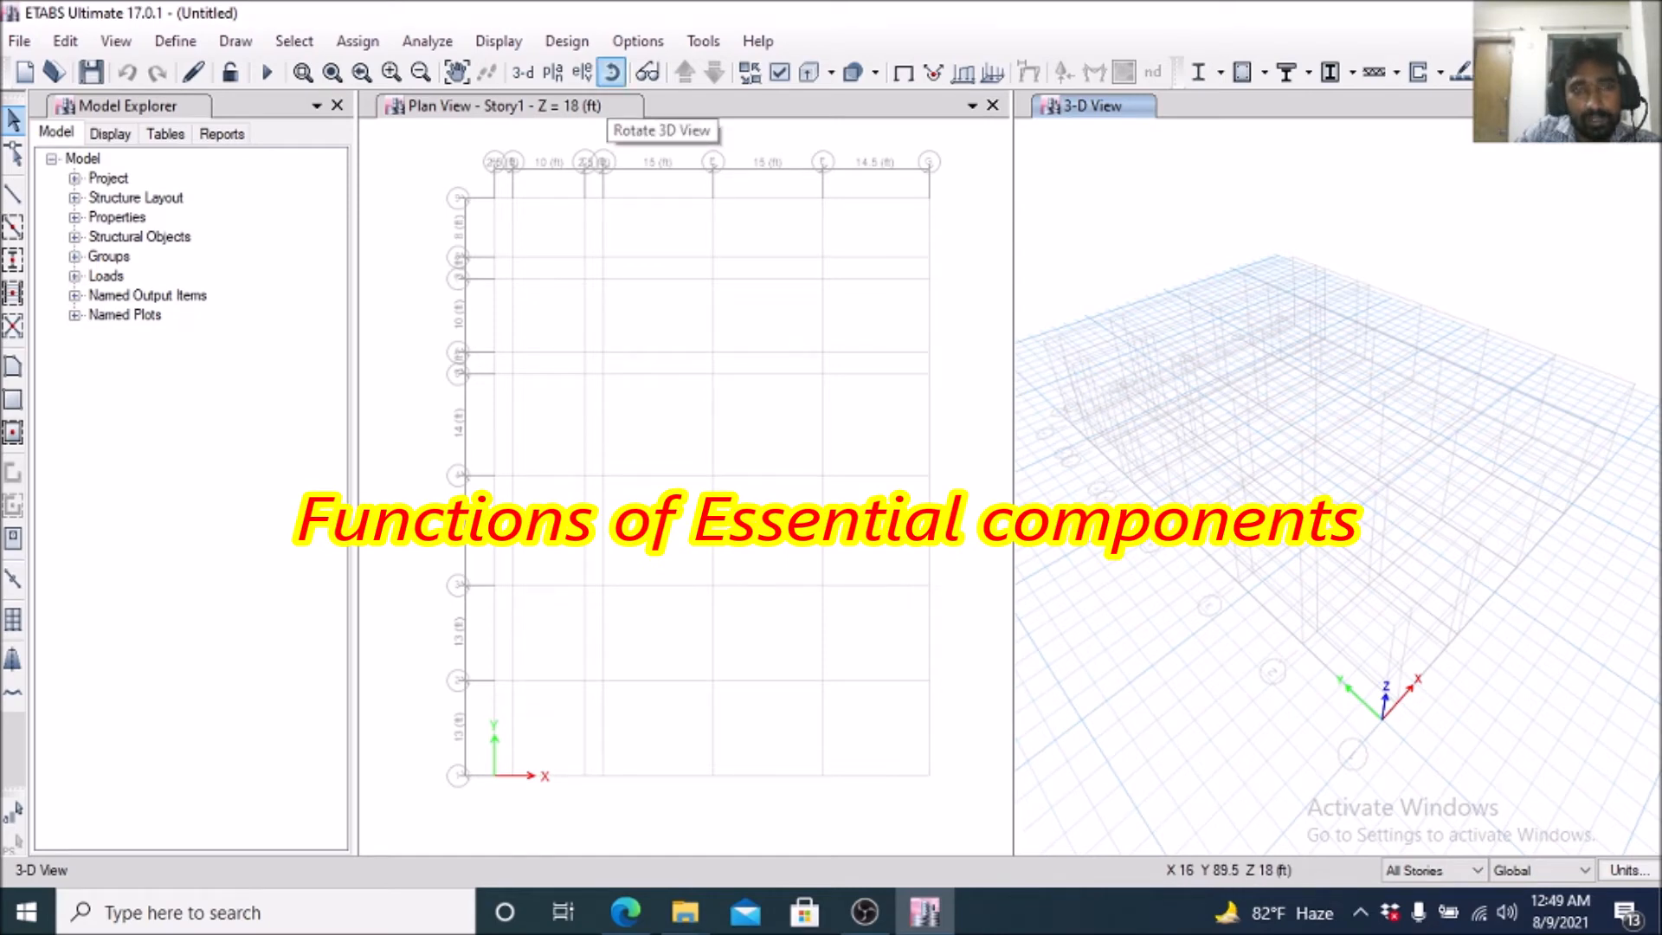
{"action": "left_click", "coordinate": [611, 72]}
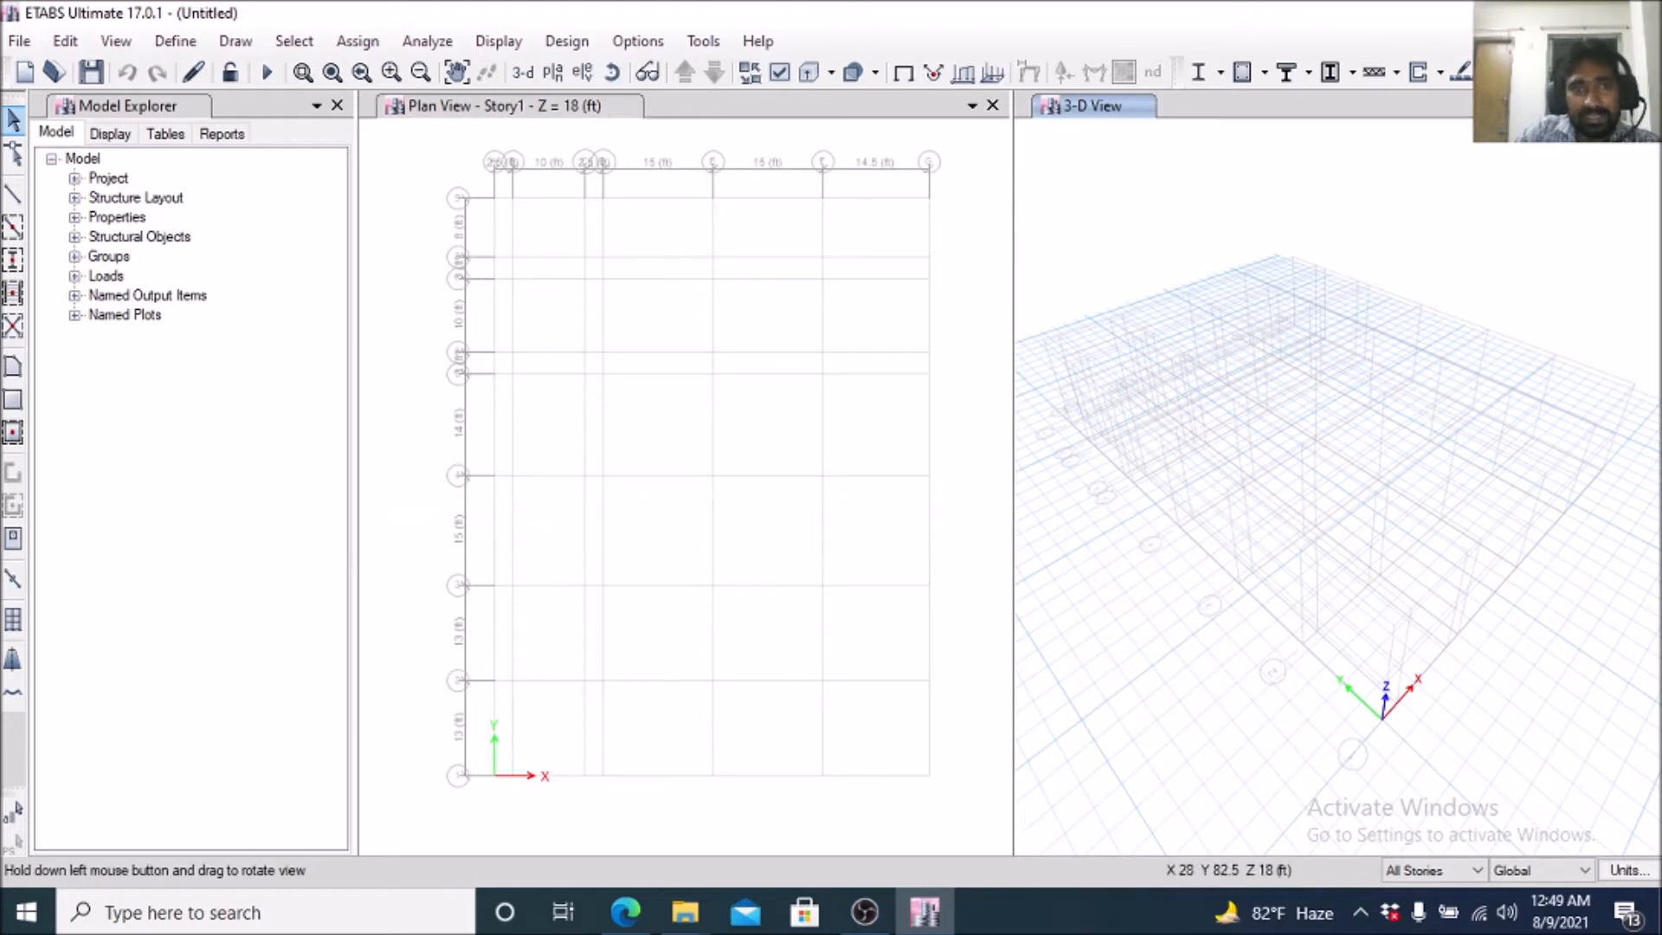
{"action": "left_click", "coordinate": [611, 72]}
{"action": "left_click_drag", "start_coordinate": [1350, 485], "coordinate": [1072, 505]}
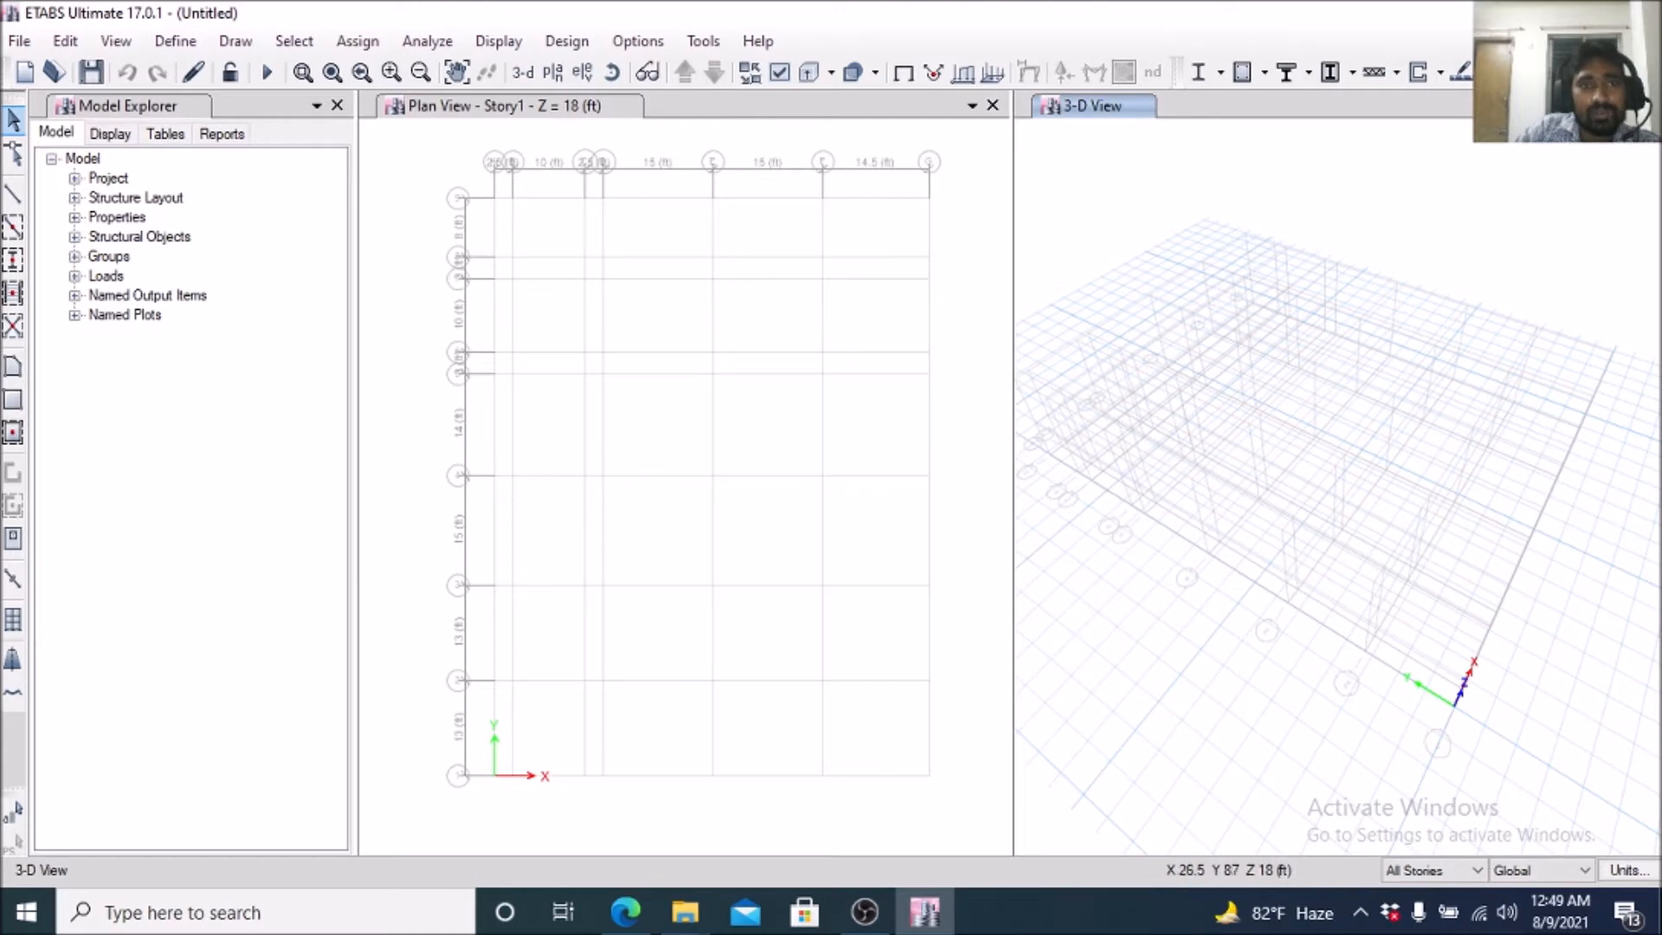
Pan the 3-D view of the grid, zoom in two steps and zoom back out two steps.
{"action": "left_click", "coordinate": [403, 145]}
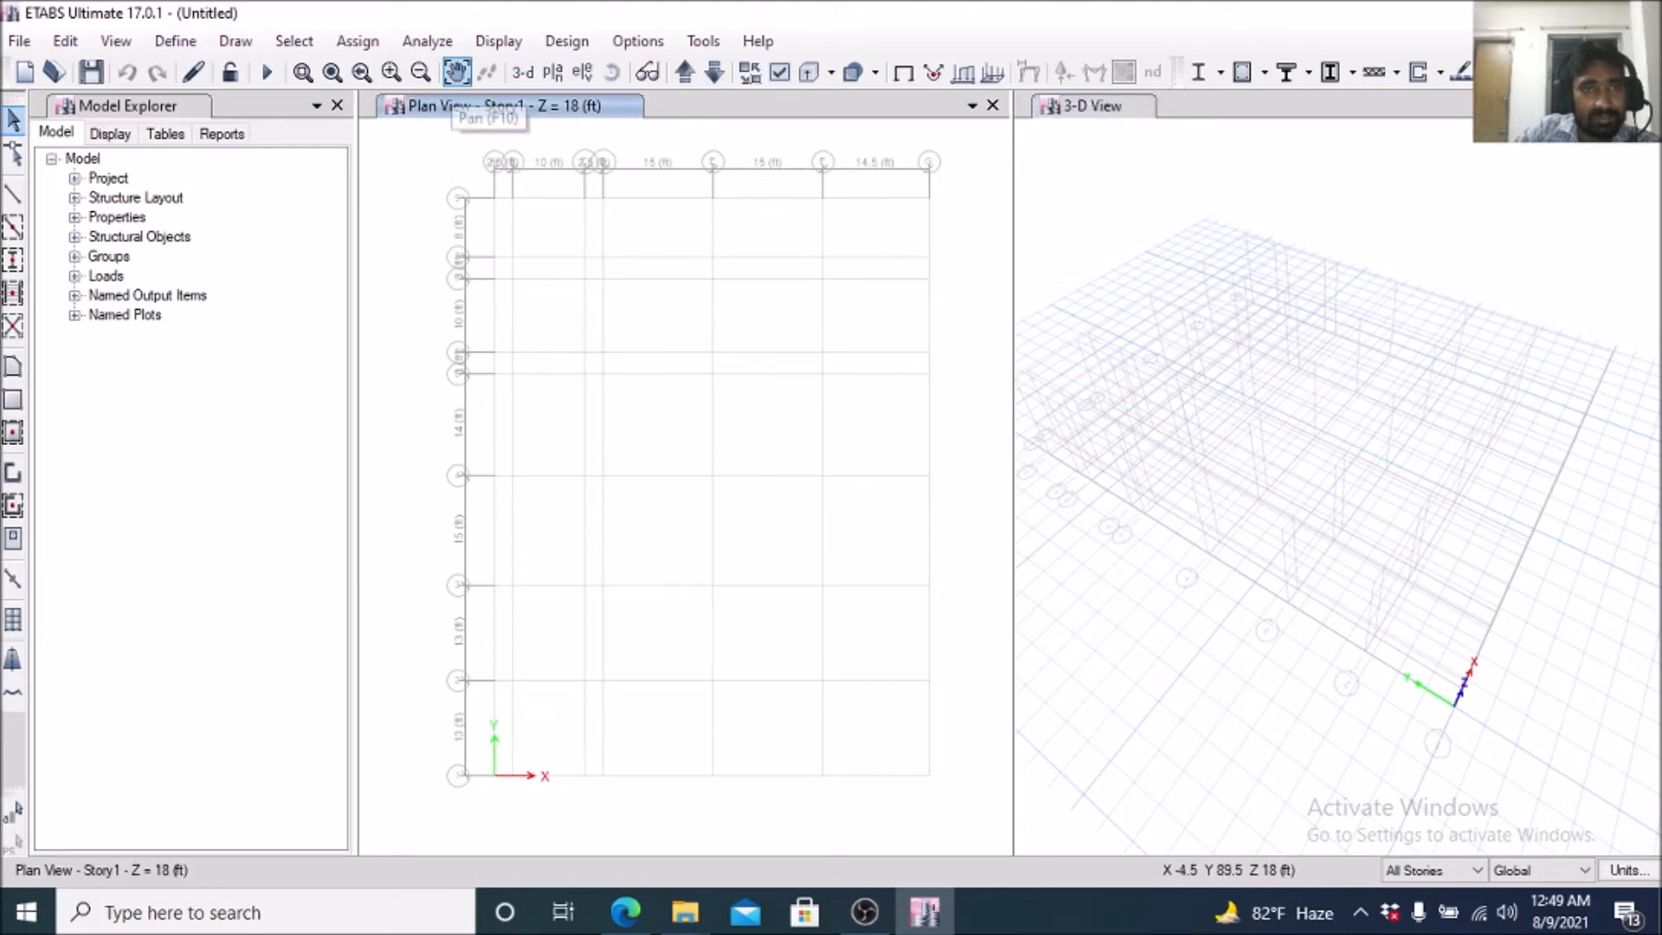
{"action": "left_click", "coordinate": [457, 73]}
{"action": "left_click_drag", "start_coordinate": [1281, 459], "coordinate": [1368, 433]}
{"action": "scroll", "coordinate": [1368, 433], "scroll_direction": "up", "scroll_amount": 3}
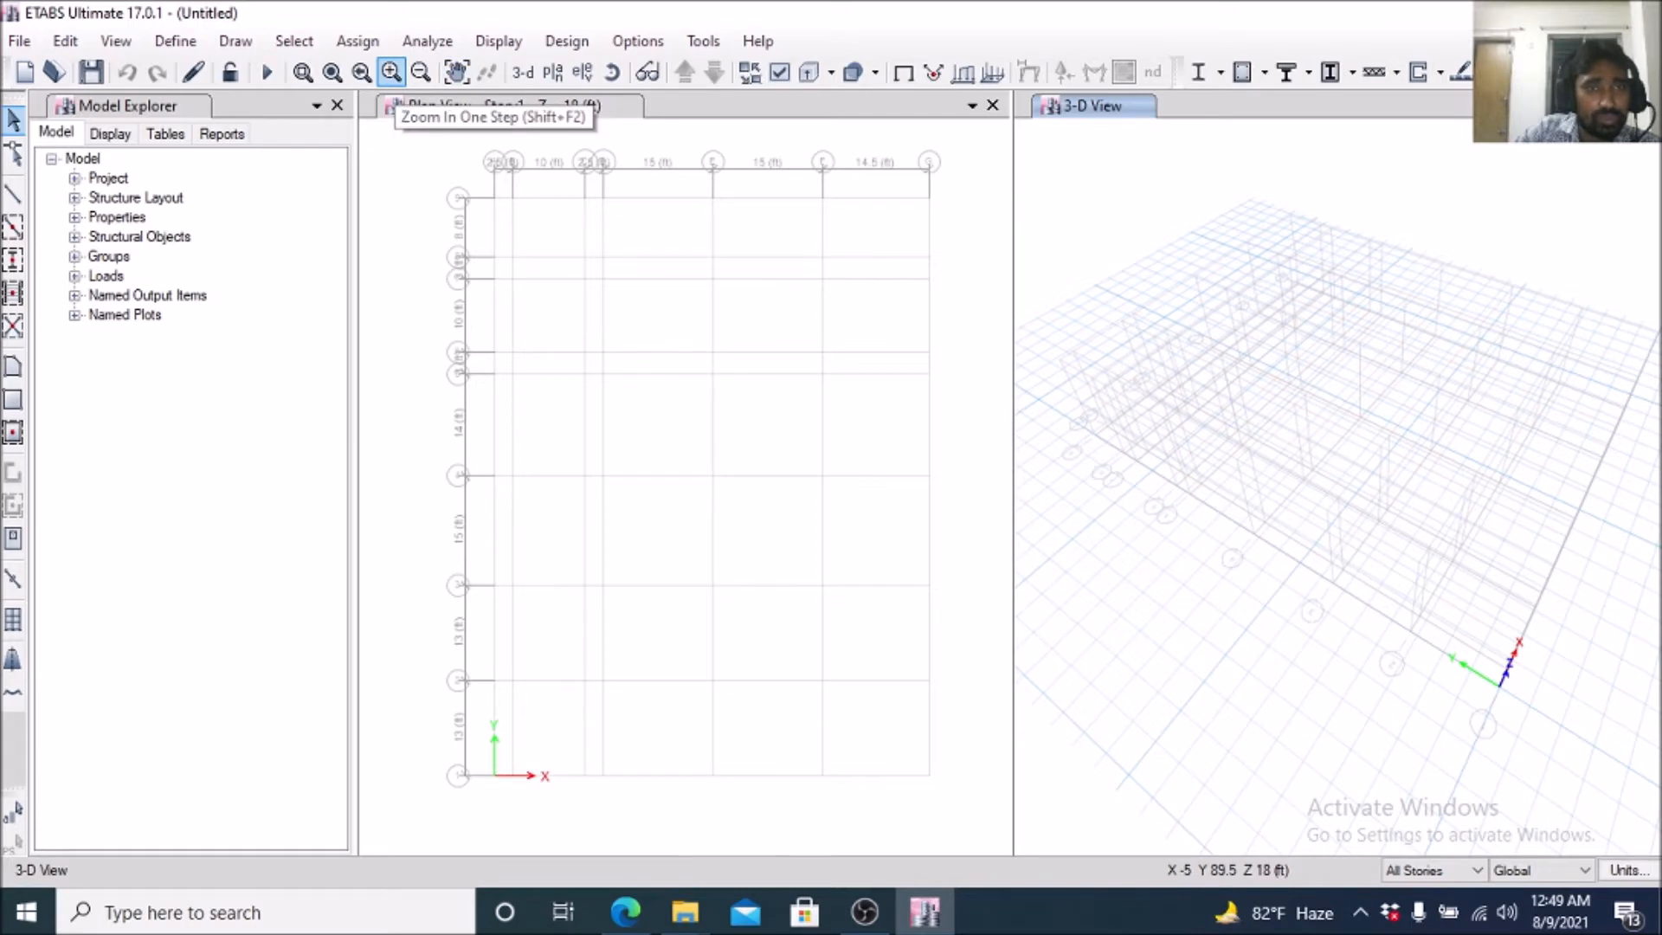
{"action": "left_click", "coordinate": [391, 72]}
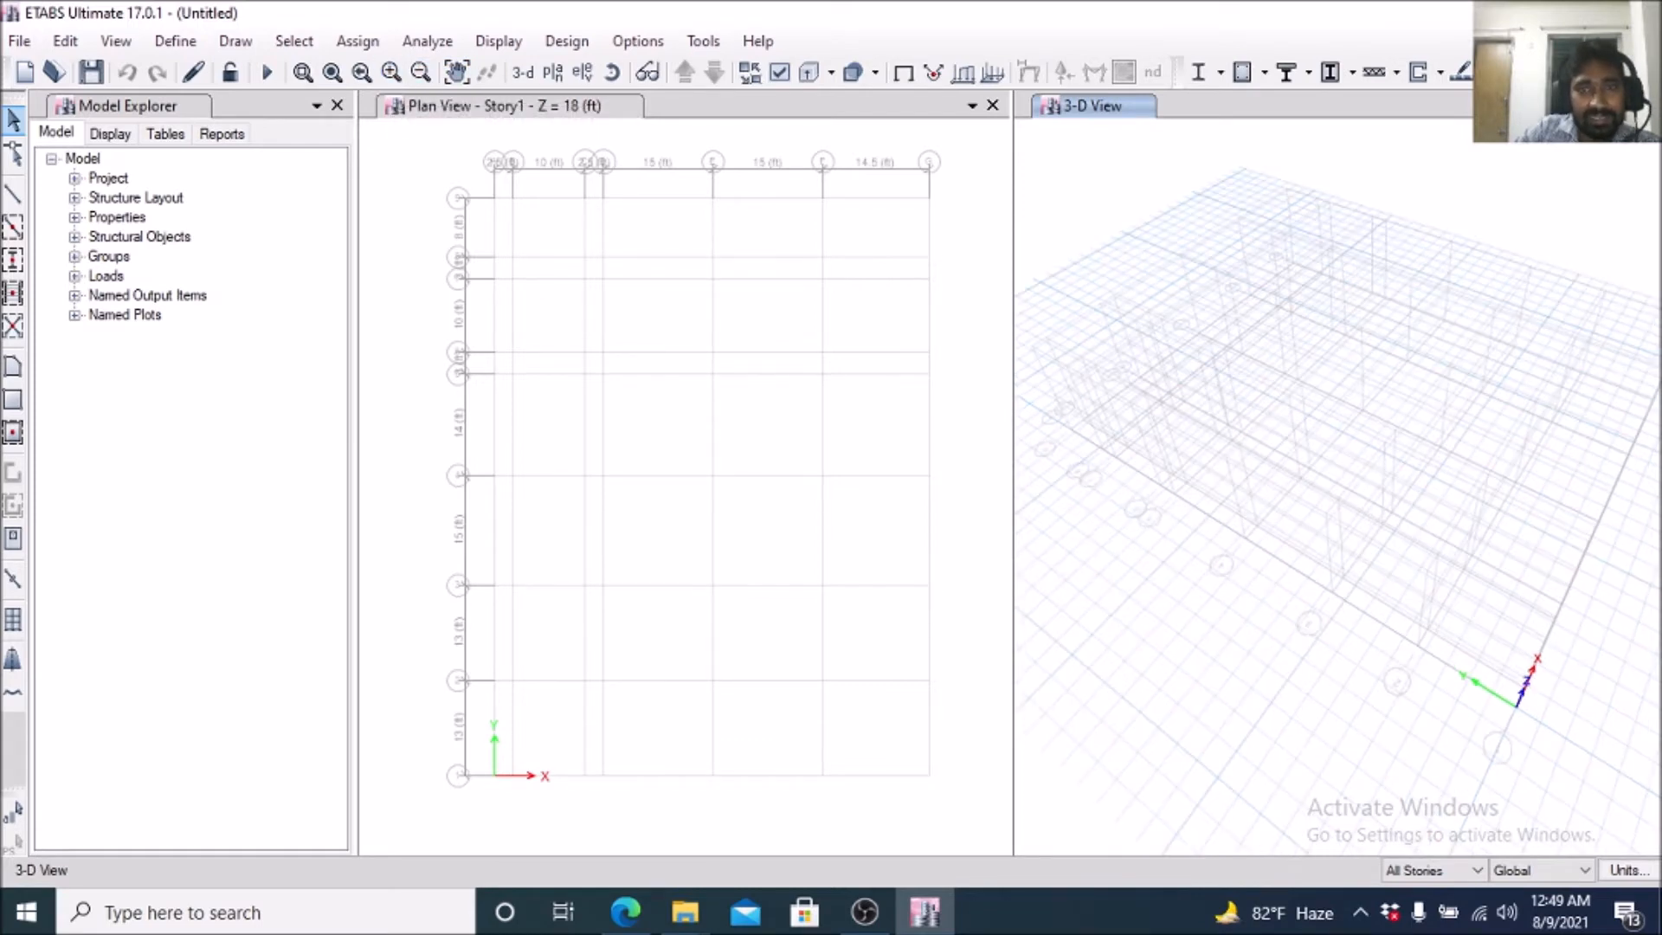
{"action": "left_click", "coordinate": [391, 73]}
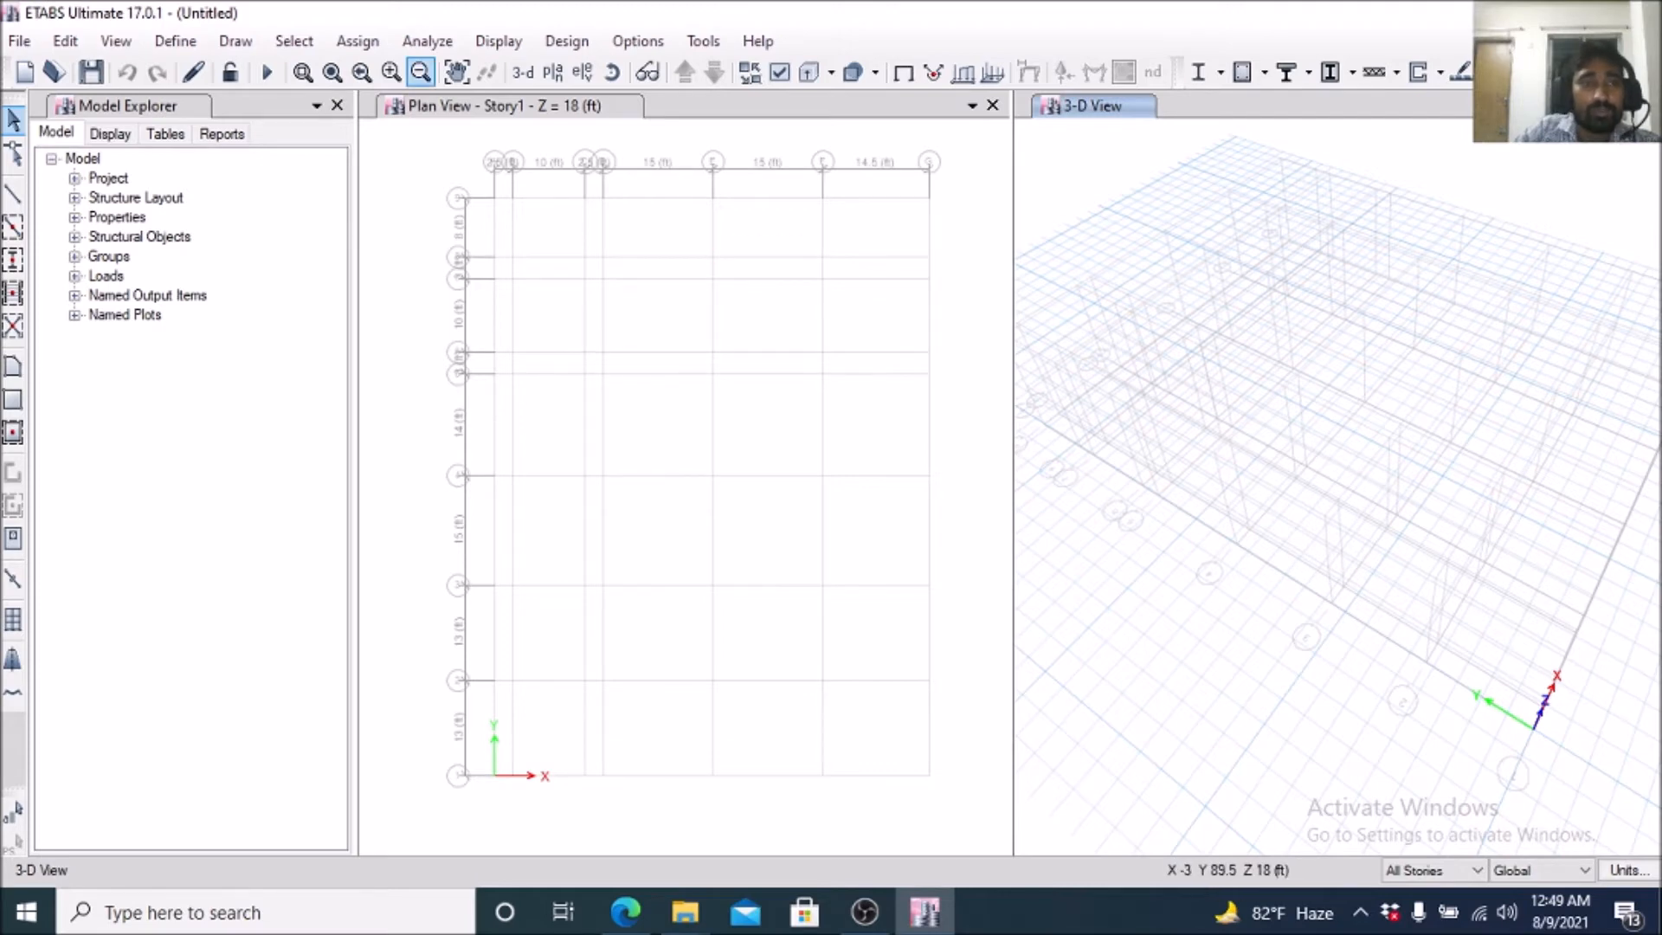
{"action": "left_click", "coordinate": [420, 73]}
{"action": "left_click", "coordinate": [420, 73]}
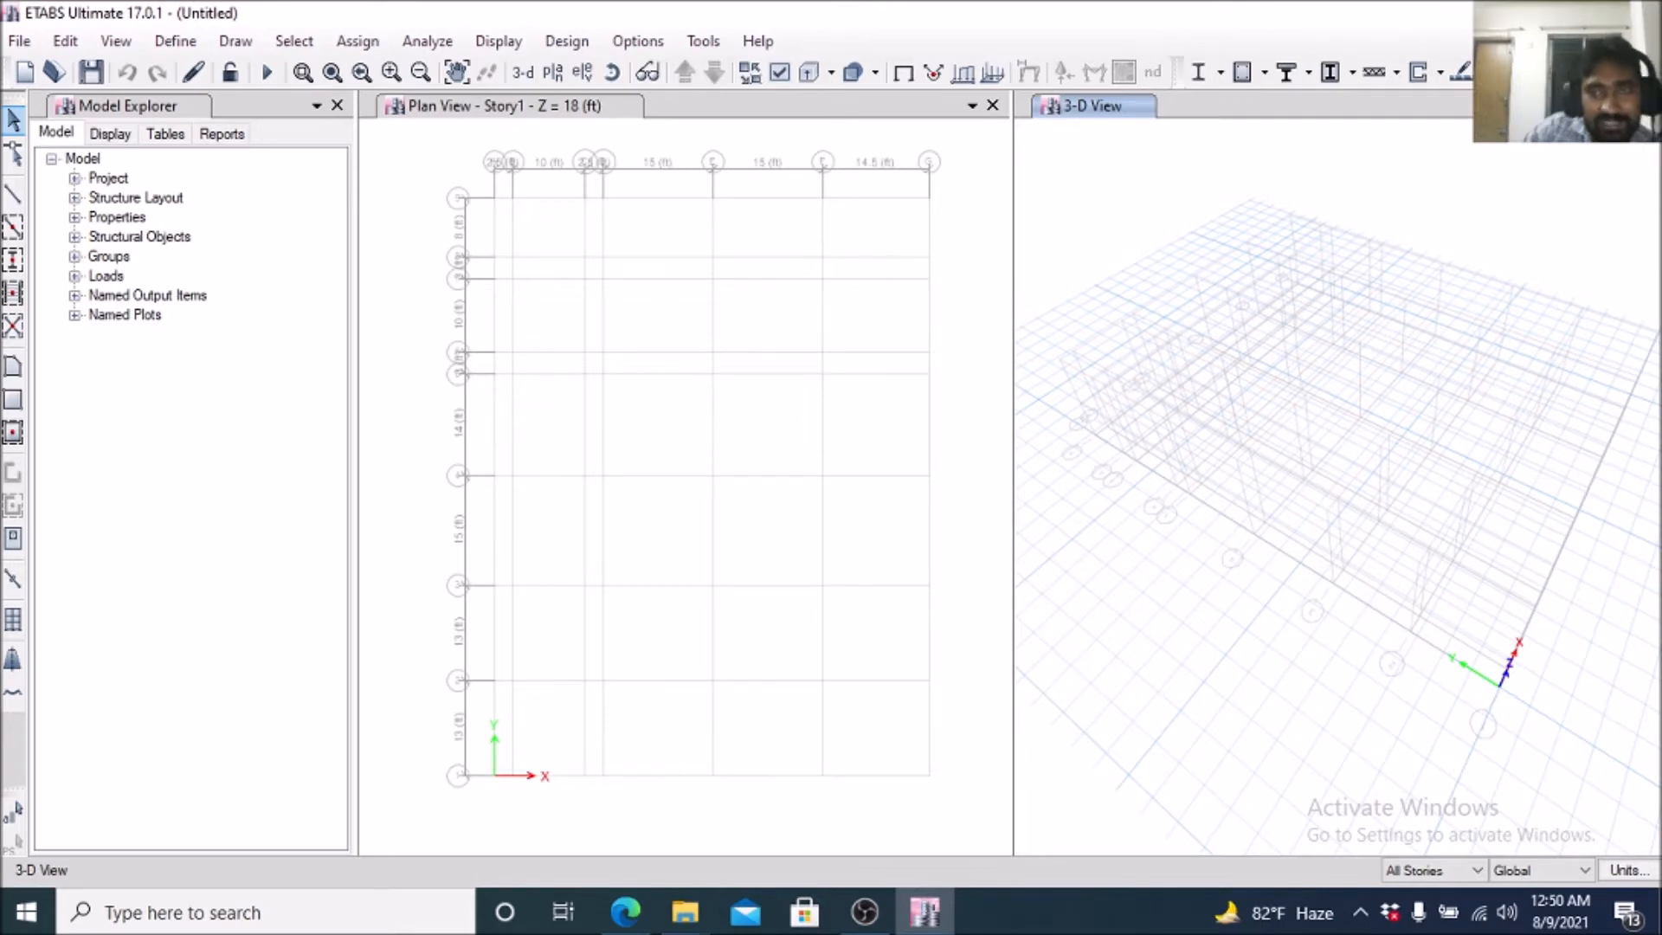
Start Quick Draw Columns in the Story1 plan view with the section property C 18 X 24.
{"action": "left_click", "coordinate": [562, 199]}
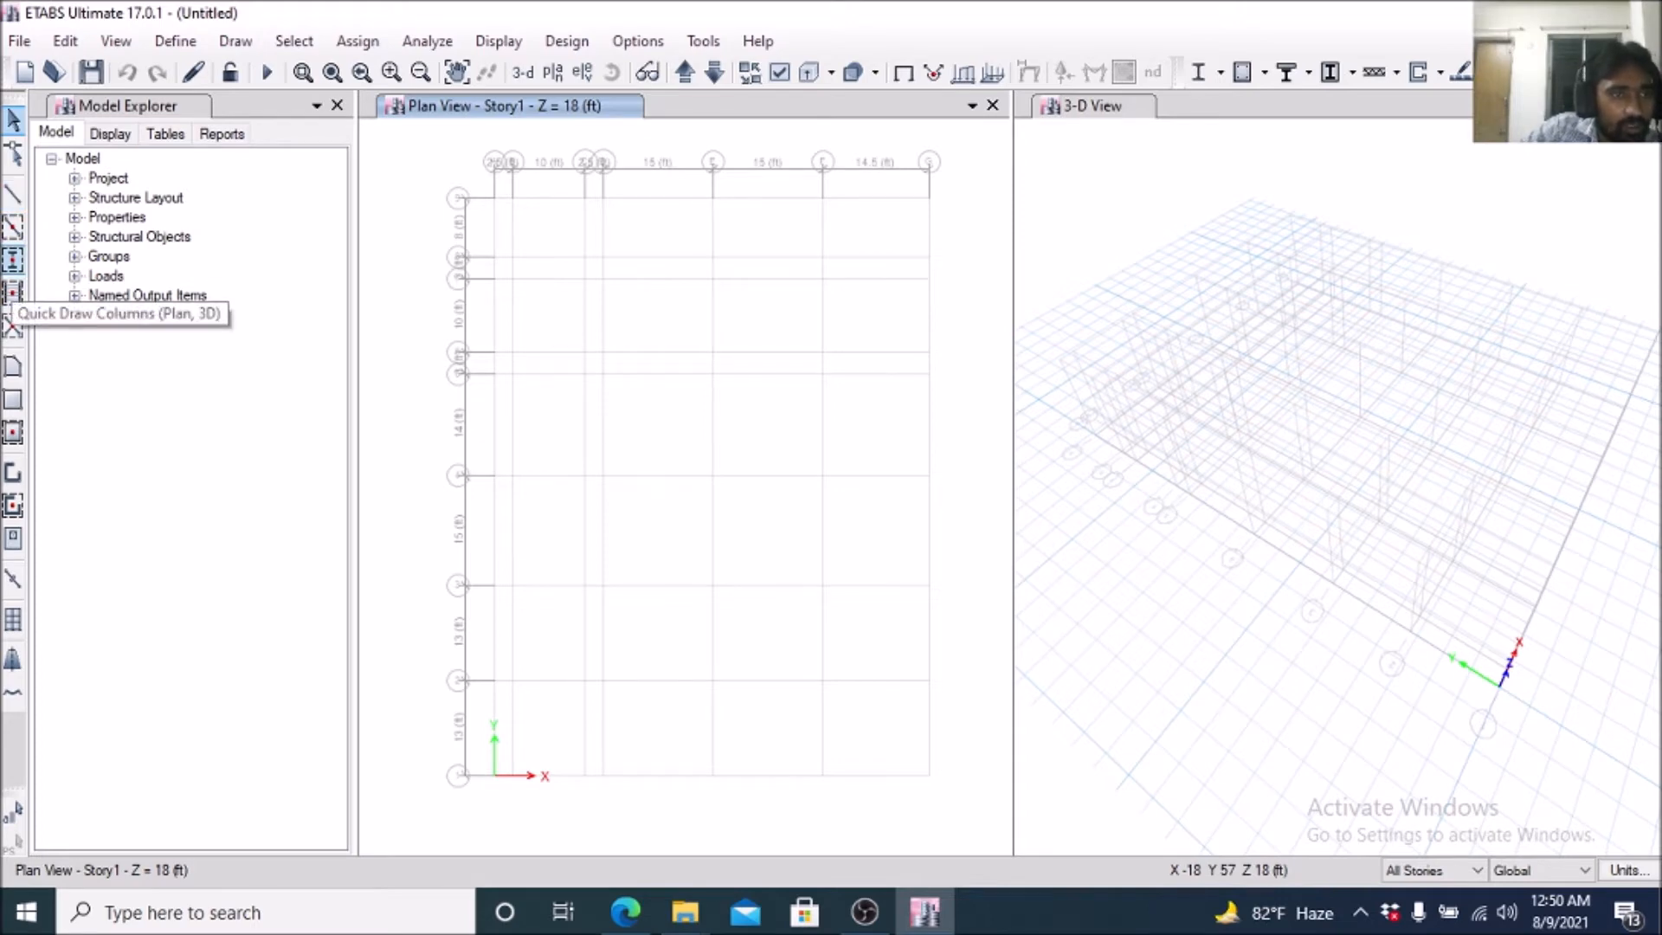
{"action": "left_click", "coordinate": [12, 261]}
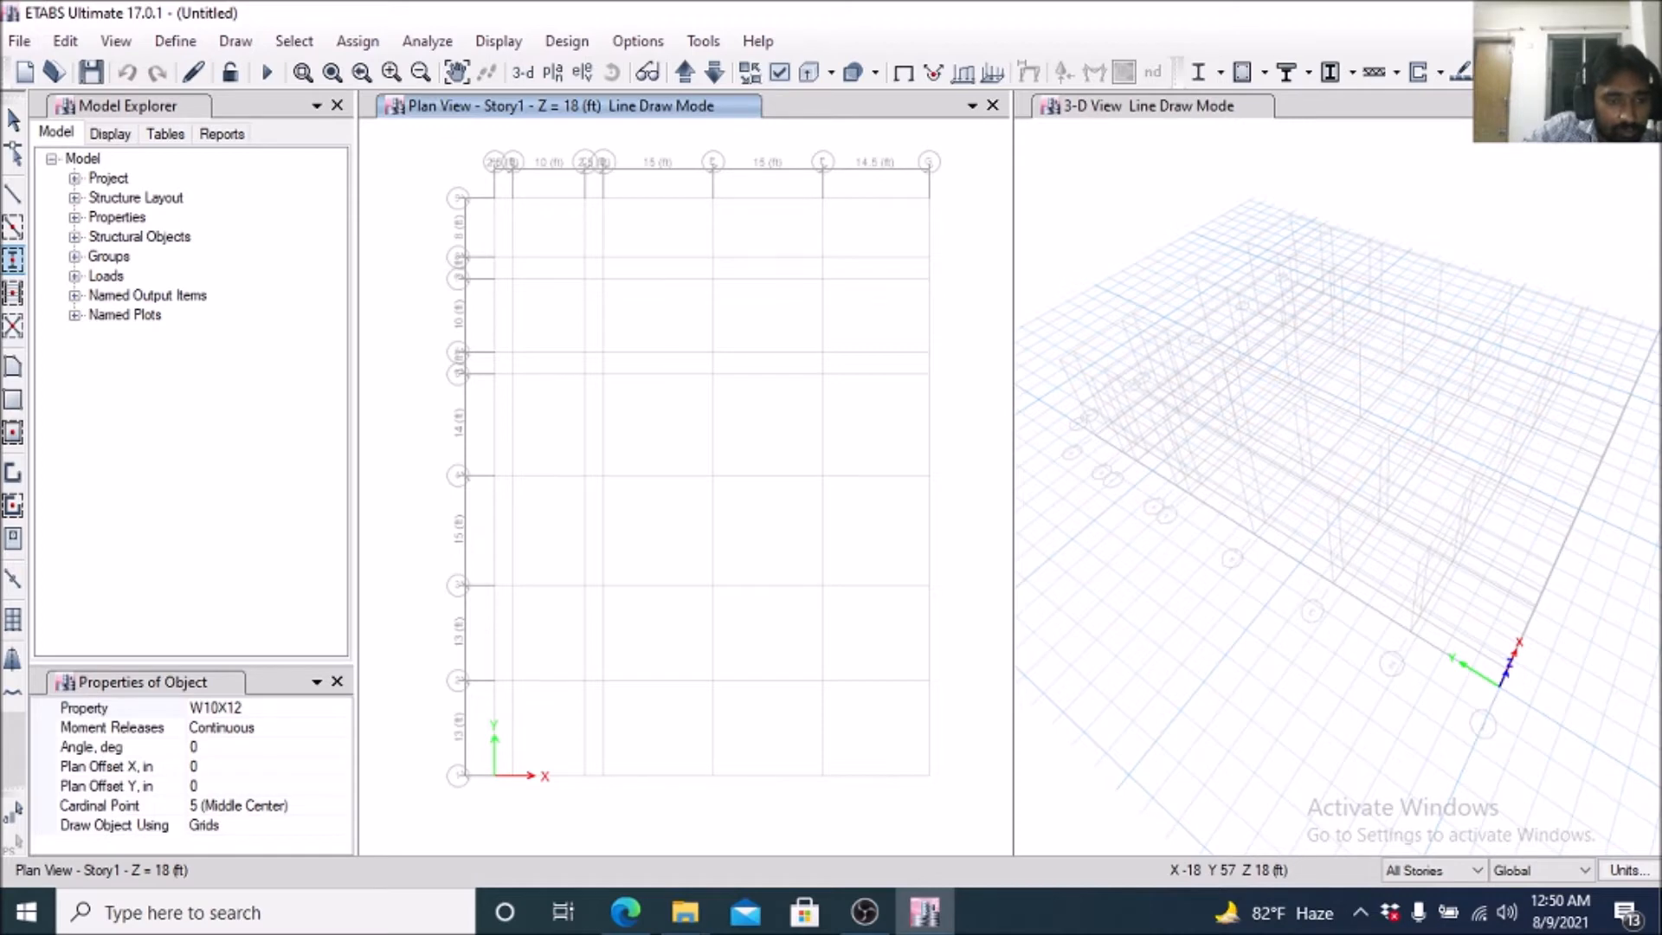
{"action": "left_click", "coordinate": [244, 708]}
{"action": "left_click", "coordinate": [341, 708]}
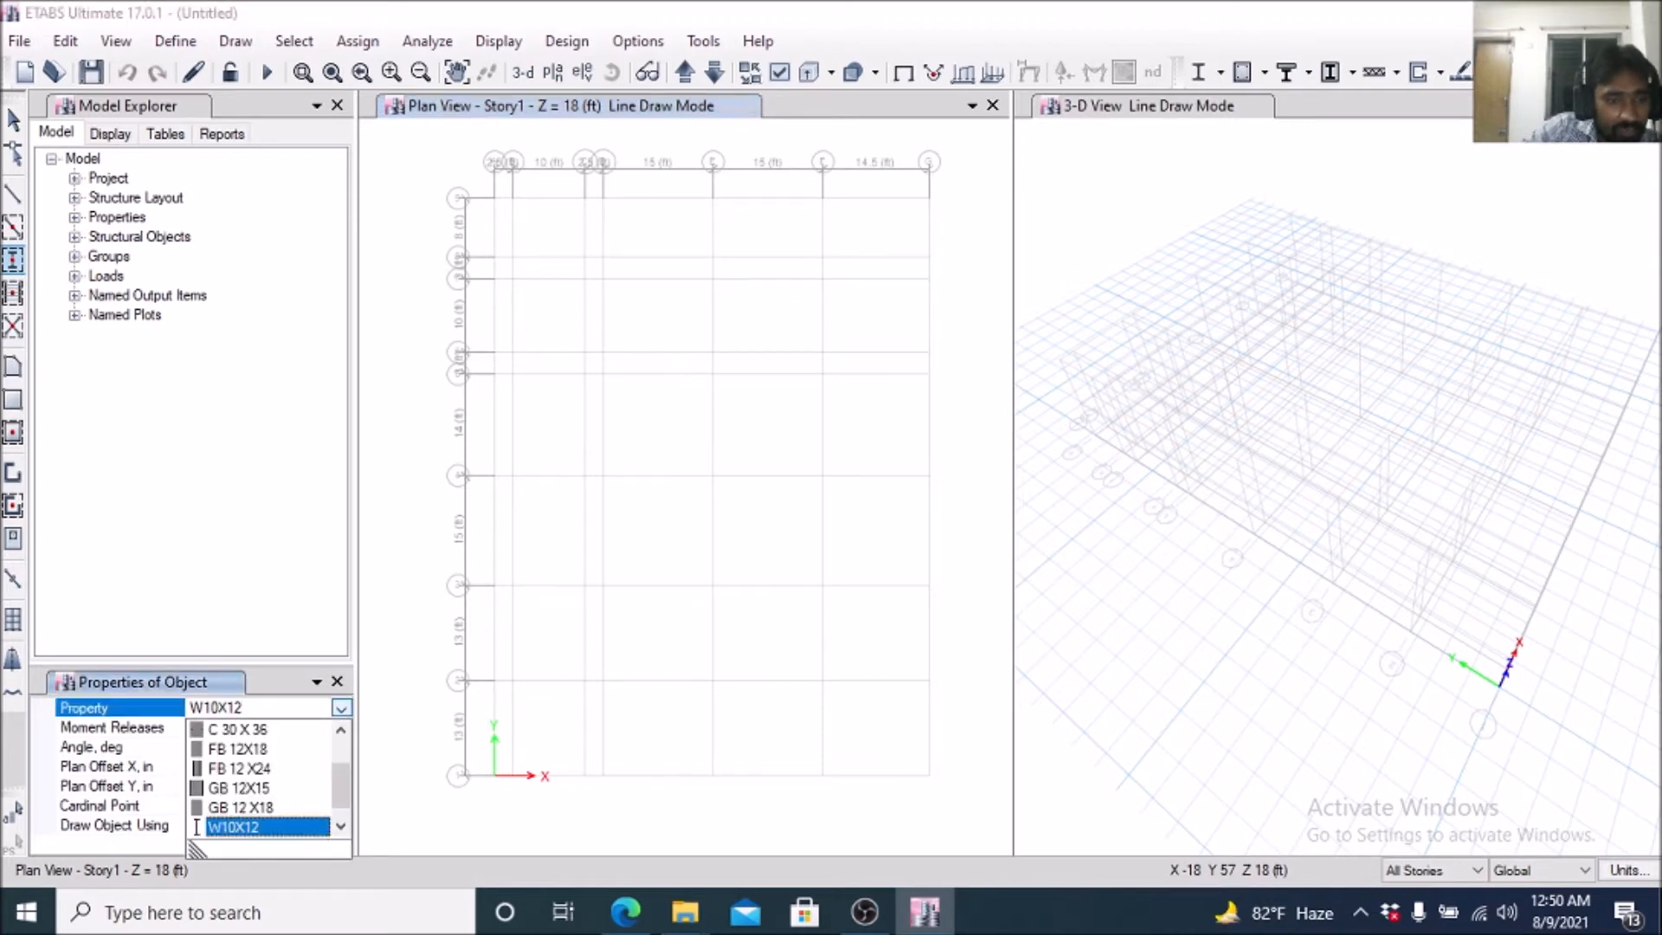
{"action": "scroll", "coordinate": [260, 779], "scroll_direction": "up", "scroll_amount": 2}
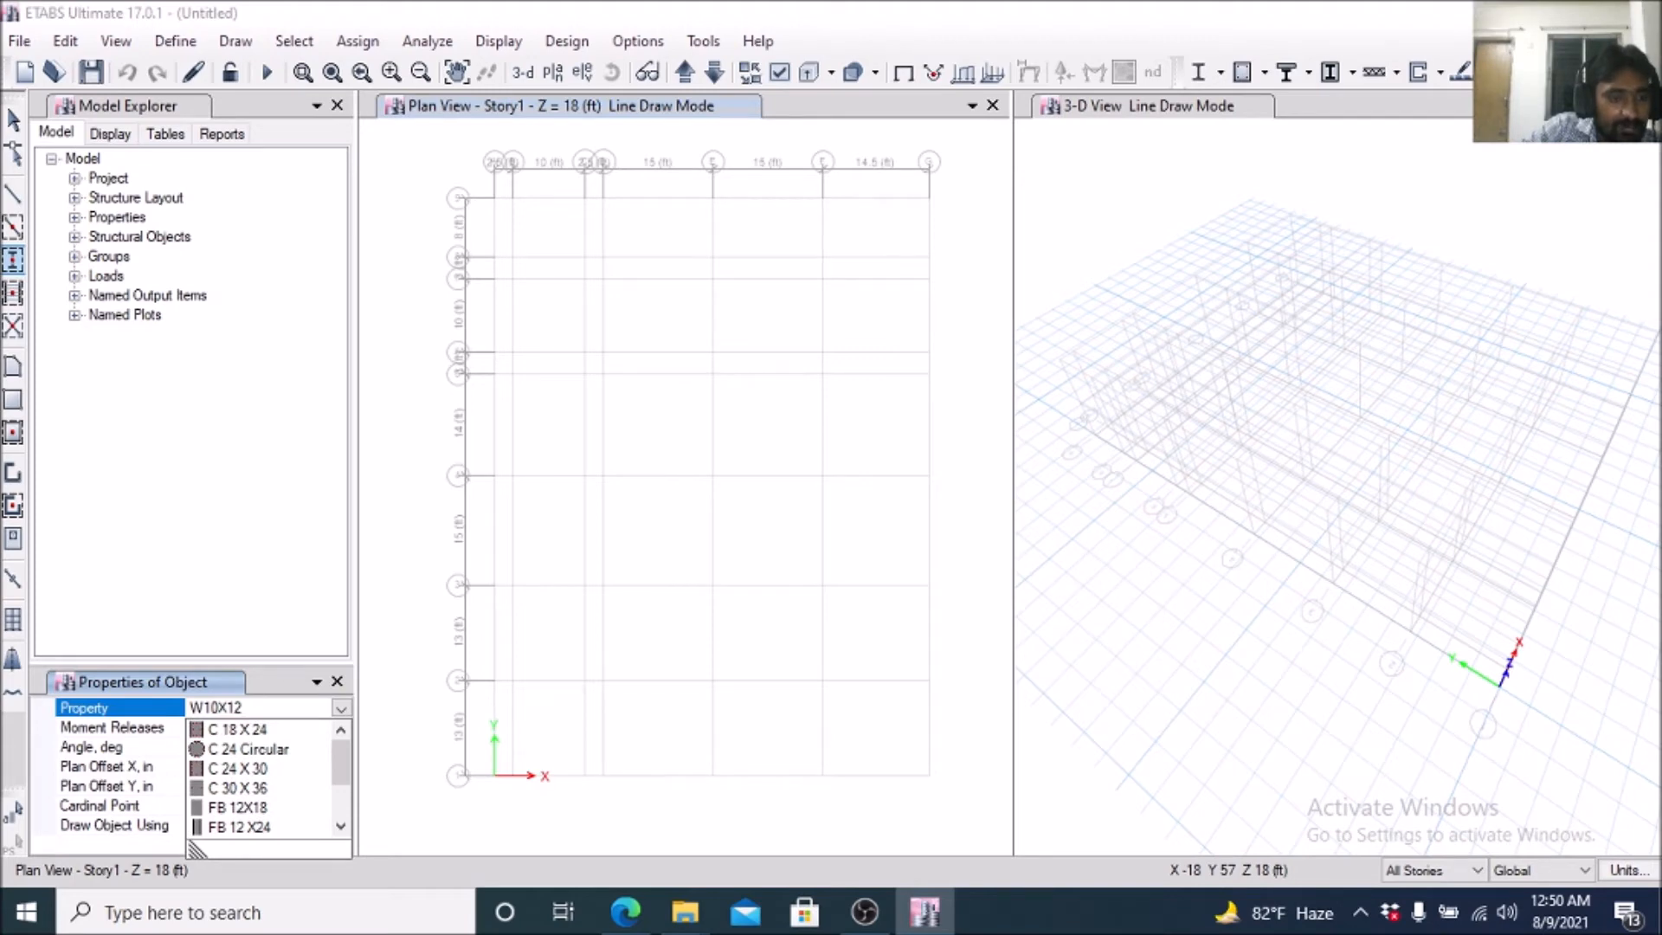
{"action": "left_click", "coordinate": [237, 729]}
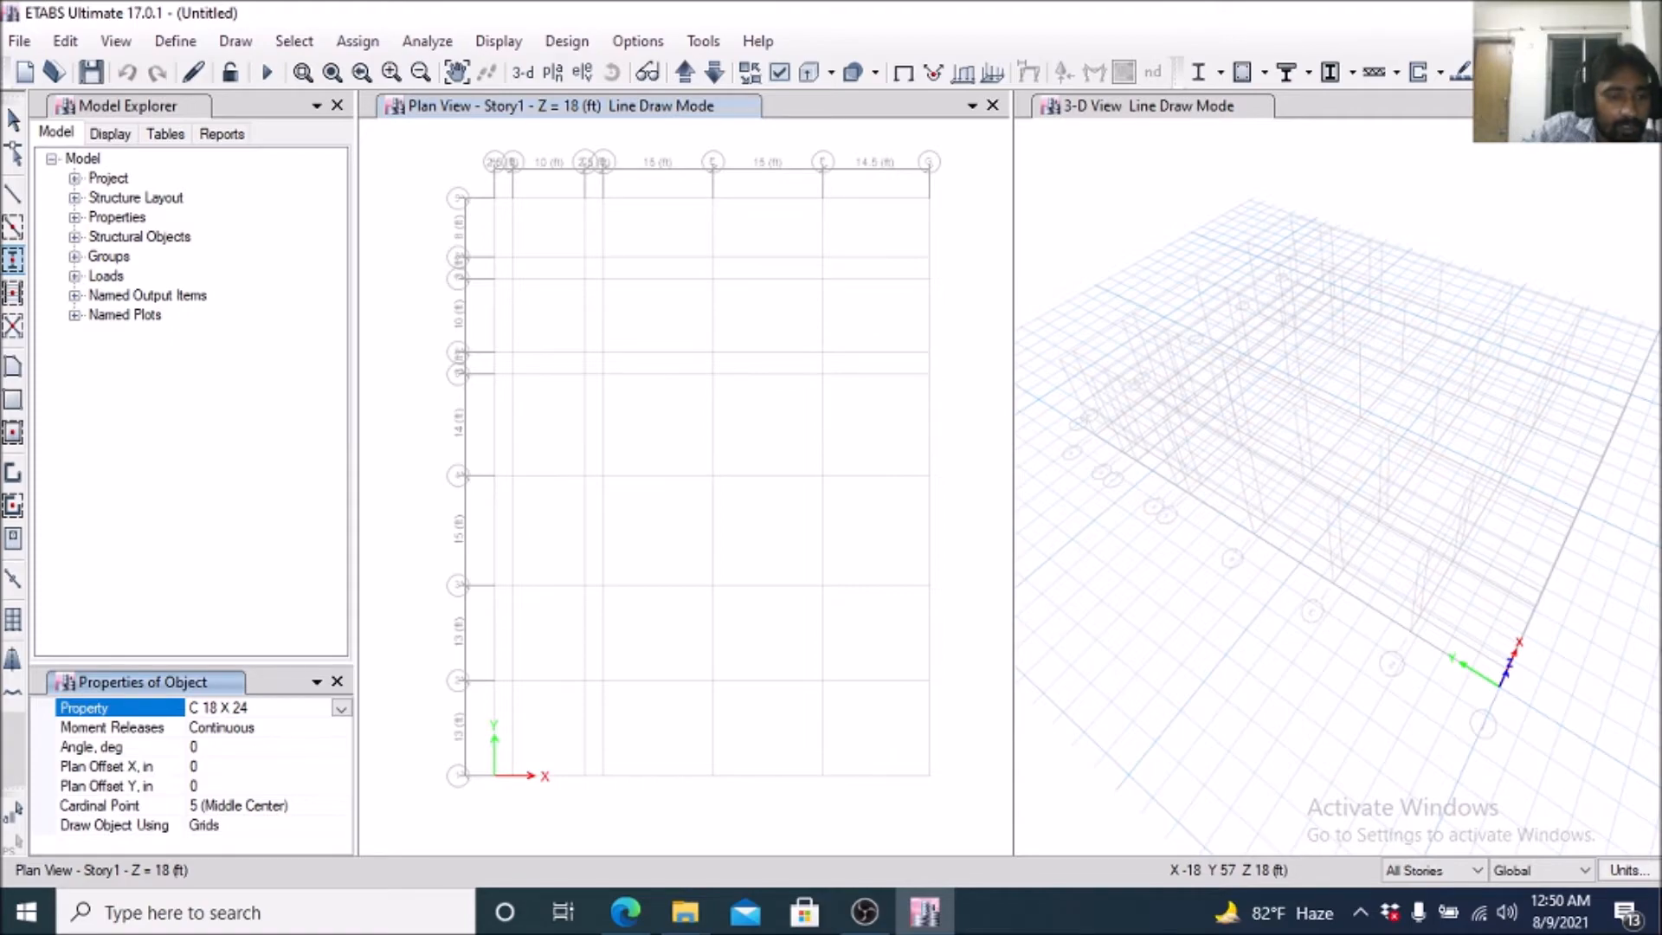
Switch to Microsoft Edge, examine the column types, orientations and positions in H Shape.pdf, and return to ETABS.
{"action": "left_click", "coordinate": [625, 912]}
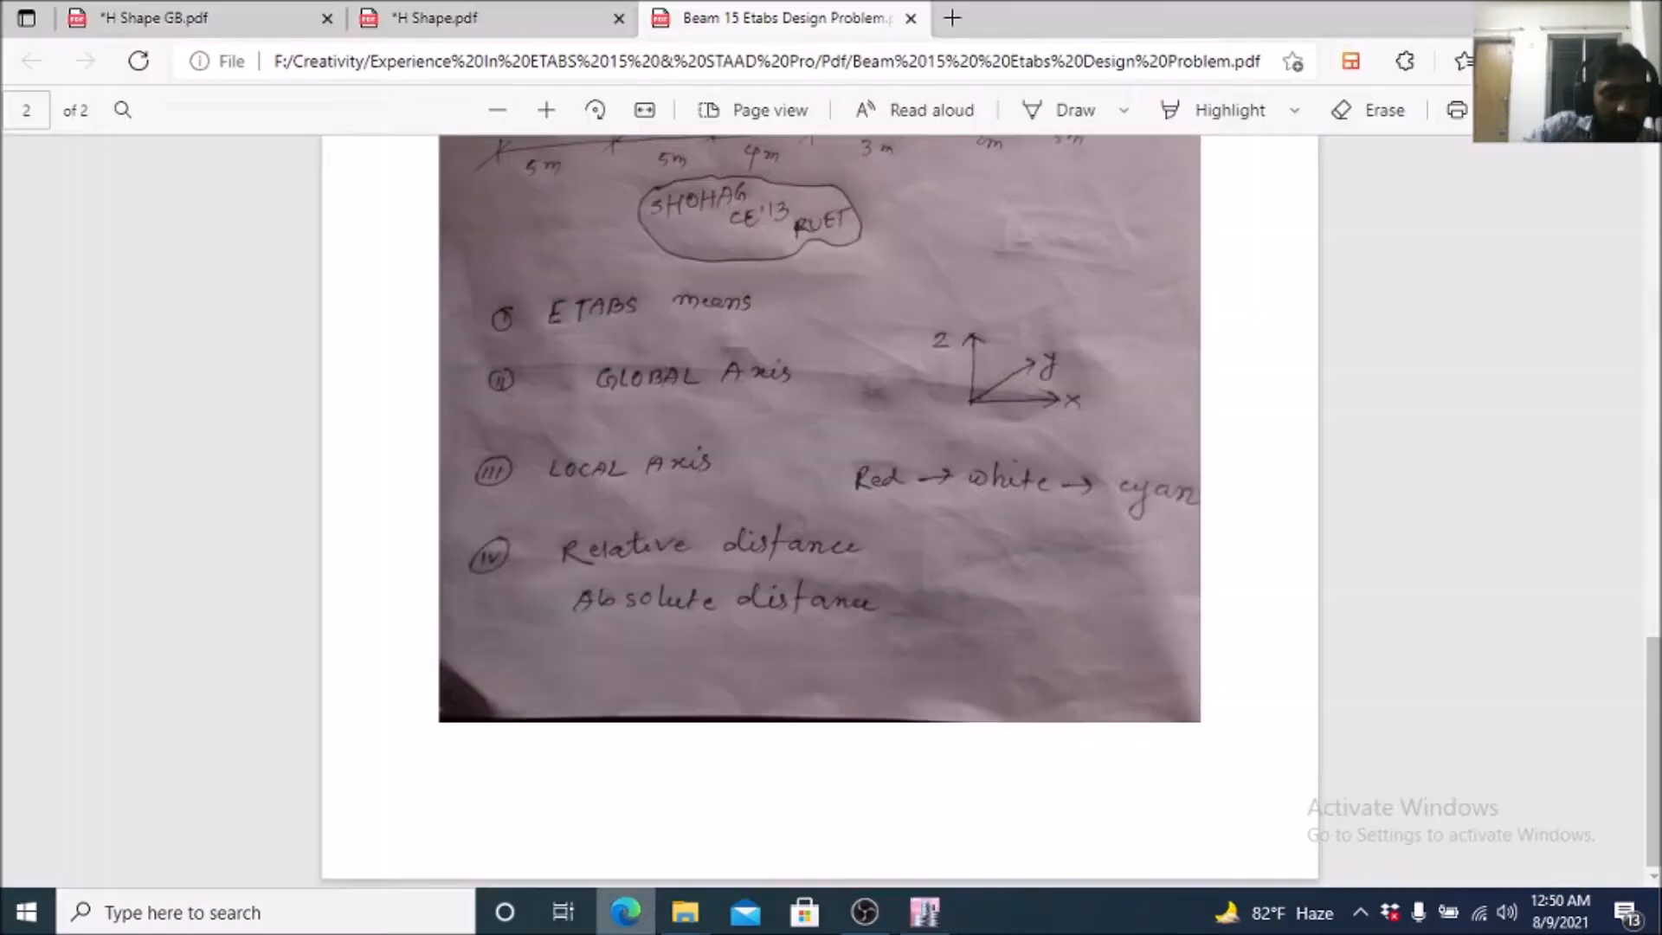
{"action": "left_click", "coordinate": [491, 18]}
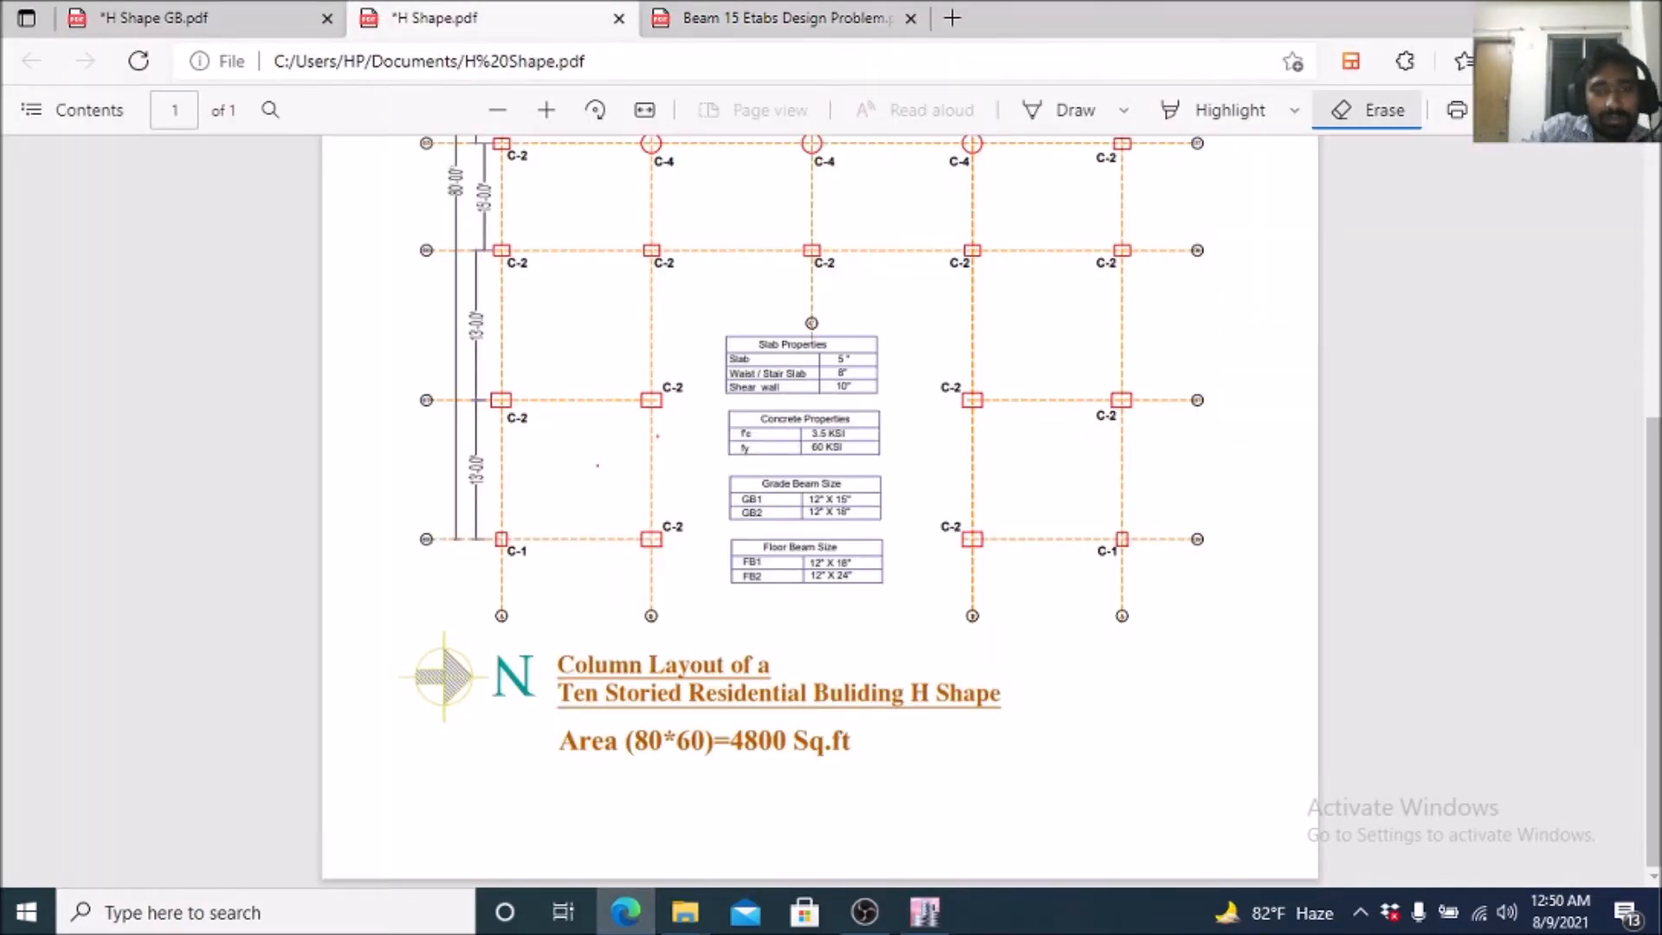
{"action": "scroll", "coordinate": [819, 511], "scroll_direction": "up", "scroll_amount": 5}
{"action": "scroll", "coordinate": [819, 511], "scroll_direction": "up", "scroll_amount": 3}
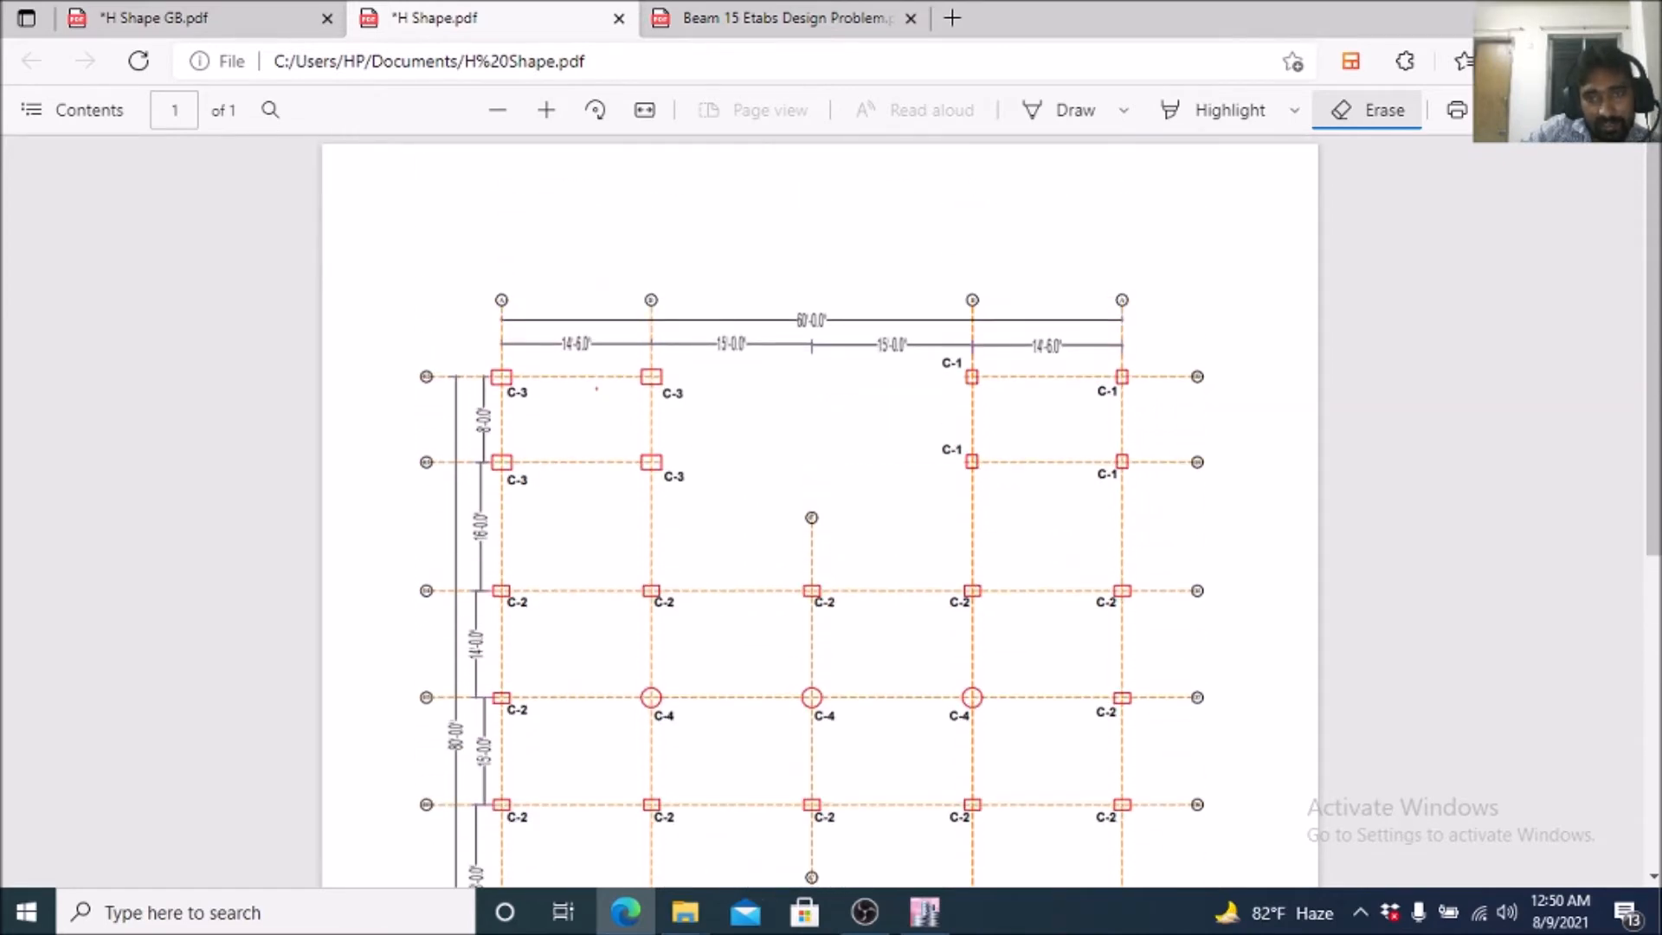
{"action": "scroll", "coordinate": [819, 511], "scroll_direction": "down", "scroll_amount": 5}
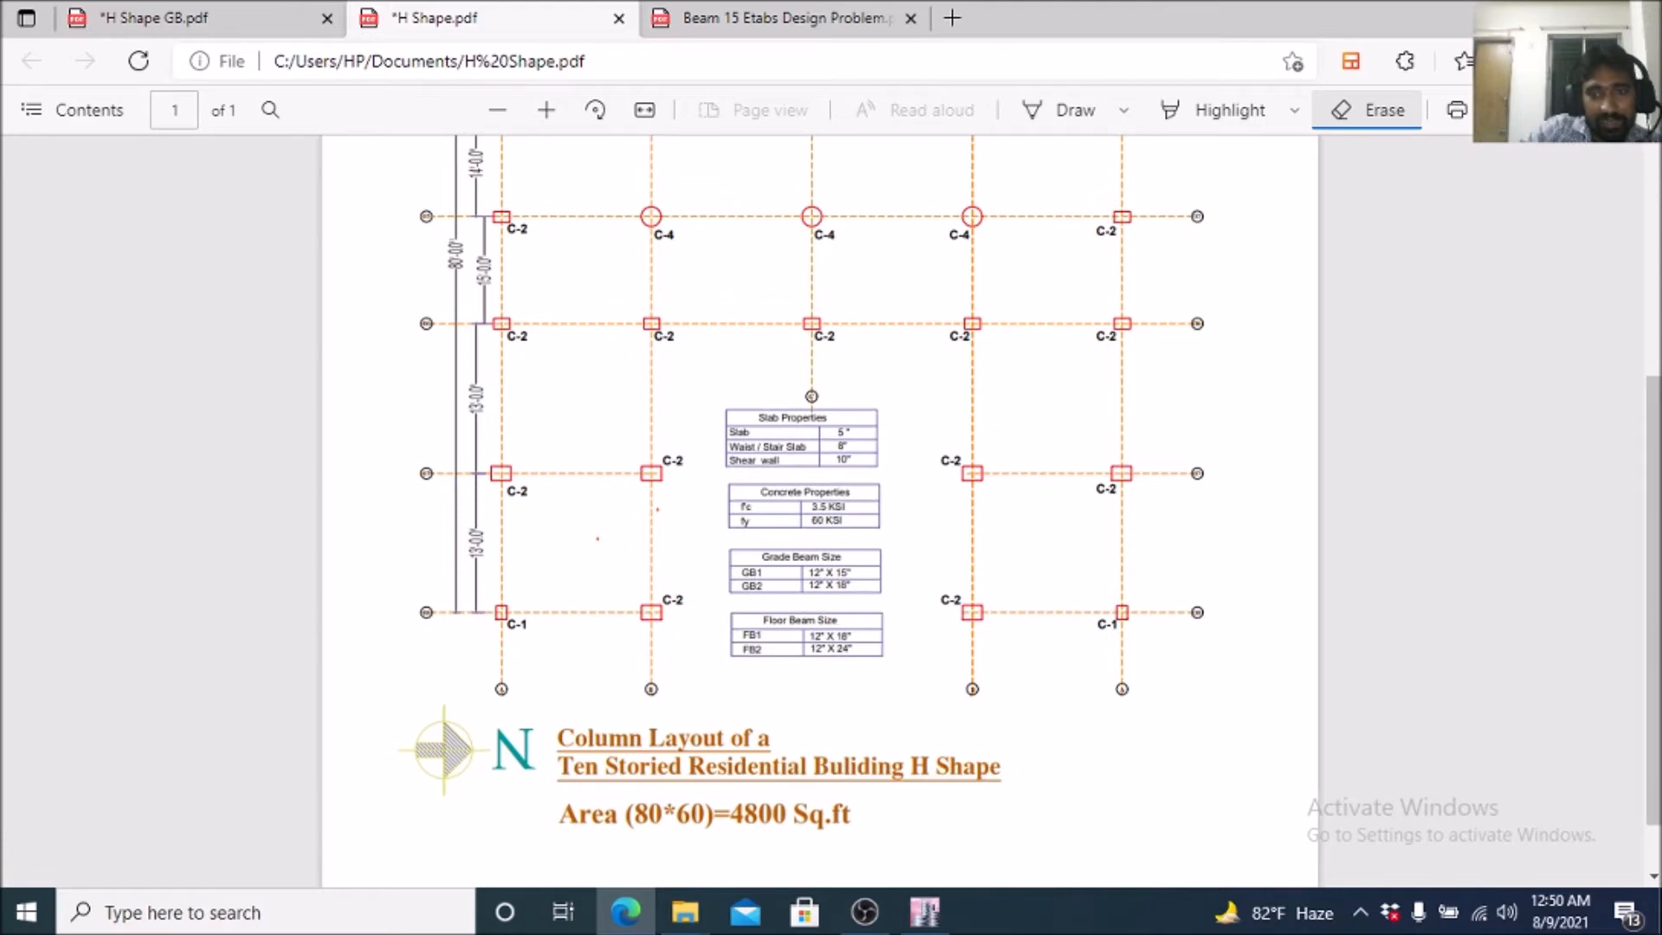
{"action": "scroll", "coordinate": [819, 510], "scroll_direction": "up", "scroll_amount": 1}
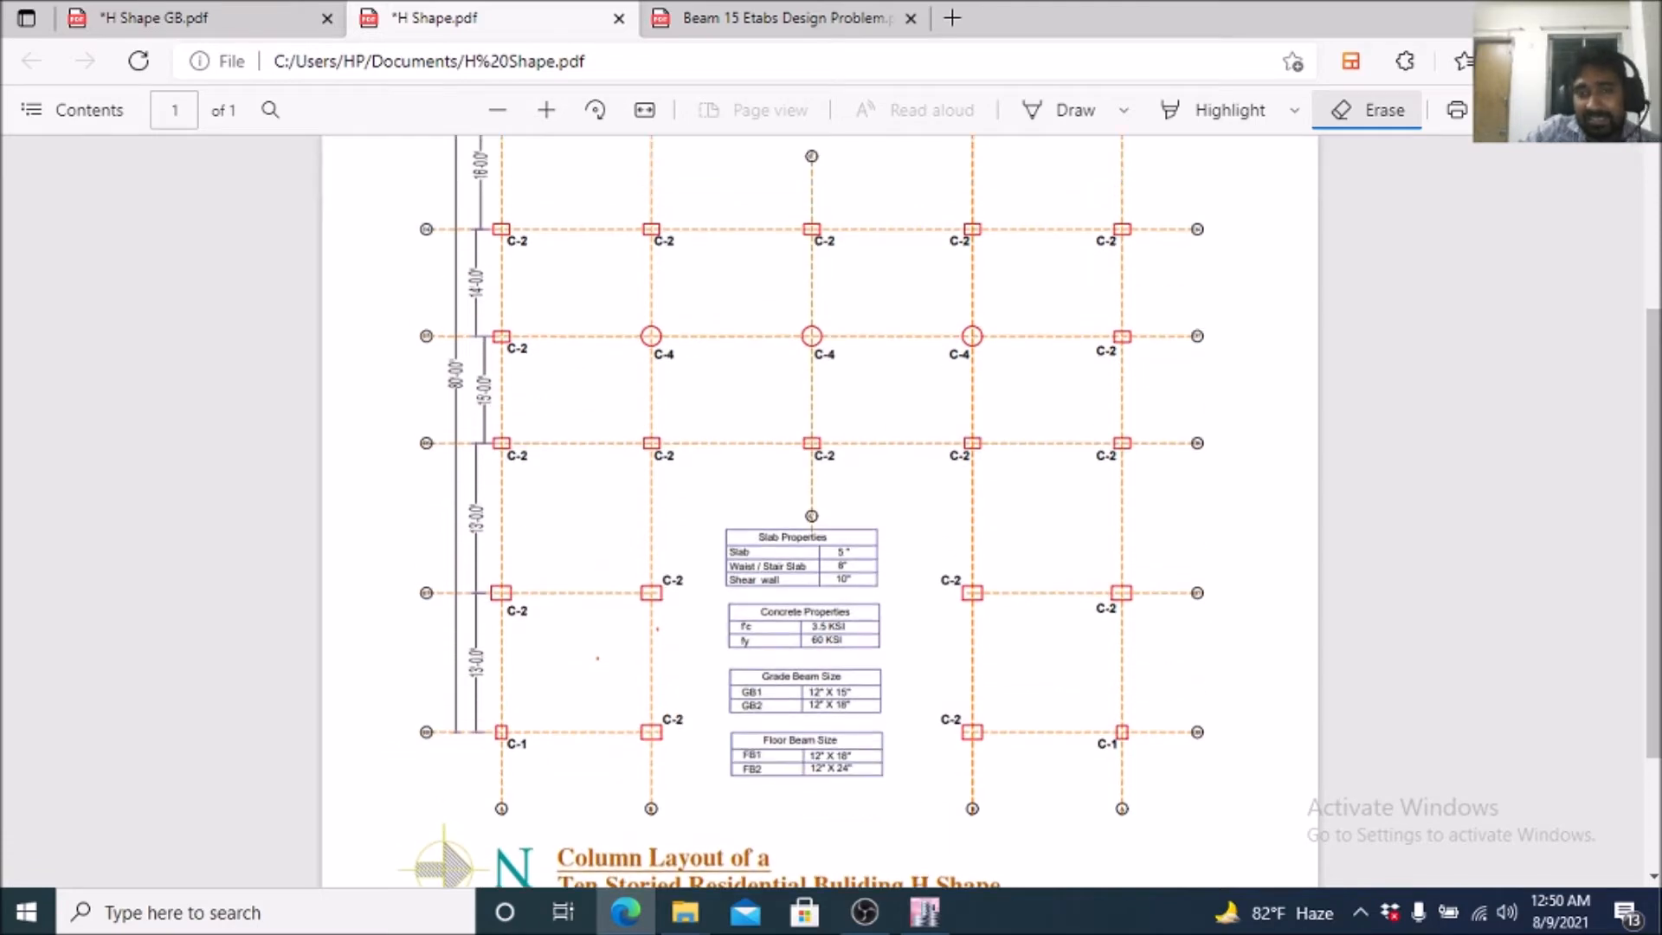
{"action": "scroll", "coordinate": [819, 511], "scroll_direction": "up", "scroll_amount": 3}
{"action": "scroll", "coordinate": [819, 511], "scroll_direction": "down", "scroll_amount": 3}
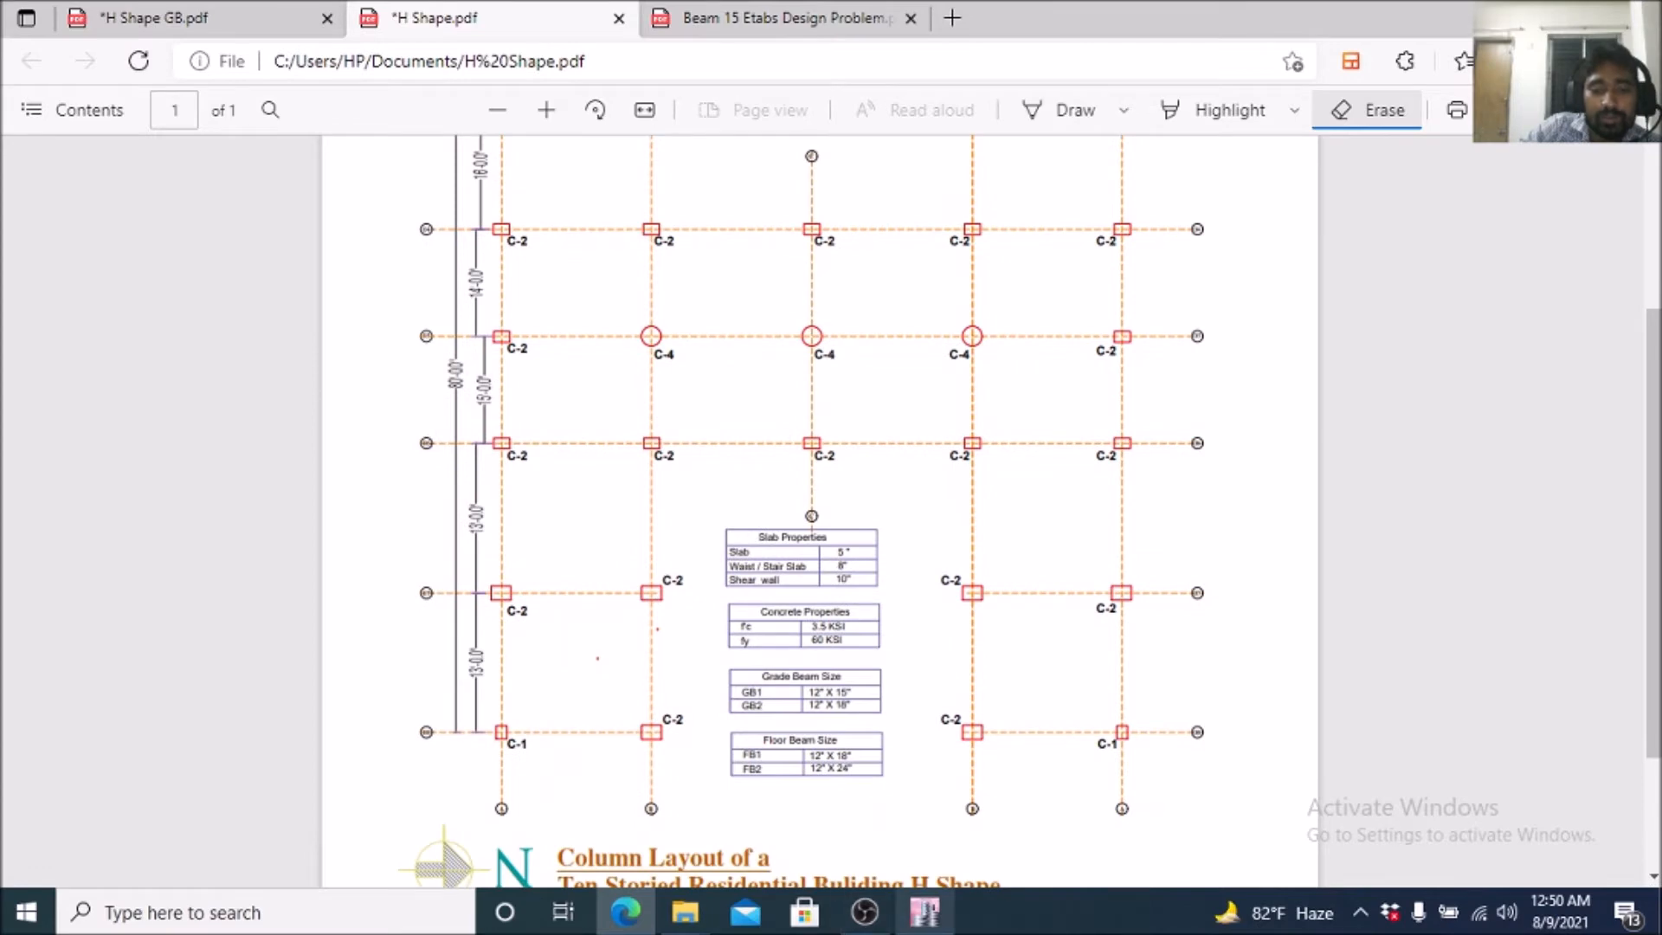
{"action": "left_click", "coordinate": [924, 913]}
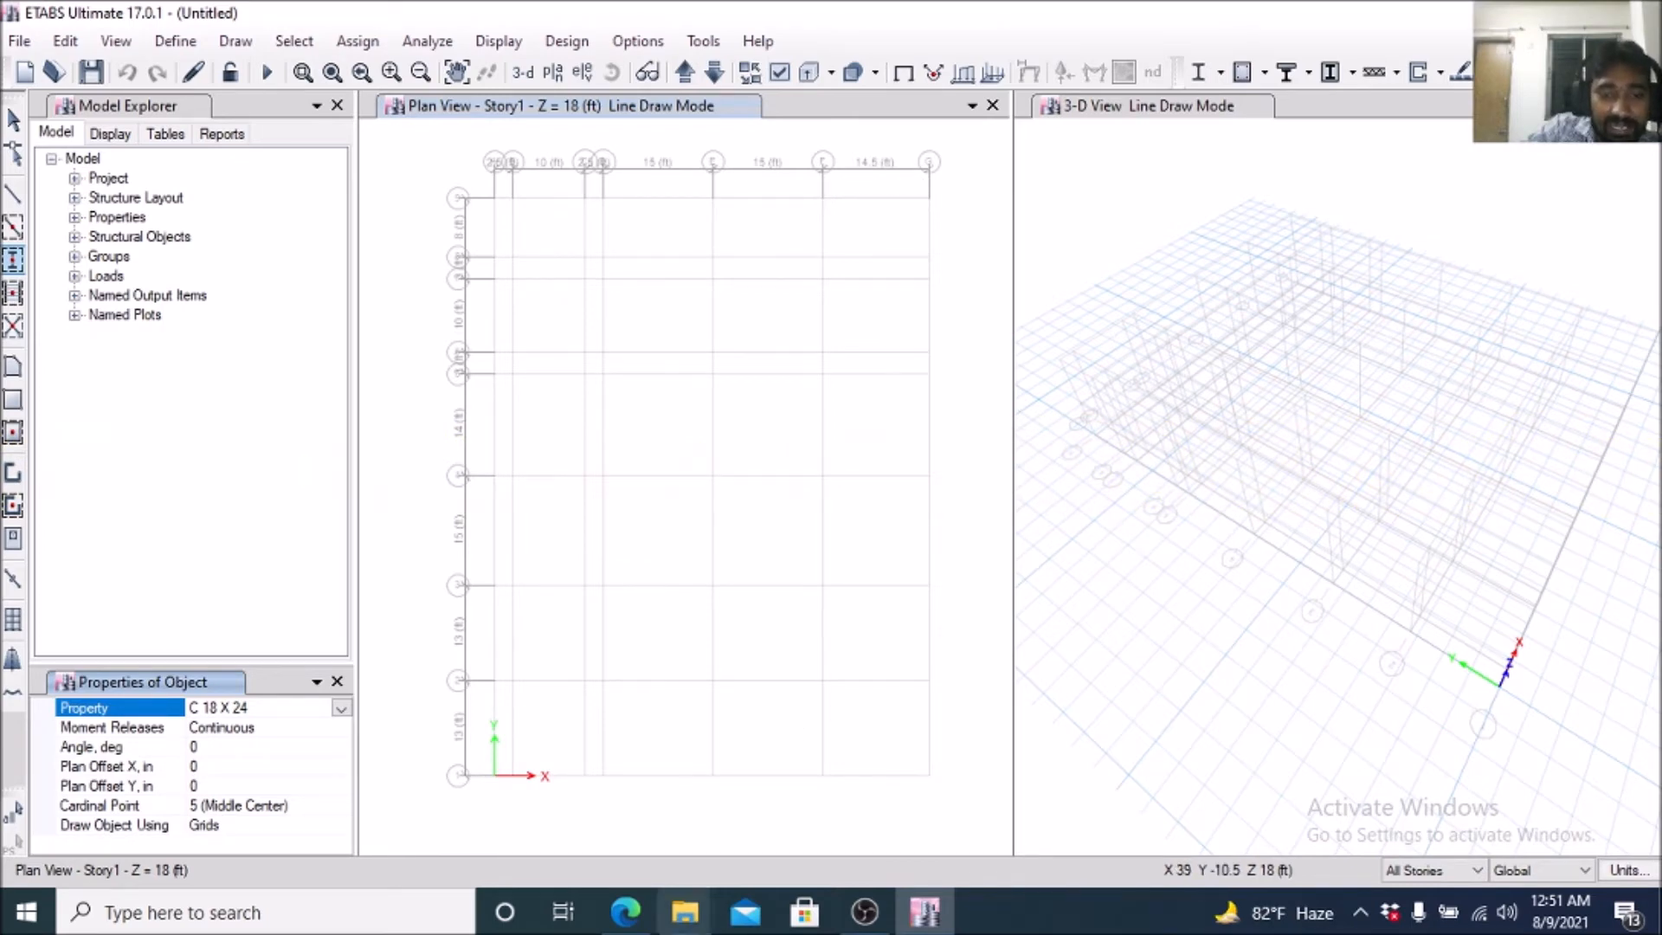
{"action": "left_click", "coordinate": [626, 912]}
{"action": "scroll", "coordinate": [811, 511], "scroll_direction": "up", "scroll_amount": 3}
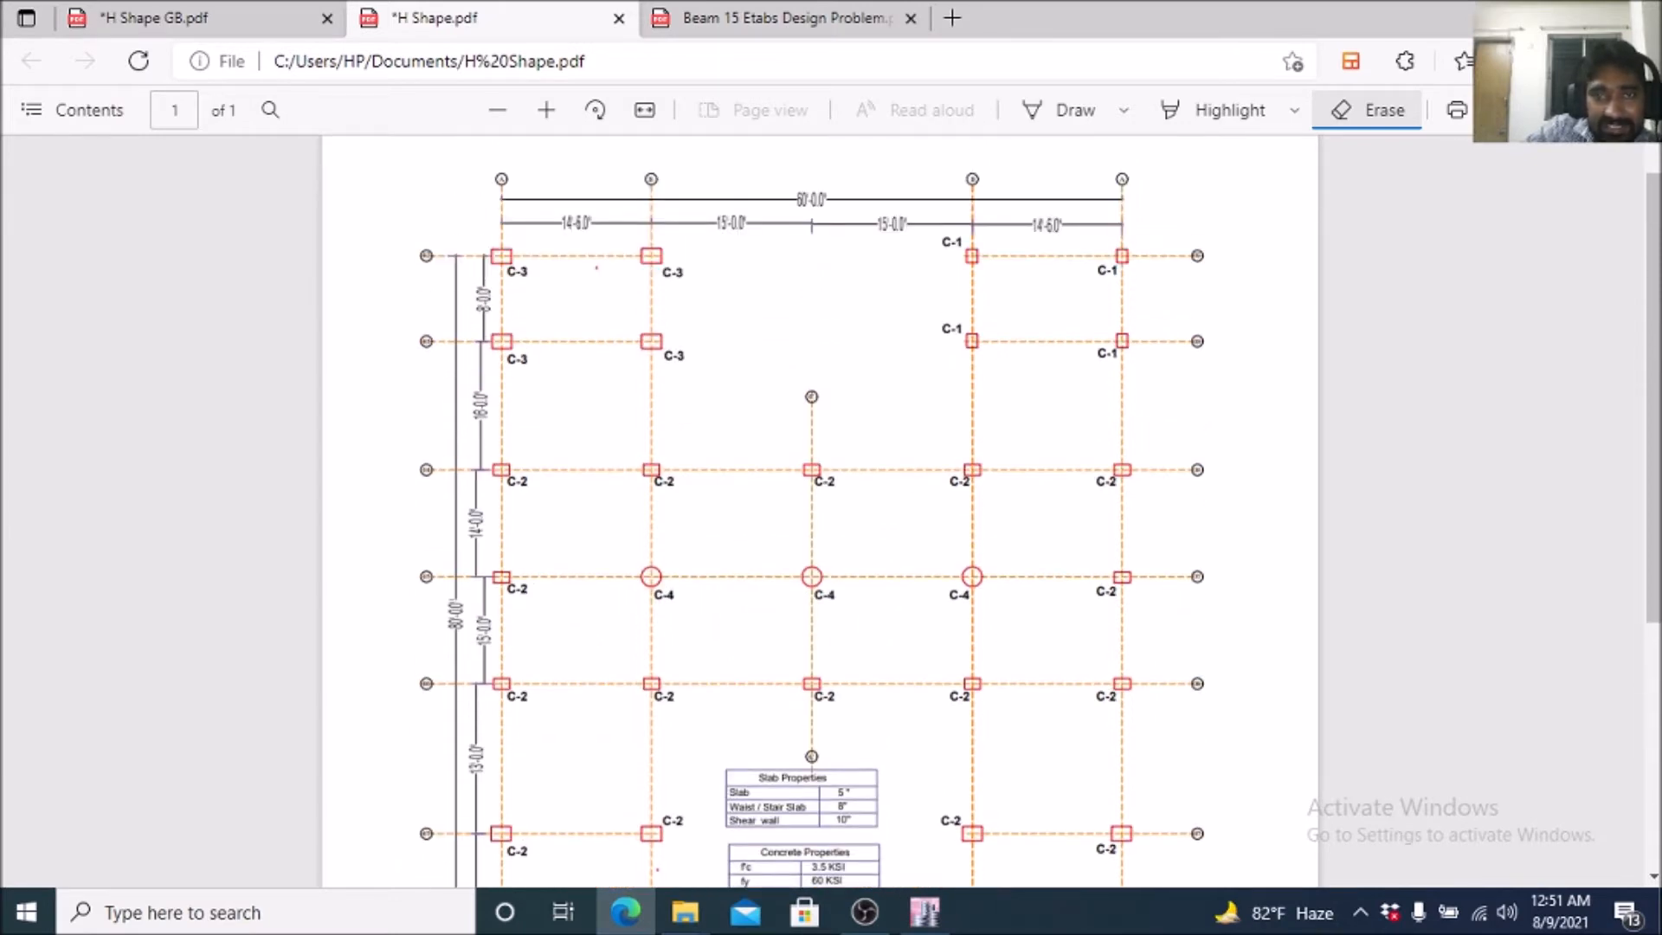
{"action": "left_click", "coordinate": [924, 912]}
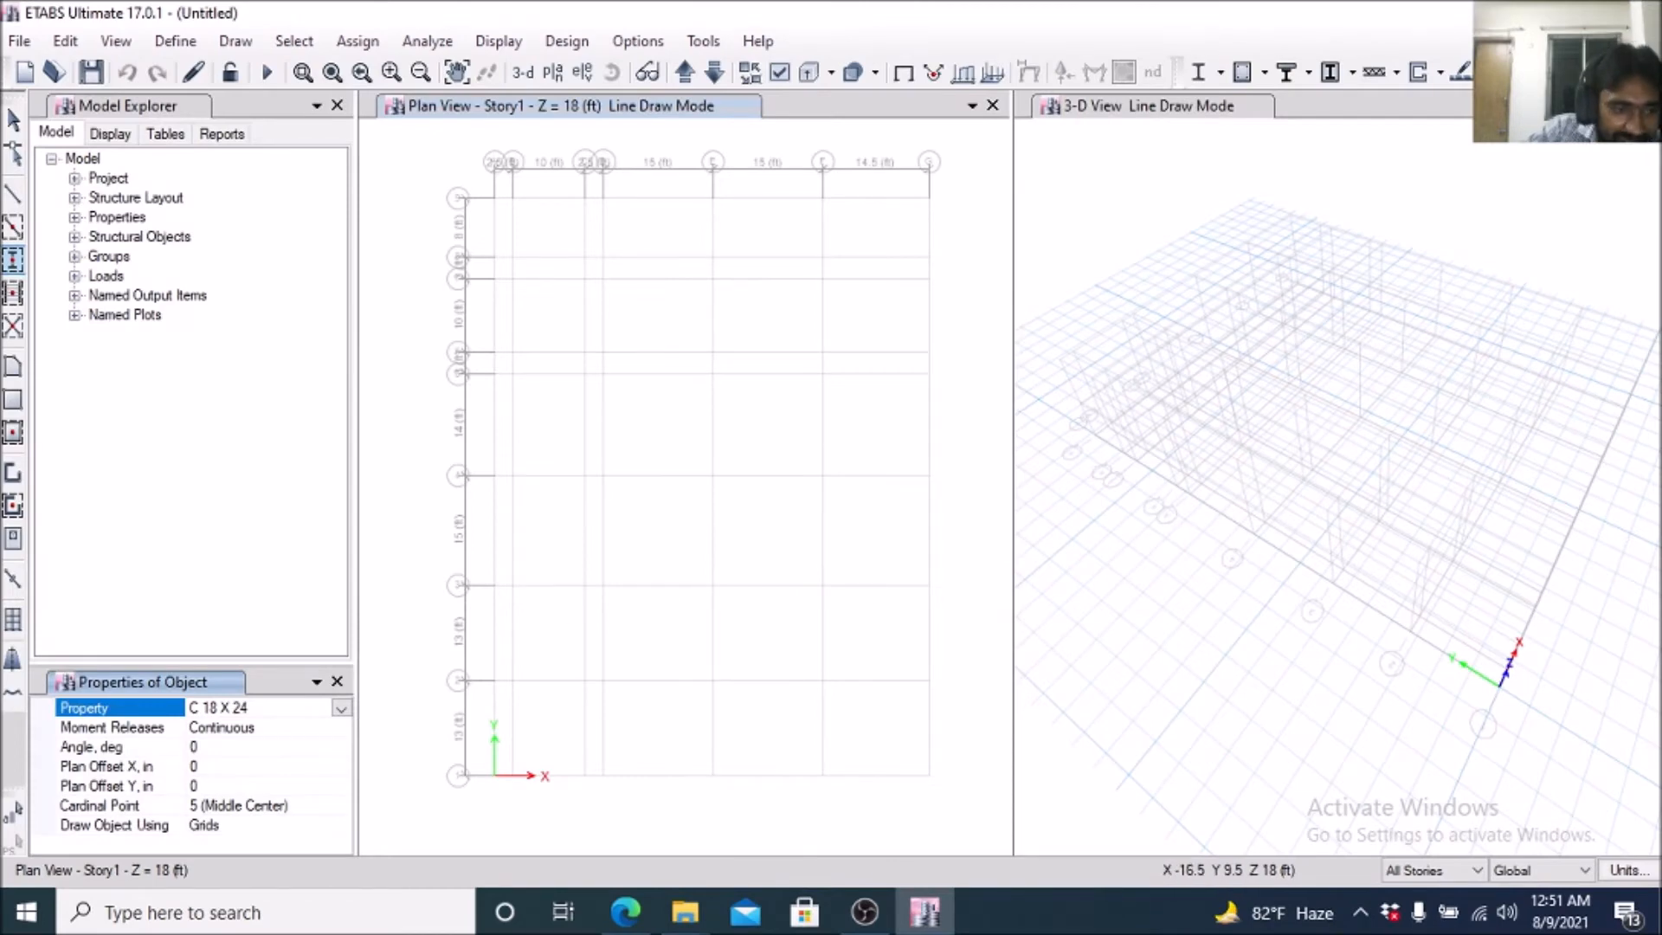
Set the column angle to 90 degrees and place C 18 X 24 columns where the two uppermost and two rightmost plan grid lines intersect.
{"action": "left_click", "coordinate": [199, 747]}
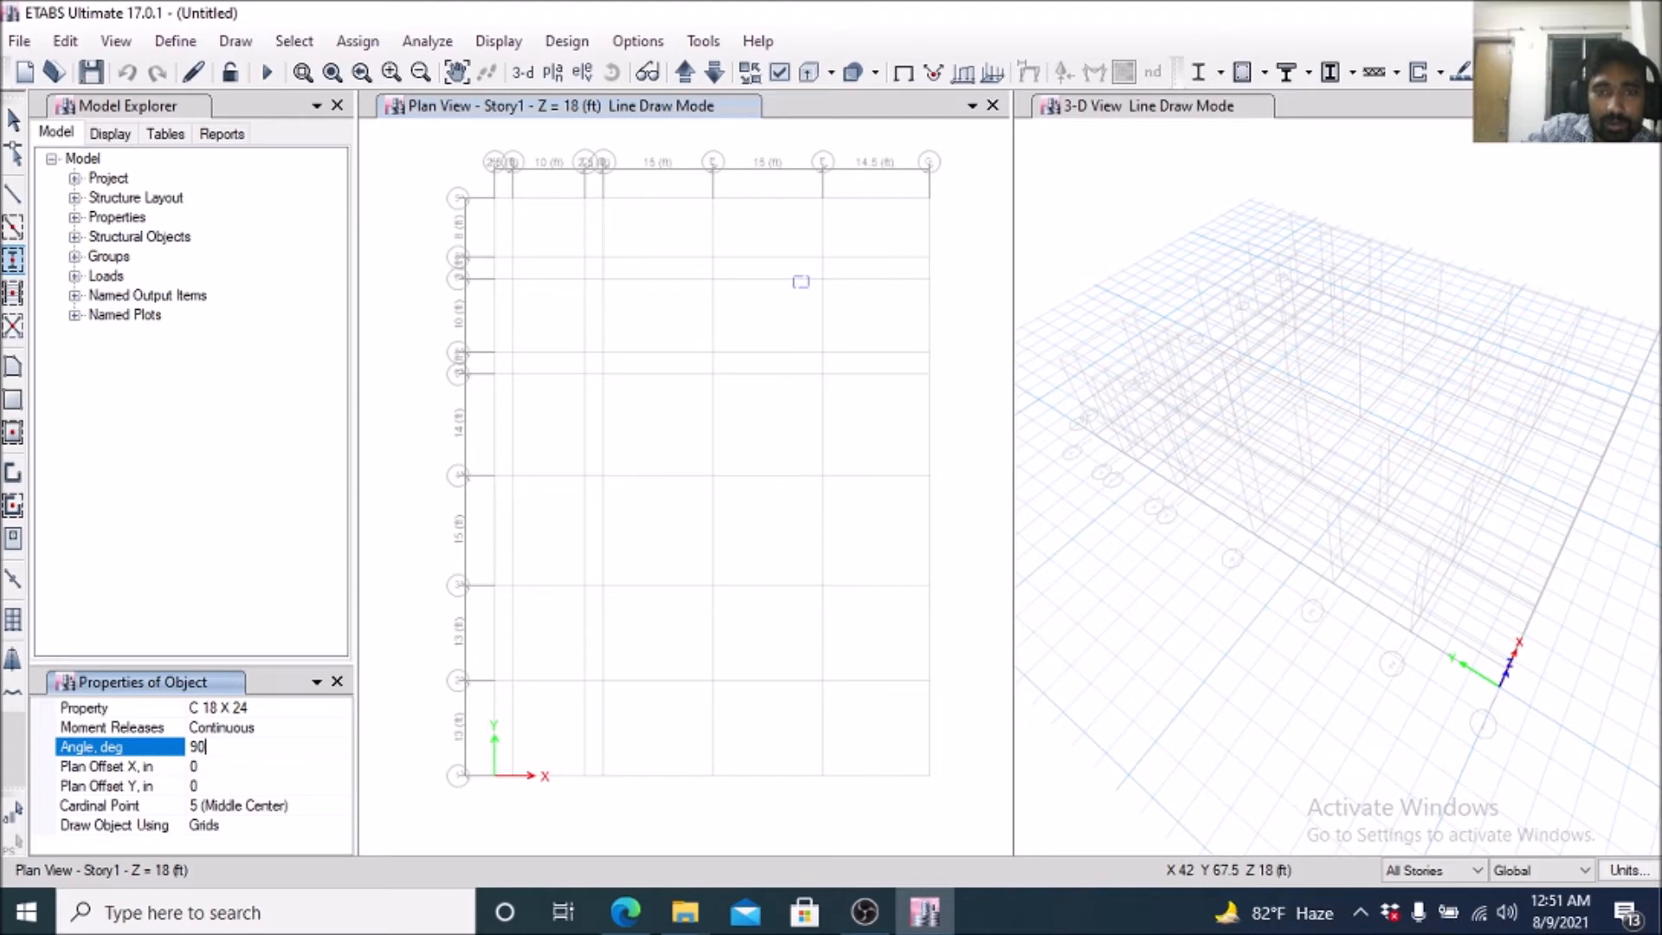
{"action": "key", "text": "Return"}
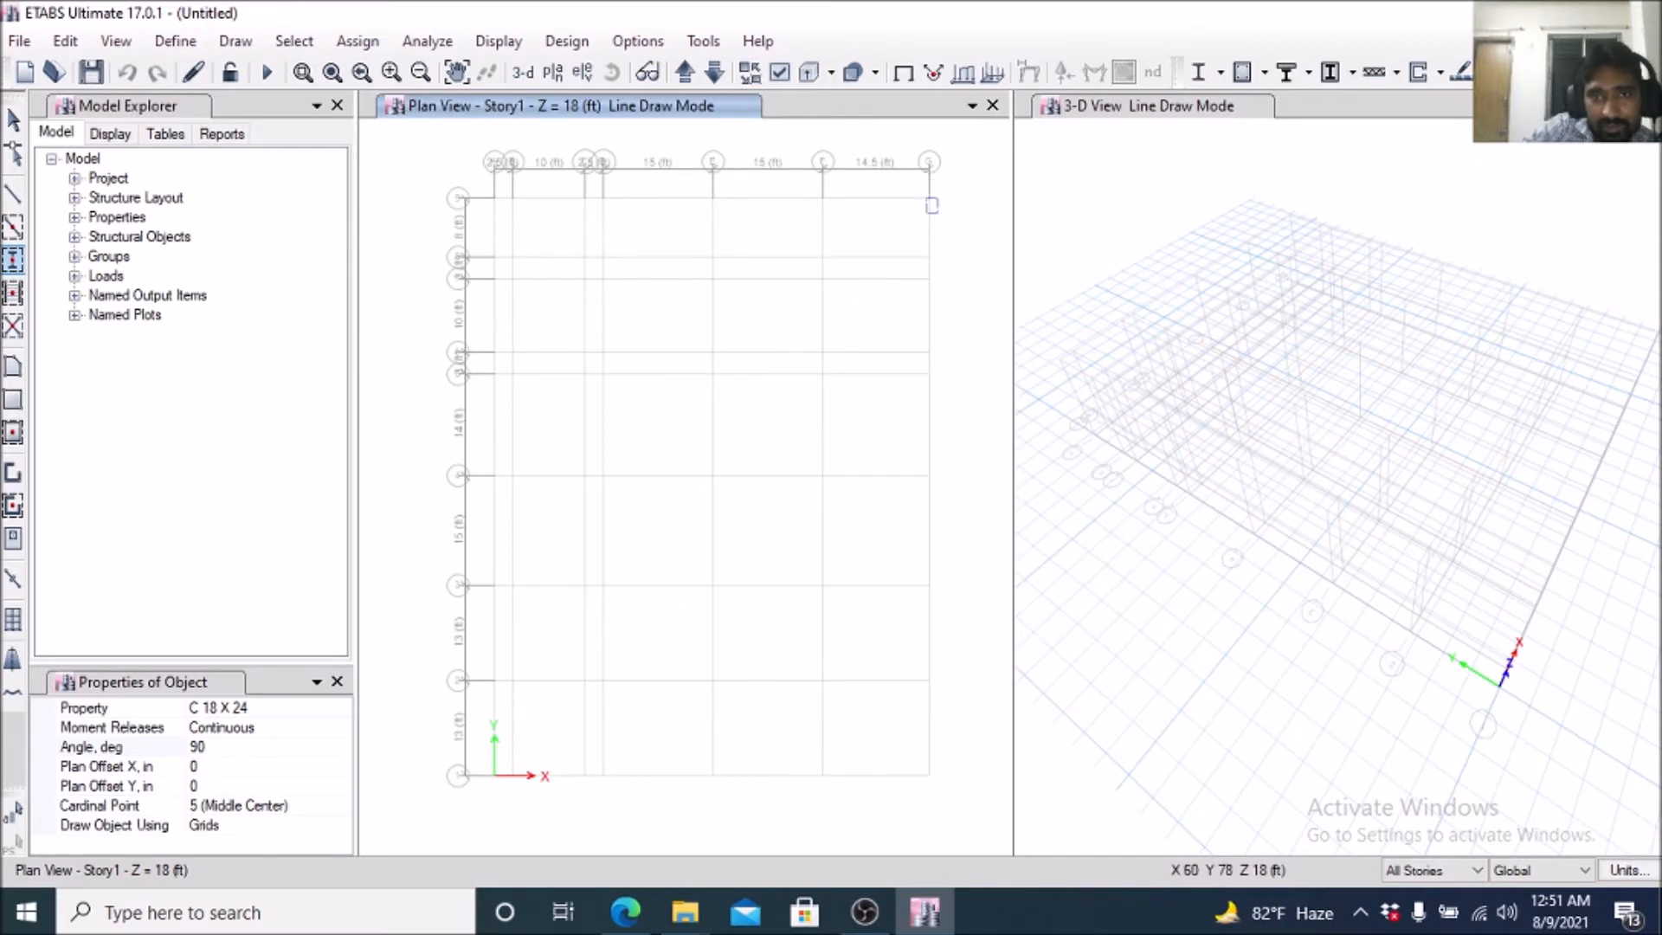
{"action": "left_click", "coordinate": [928, 198]}
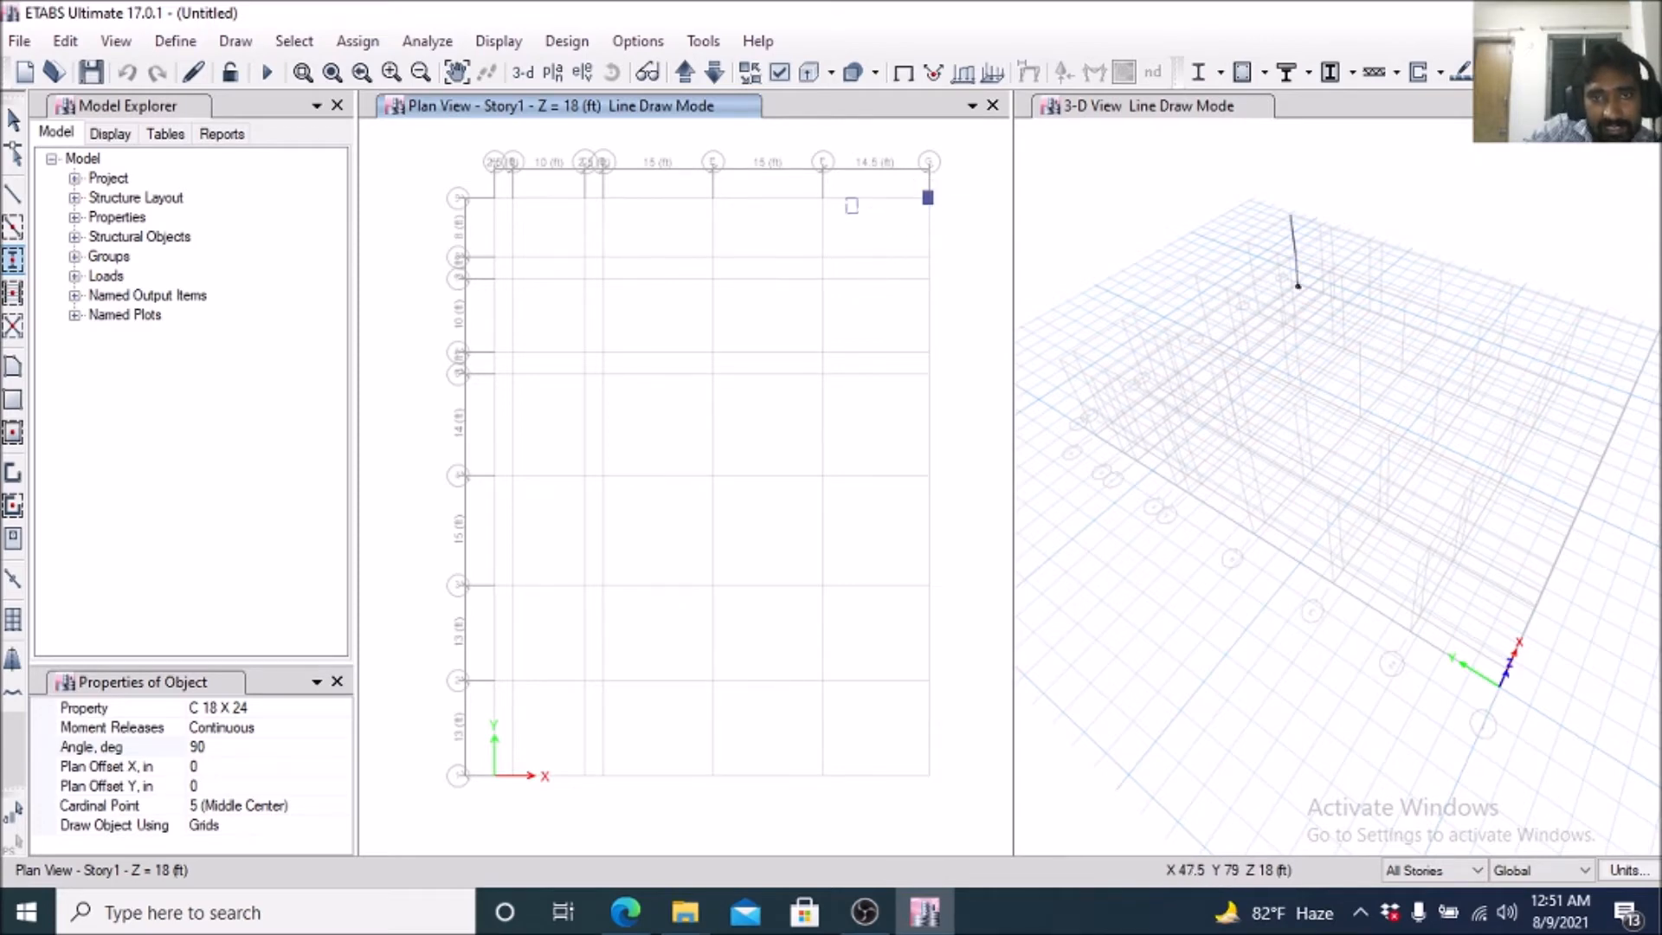
{"action": "left_click", "coordinate": [823, 199]}
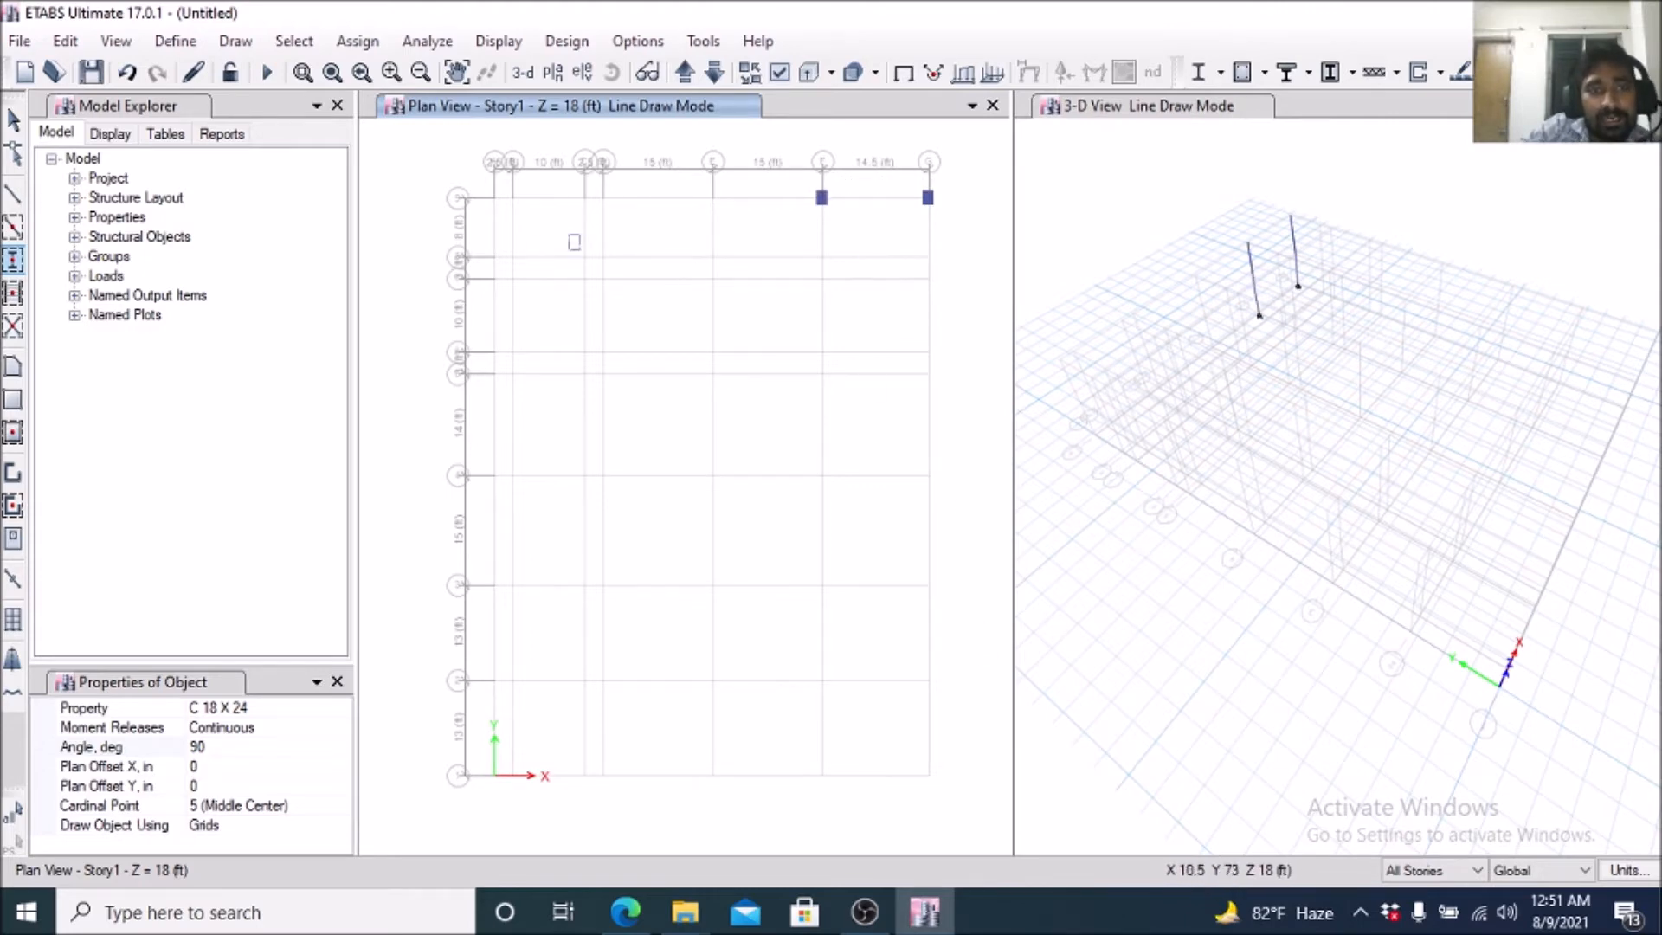
{"action": "left_click", "coordinate": [822, 256]}
{"action": "left_click", "coordinate": [928, 257]}
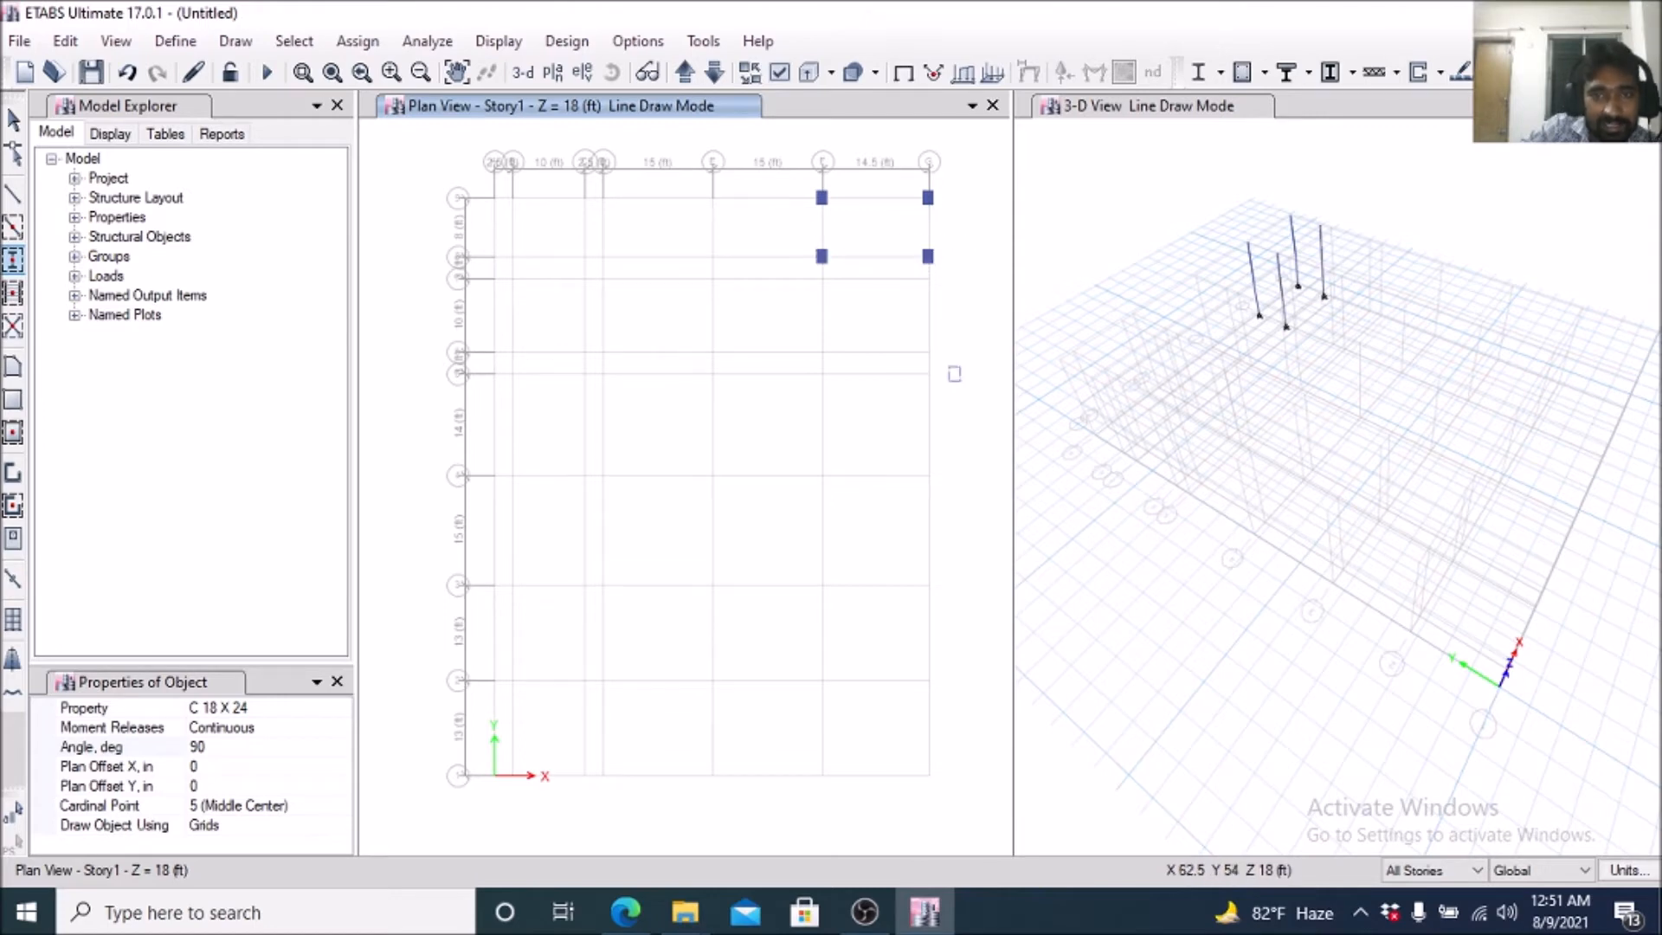
Place C 18 X 24 columns at grid points G1 and A1, the two lowest corners of the plan grid.
{"action": "scroll", "coordinate": [950, 356], "scroll_direction": "down", "scroll_amount": 3}
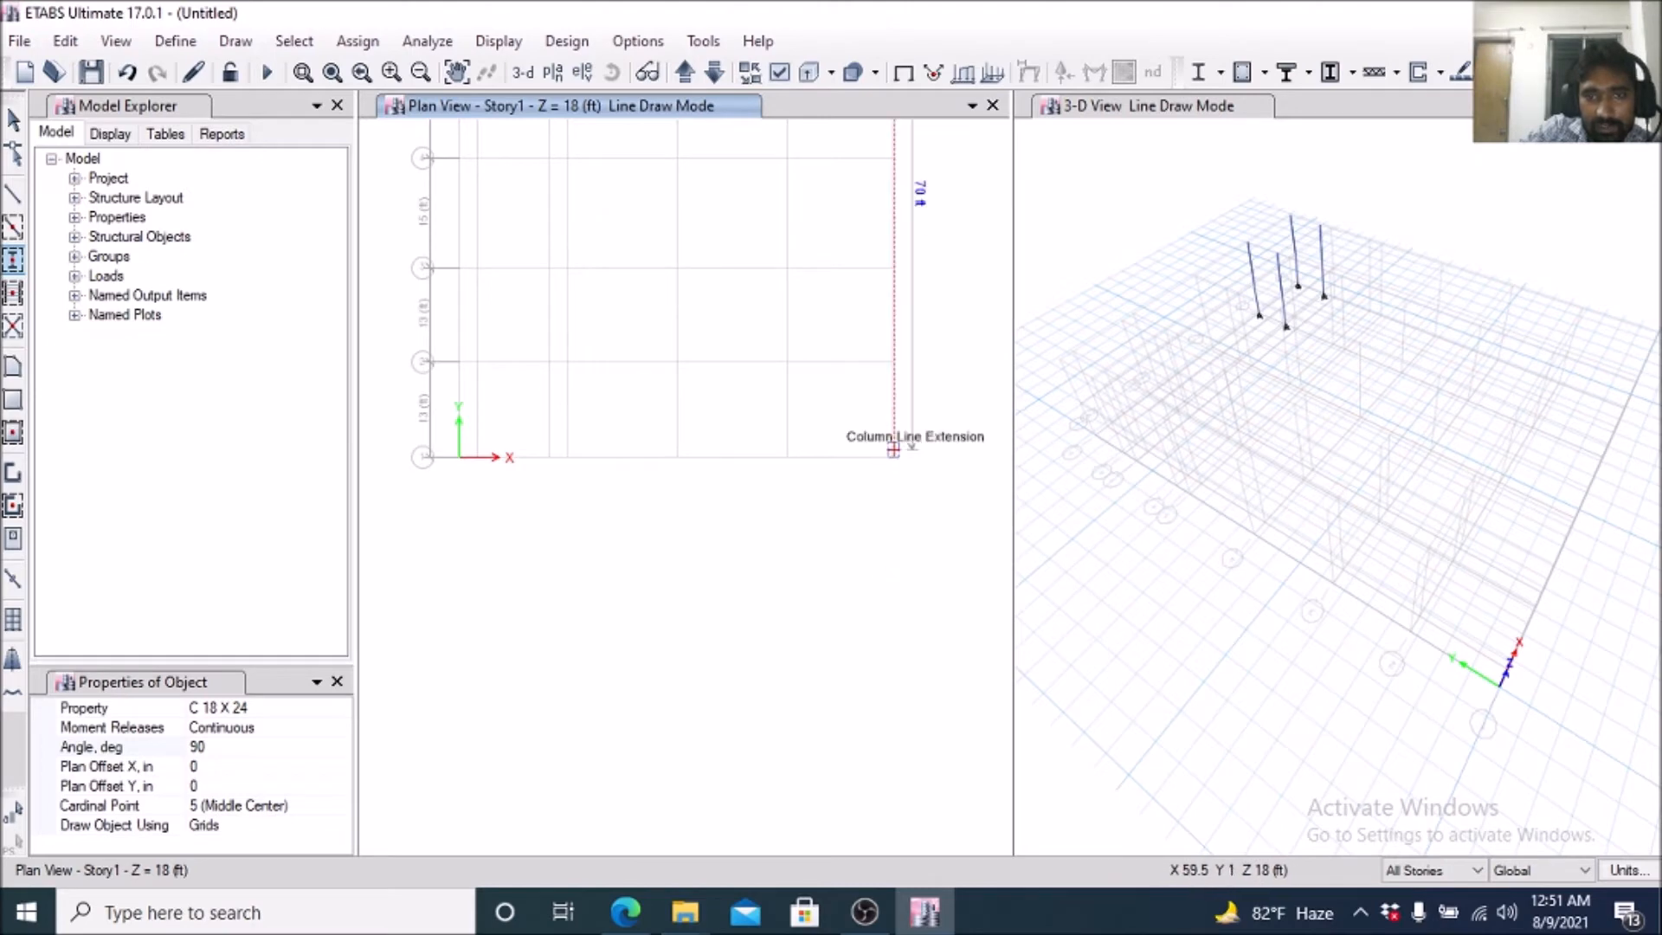
{"action": "left_click", "coordinate": [894, 457]}
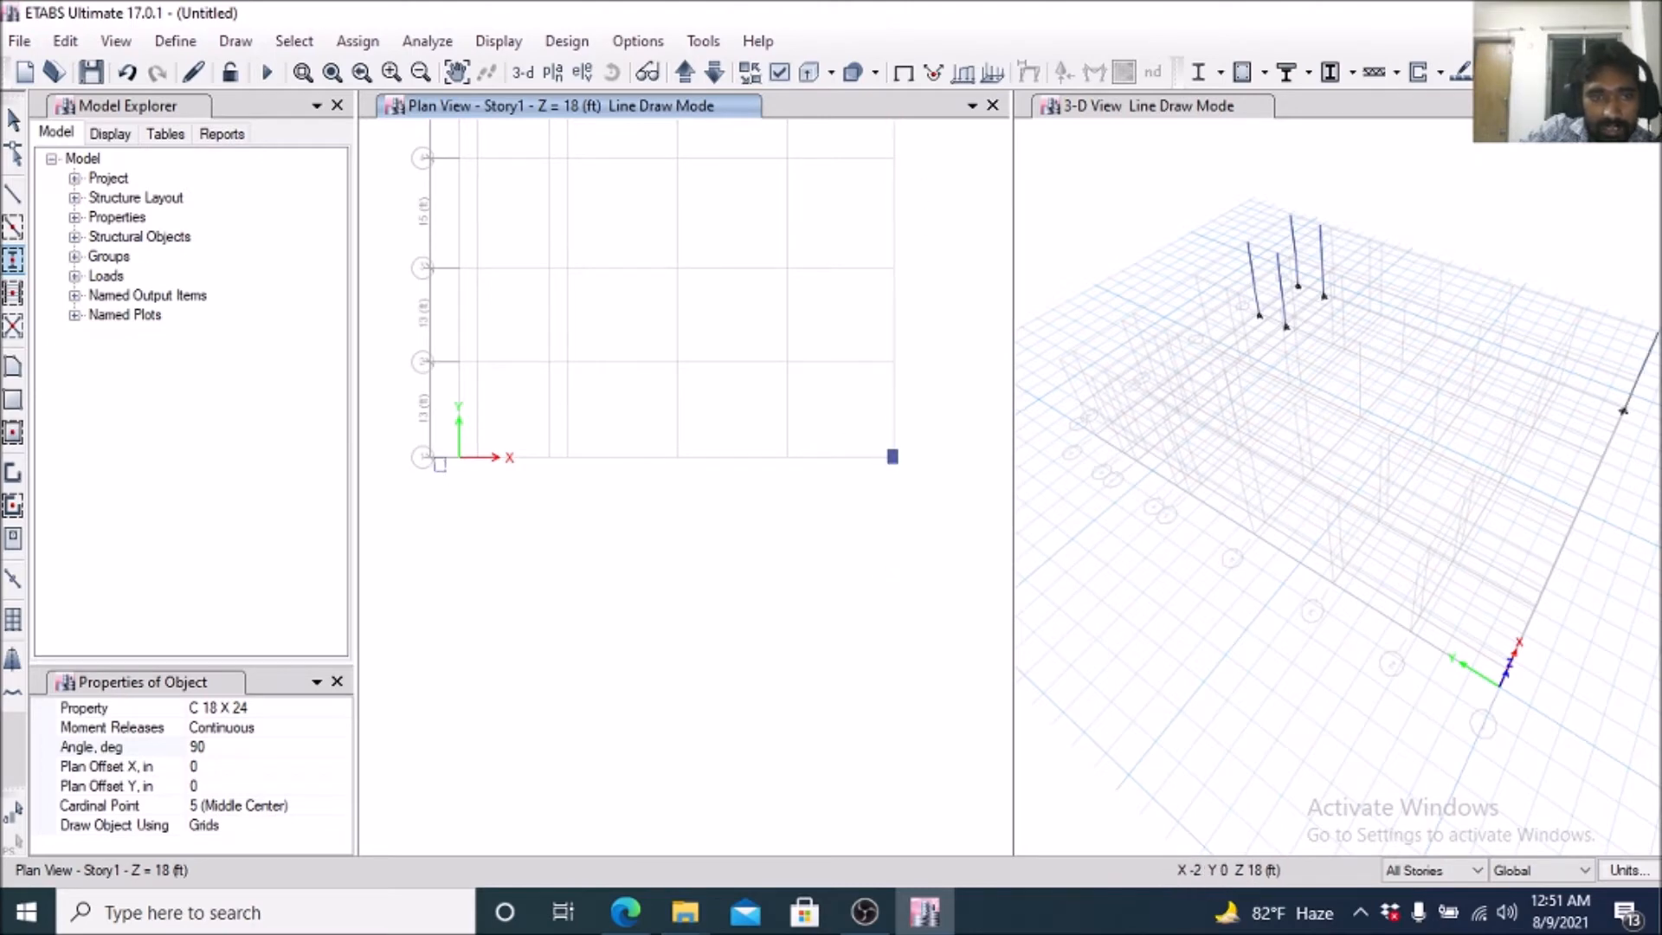
{"action": "left_click", "coordinate": [459, 458]}
{"action": "scroll", "coordinate": [534, 609], "scroll_direction": "down", "scroll_amount": 7}
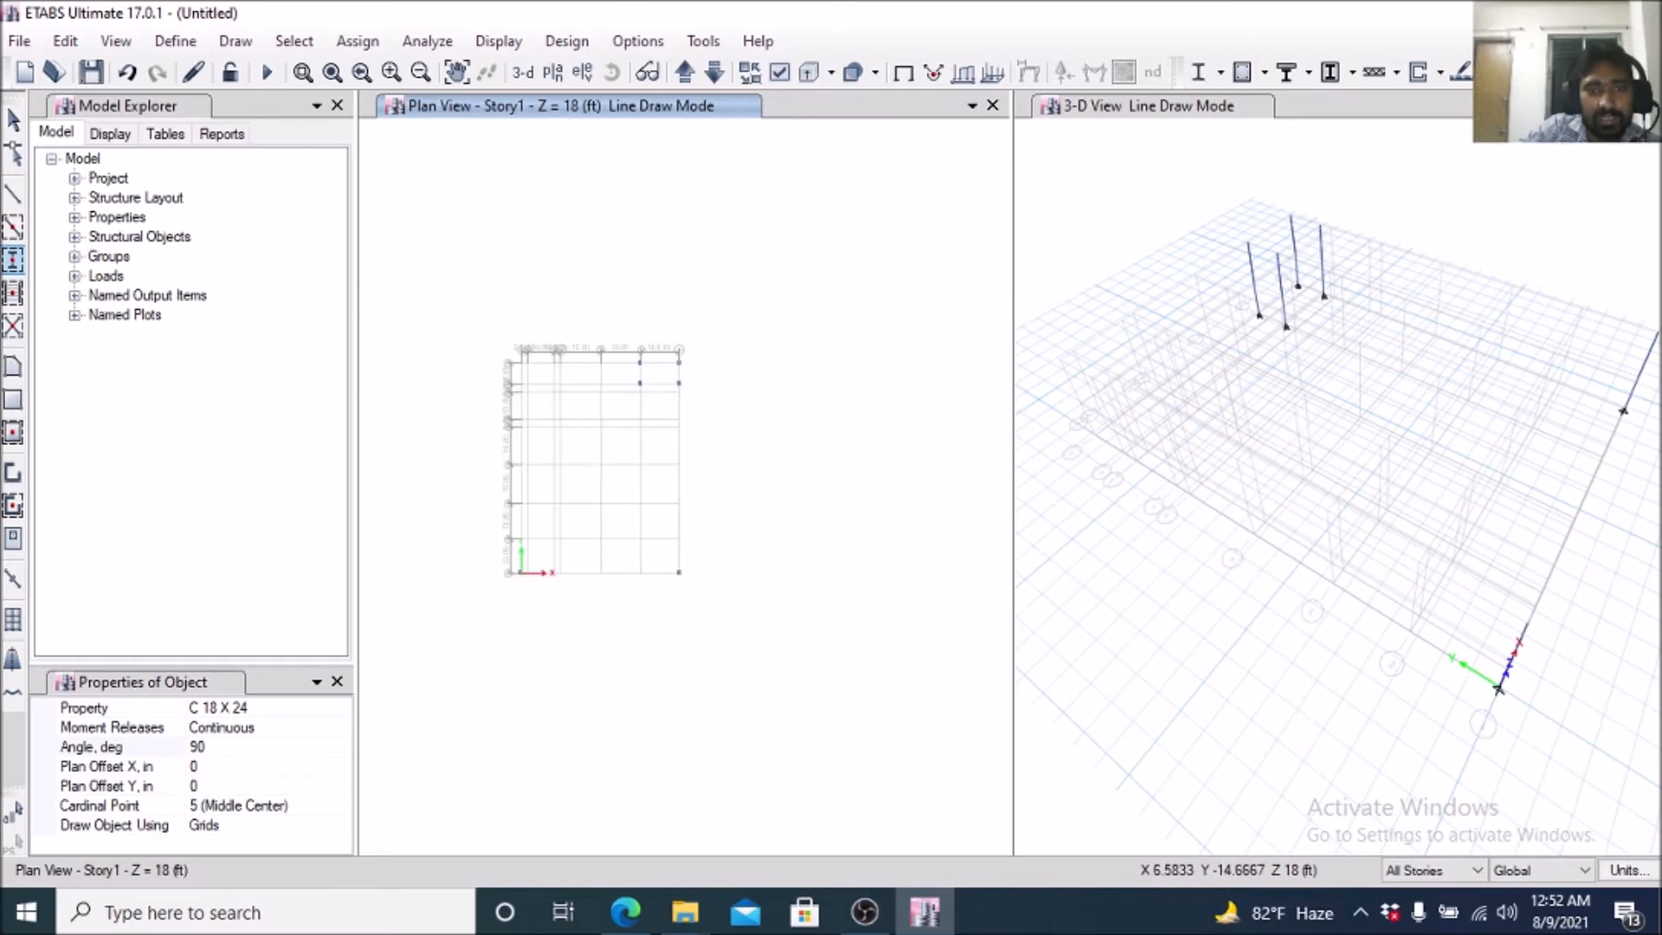
{"action": "scroll", "coordinate": [589, 596], "scroll_direction": "up", "scroll_amount": 3}
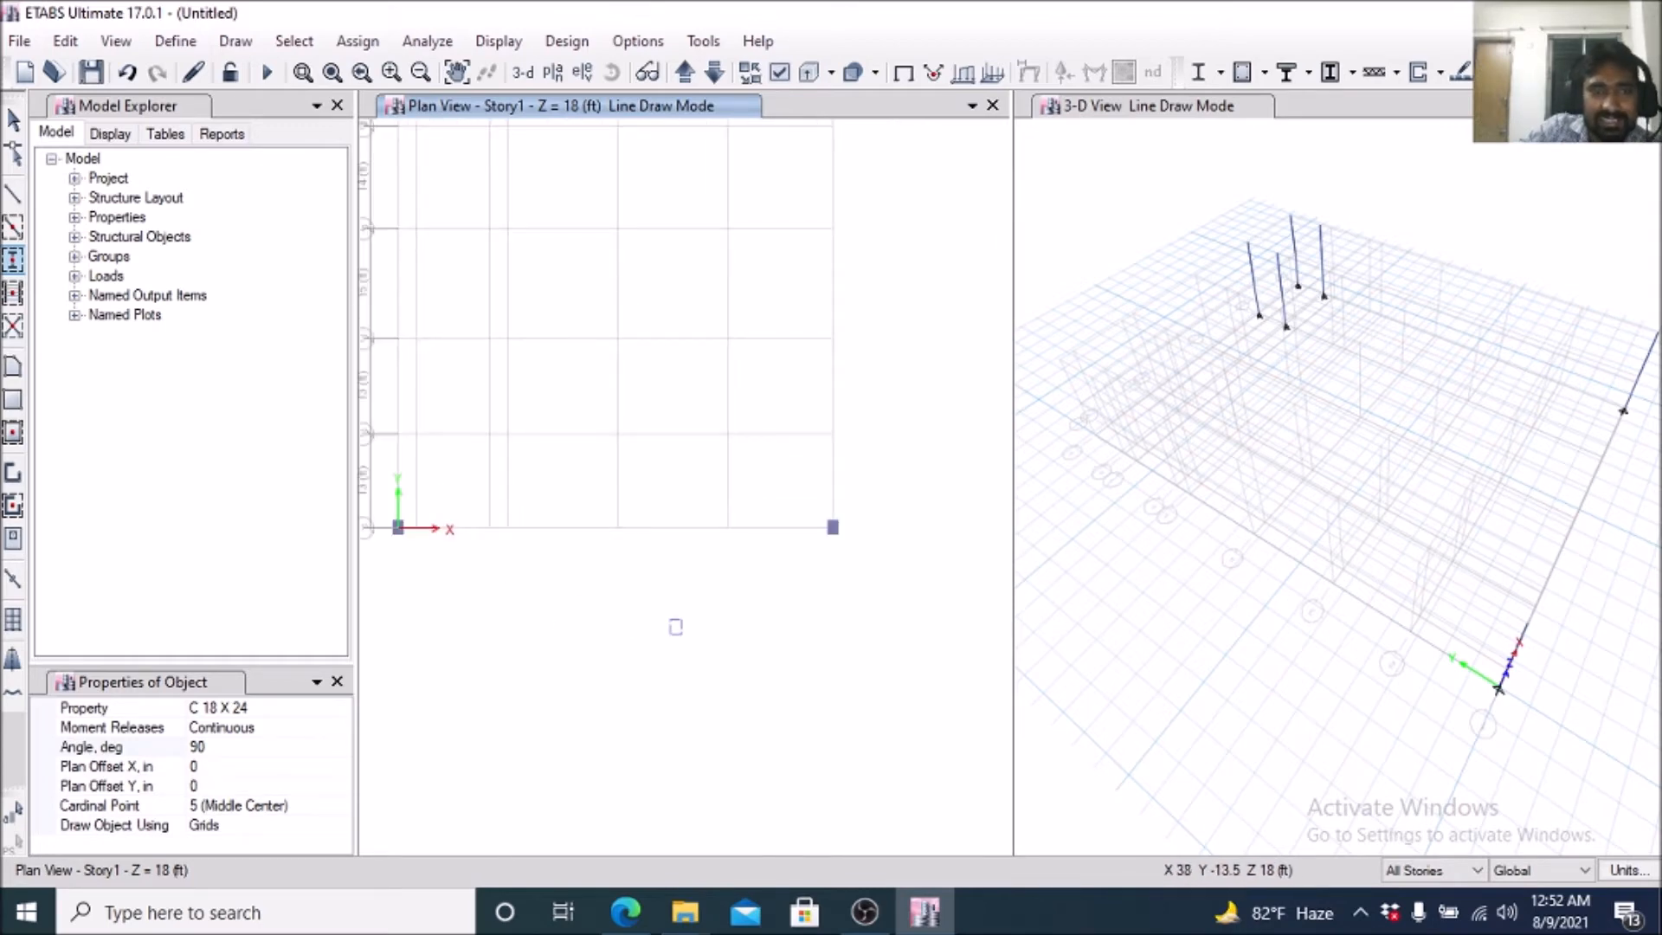
{"action": "scroll", "coordinate": [674, 624], "scroll_direction": "down", "scroll_amount": 3}
{"action": "scroll", "coordinate": [668, 645], "scroll_direction": "up", "scroll_amount": 4}
{"action": "scroll", "coordinate": [667, 638], "scroll_direction": "down", "scroll_amount": 3}
Switch to Microsoft Edge and circle the C-3 group, the upper C-1 group and both lower corner C-1 columns freehand in H Shape.pdf.
{"action": "left_click", "coordinate": [625, 912]}
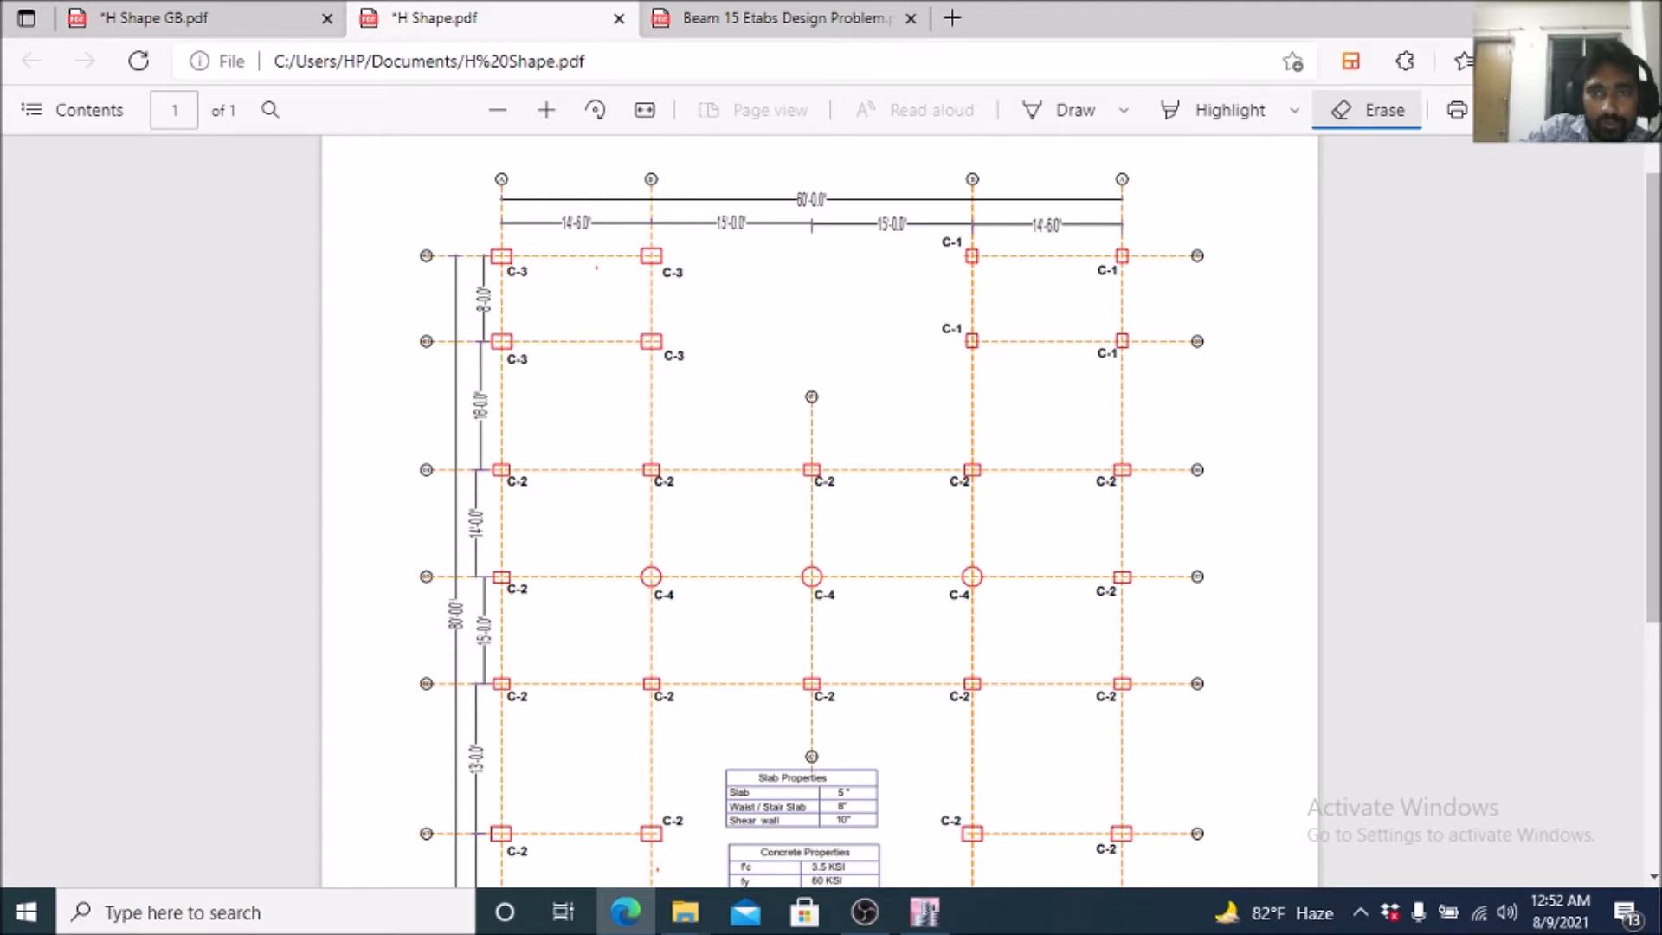
{"action": "left_click", "coordinate": [1123, 110]}
{"action": "left_click", "coordinate": [1060, 110]}
{"action": "mouse_move", "coordinate": [697, 259]}
{"action": "left_mouse_down"}
{"action": "mouse_move", "coordinate": [638, 203]}
{"action": "mouse_move", "coordinate": [467, 313]}
{"action": "mouse_move", "coordinate": [746, 299]}
{"action": "left_mouse_up"}
{"action": "mouse_move", "coordinate": [996, 221]}
{"action": "left_mouse_down"}
{"action": "mouse_move", "coordinate": [901, 208]}
{"action": "mouse_move", "coordinate": [1156, 241]}
{"action": "mouse_move", "coordinate": [1087, 242]}
{"action": "left_mouse_up"}
{"action": "scroll", "coordinate": [597, 539], "scroll_direction": "down", "scroll_amount": 4}
{"action": "left_click_drag", "start_coordinate": [1141, 588], "coordinate": [1162, 592]}
{"action": "left_click_drag", "start_coordinate": [537, 590], "coordinate": [476, 606]}
{"action": "scroll", "coordinate": [596, 268], "scroll_direction": "up", "scroll_amount": 4}
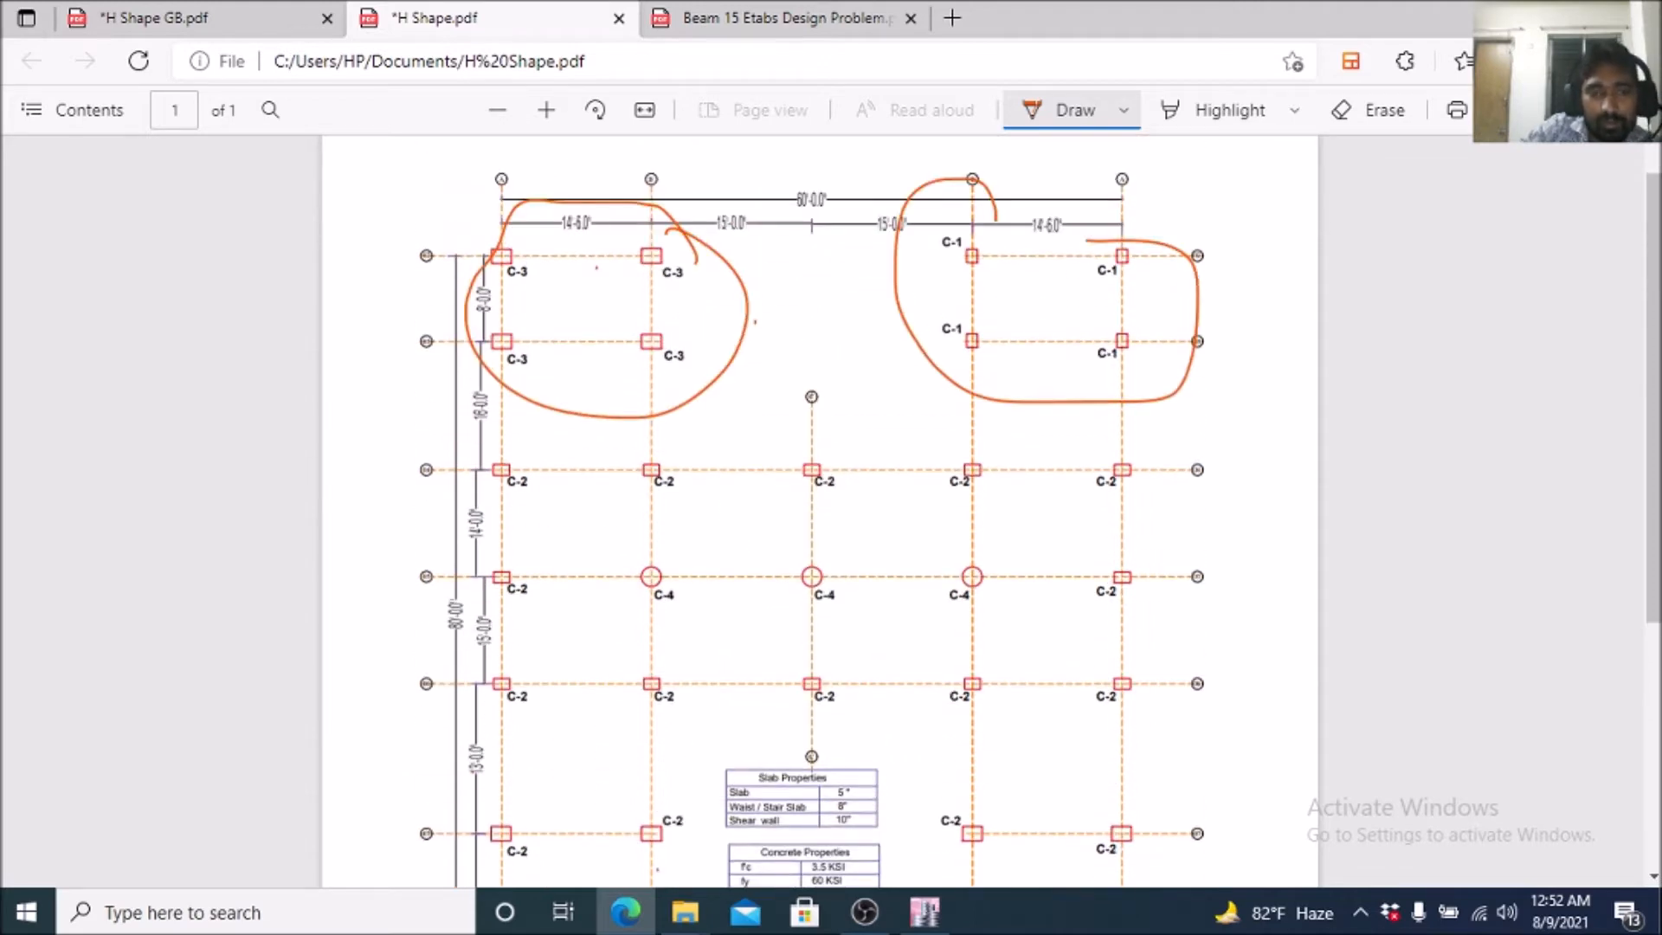
{"action": "scroll", "coordinate": [595, 268], "scroll_direction": "down", "scroll_amount": 3}
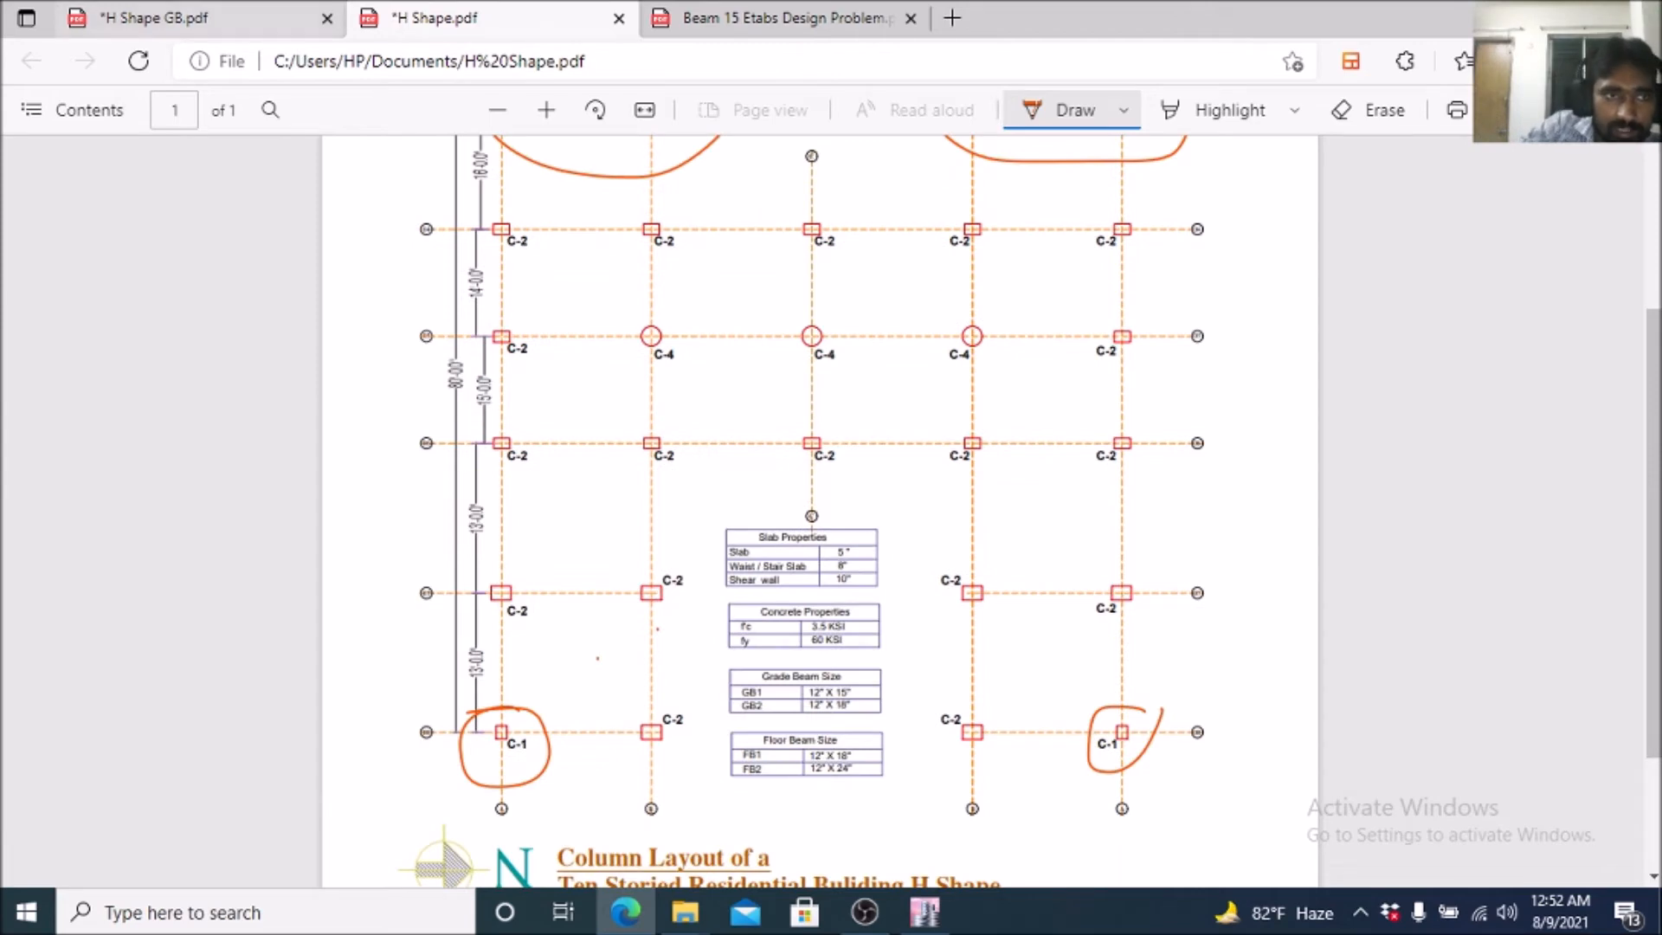
Check the column size table in H Shape GB.pdf, return to ETABS, and set the column section property to C 30 X 36.
{"action": "left_click", "coordinate": [151, 17]}
{"action": "scroll", "coordinate": [818, 510], "scroll_direction": "down", "scroll_amount": 3}
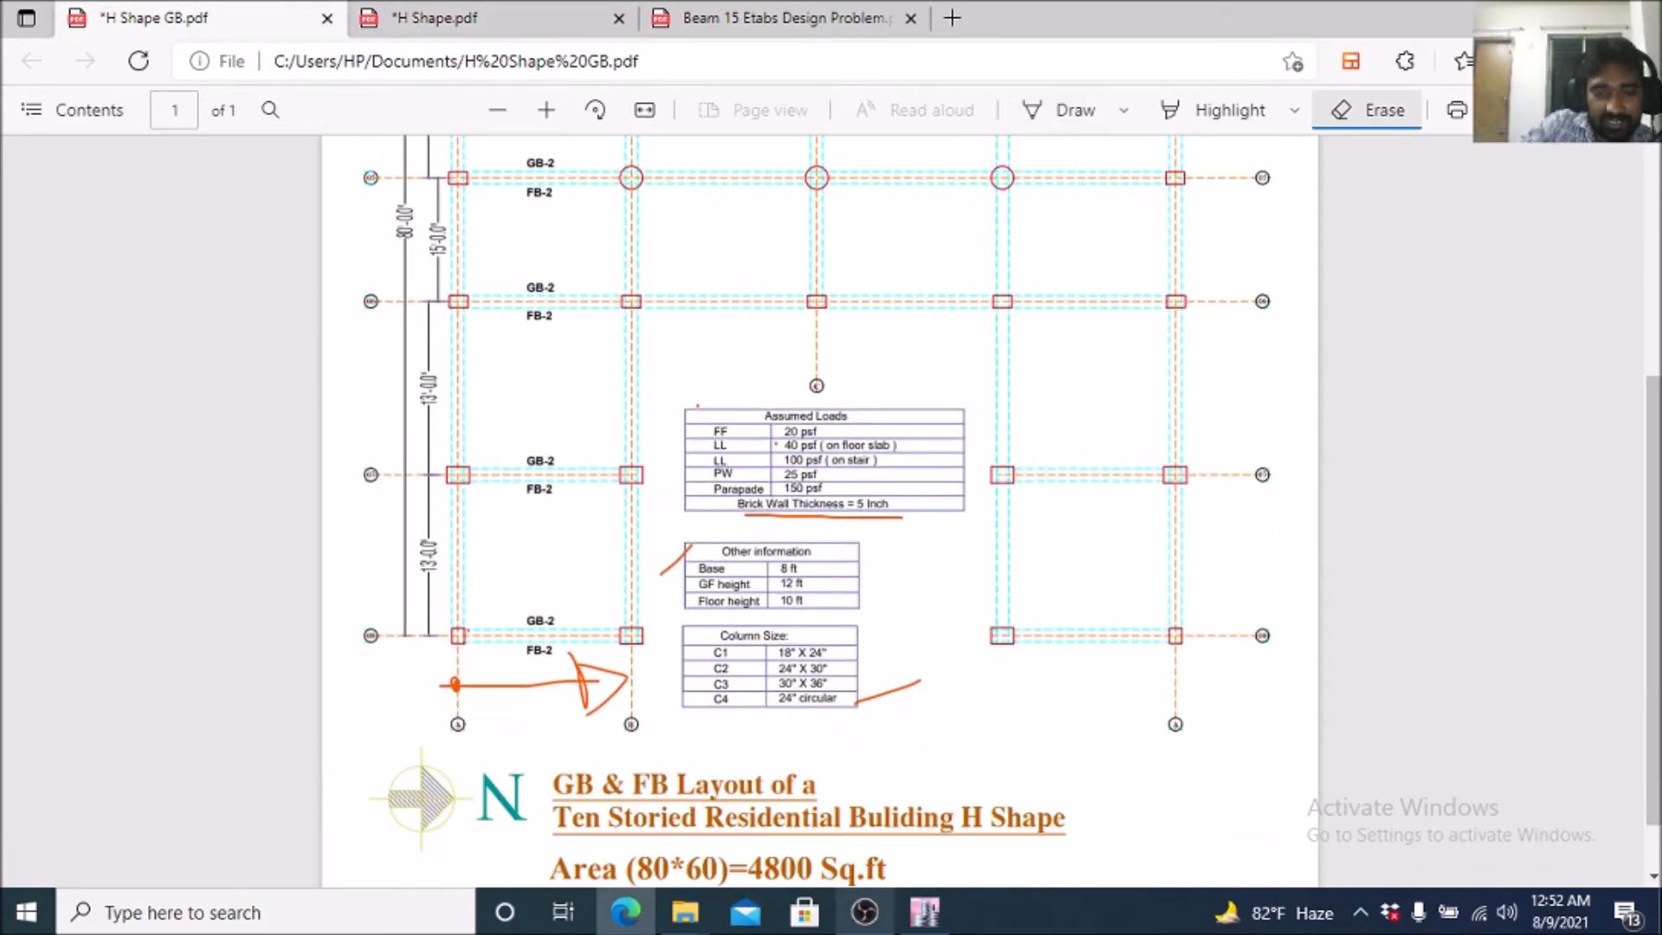
{"action": "left_click", "coordinate": [924, 912]}
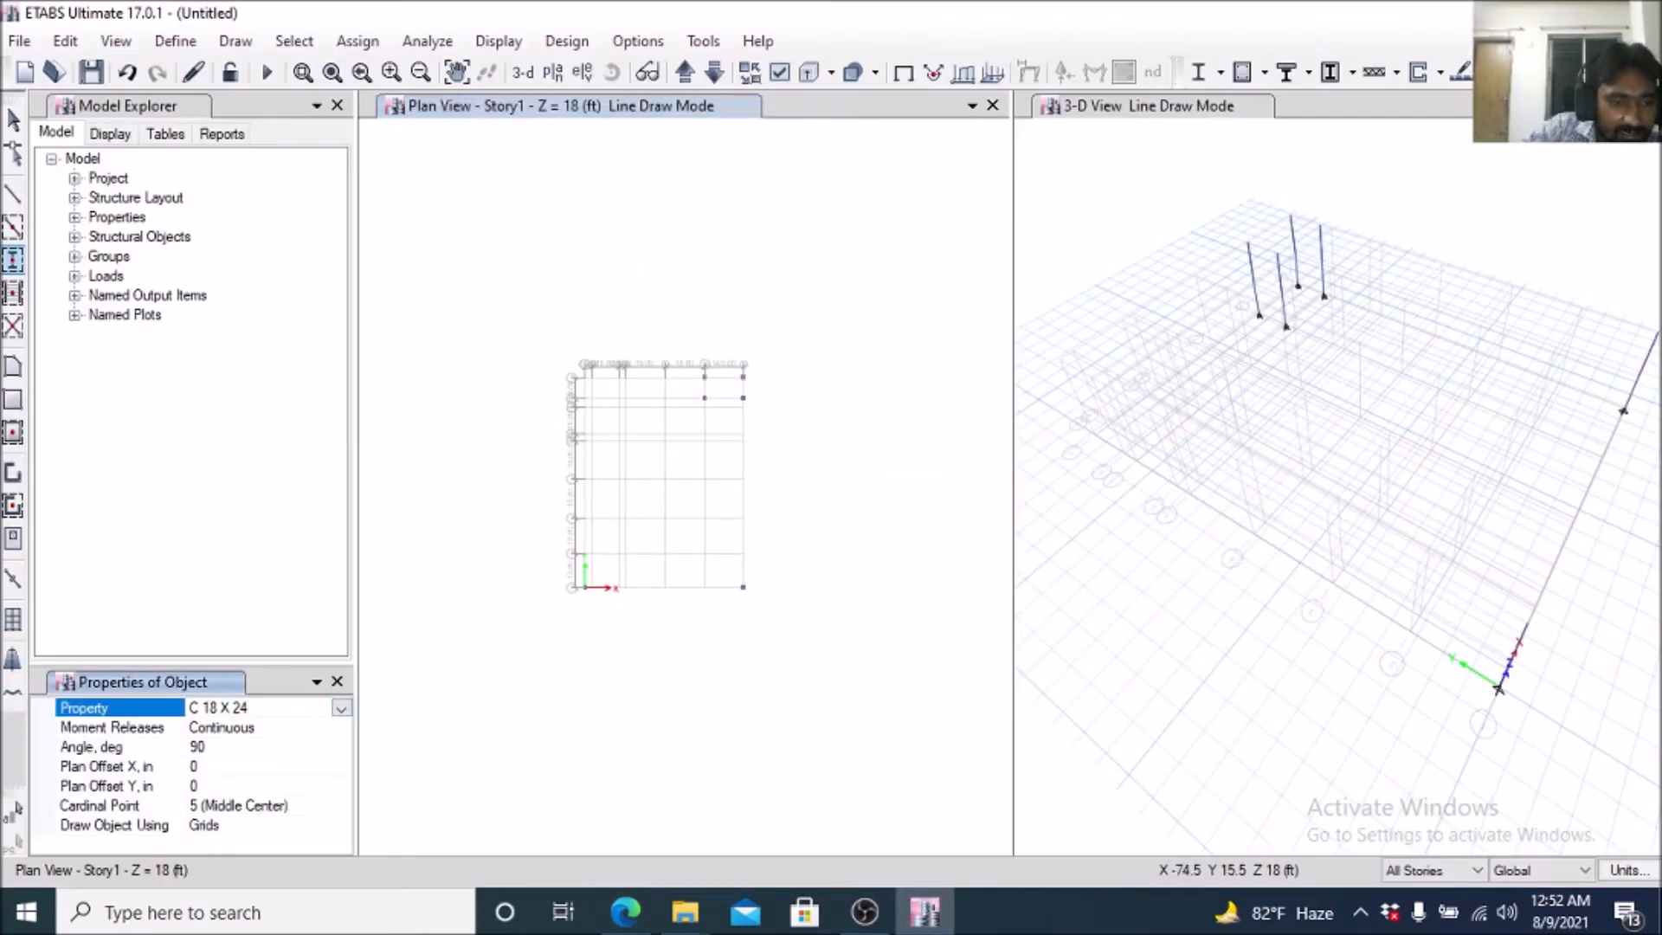
{"action": "left_click", "coordinate": [341, 708]}
{"action": "left_click", "coordinate": [237, 788]}
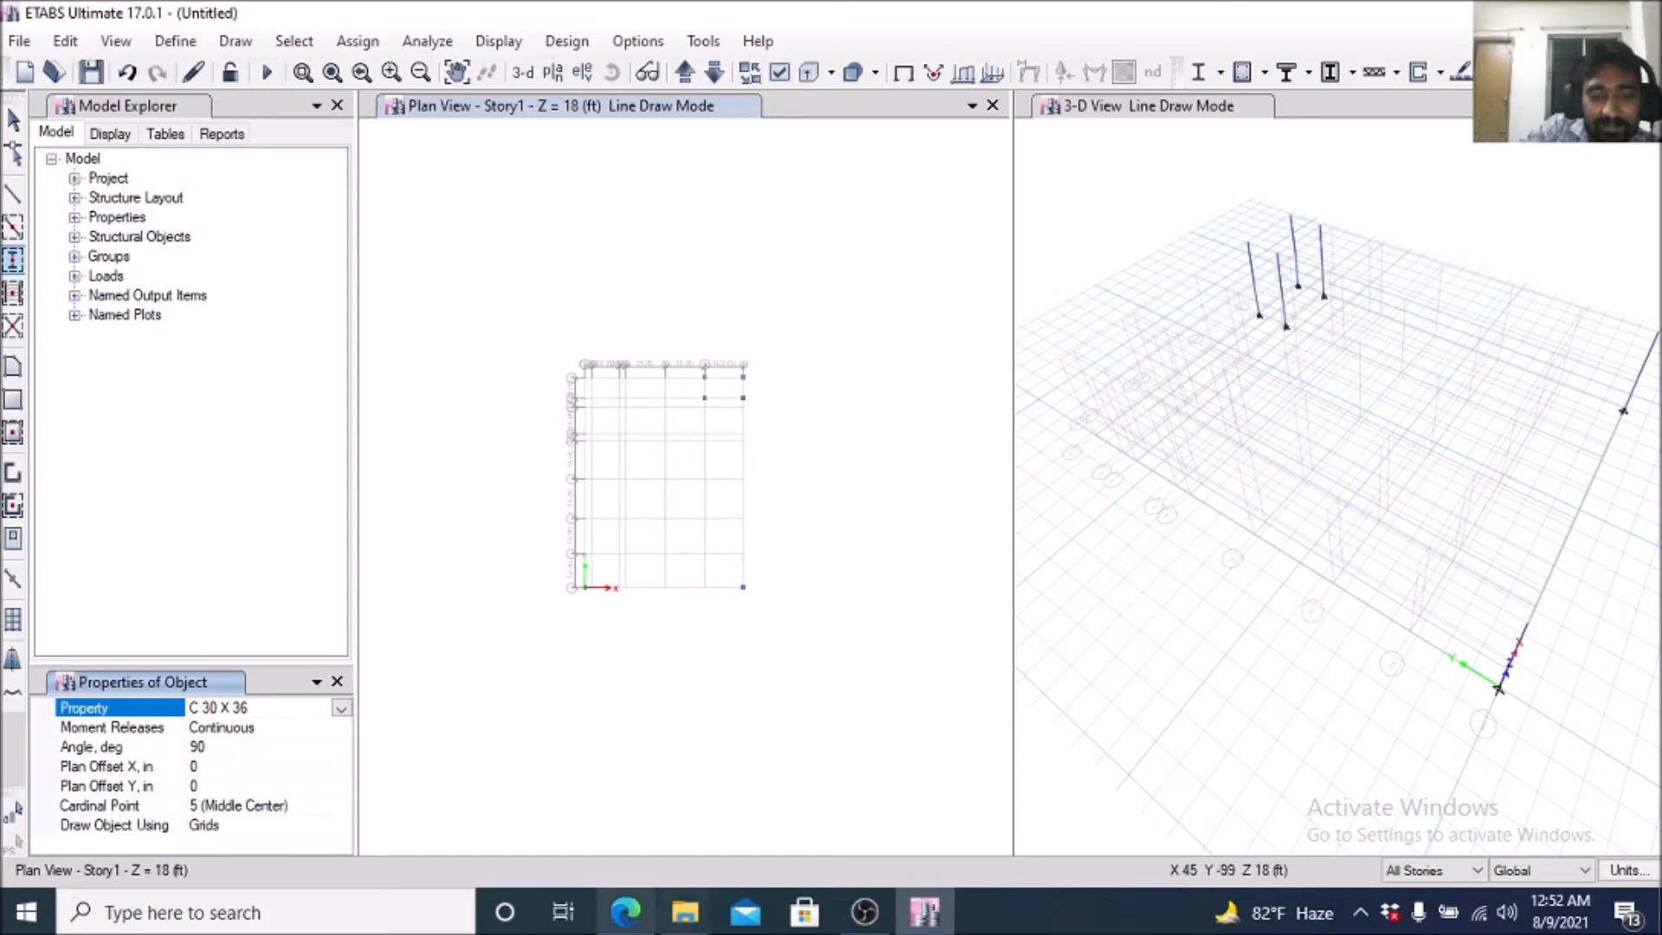
Switch to Microsoft Edge, draw a freehand stroke in the crossed 8'-0" bay of H Shape GB.pdf, and return to ETABS.
{"action": "left_click", "coordinate": [625, 911]}
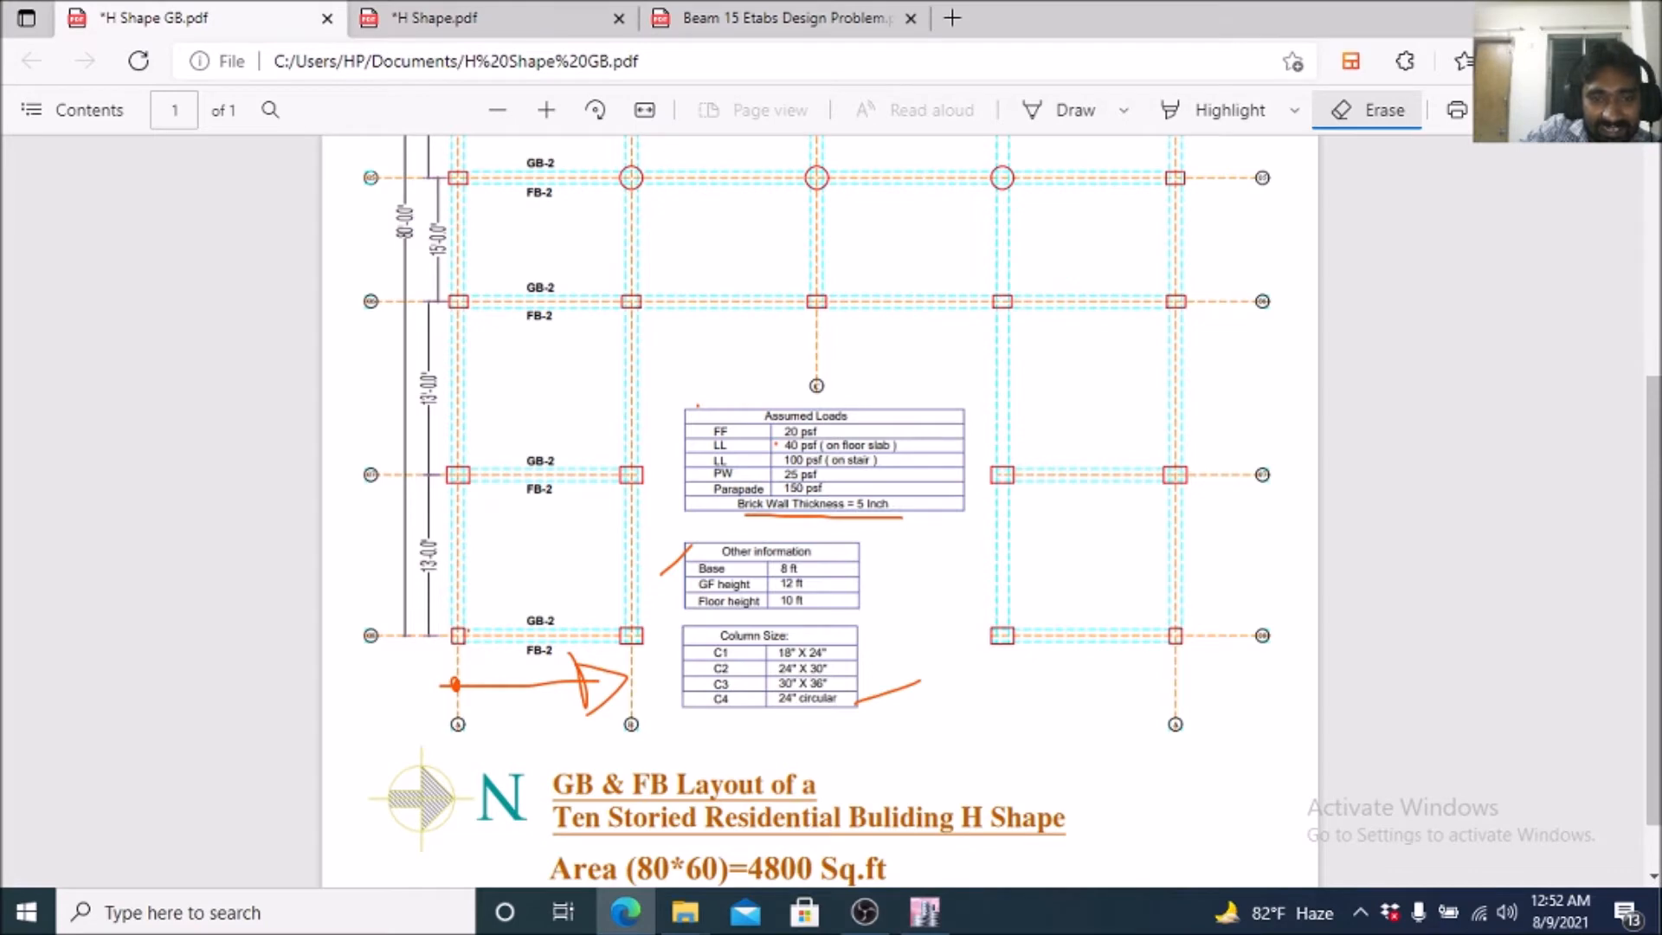
{"action": "left_click", "coordinate": [1061, 110]}
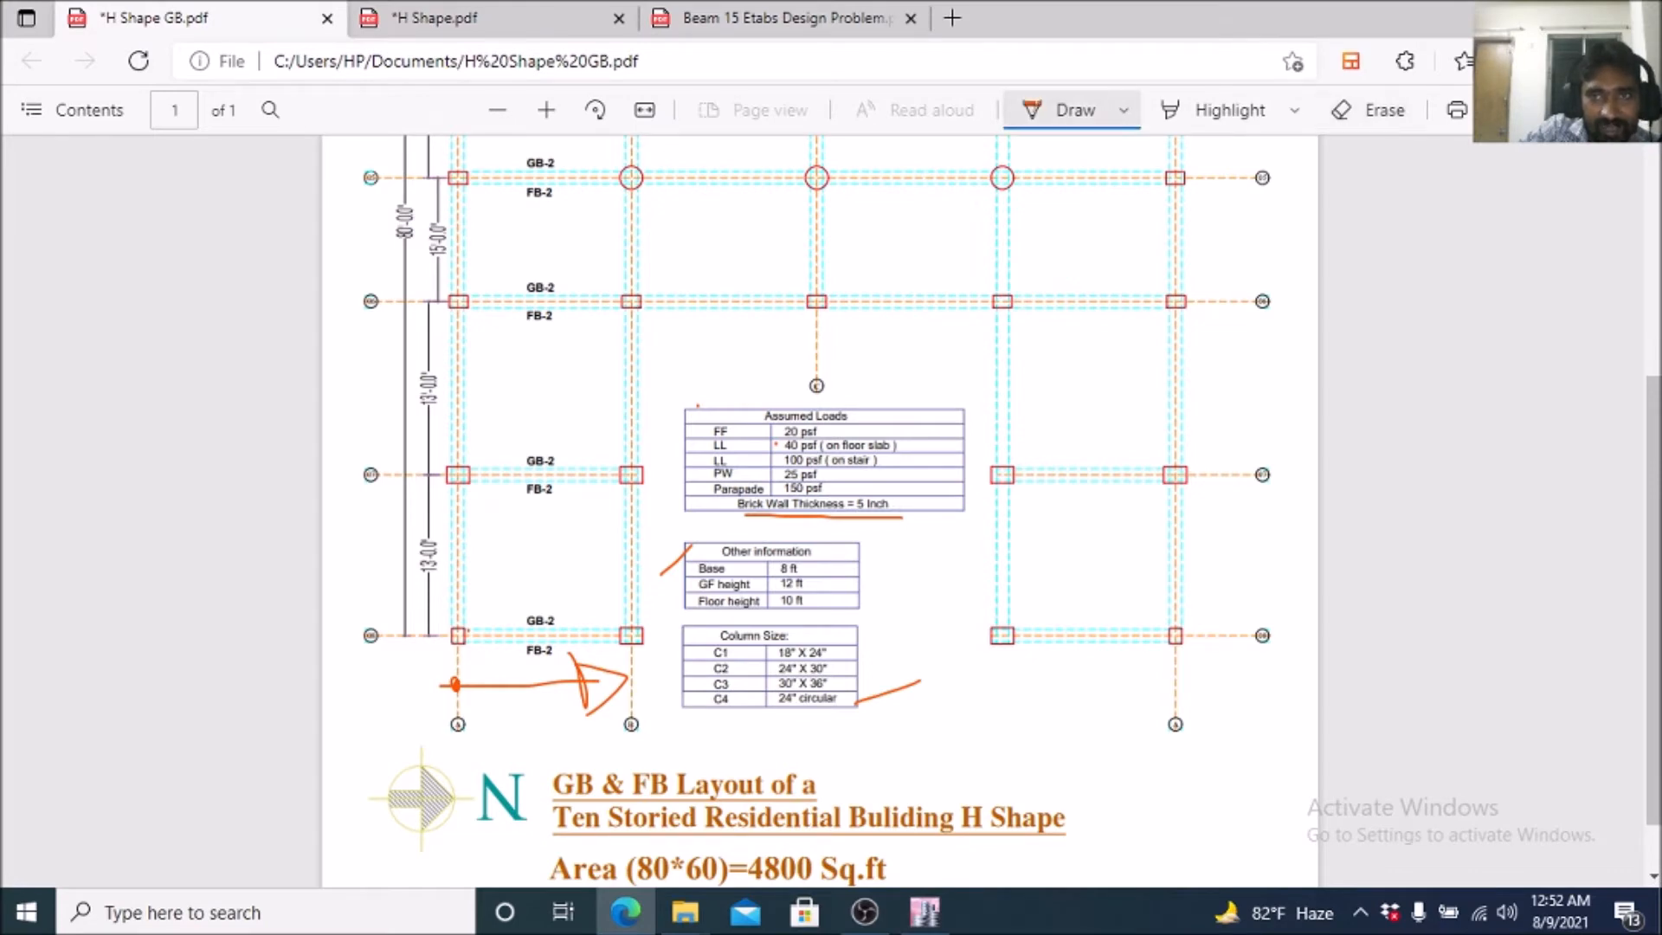
{"action": "left_click", "coordinate": [1123, 110]}
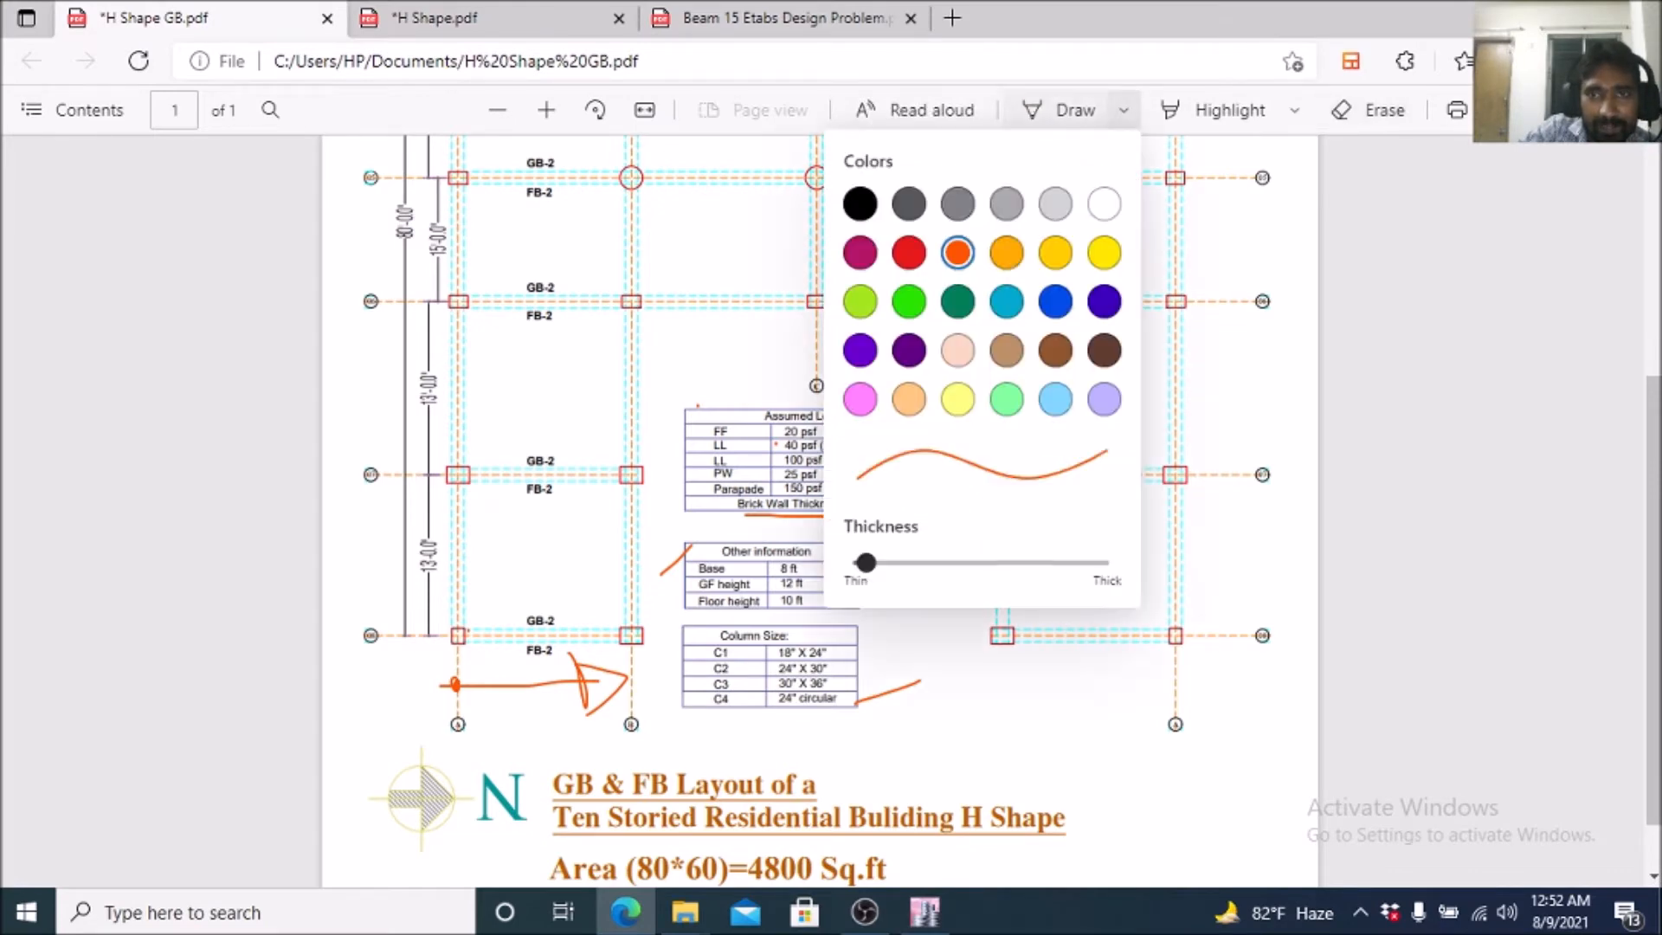
{"action": "scroll", "coordinate": [571, 511], "scroll_direction": "up", "scroll_amount": 4}
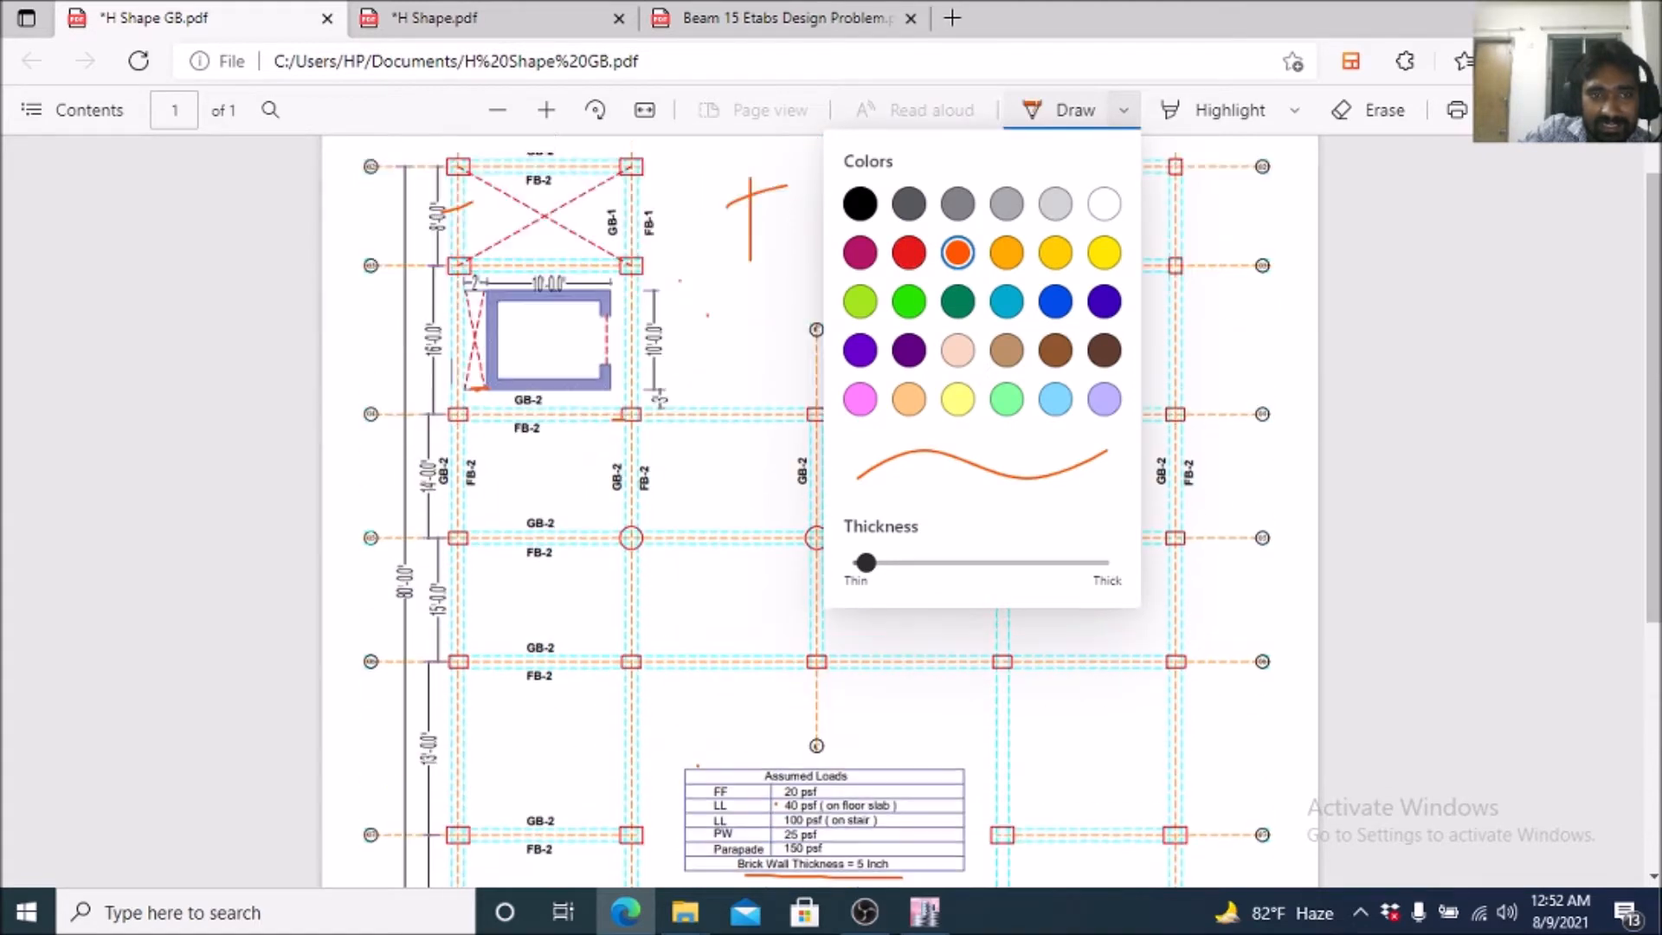
{"action": "left_click_drag", "start_coordinate": [445, 210], "coordinate": [519, 177]}
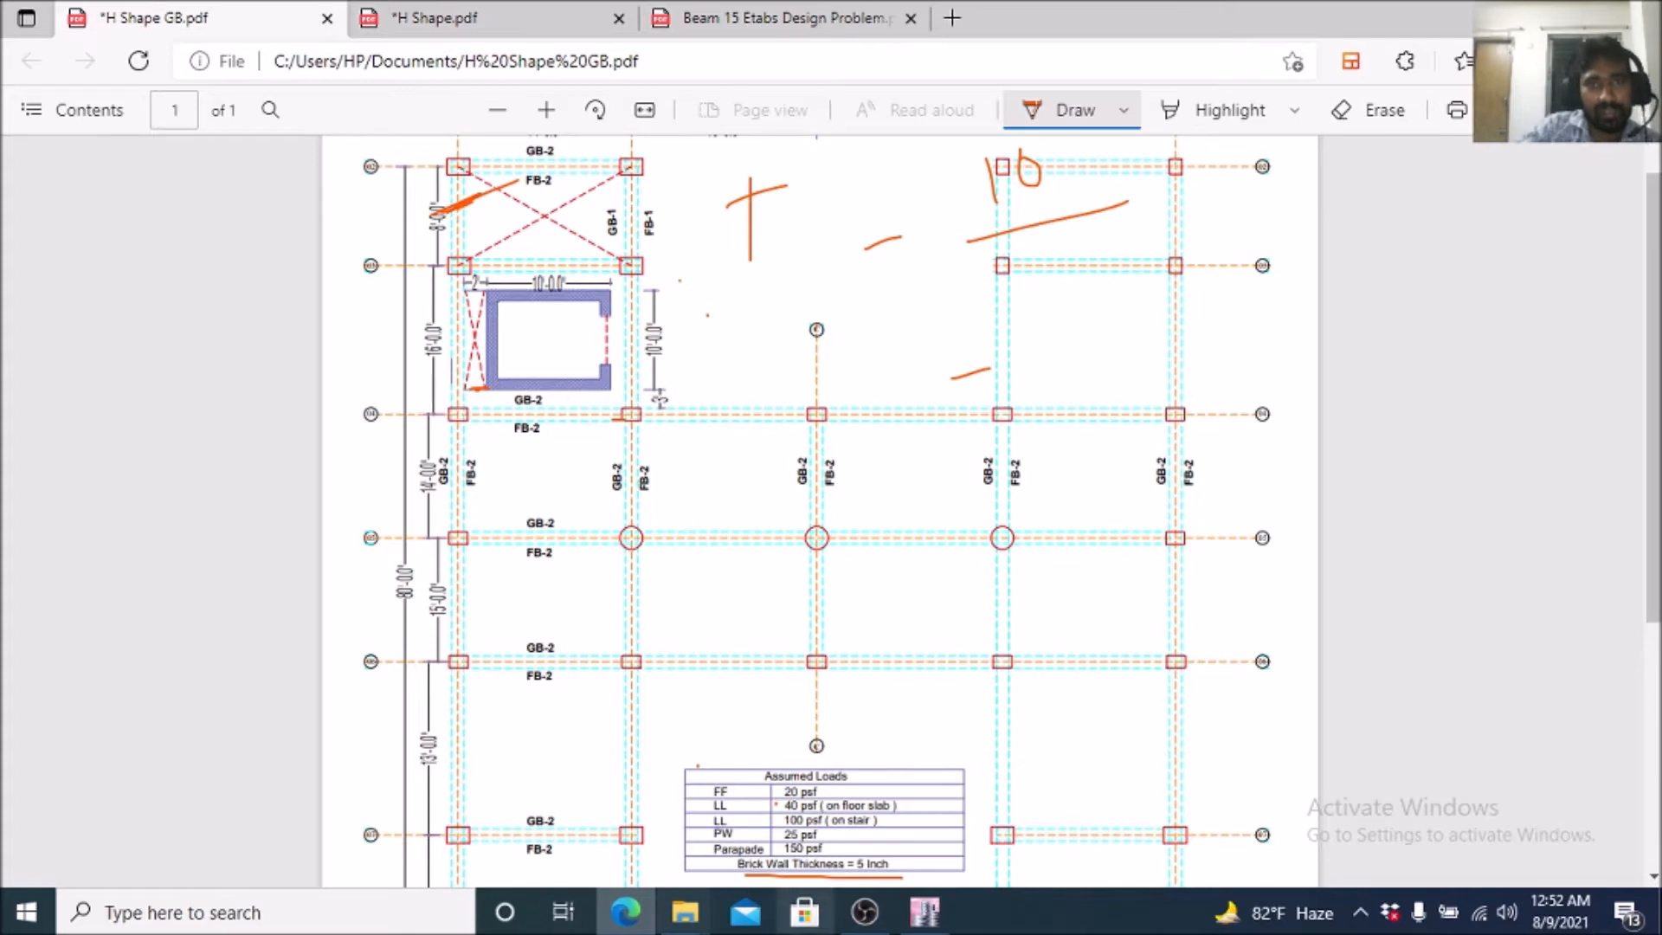
{"action": "left_click", "coordinate": [925, 913]}
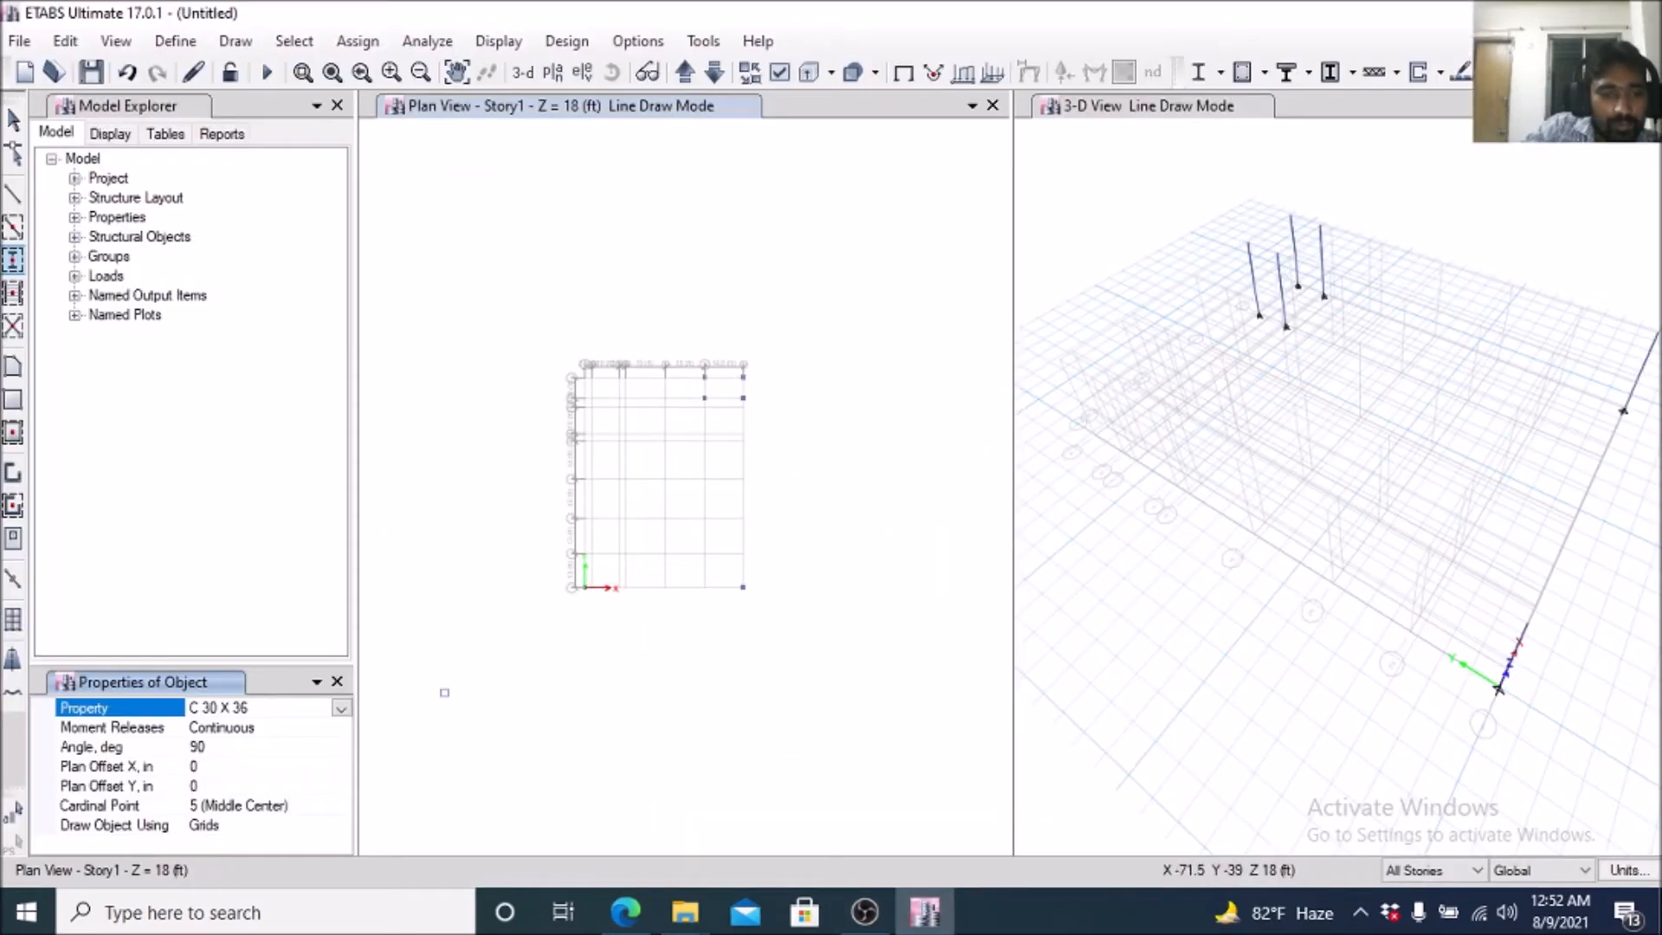
Set the column angle to 0 degrees and place C 30 X 36 columns at grid points A9, D9, D8 and A8.
{"action": "left_click", "coordinate": [214, 748]}
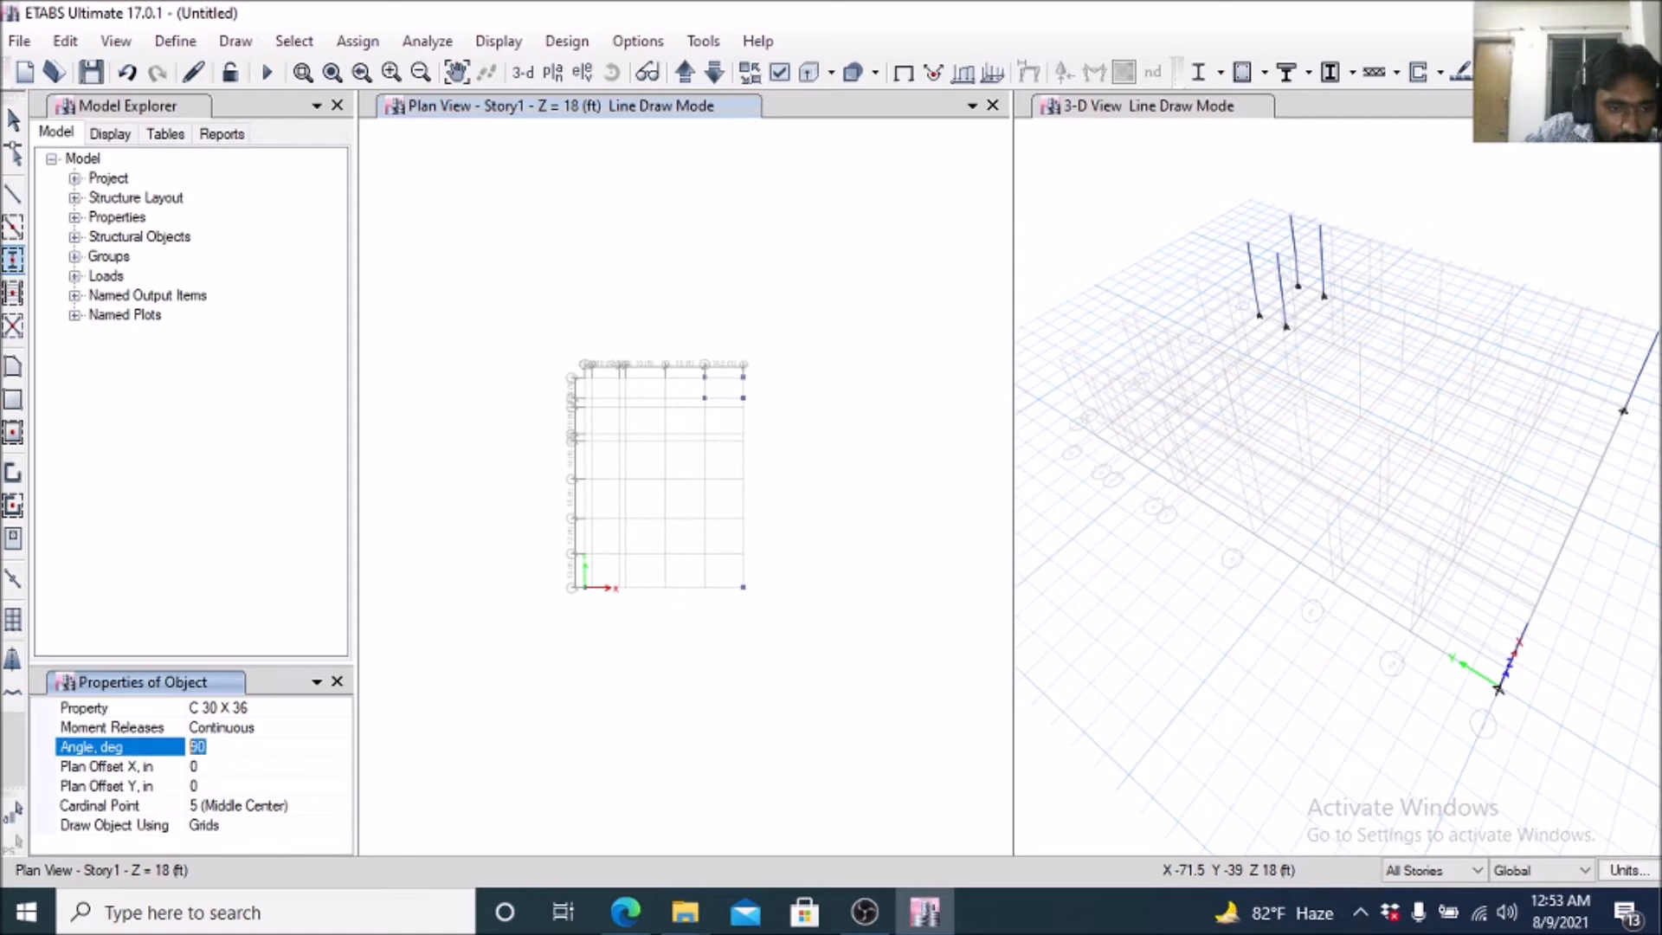
{"action": "type", "text": "0"}
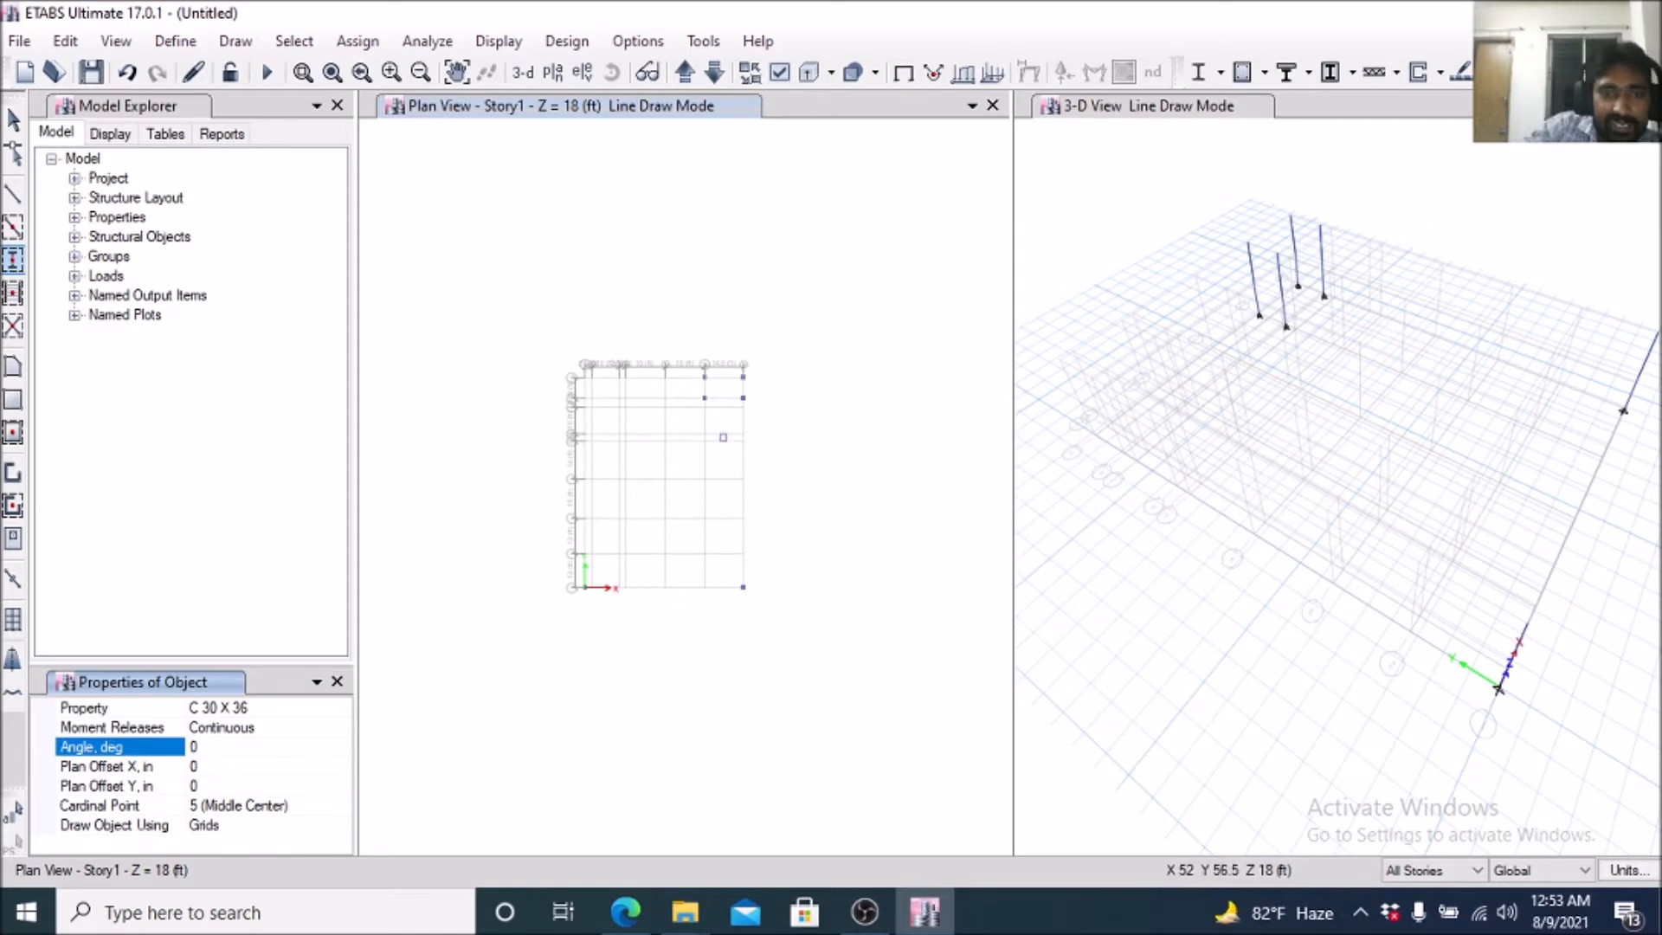
{"action": "scroll", "coordinate": [723, 444], "scroll_direction": "up", "scroll_amount": 3}
{"action": "scroll", "coordinate": [732, 443], "scroll_direction": "down", "scroll_amount": 3}
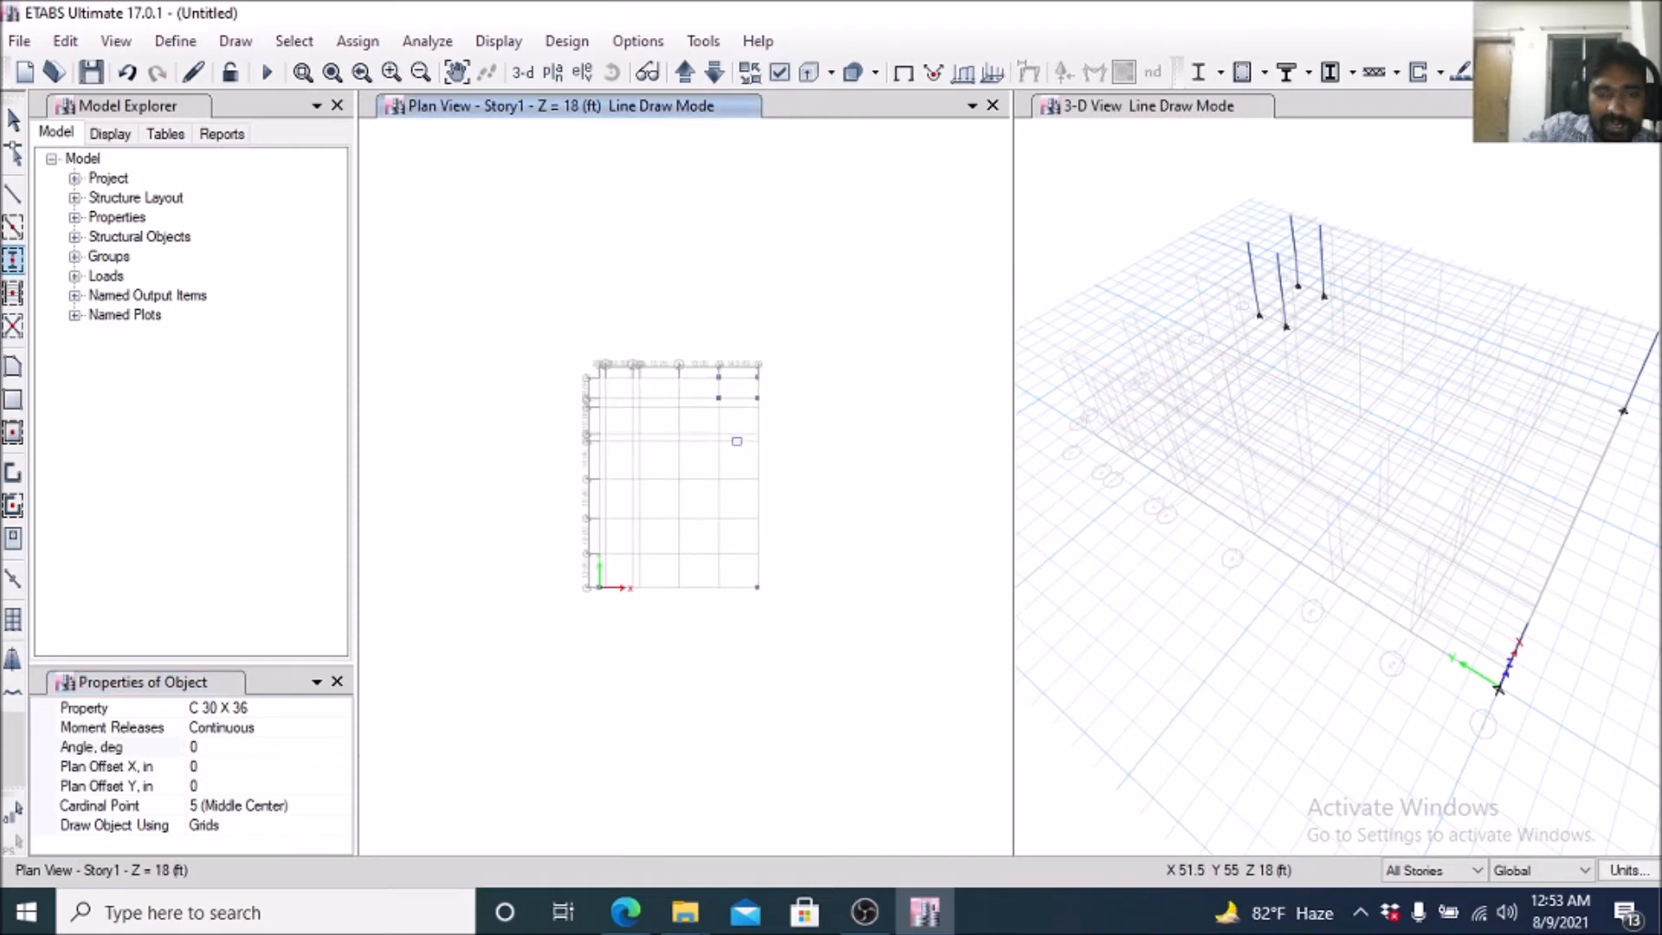
{"action": "scroll", "coordinate": [737, 438], "scroll_direction": "up", "scroll_amount": 3}
{"action": "scroll", "coordinate": [727, 429], "scroll_direction": "down", "scroll_amount": 3}
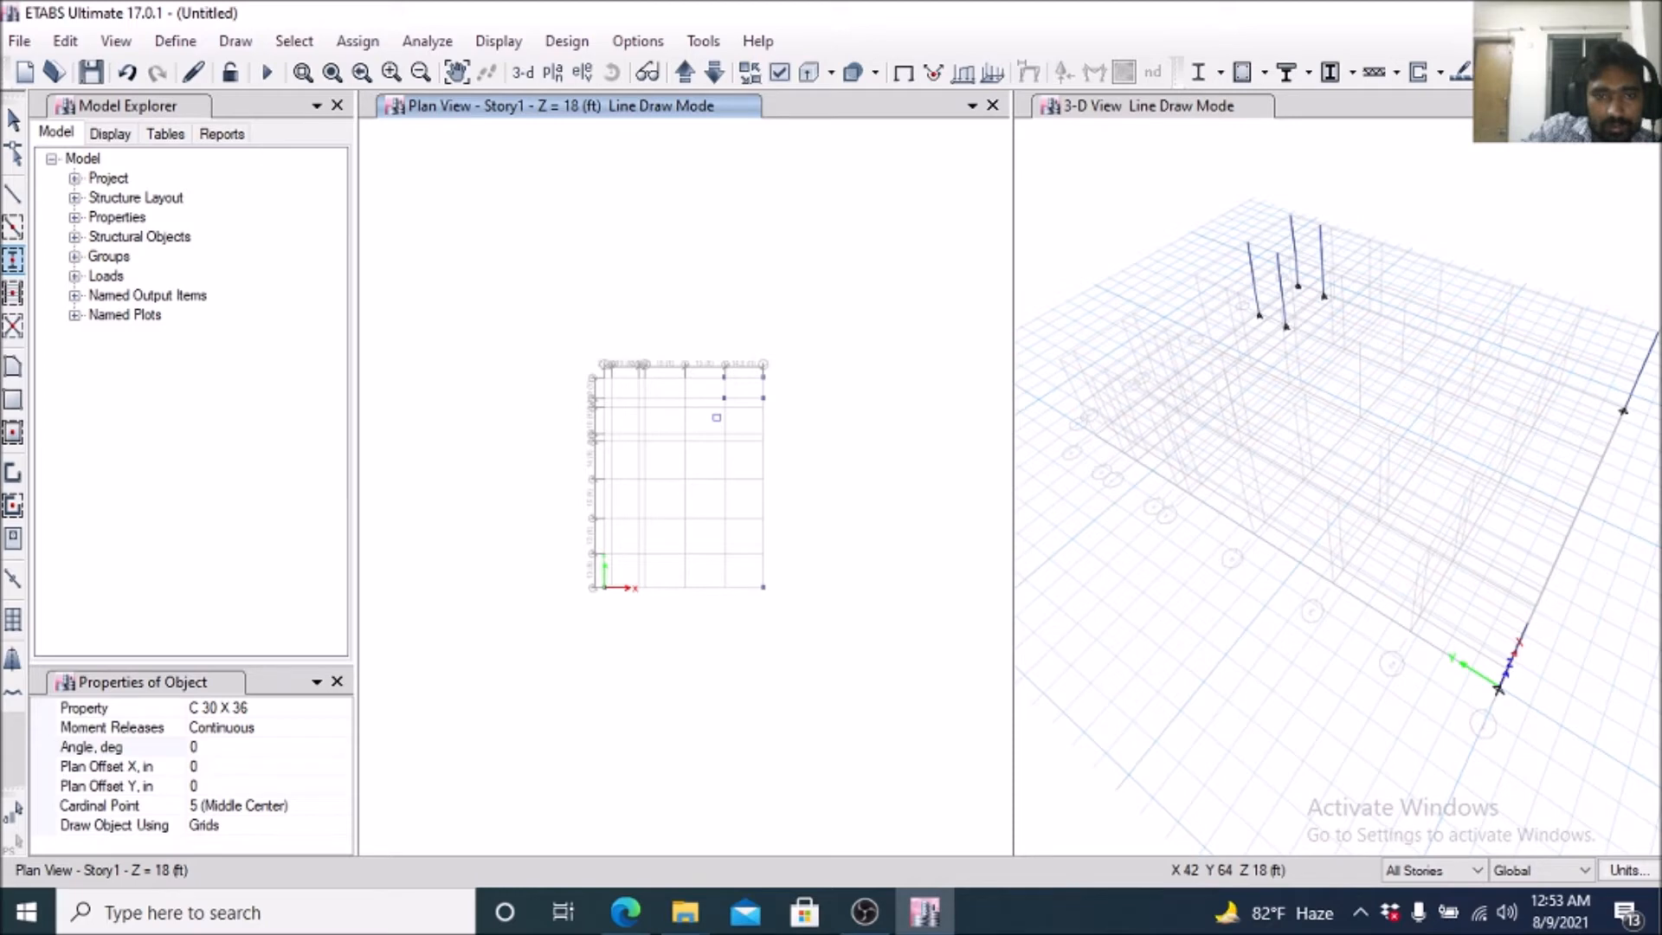
{"action": "scroll", "coordinate": [757, 418], "scroll_direction": "up", "scroll_amount": 5}
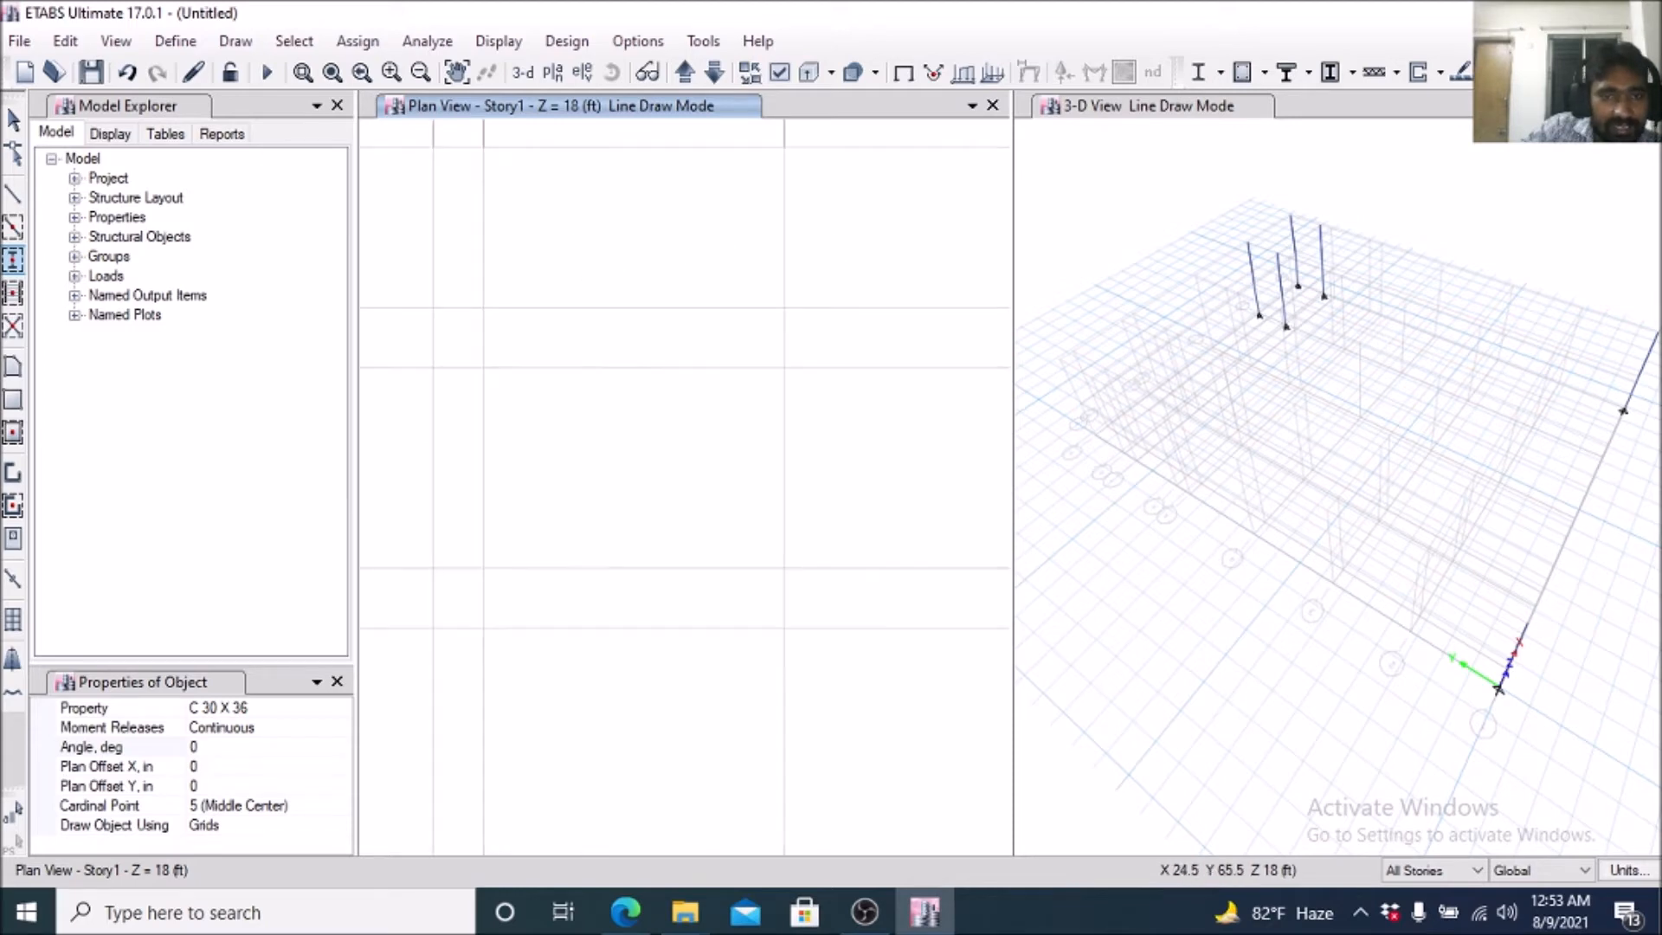
{"action": "scroll", "coordinate": [771, 442], "scroll_direction": "down", "scroll_amount": 5}
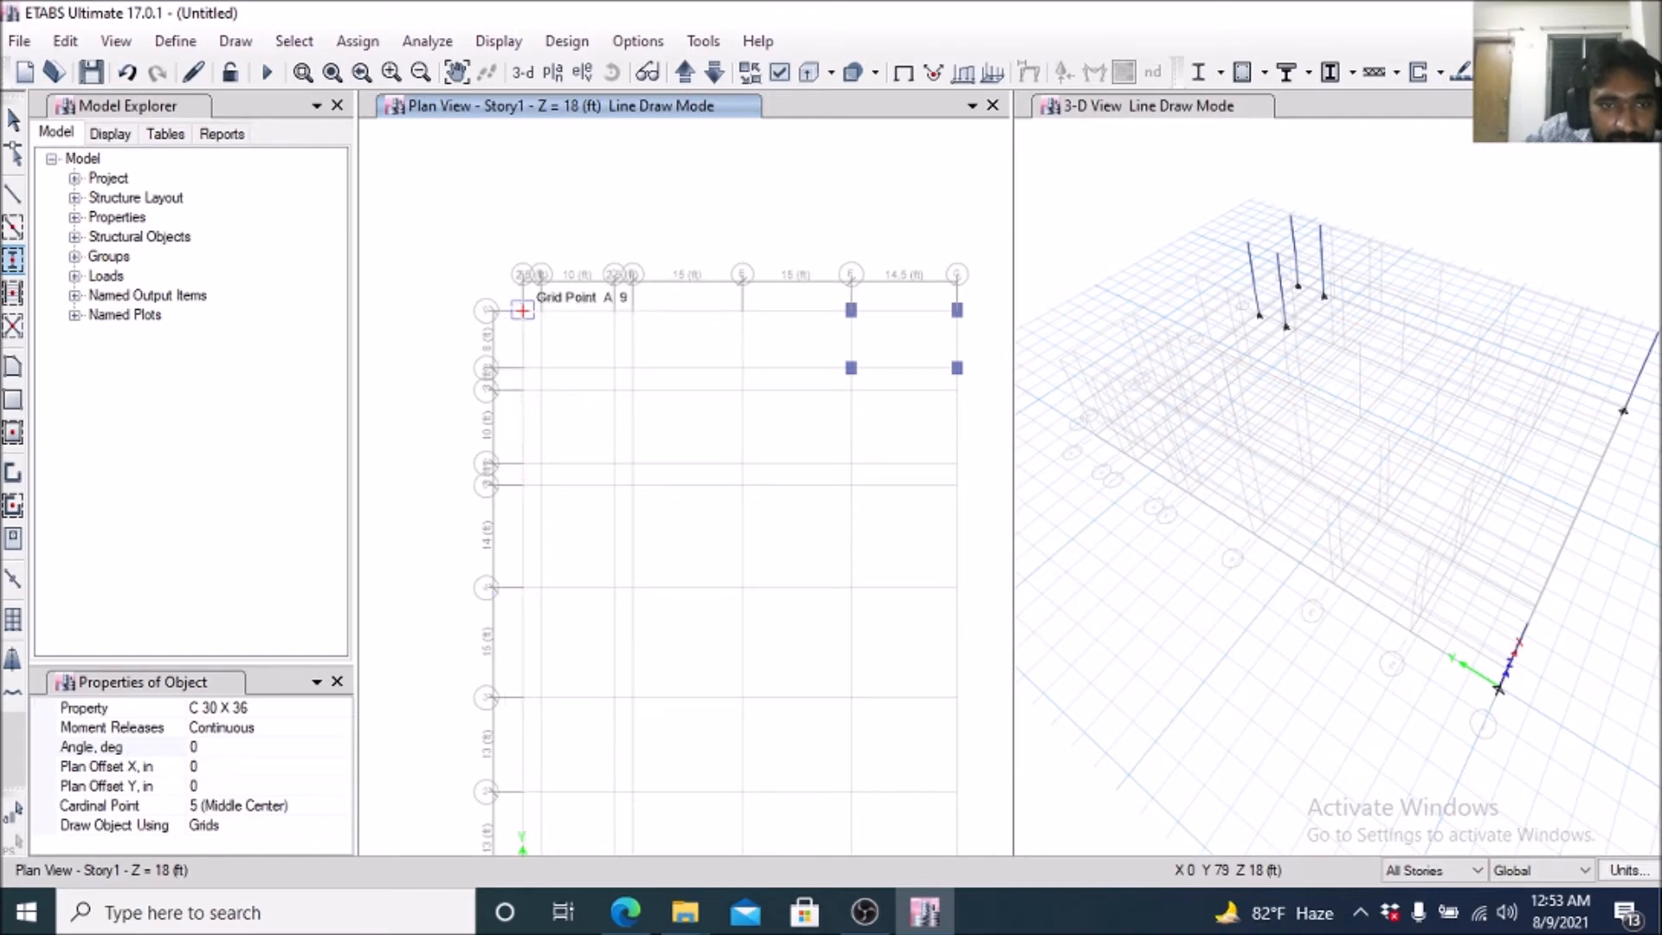
{"action": "scroll", "coordinate": [533, 329], "scroll_direction": "up", "scroll_amount": 3}
{"action": "scroll", "coordinate": [545, 346], "scroll_direction": "down", "scroll_amount": 3}
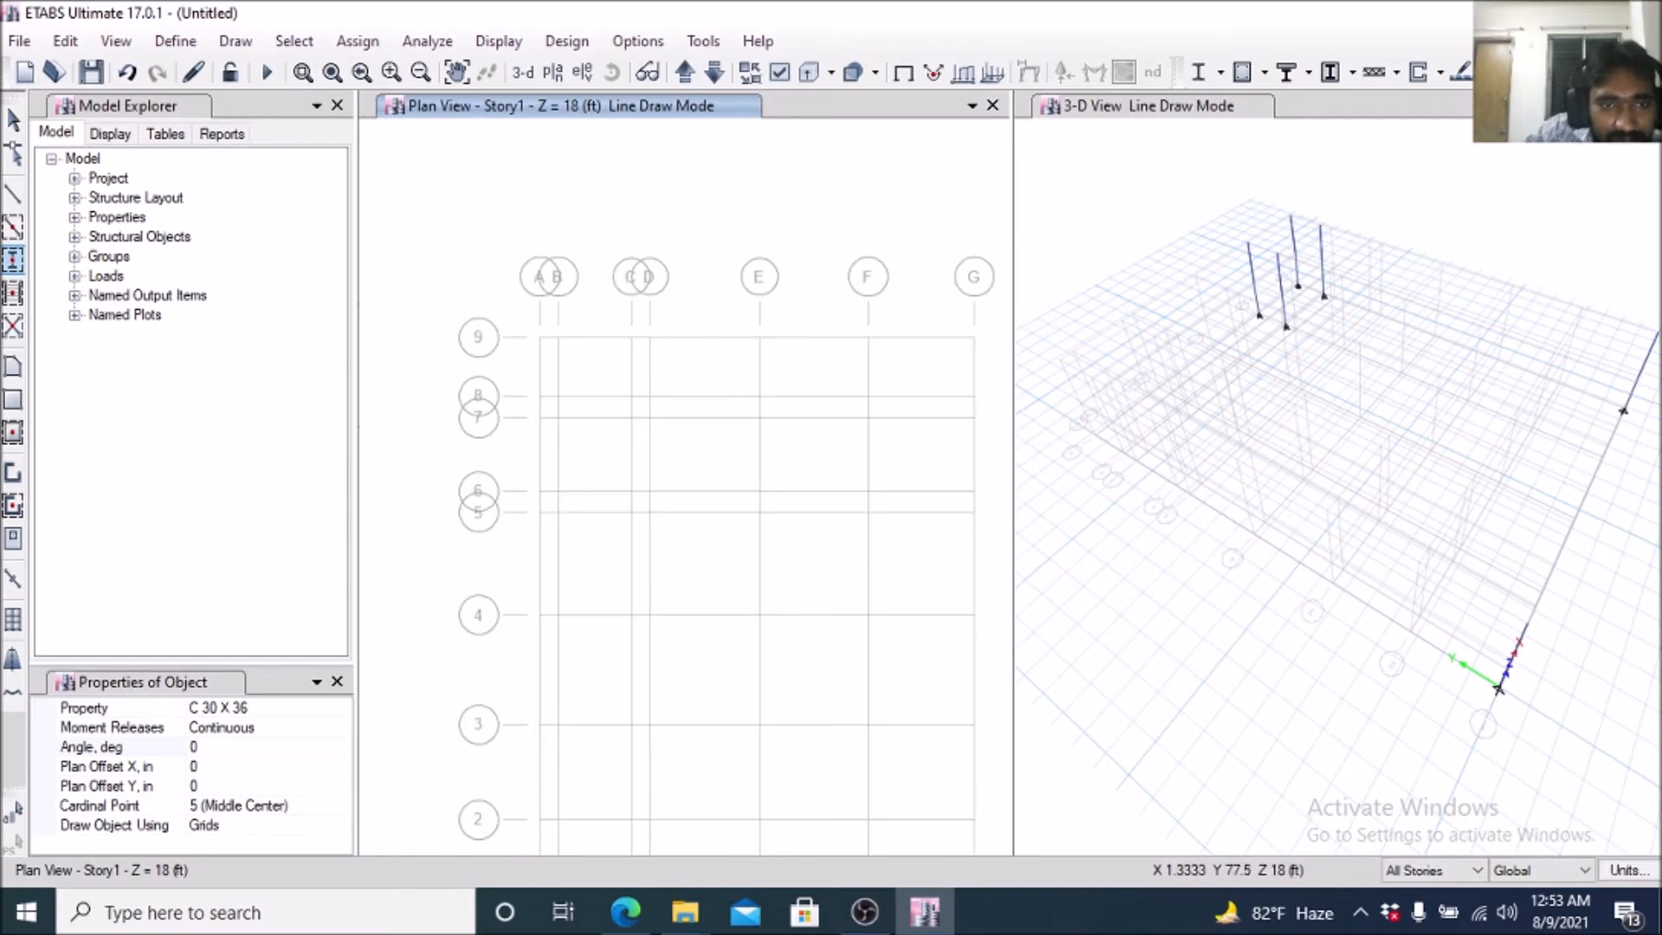
{"action": "left_click", "coordinate": [539, 337]}
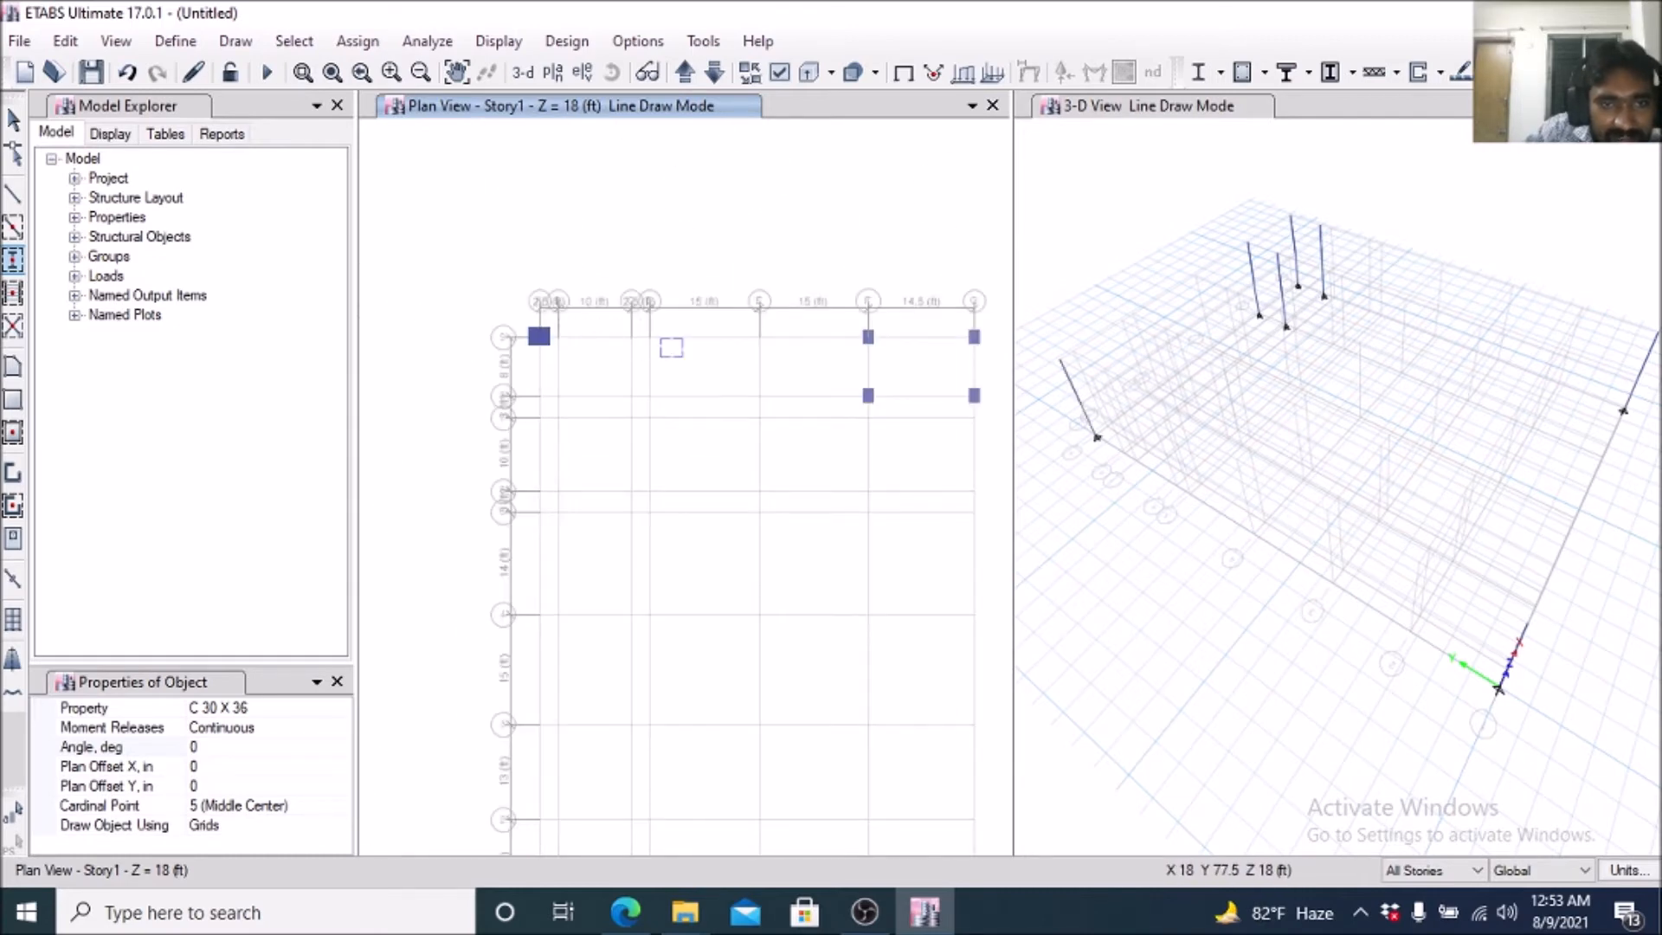
{"action": "left_click", "coordinate": [649, 337]}
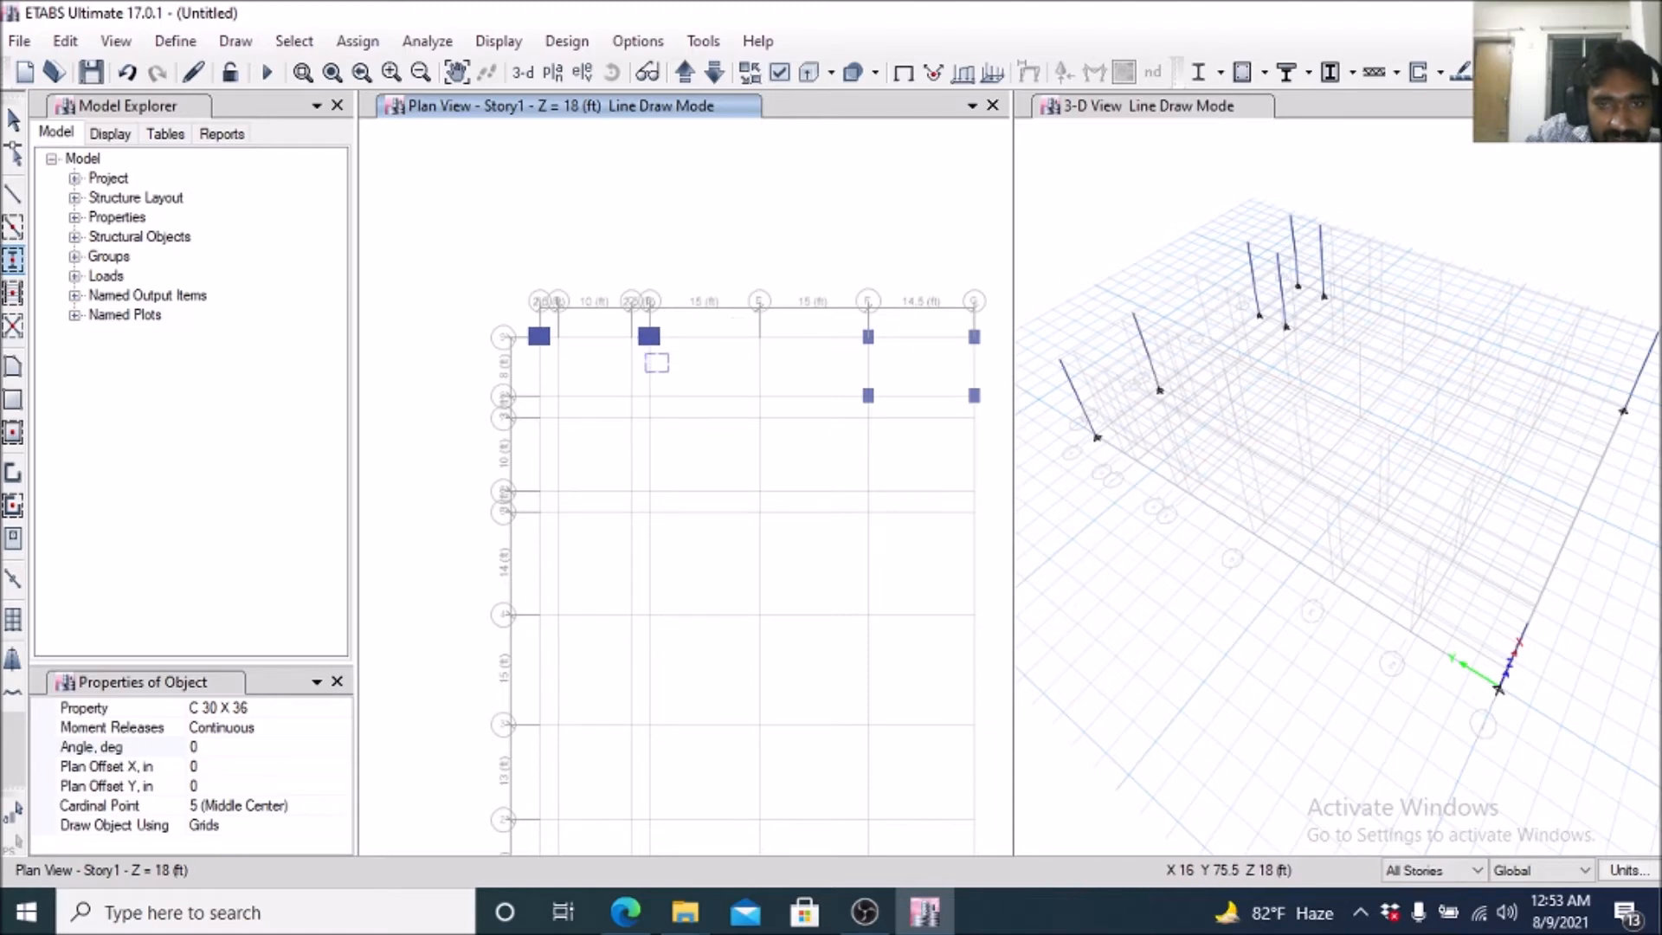
{"action": "left_click", "coordinate": [649, 396]}
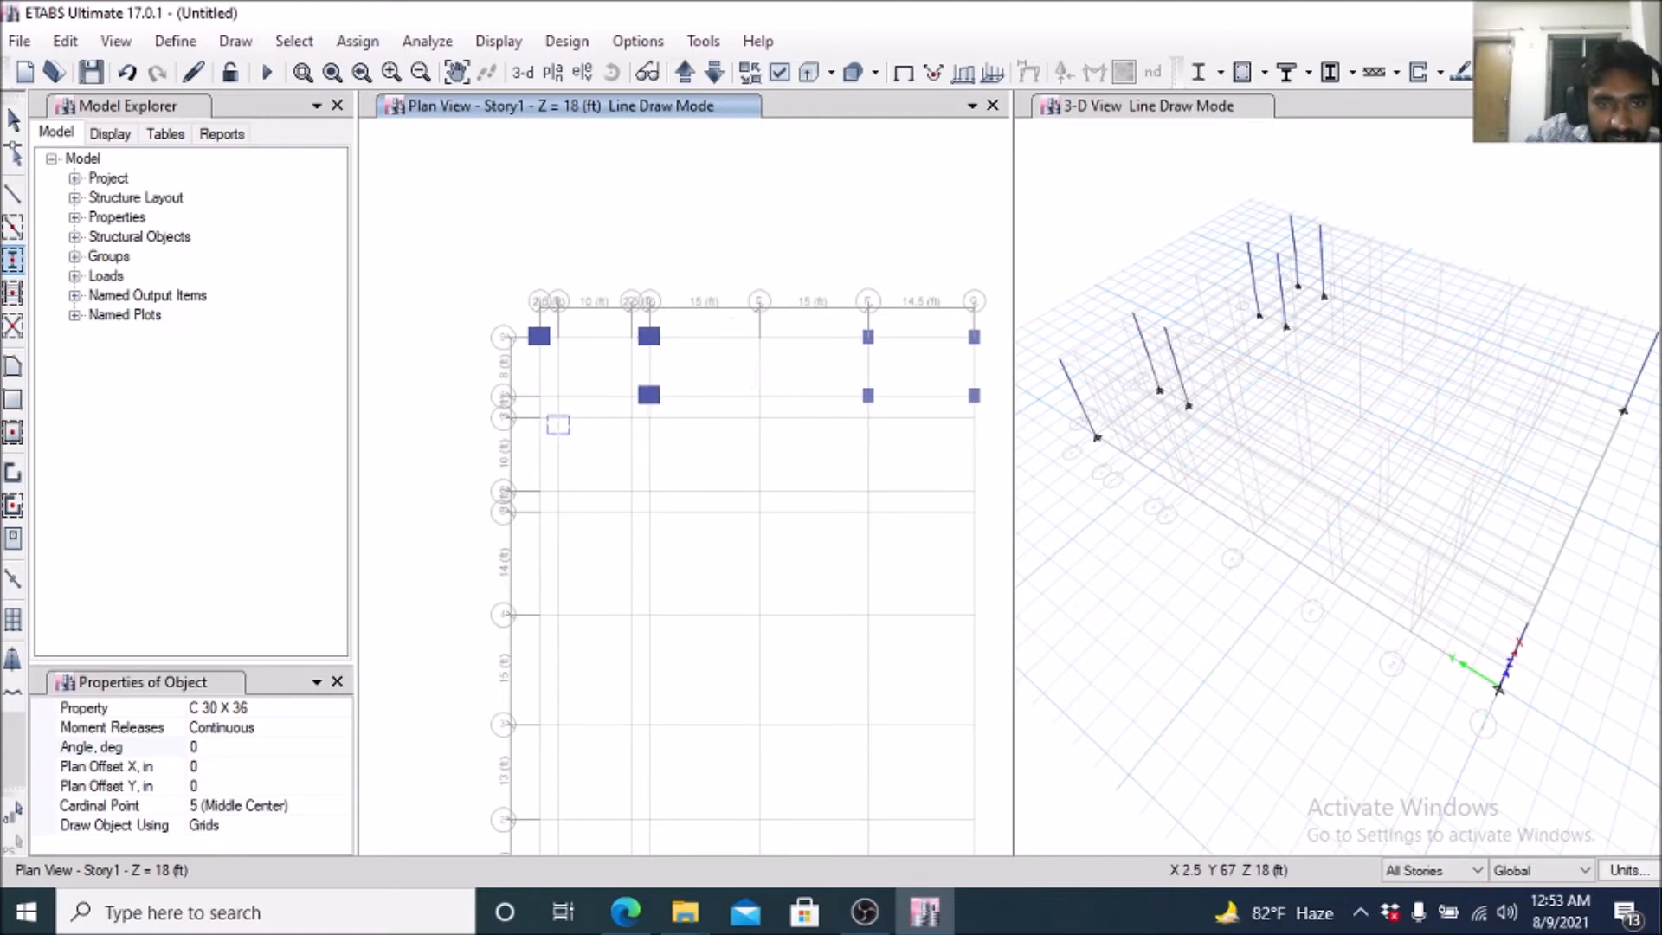
{"action": "left_click", "coordinate": [539, 396]}
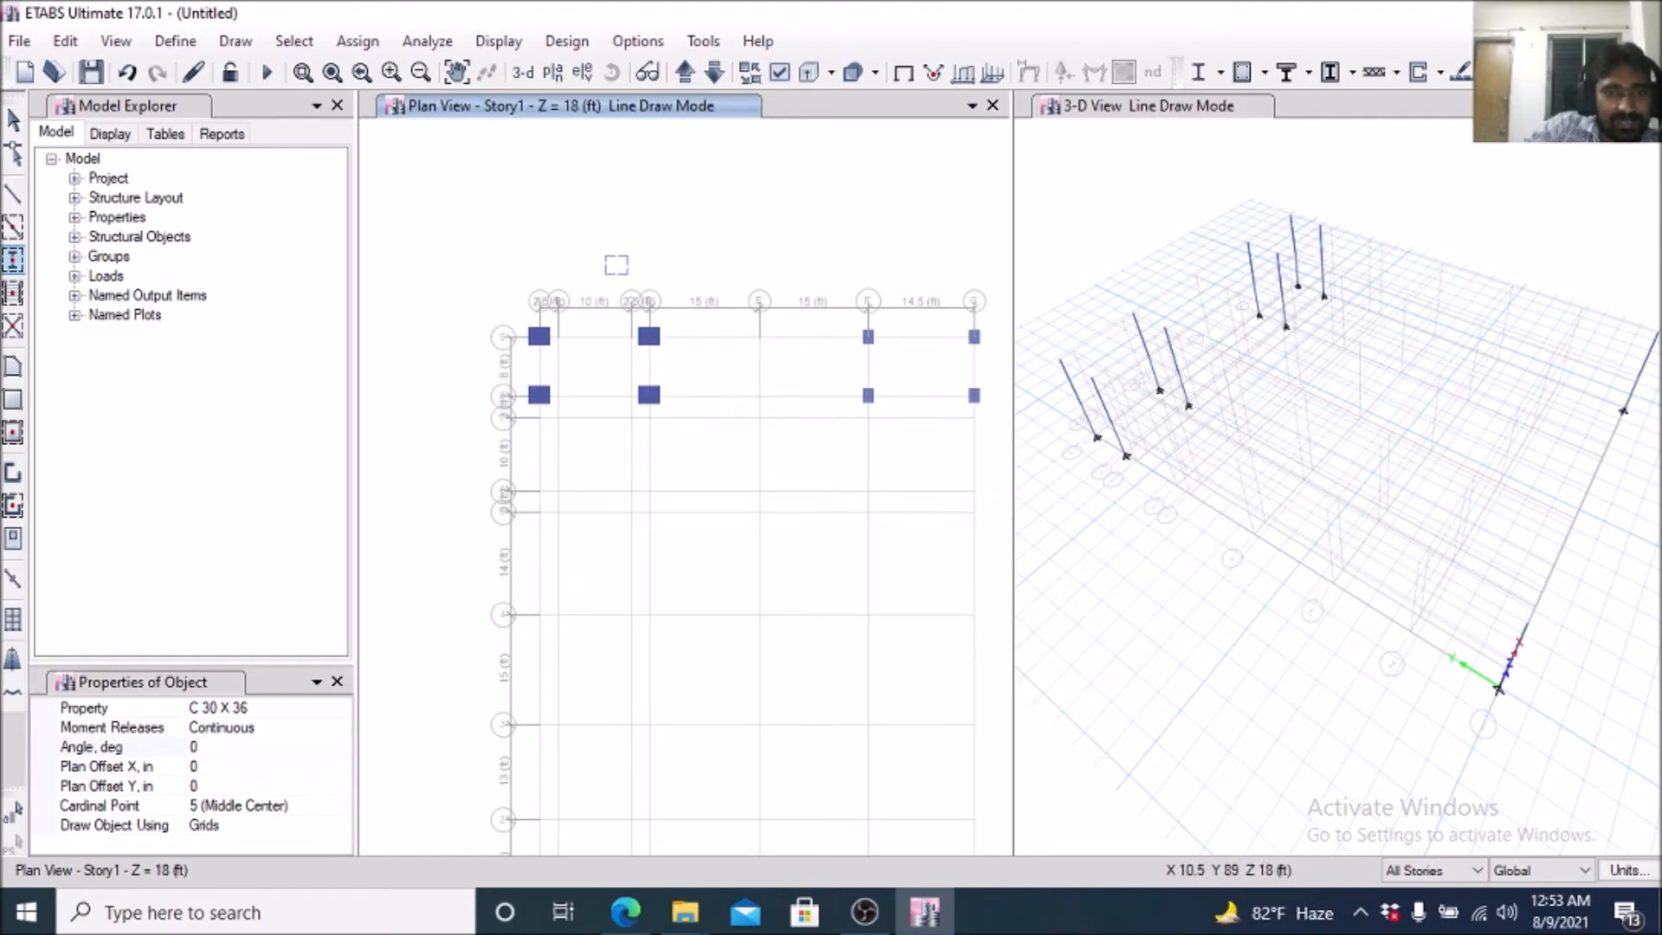
Switch to Microsoft Edge, circle the columns above and below the open side of the shear-wall core in H Shape GB.pdf, and return to ETABS.
{"action": "scroll", "coordinate": [638, 354], "scroll_direction": "down", "scroll_amount": 3}
{"action": "scroll", "coordinate": [638, 355], "scroll_direction": "up", "scroll_amount": 3}
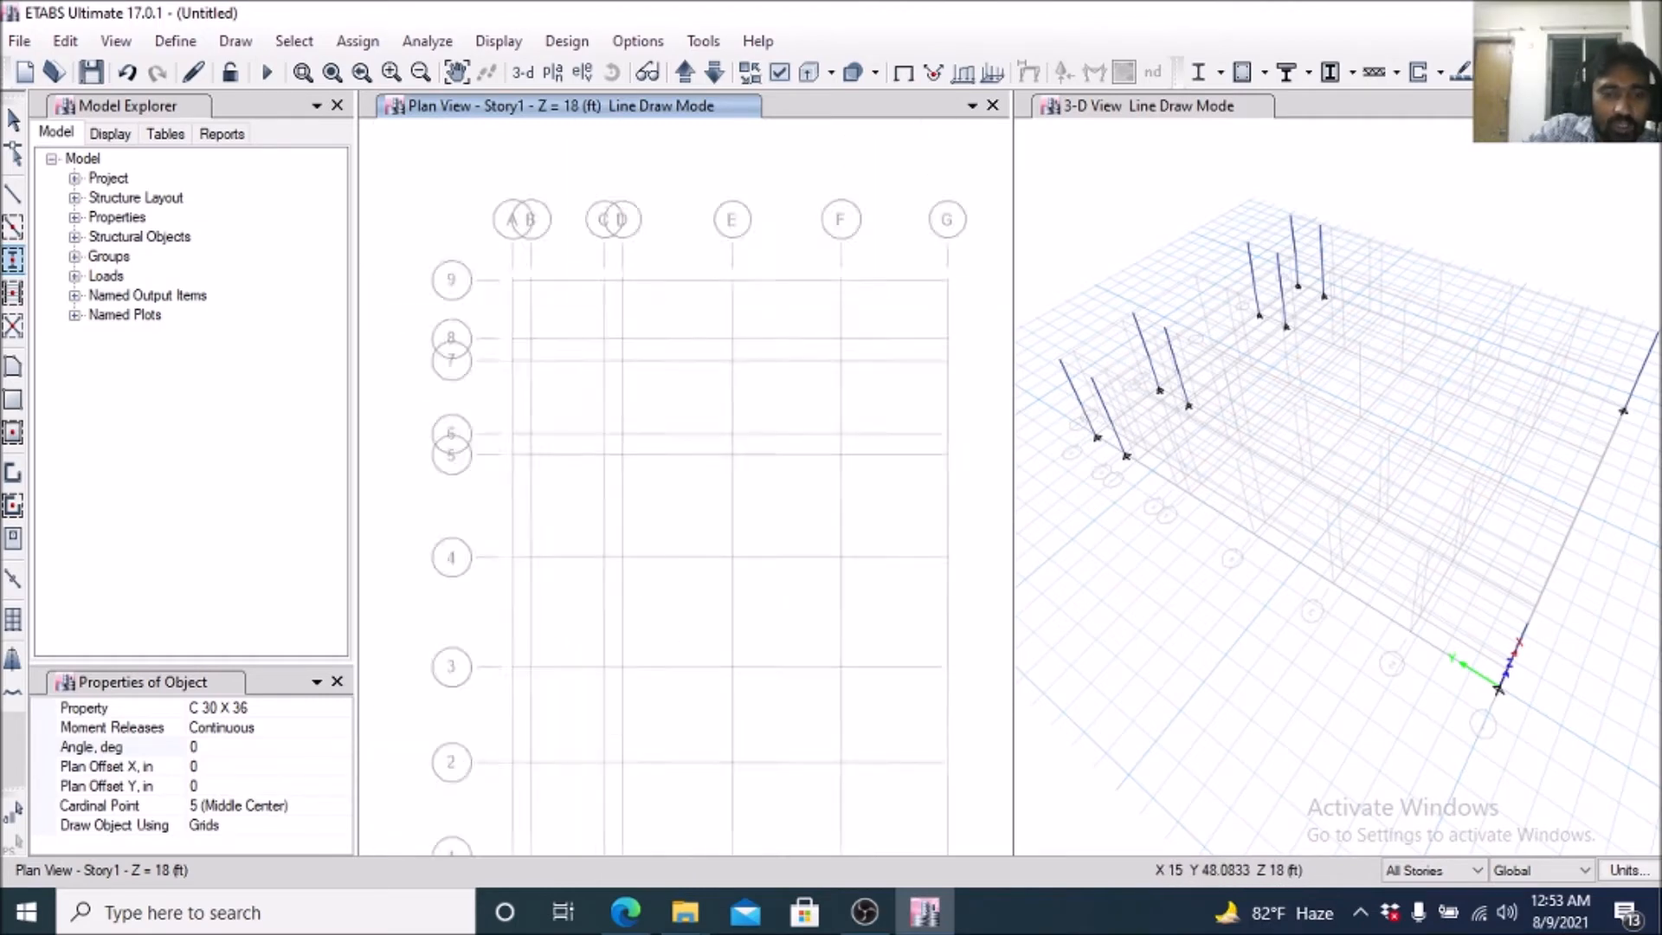
{"action": "left_click", "coordinate": [625, 912]}
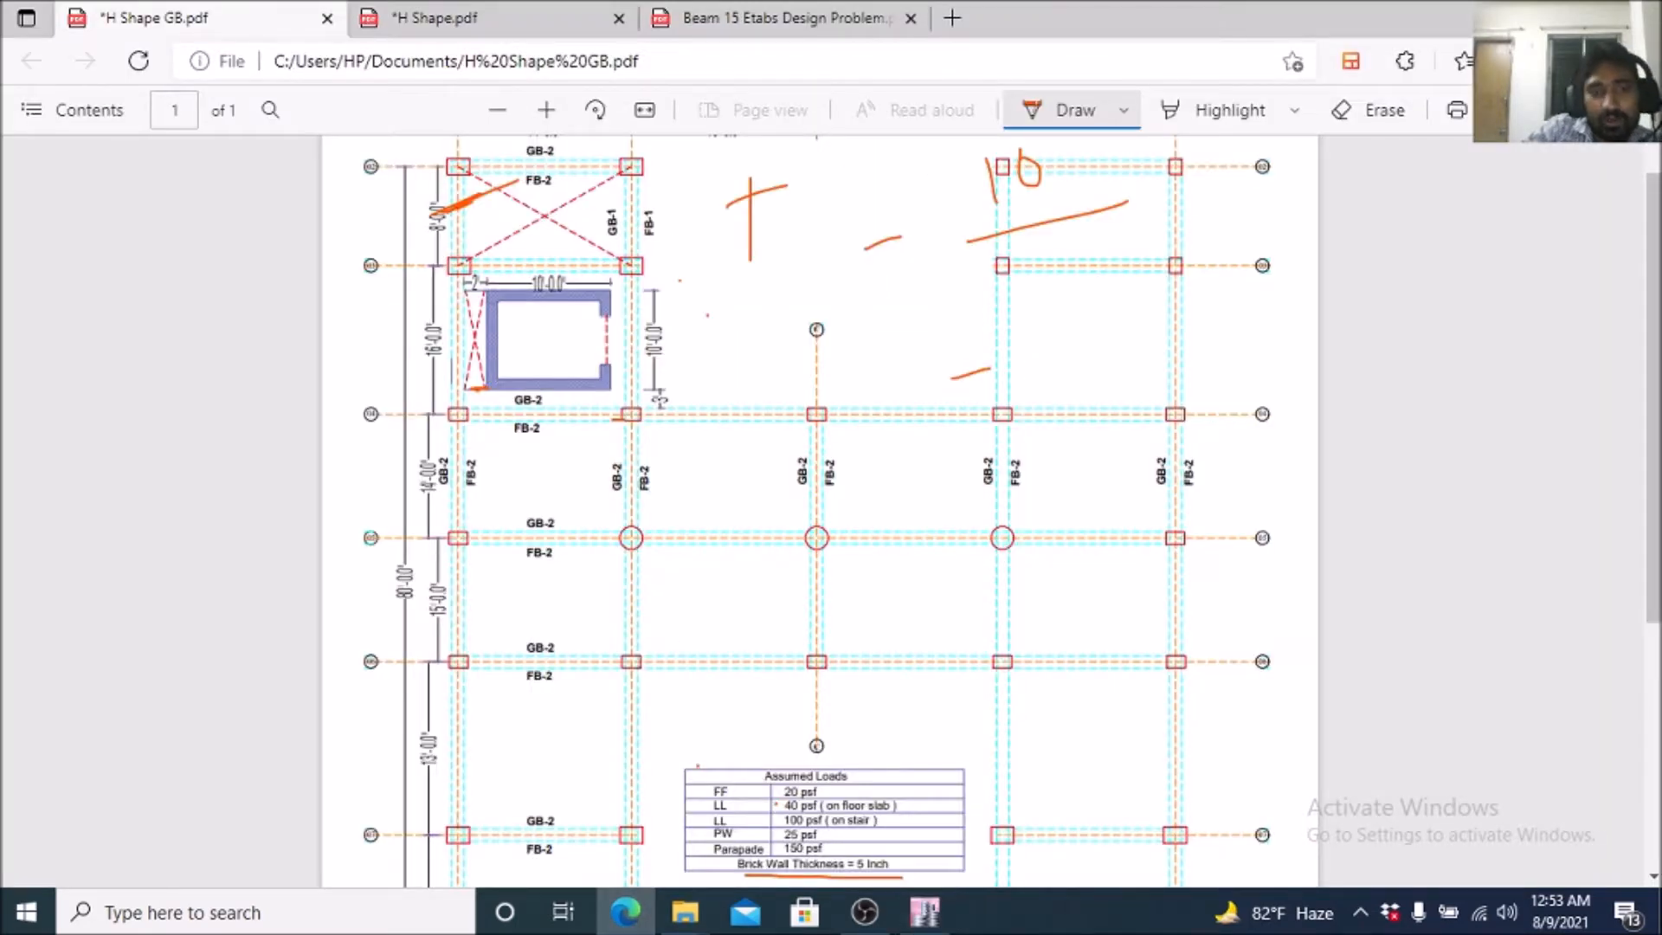
{"action": "mouse_move", "coordinate": [611, 427]}
{"action": "left_mouse_down"}
{"action": "mouse_move", "coordinate": [647, 363]}
{"action": "mouse_move", "coordinate": [592, 423]}
{"action": "left_mouse_up"}
{"action": "mouse_move", "coordinate": [648, 240]}
{"action": "left_mouse_down"}
{"action": "mouse_move", "coordinate": [610, 226]}
{"action": "mouse_move", "coordinate": [655, 252]}
{"action": "left_mouse_up"}
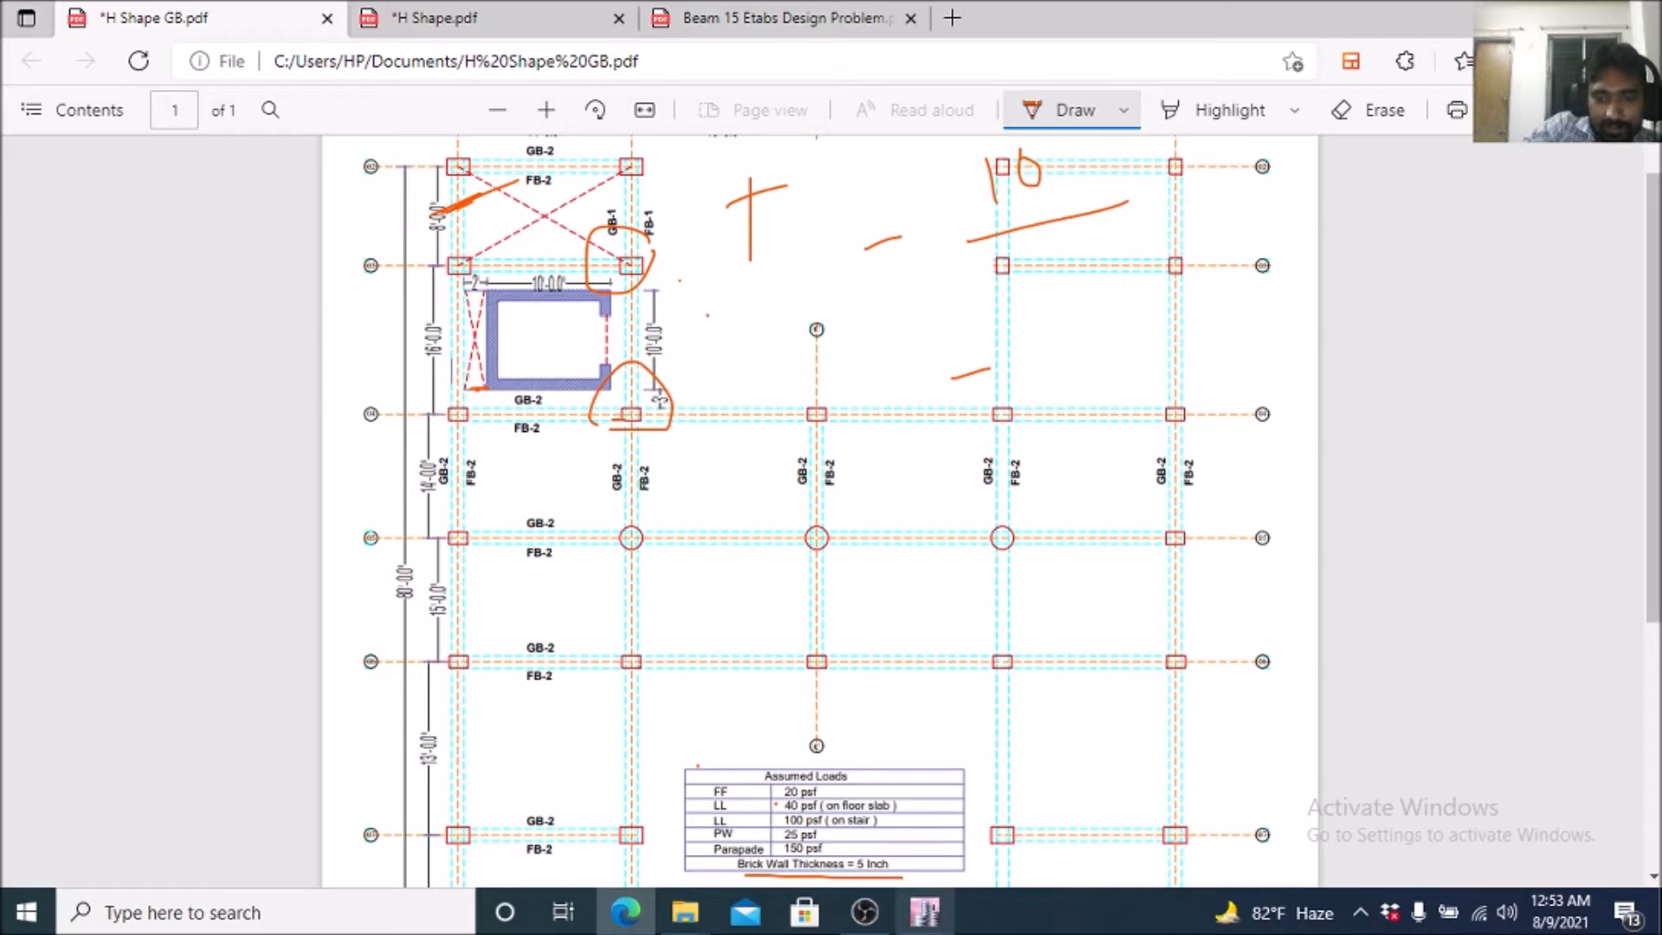
{"action": "left_click", "coordinate": [925, 912]}
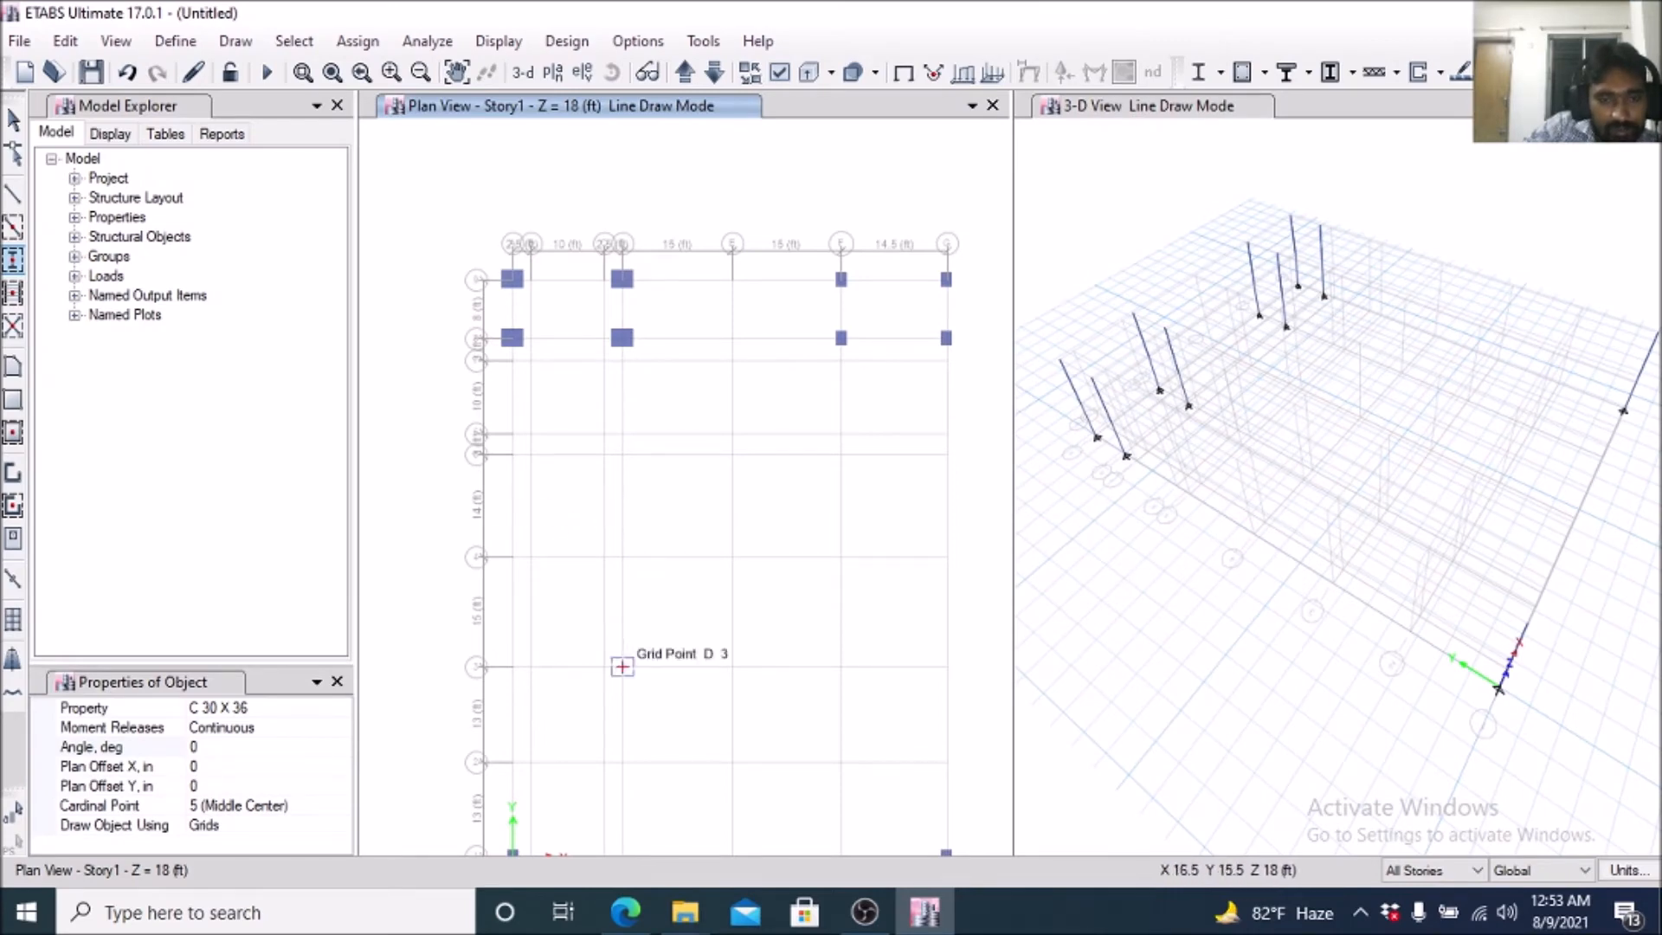
Recheck the column positions in H Shape GB.pdf, return to ETABS, and set the column section property to C 24 X 30.
{"action": "left_click", "coordinate": [626, 912]}
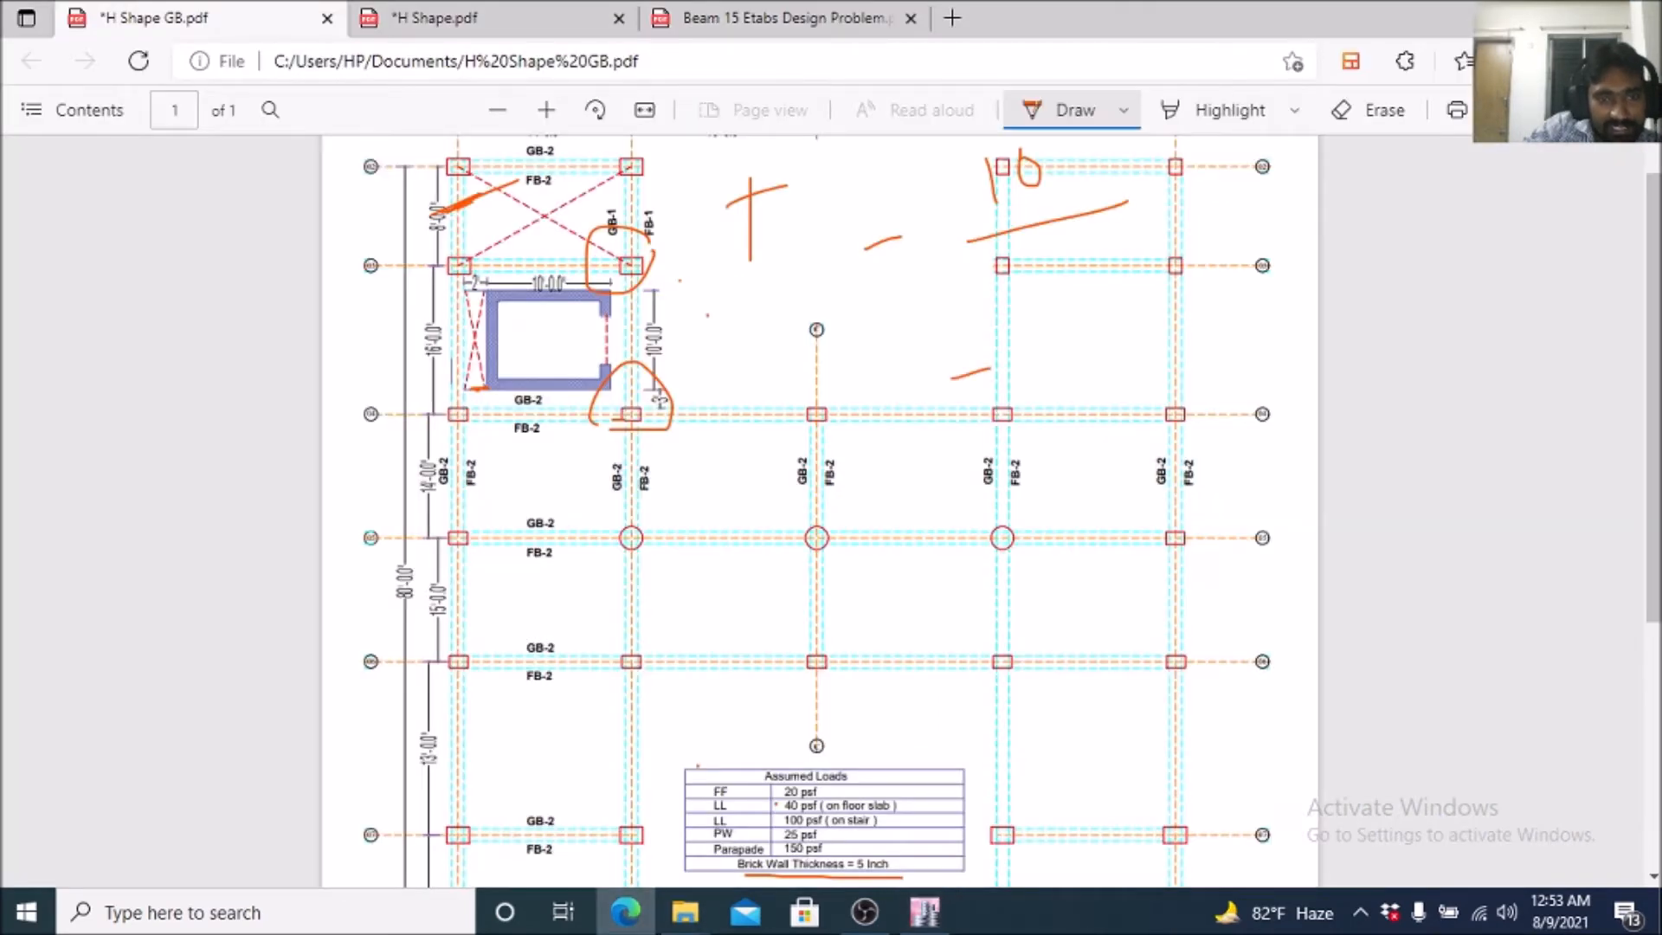
{"action": "left_click", "coordinate": [925, 912]}
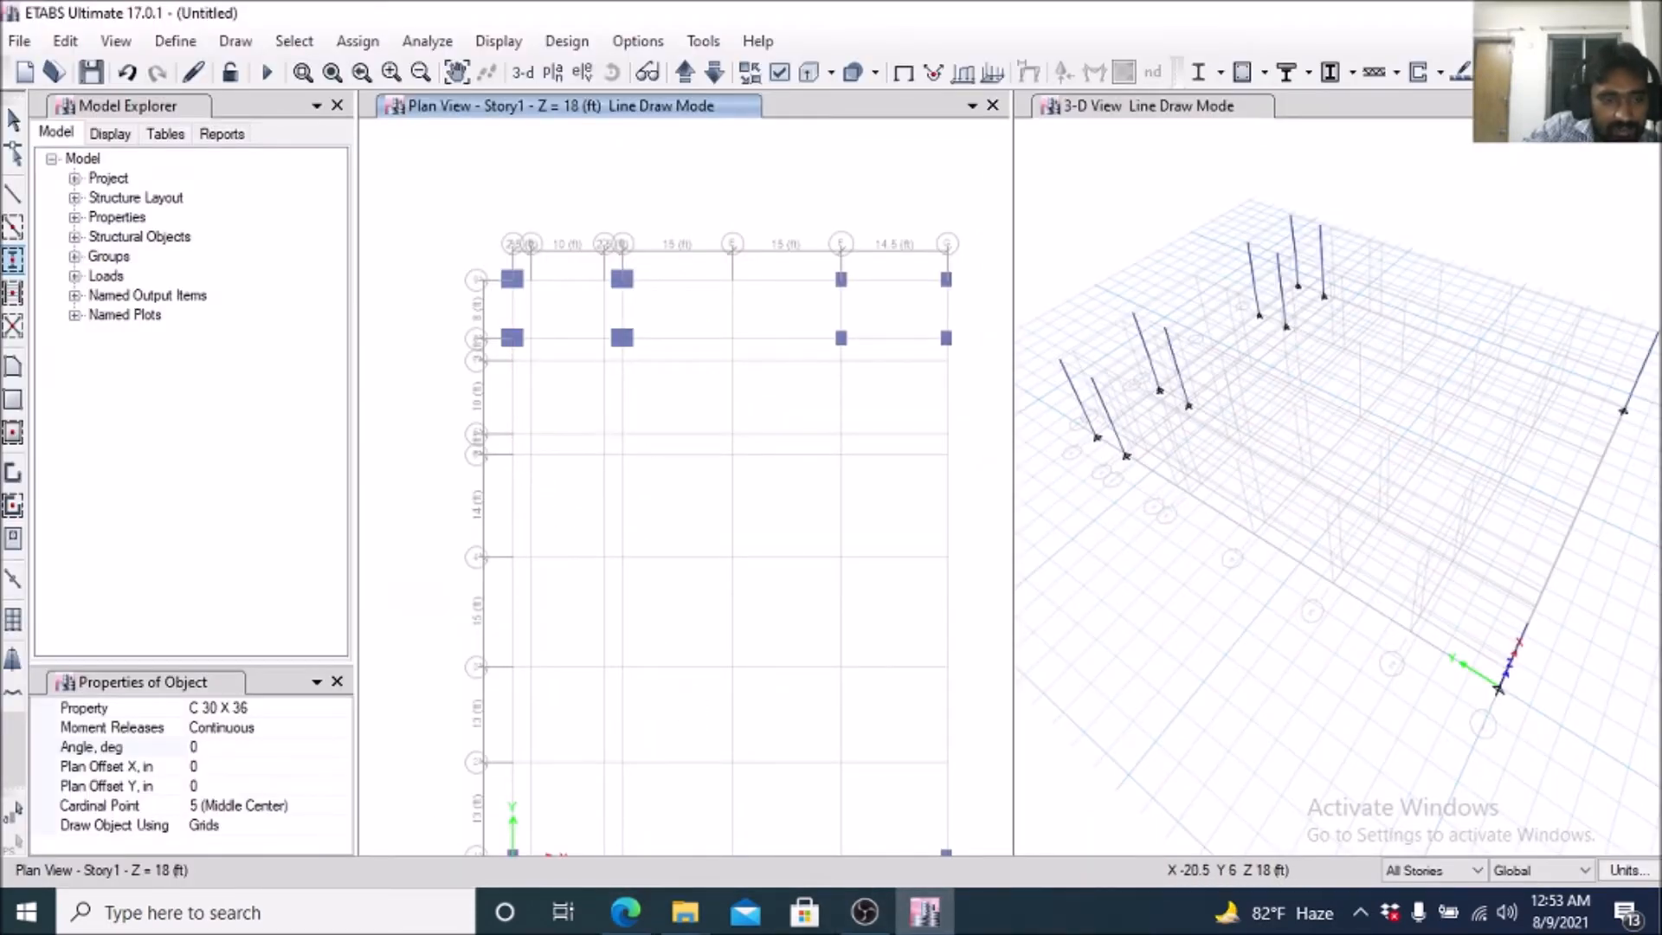
{"action": "left_click", "coordinate": [327, 708]}
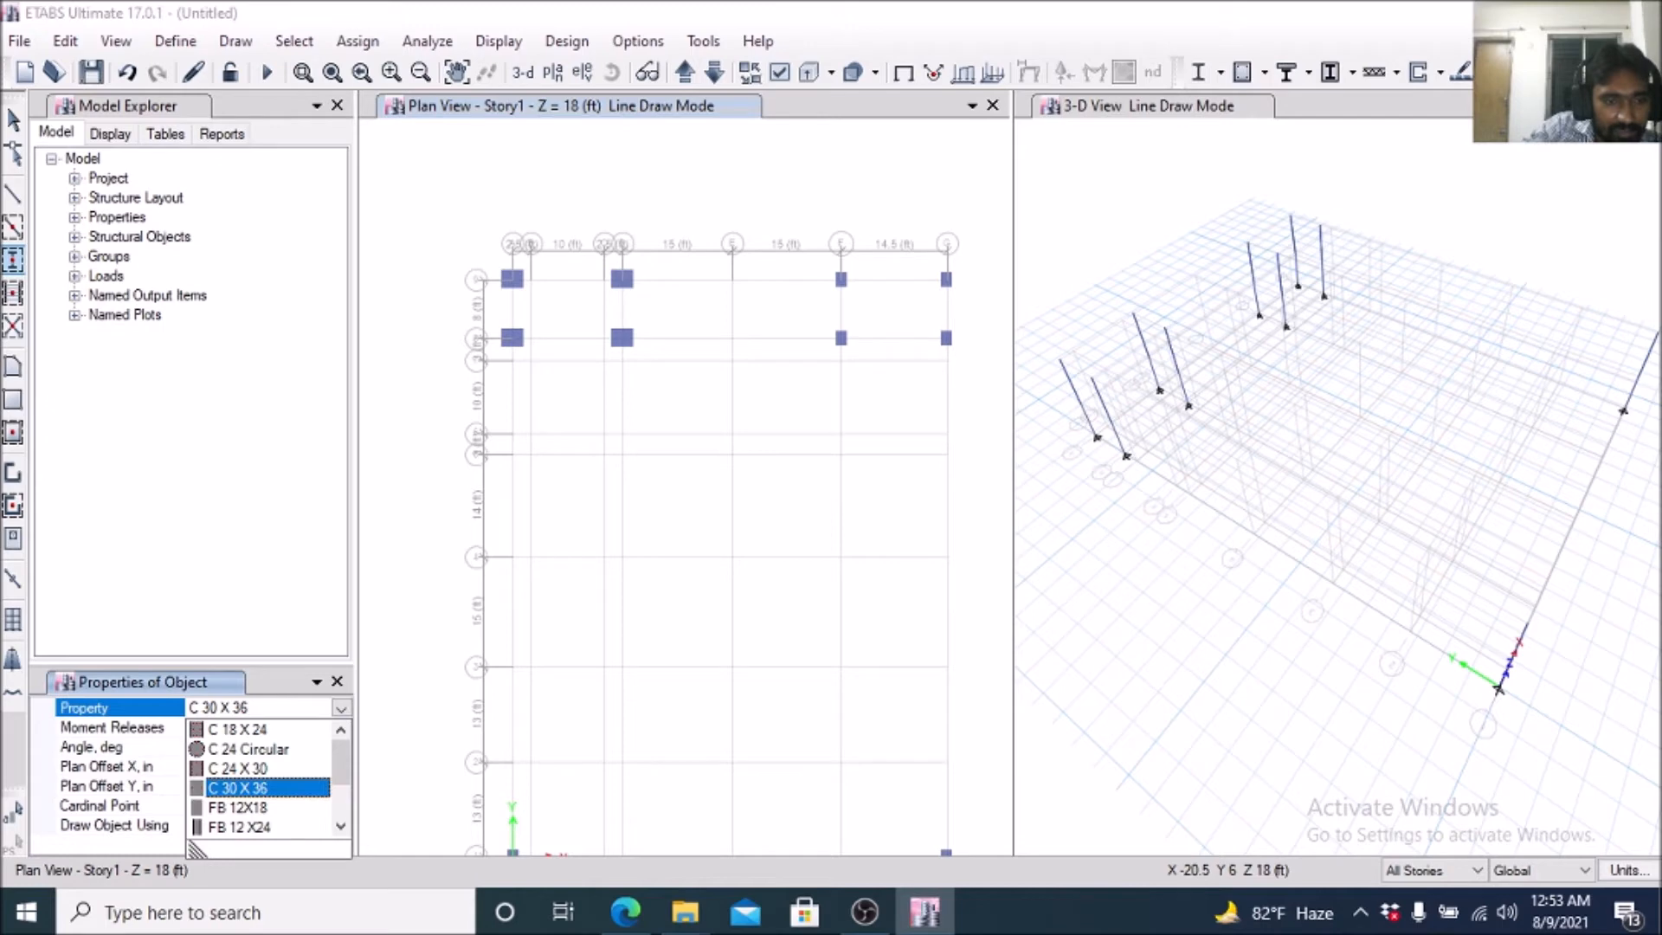
{"action": "left_click", "coordinate": [239, 769]}
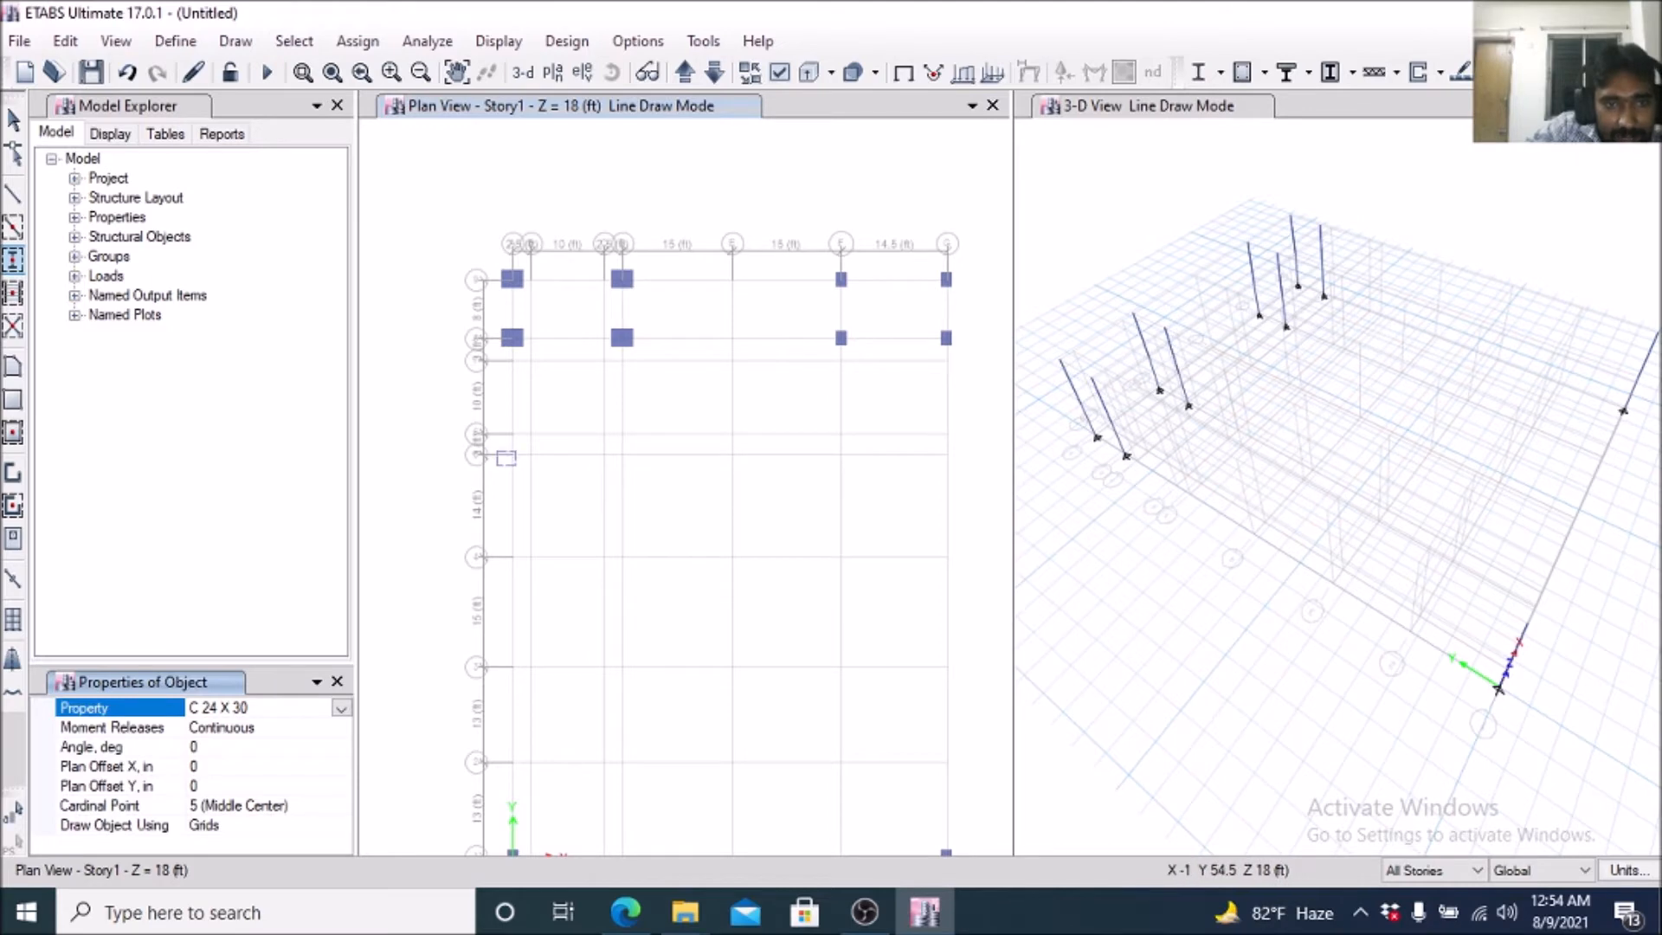
Place C 24 X 30 columns along grid line 5 at grid points A5, D5, E5, F5 and G5.
{"action": "left_click", "coordinate": [514, 455]}
{"action": "left_click", "coordinate": [622, 454]}
{"action": "left_click", "coordinate": [732, 454]}
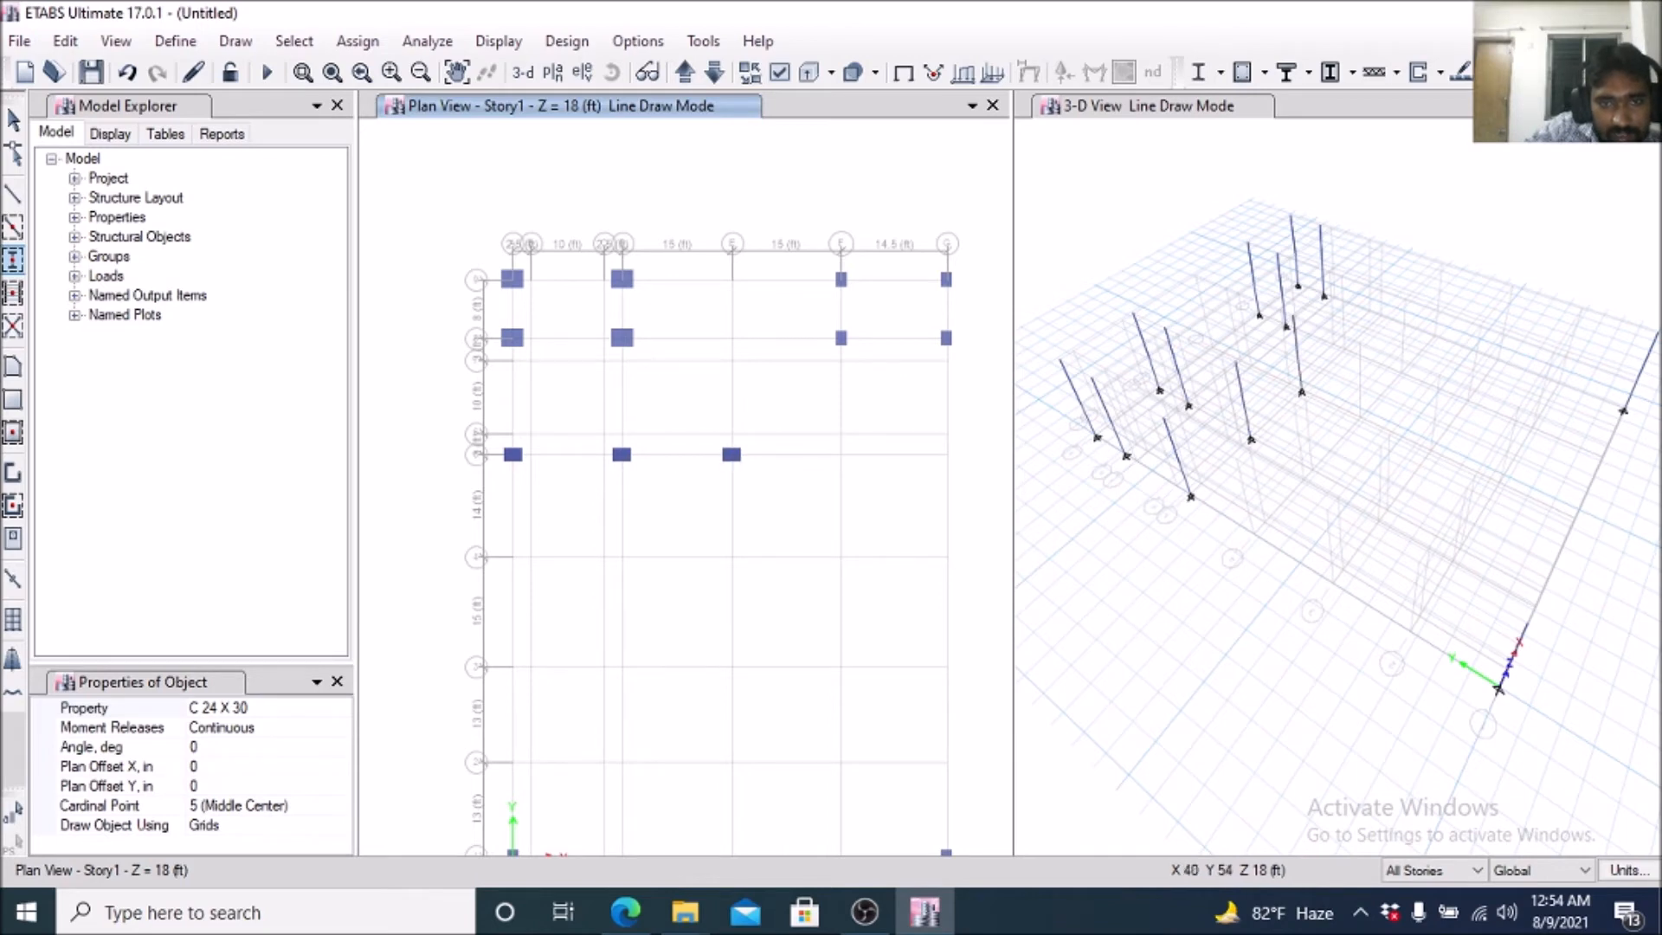
{"action": "left_click", "coordinate": [841, 455]}
{"action": "left_click", "coordinate": [946, 455]}
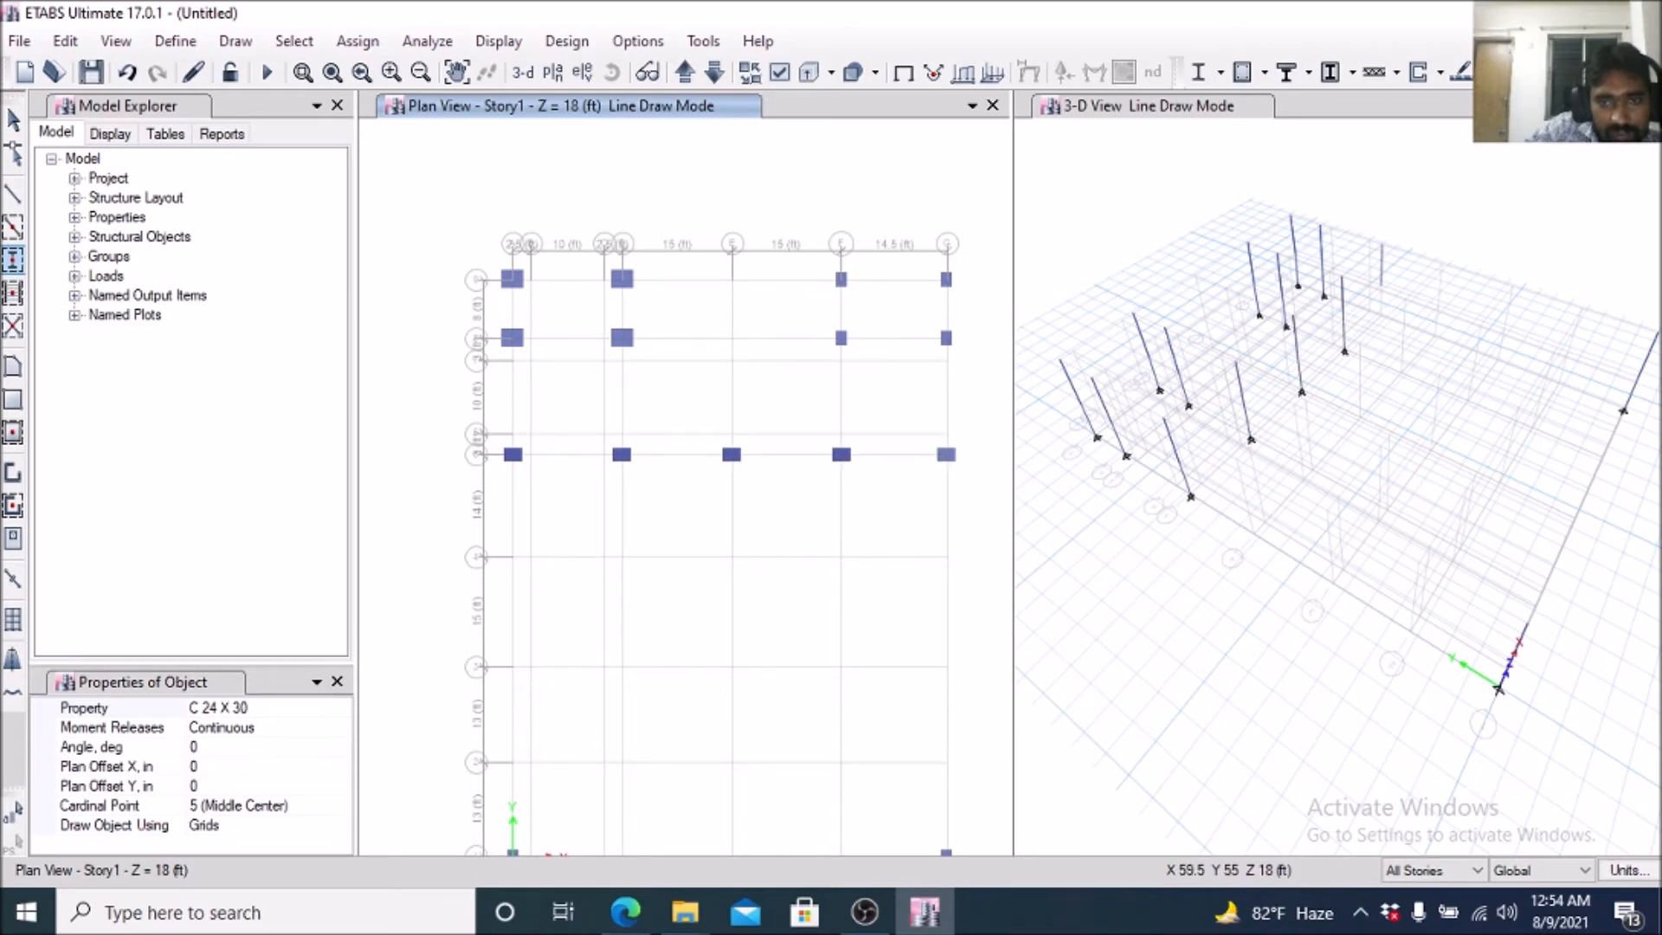
Place C 24 X 30 columns at grid points A4 and G4, undoing the column misplaced just off A4.
{"action": "left_click", "coordinate": [514, 550]}
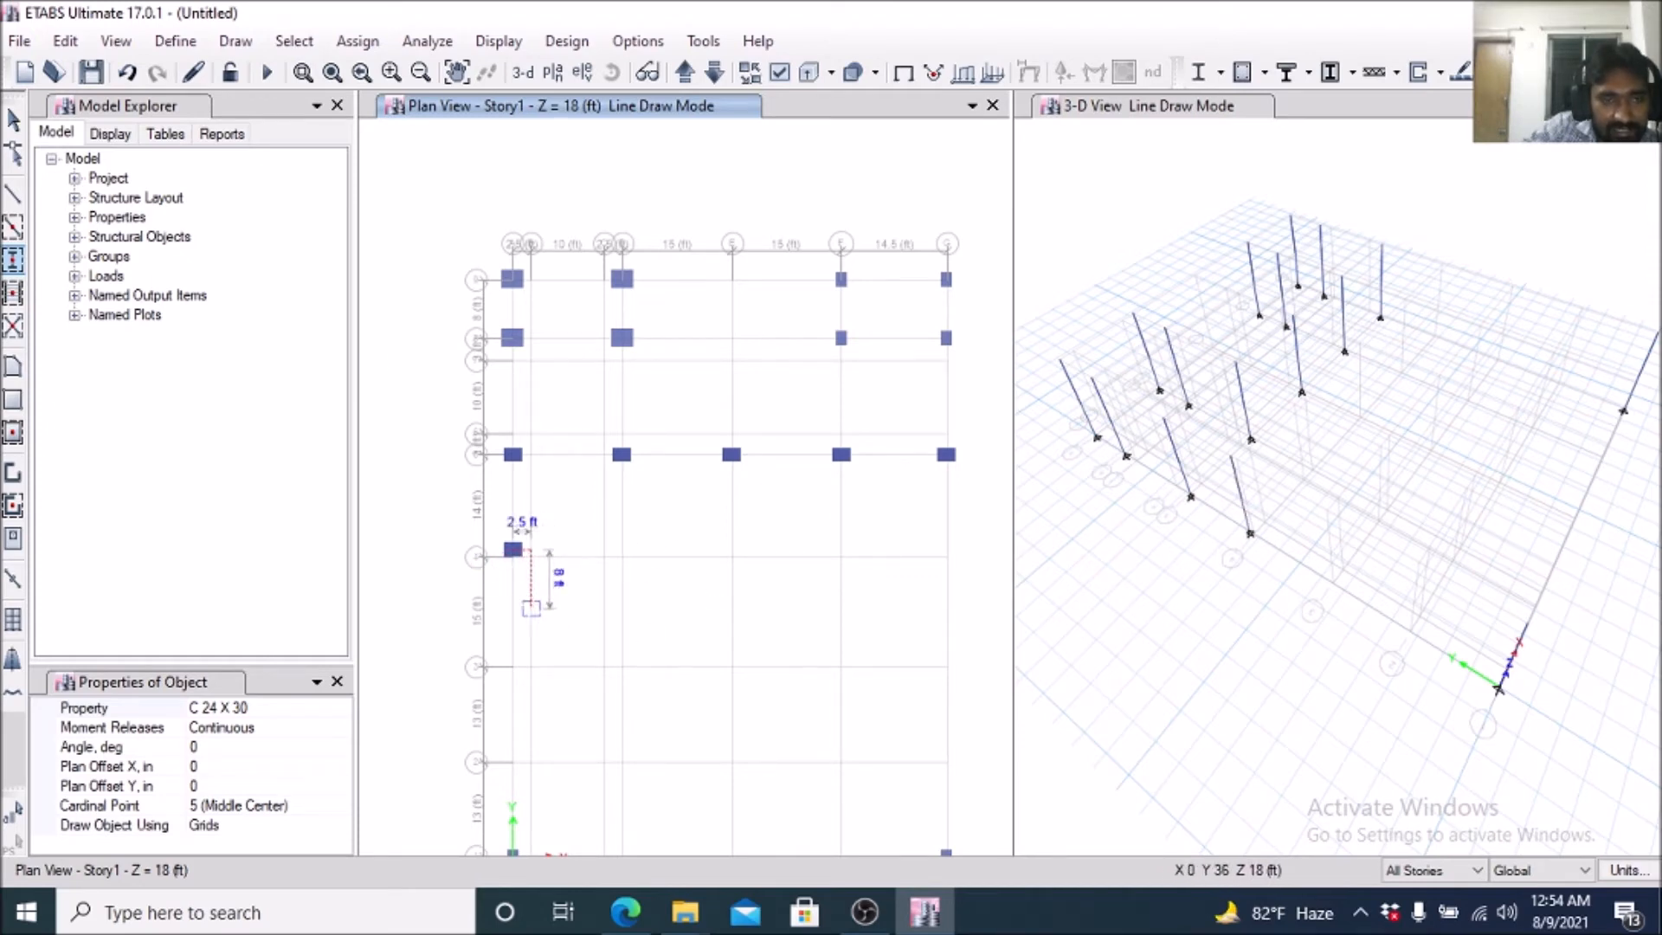
{"action": "left_click", "coordinate": [126, 72]}
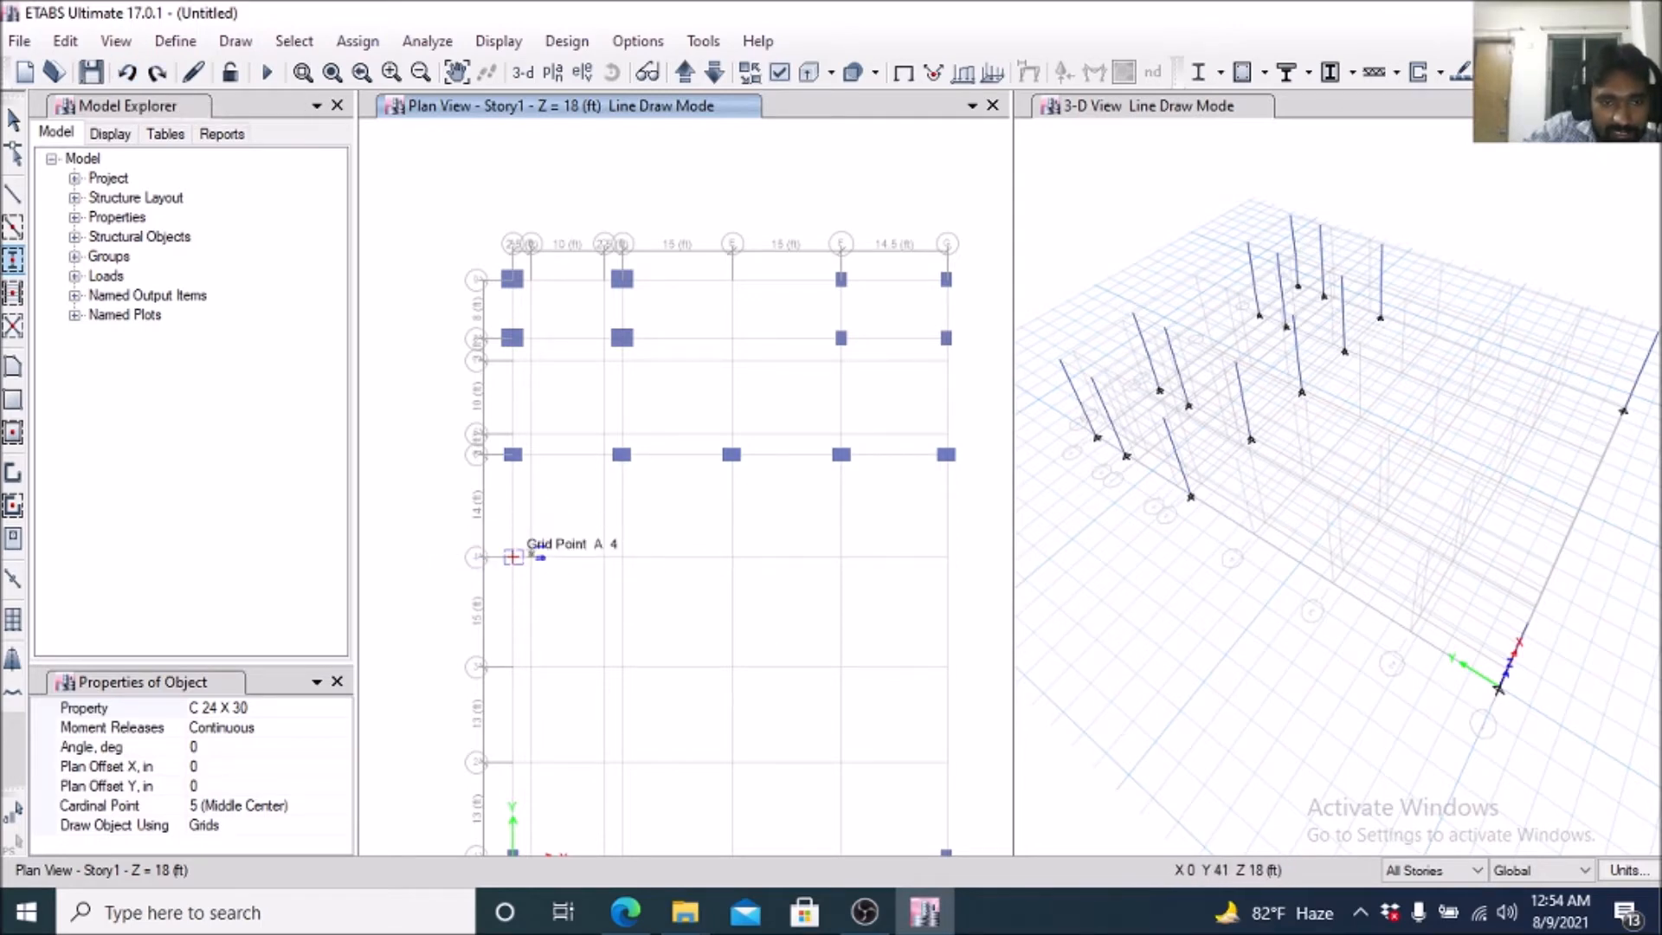
{"action": "left_click", "coordinate": [514, 557]}
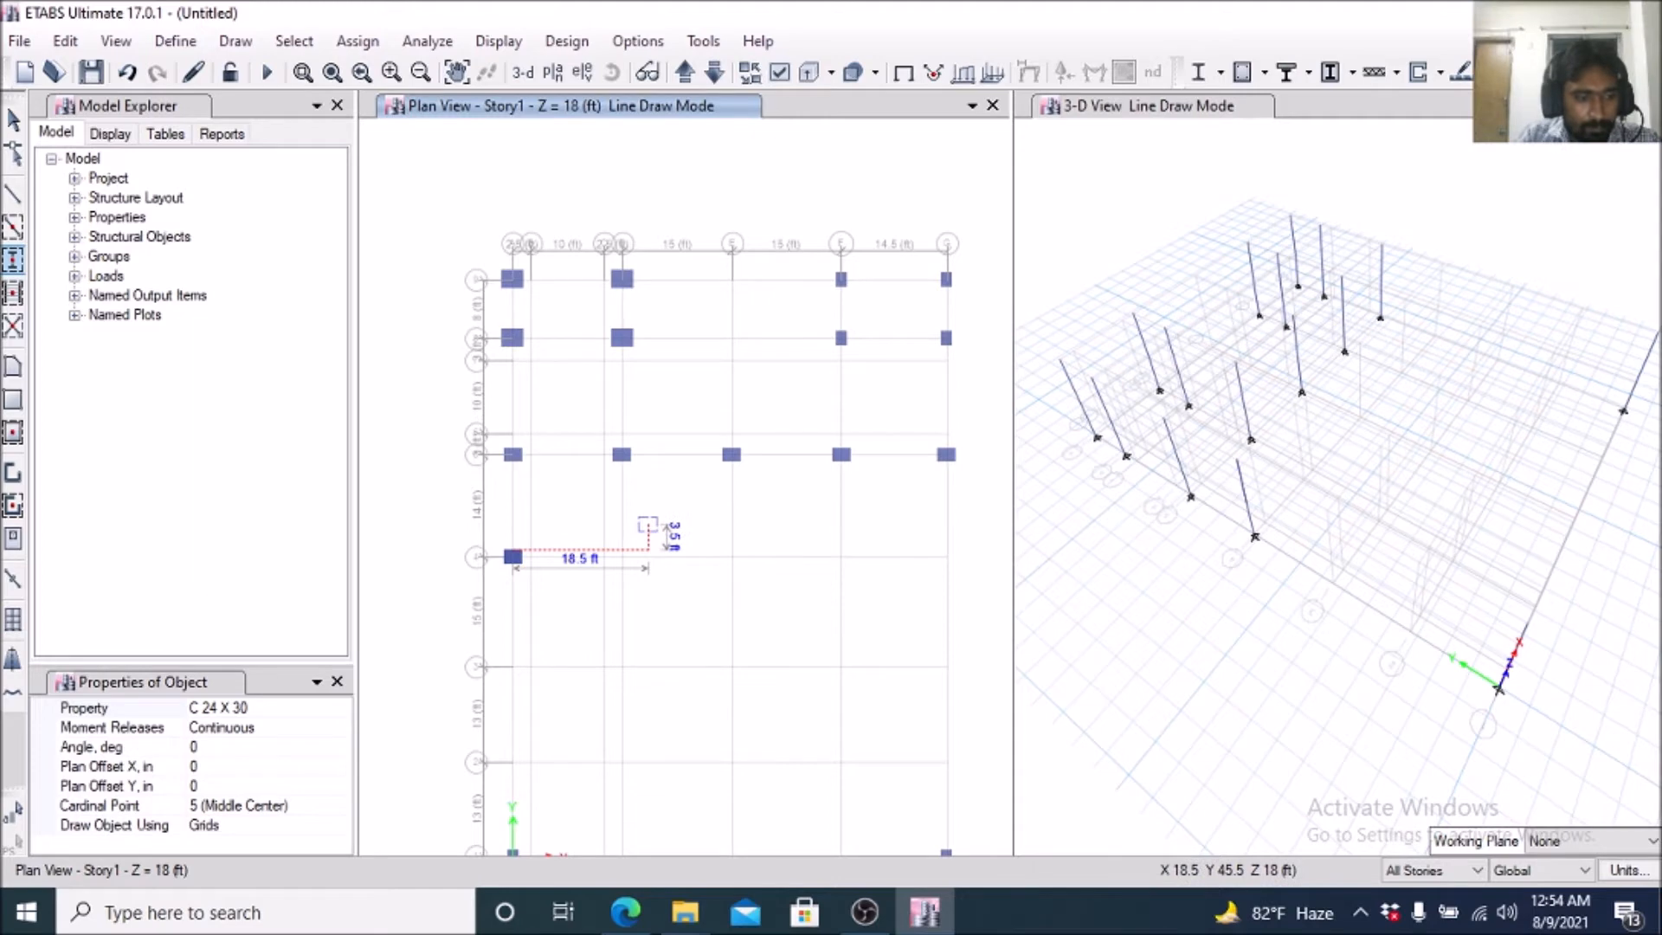
{"action": "key", "text": "Escape"}
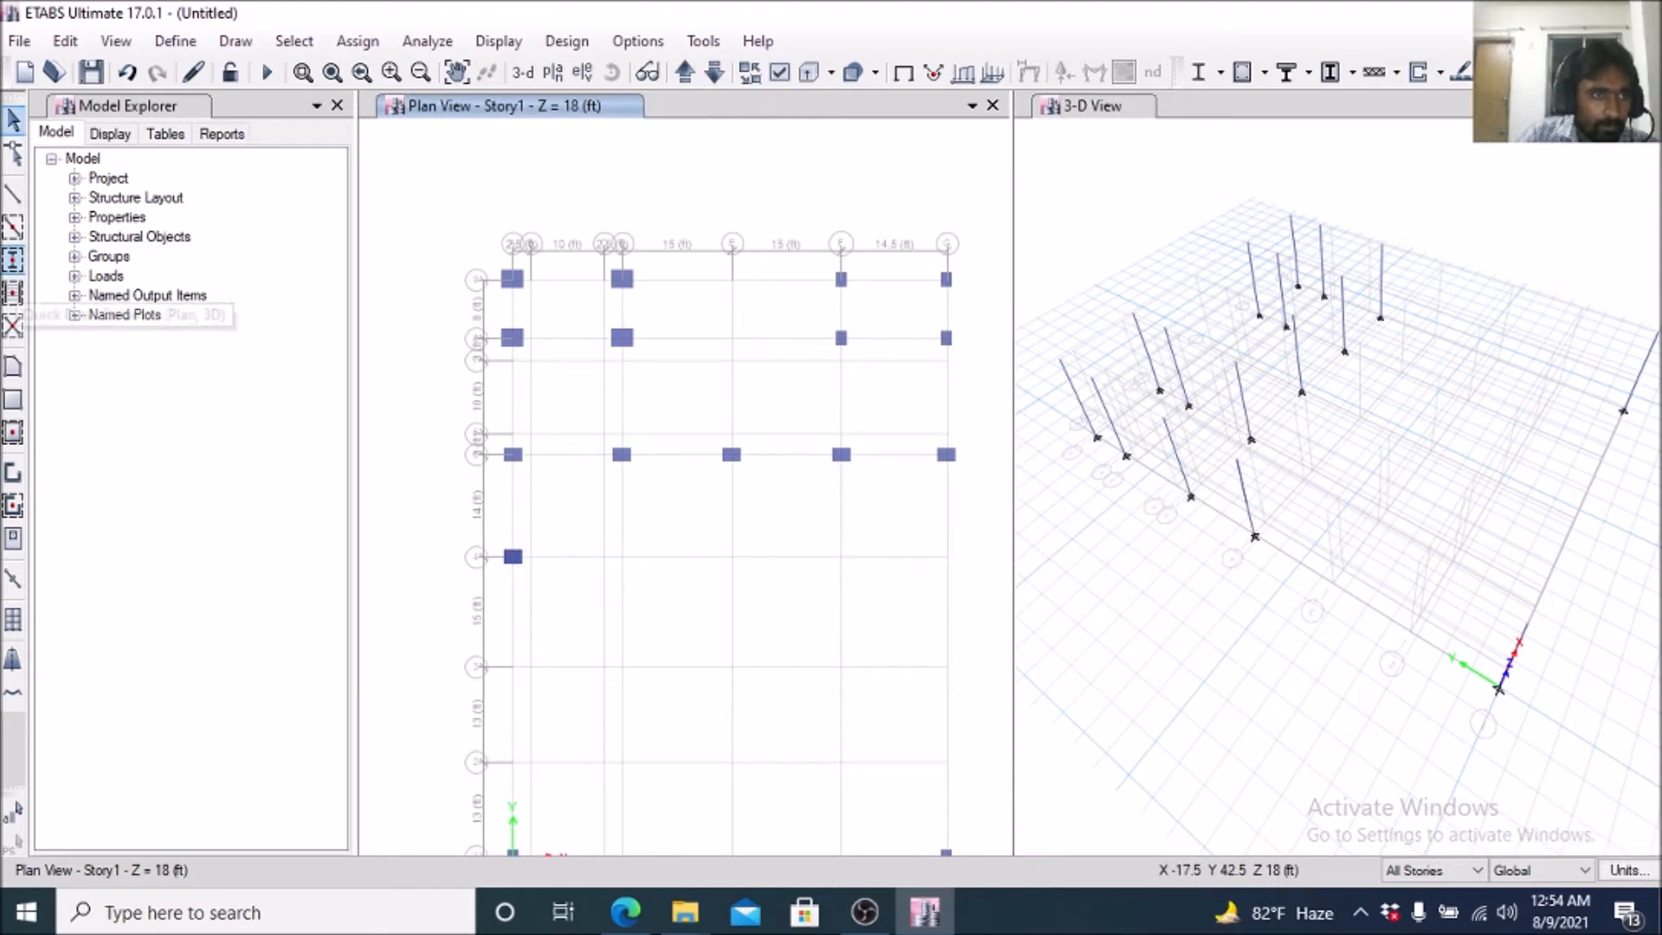
{"action": "left_click", "coordinate": [13, 261]}
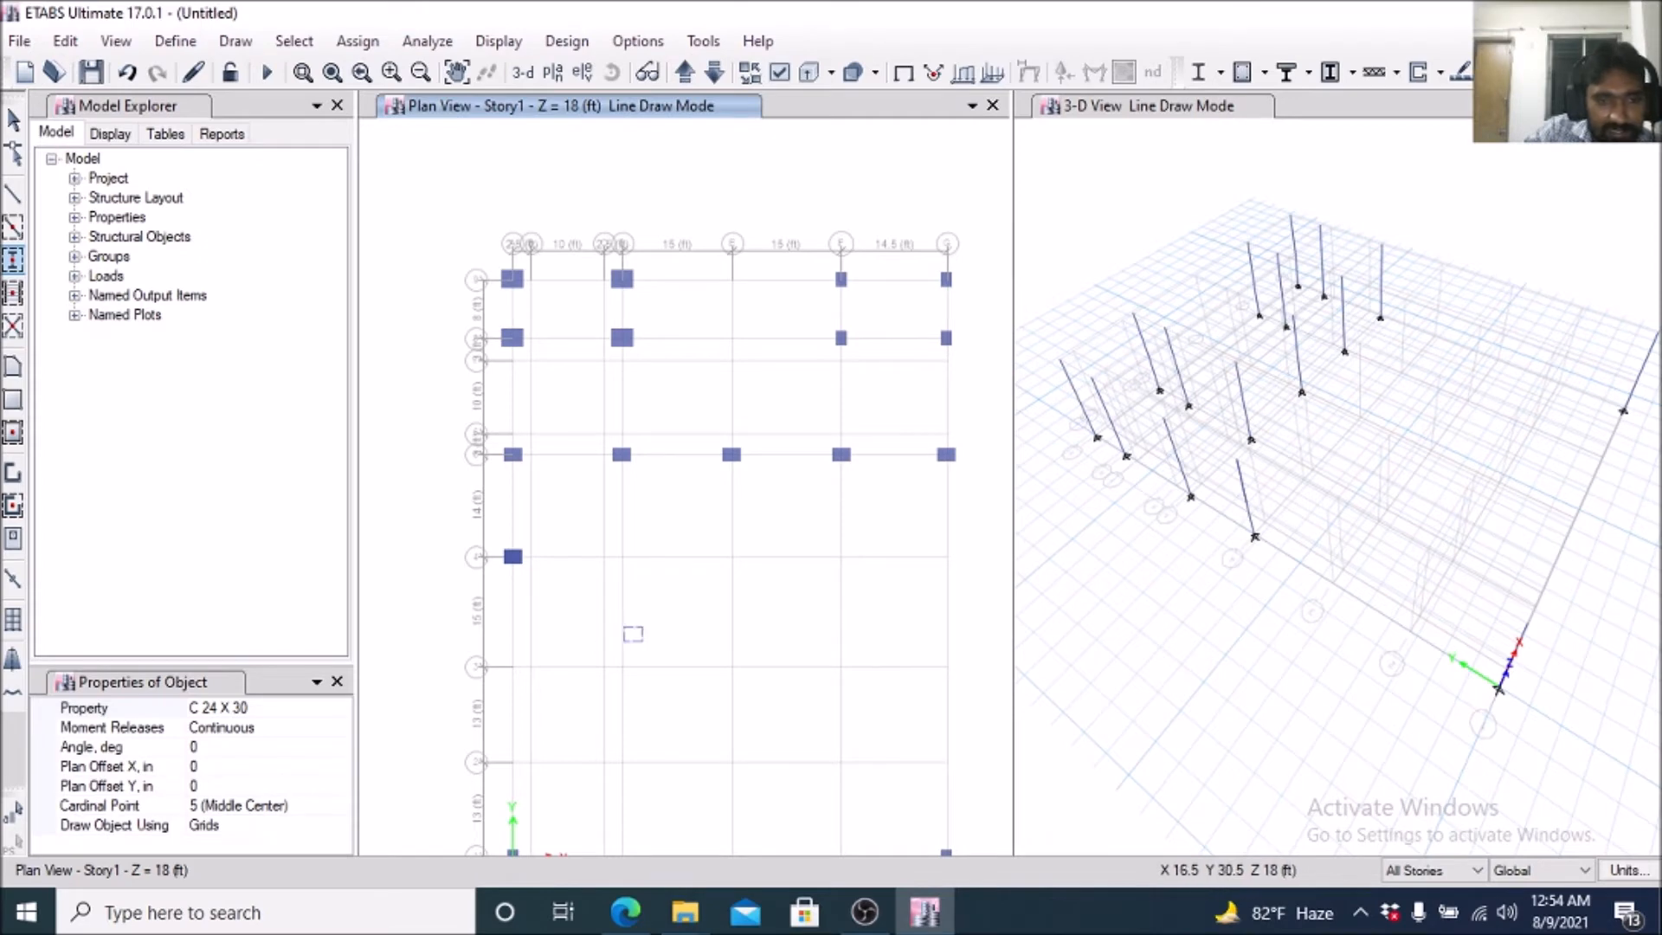
{"action": "left_click", "coordinate": [946, 556]}
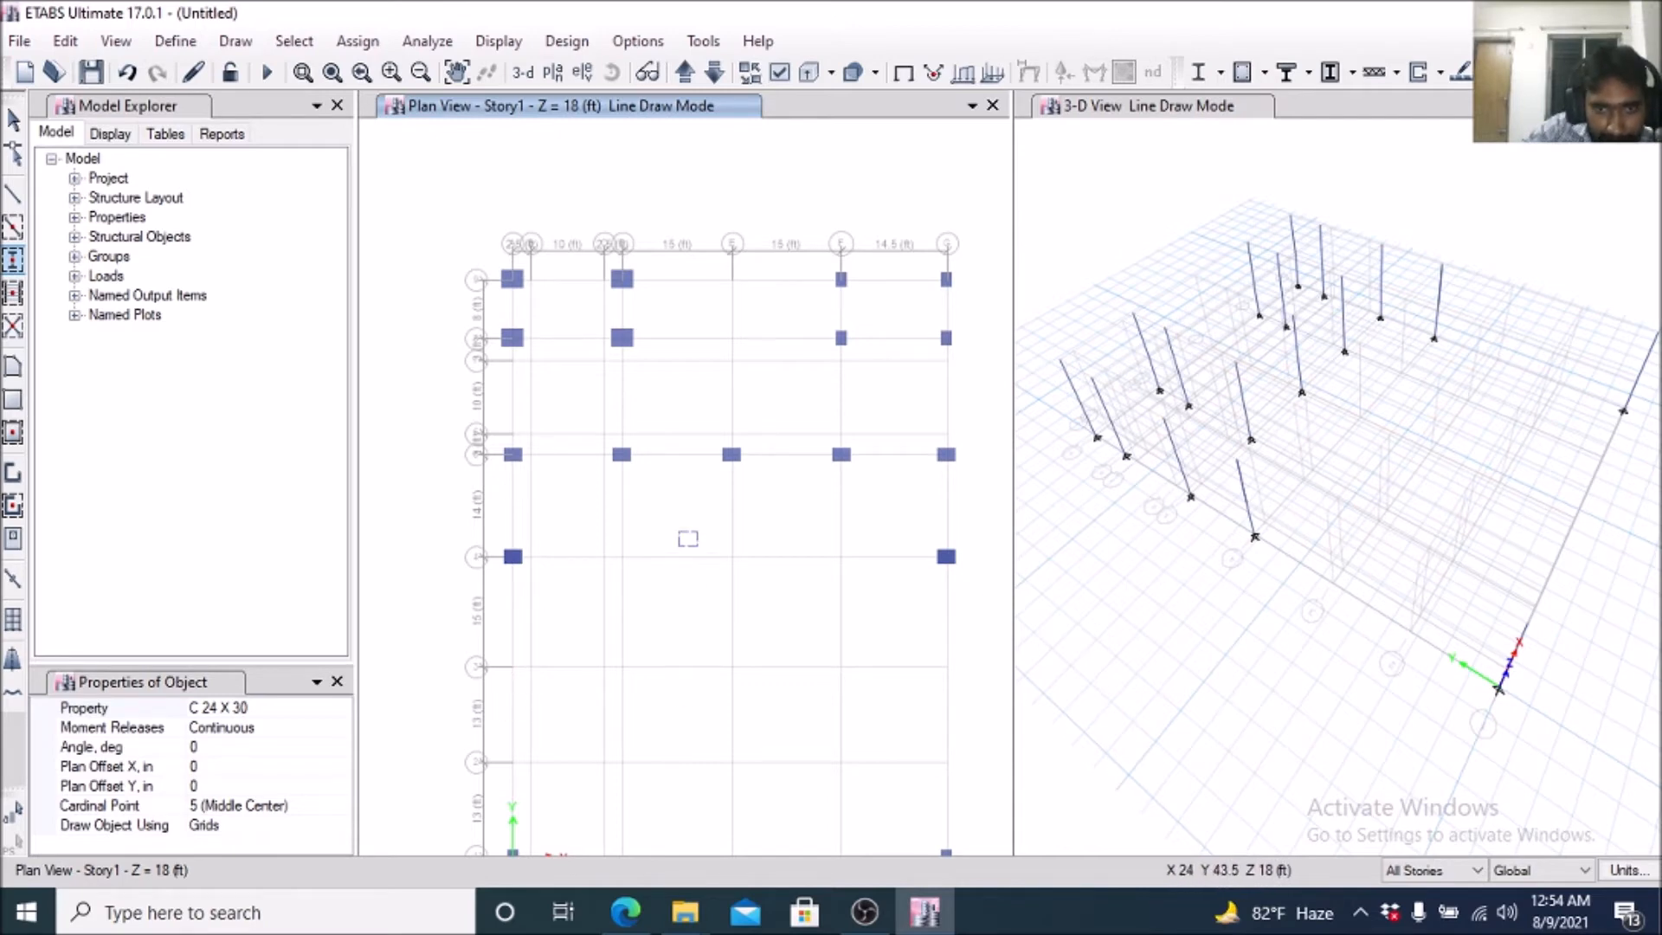
Recheck the column layout in H Shape GB.pdf in Microsoft Edge, return to ETABS, and place C 24 X 30 columns at grid points D1 and F1.
{"action": "scroll", "coordinate": [688, 543], "scroll_direction": "down", "scroll_amount": 3}
{"action": "scroll", "coordinate": [688, 592], "scroll_direction": "up", "scroll_amount": 3}
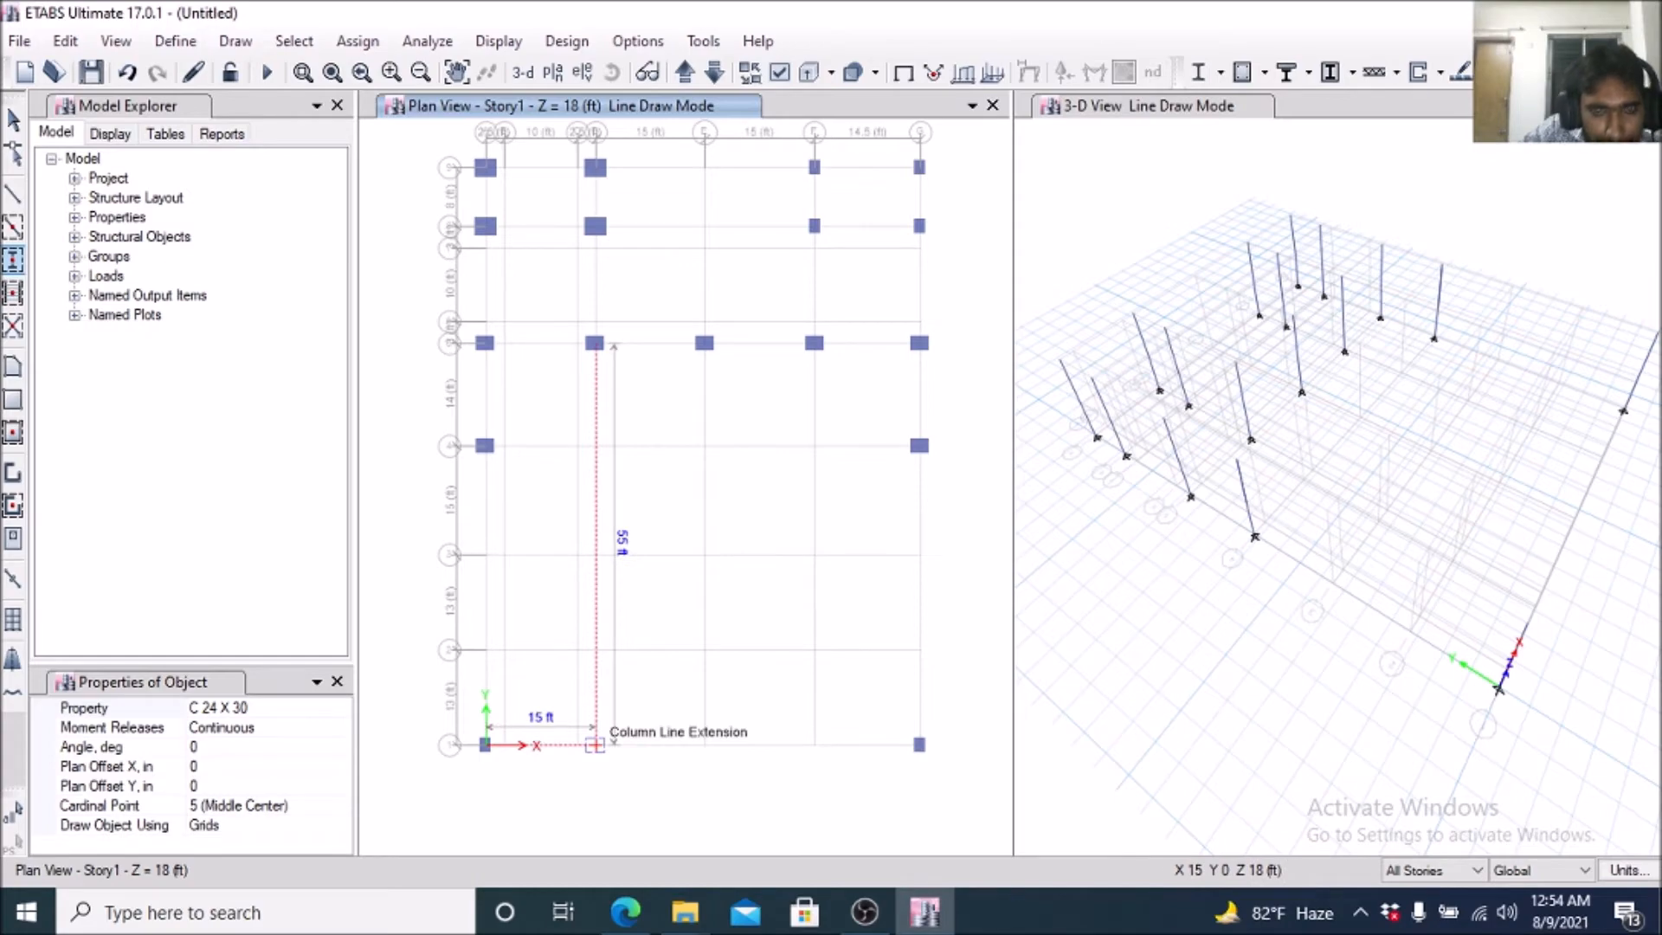
{"action": "left_click", "coordinate": [625, 912]}
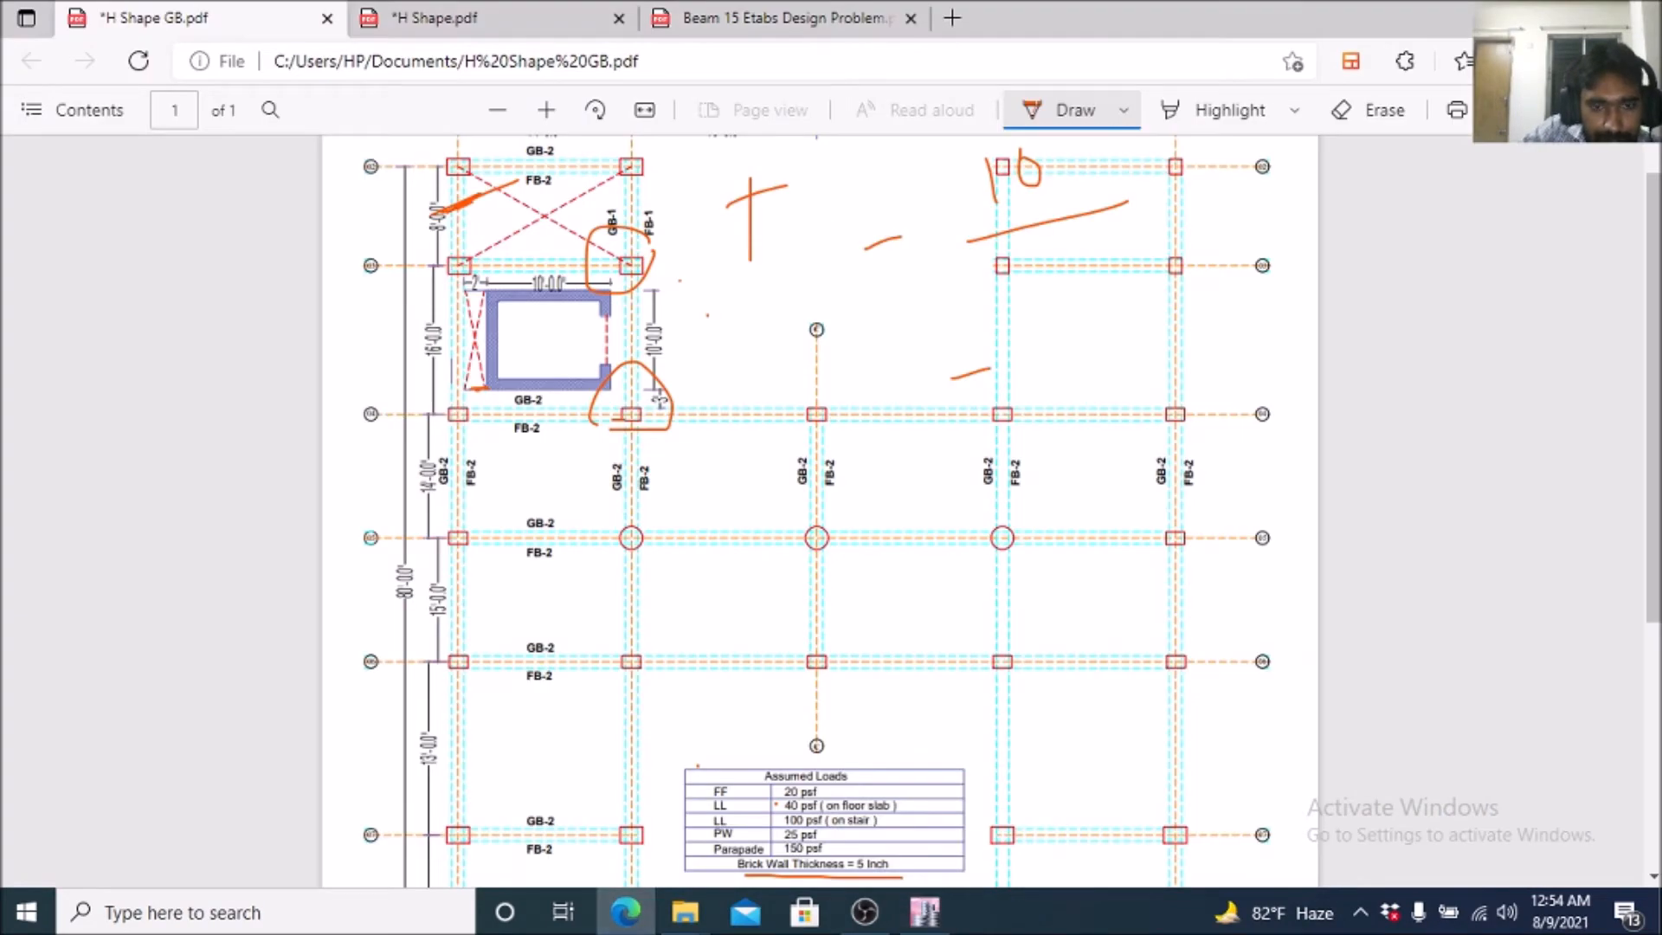
{"action": "left_click", "coordinate": [924, 913]}
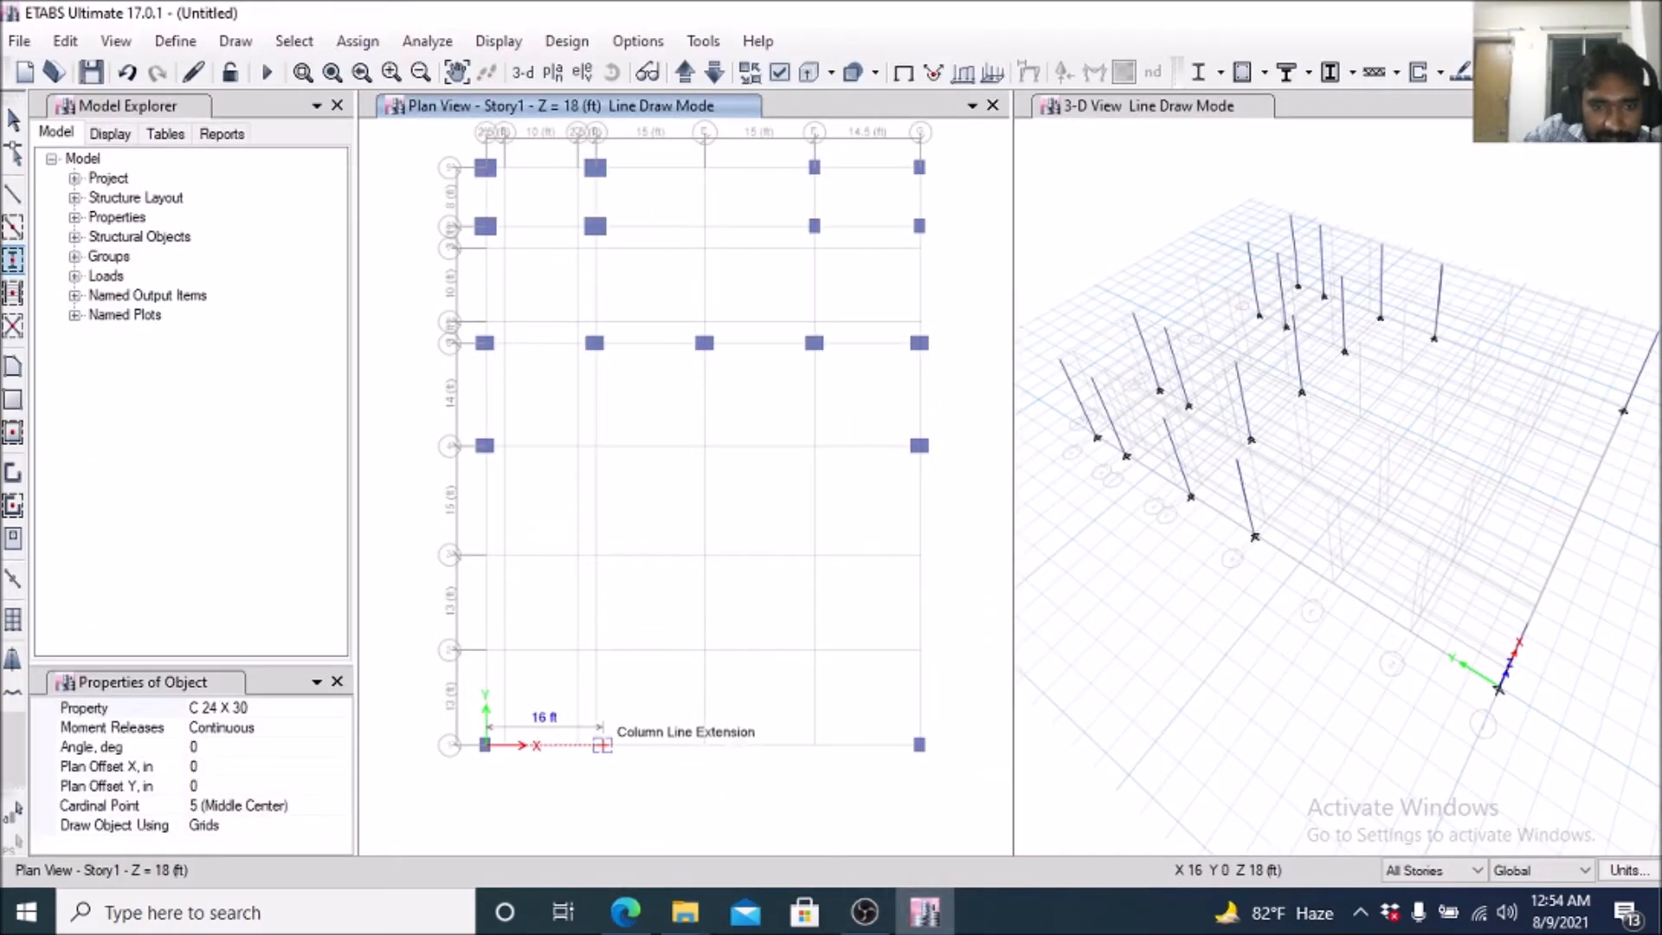
{"action": "left_click", "coordinate": [595, 744]}
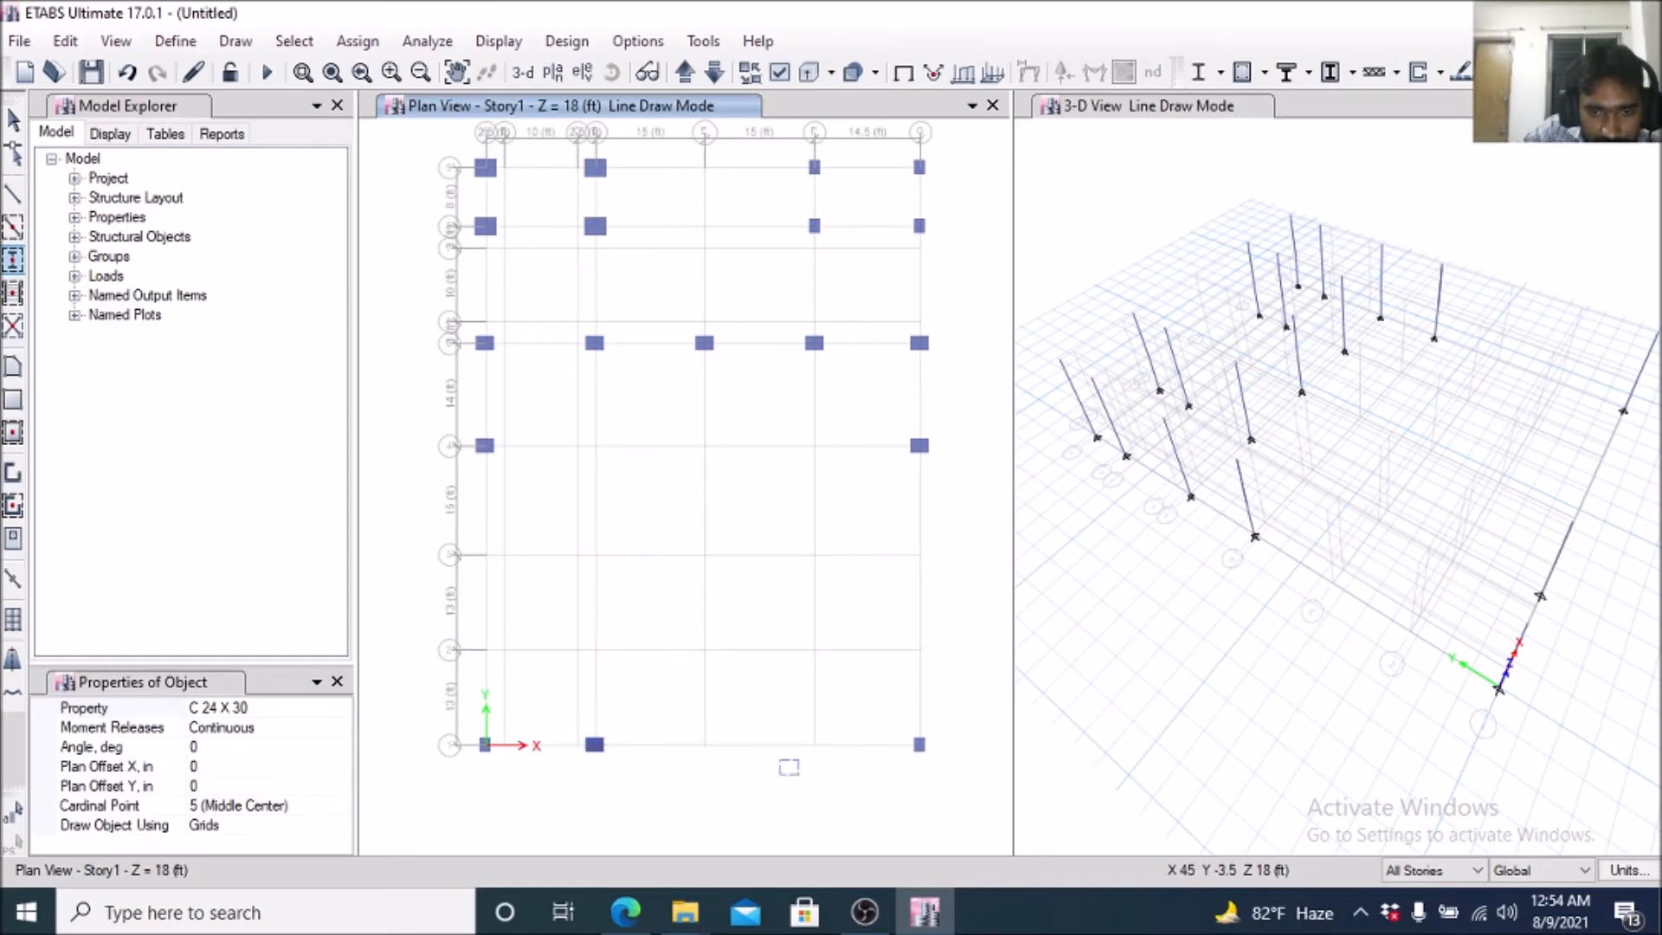
{"action": "left_click", "coordinate": [814, 744]}
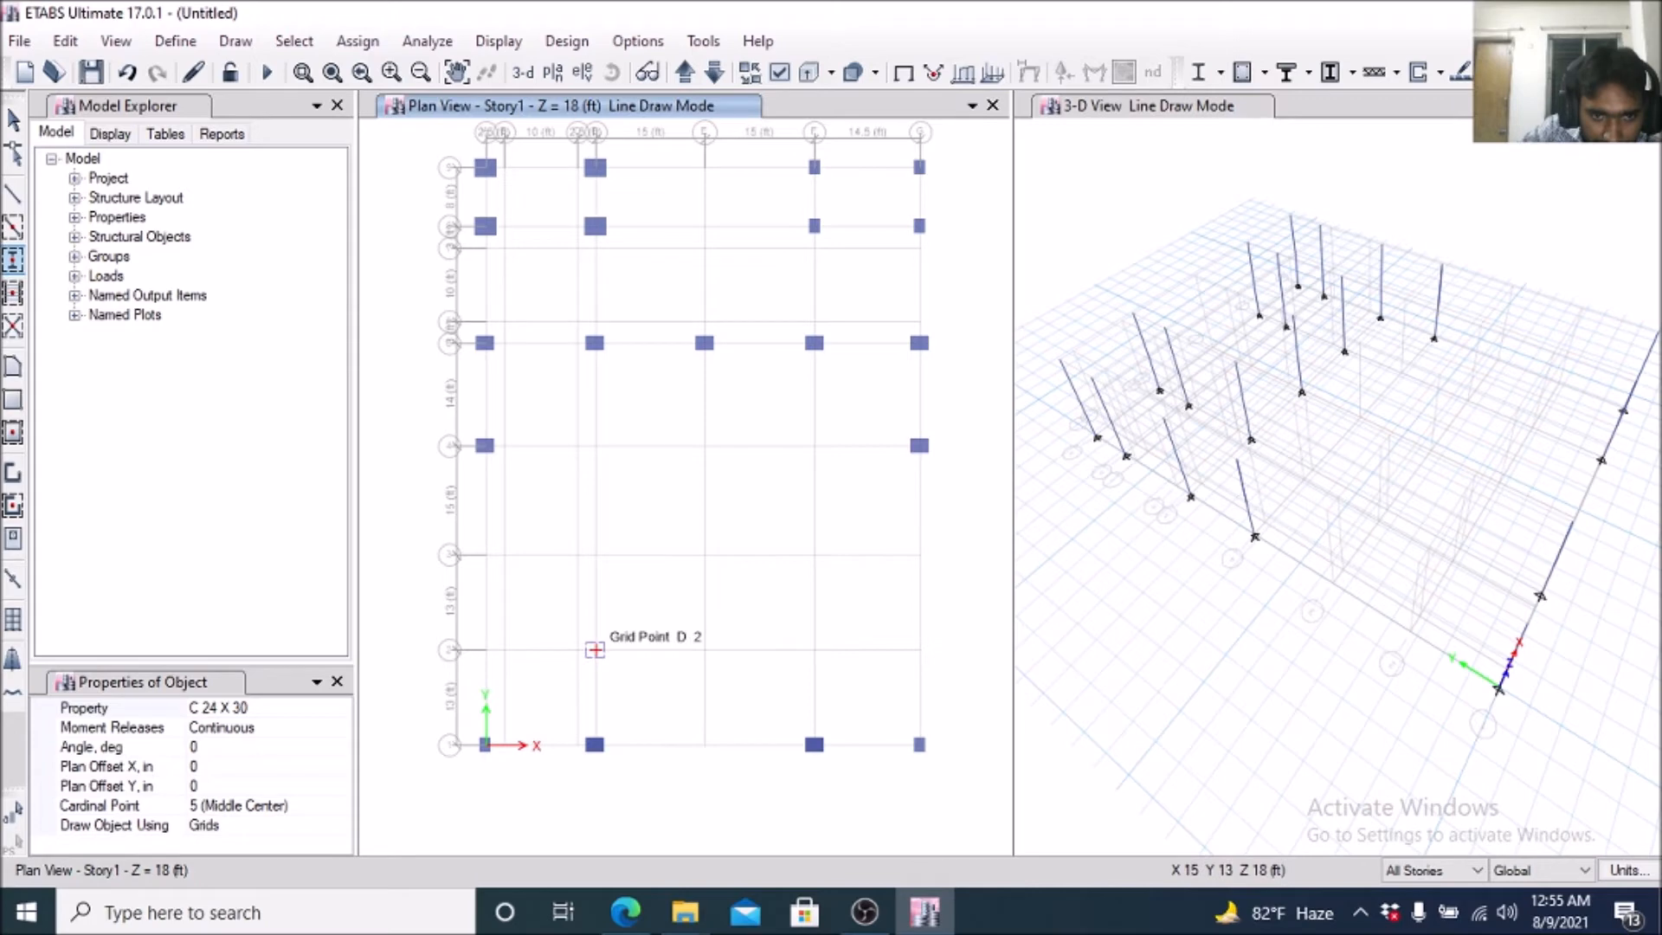
Place C 24 X 30 columns at grid points A2, D2, F2 and G2 and at A3, D3, E3, F3 and G3.
{"action": "left_click", "coordinate": [595, 650]}
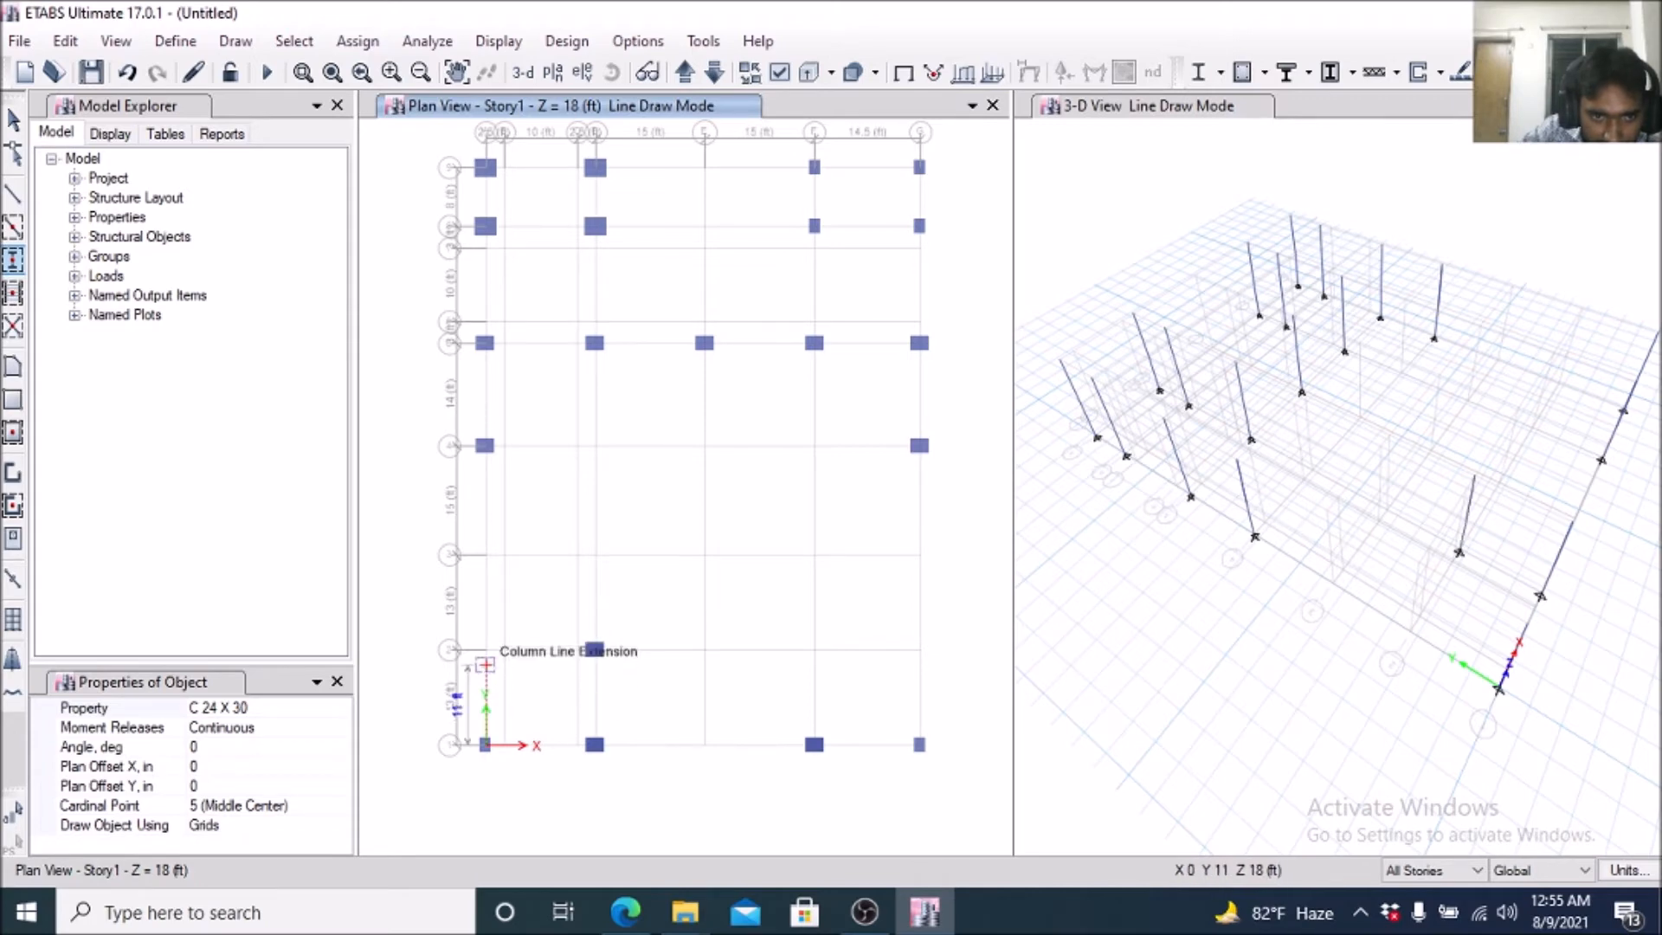
{"action": "left_click", "coordinate": [485, 649]}
{"action": "left_click", "coordinate": [485, 554]}
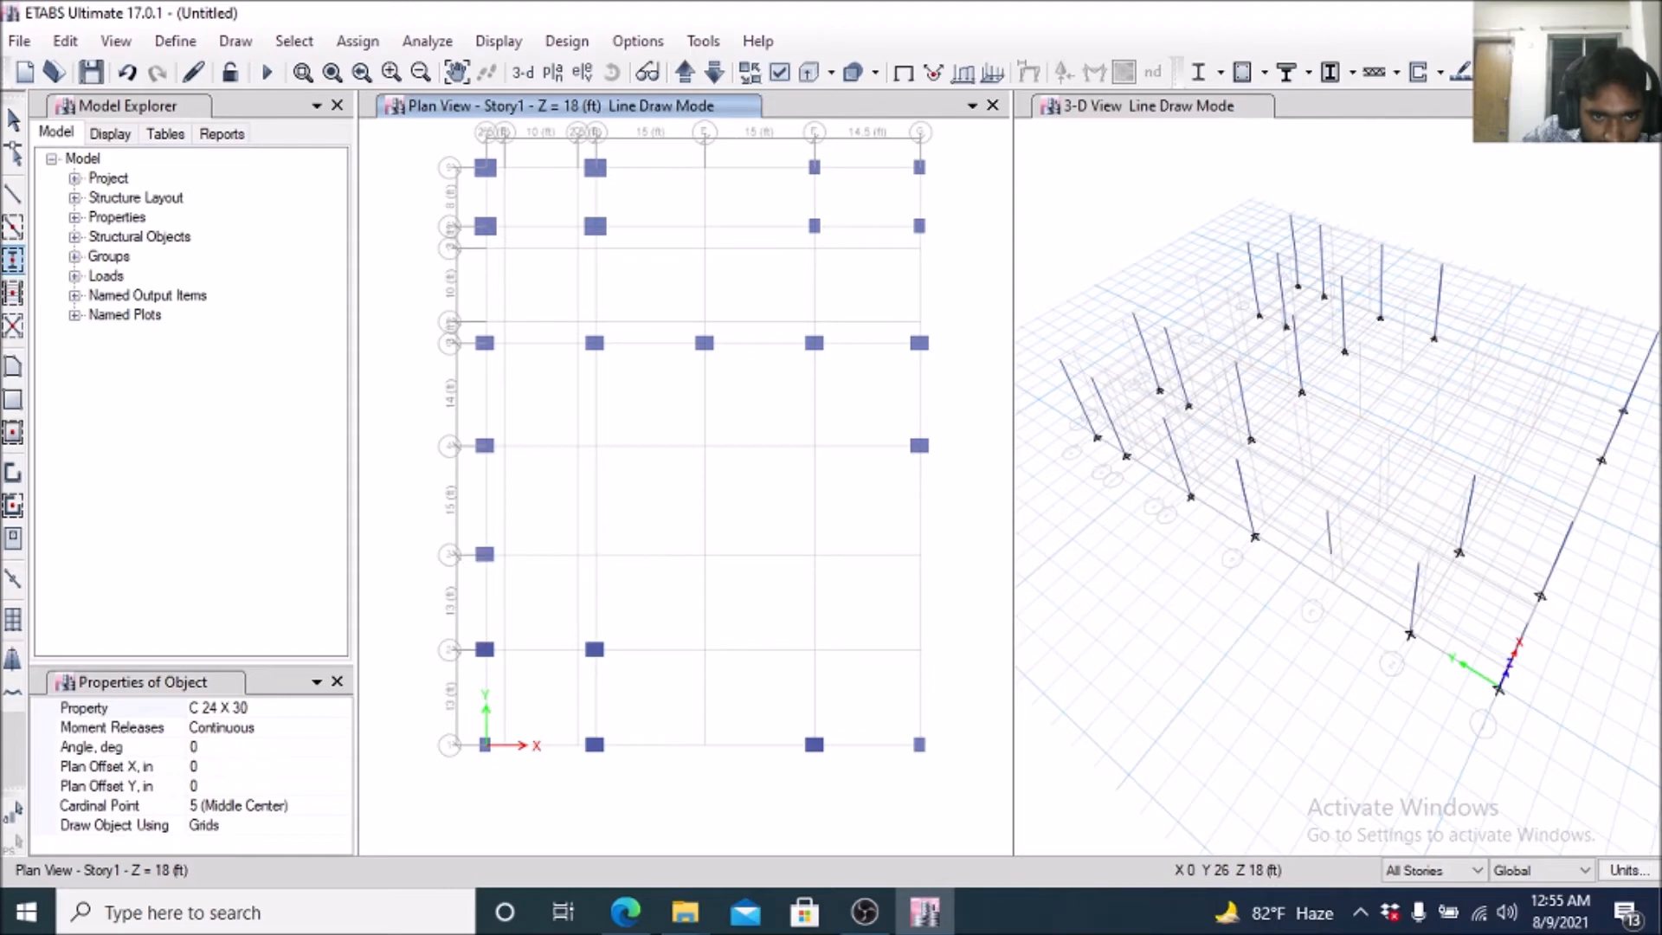
{"action": "left_click", "coordinate": [595, 554]}
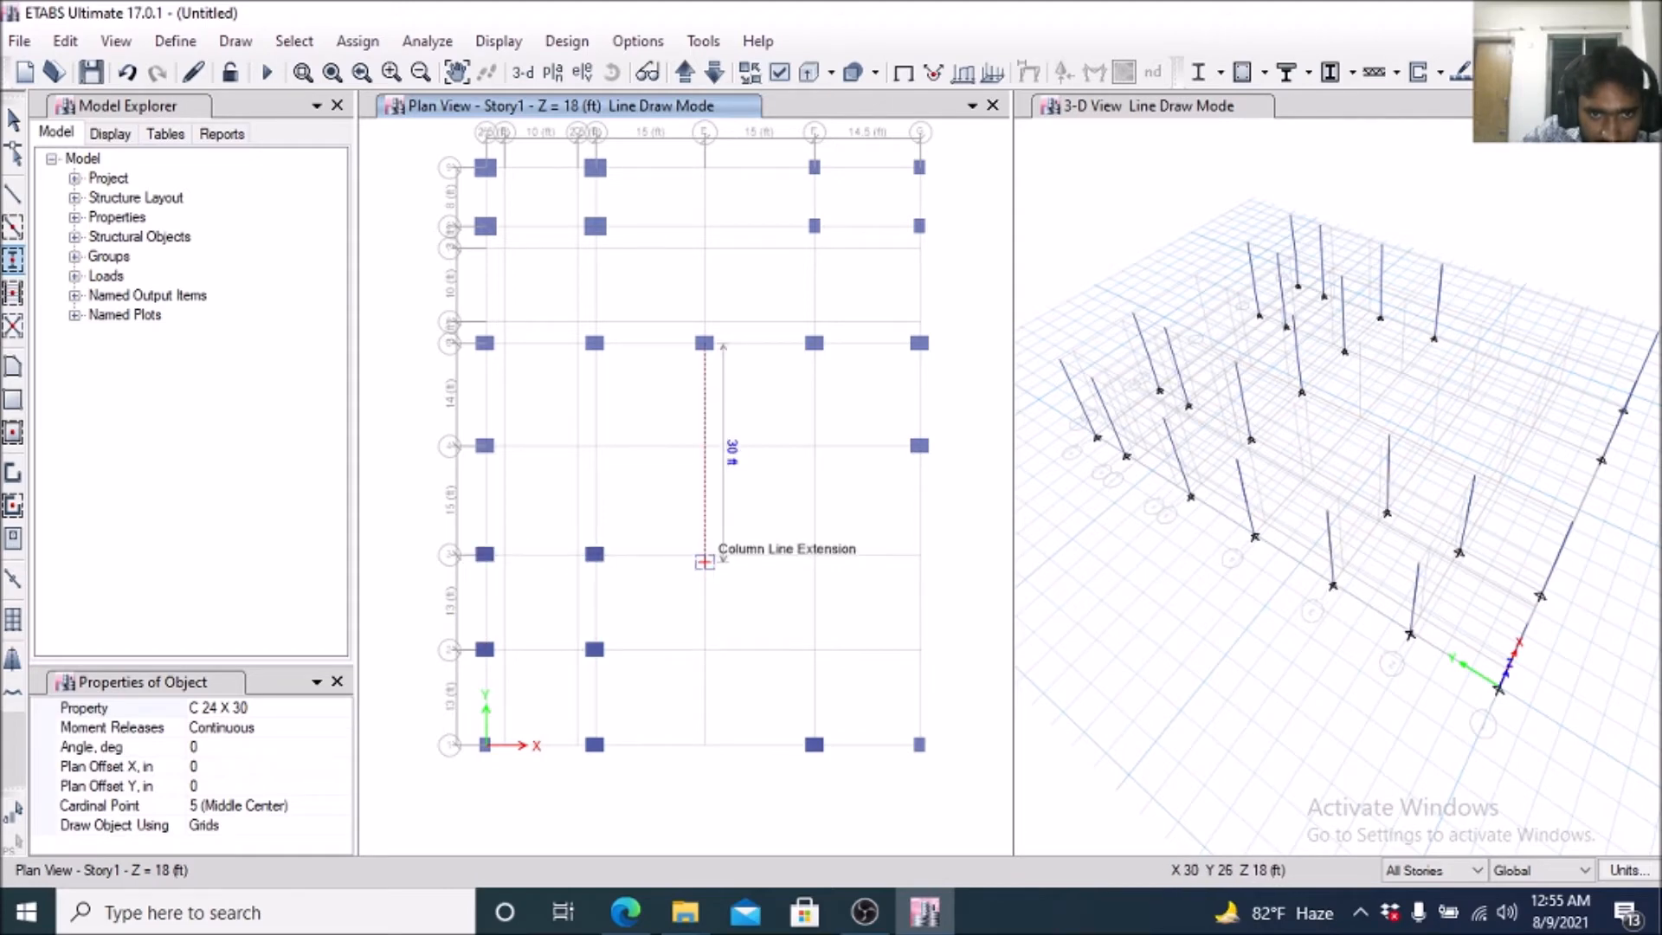
{"action": "left_click", "coordinate": [705, 554]}
{"action": "left_click", "coordinate": [814, 554]}
{"action": "left_click", "coordinate": [919, 554]}
{"action": "left_click", "coordinate": [814, 650]}
{"action": "left_click", "coordinate": [920, 650]}
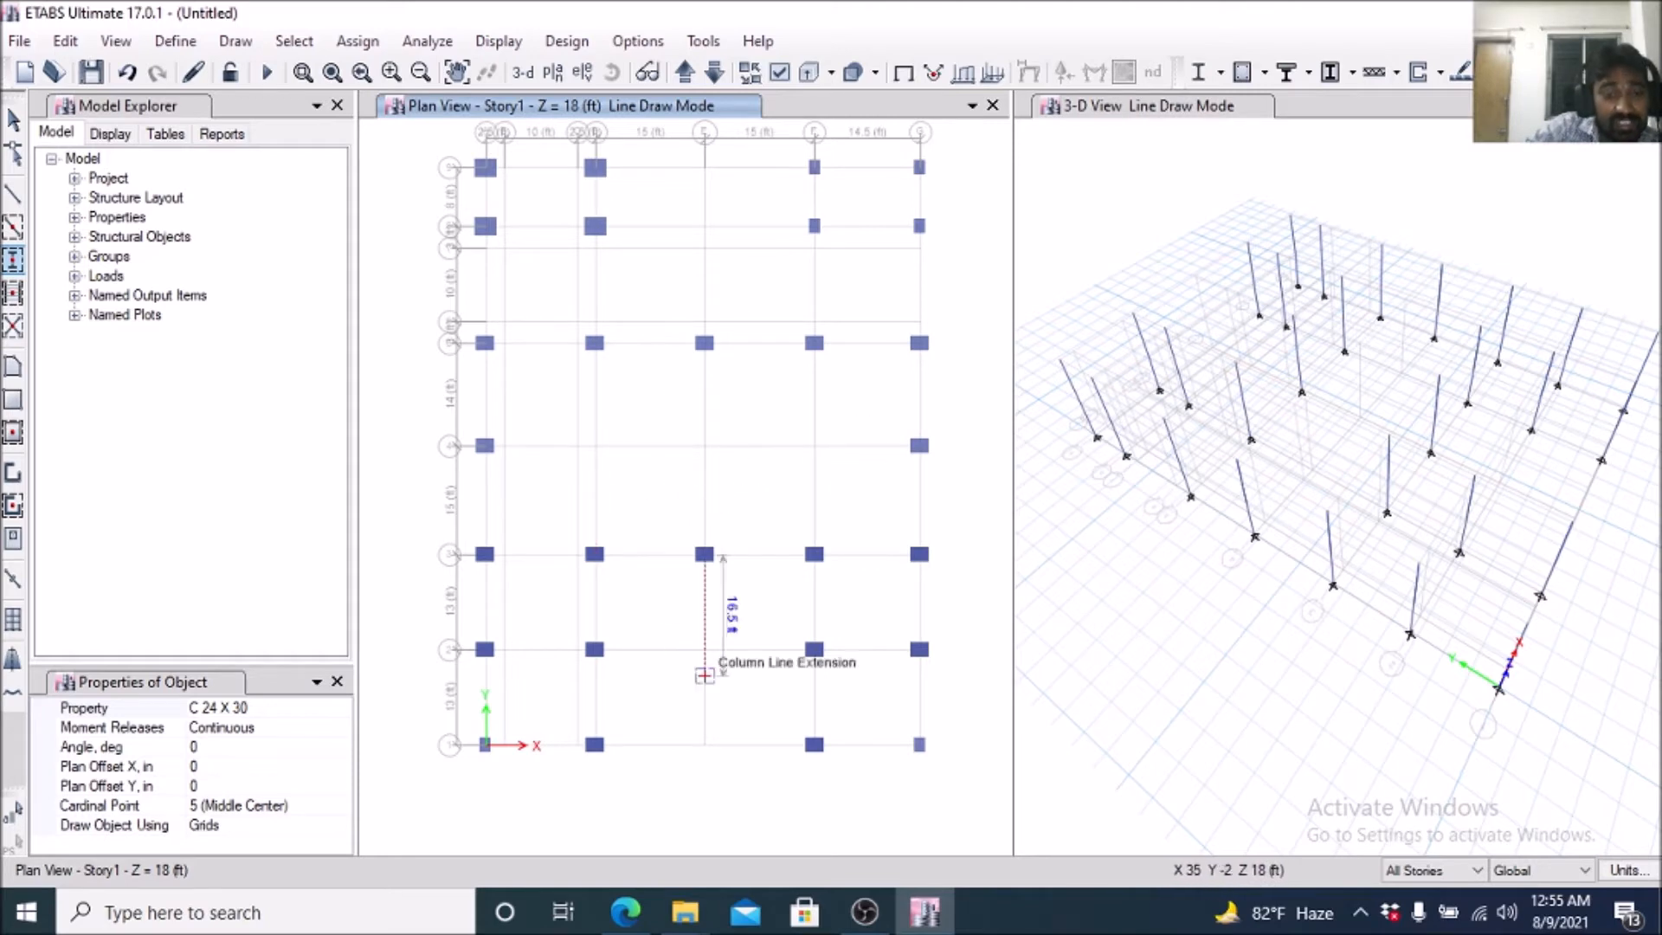
Switch to Microsoft Edge, draw a loop around the three circular columns in H Shape GB.pdf, and return to ETABS.
{"action": "mouse_move", "coordinate": [625, 913]}
{"action": "left_click", "coordinate": [783, 792]}
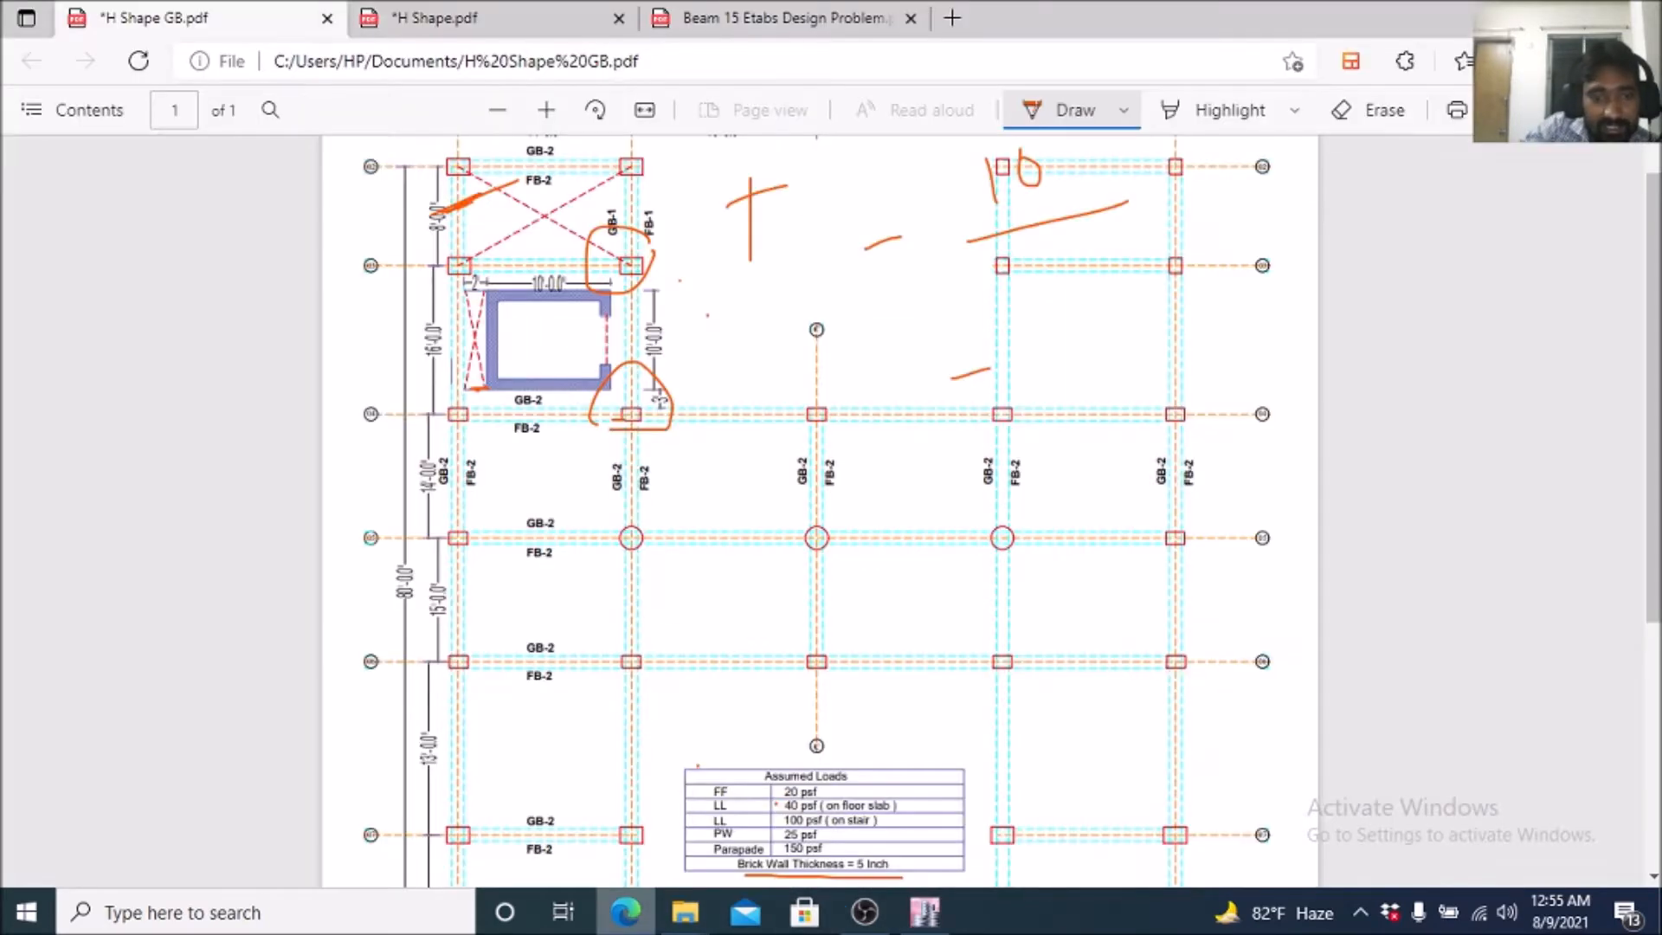
{"action": "mouse_move", "coordinate": [883, 494]}
{"action": "left_mouse_down"}
{"action": "mouse_move", "coordinate": [554, 490]}
{"action": "mouse_move", "coordinate": [1024, 606]}
{"action": "mouse_move", "coordinate": [858, 492]}
{"action": "left_mouse_up"}
{"action": "left_click", "coordinate": [925, 913]}
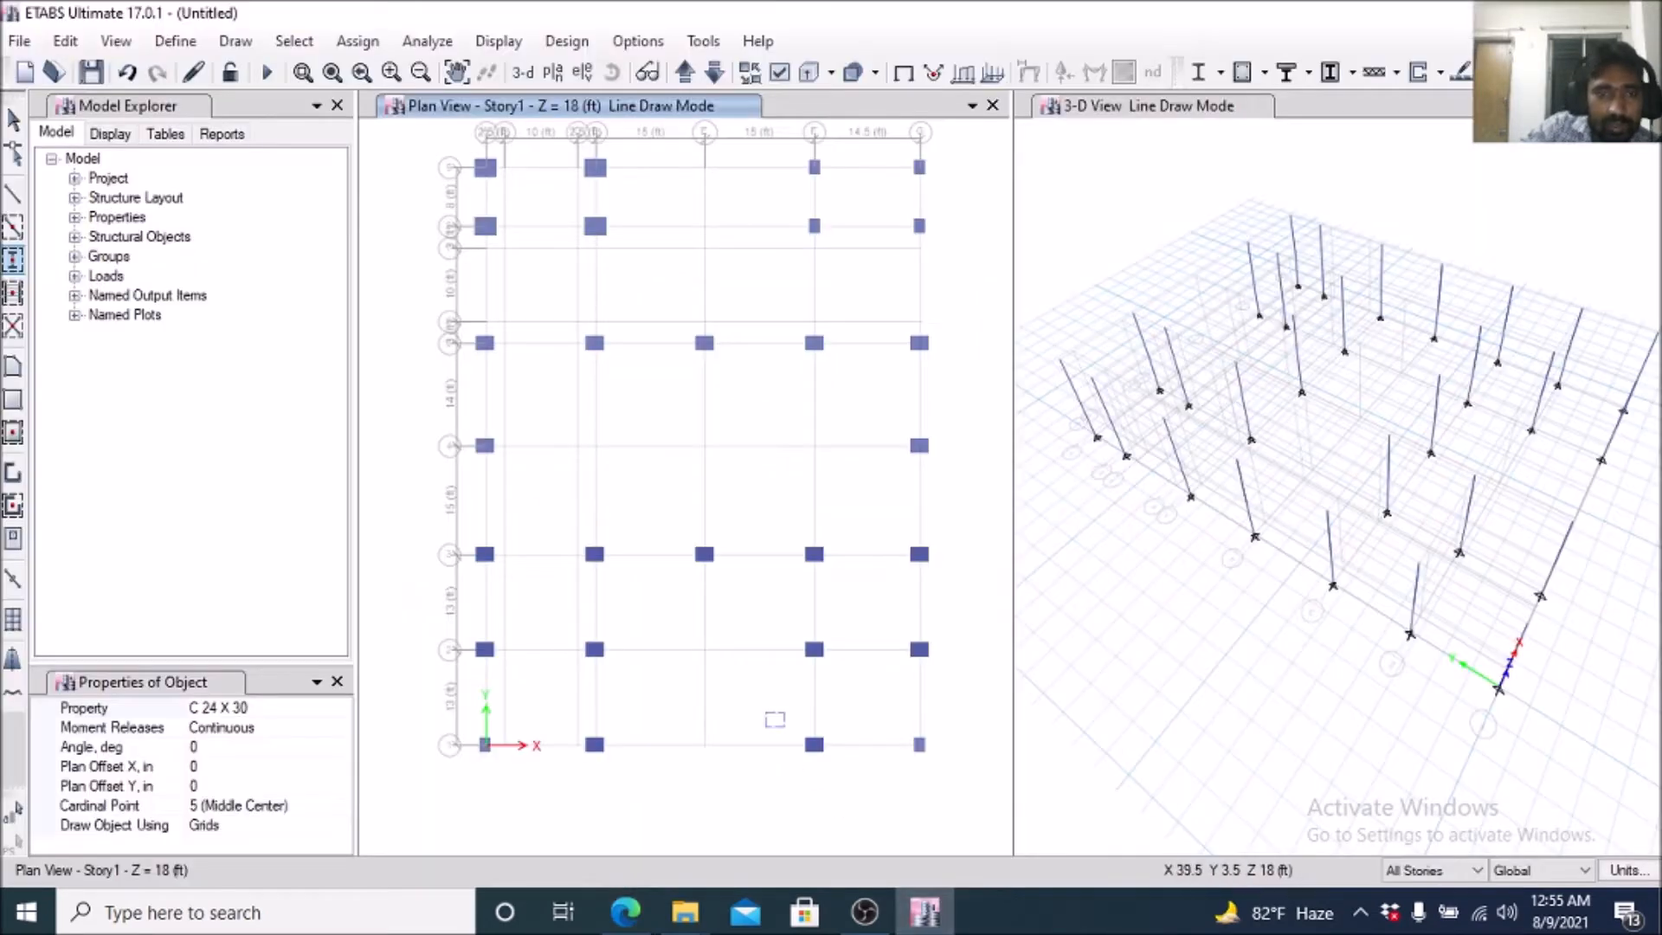
Set the column section property to C 24 Circular and place columns at grid points D4, E4 and F4.
{"action": "left_click", "coordinate": [310, 708]}
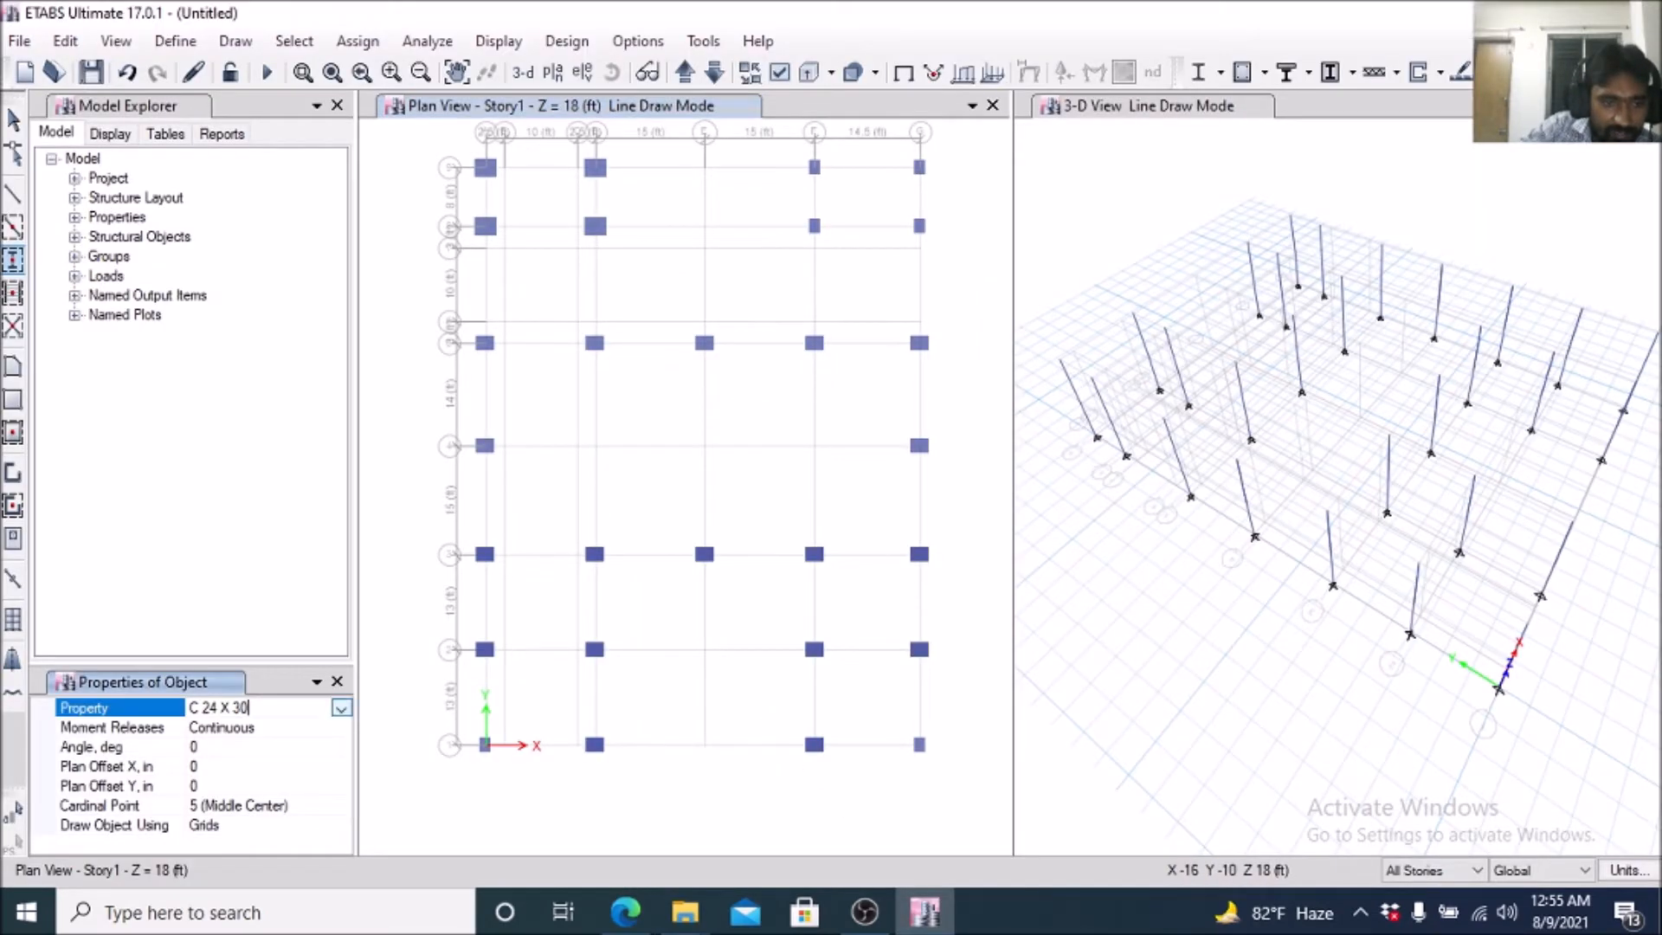
{"action": "left_click", "coordinate": [341, 708]}
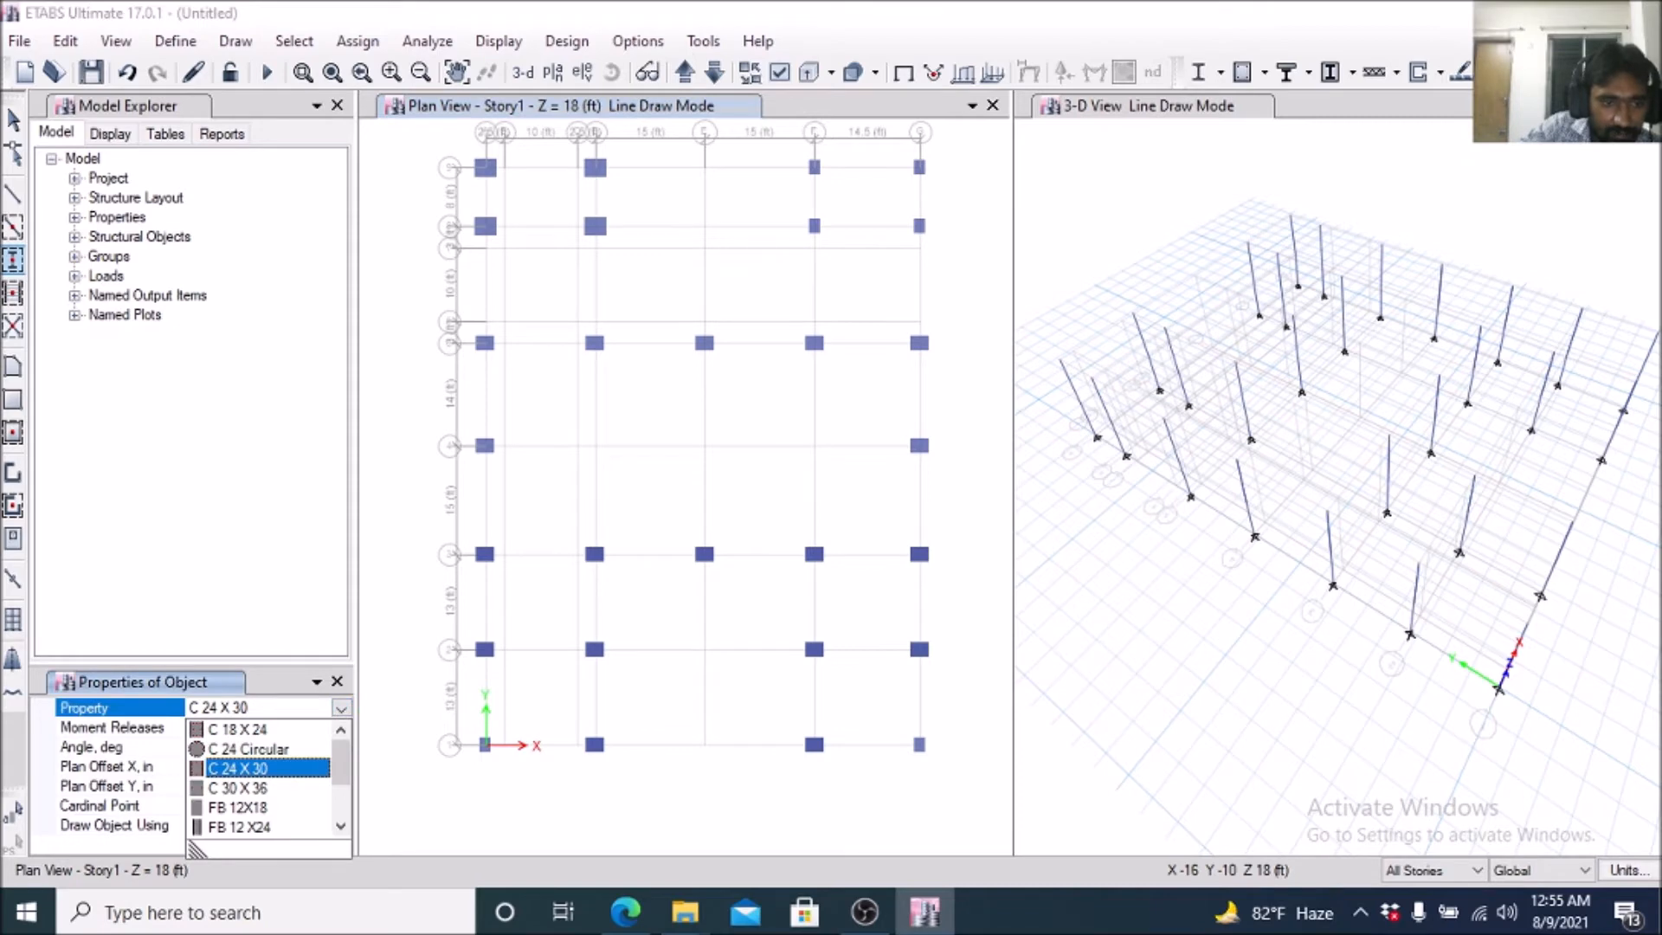
{"action": "left_click", "coordinate": [249, 750]}
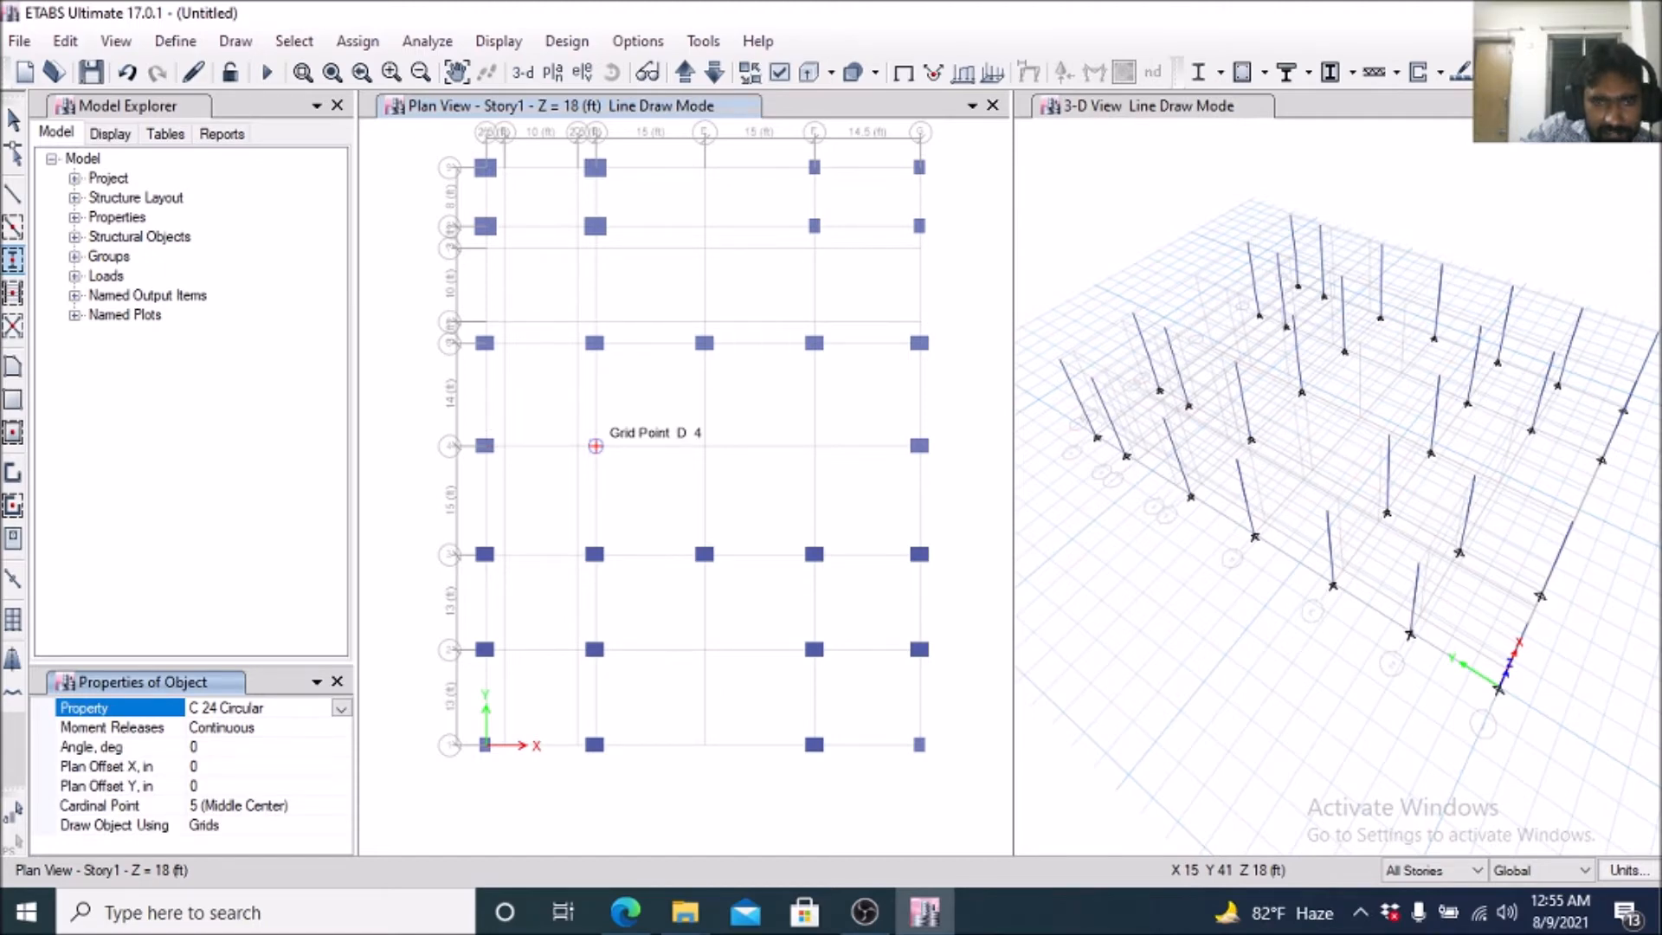
{"action": "left_click", "coordinate": [596, 446]}
{"action": "left_click", "coordinate": [705, 446]}
{"action": "left_click", "coordinate": [814, 446]}
{"action": "scroll", "coordinate": [724, 543], "scroll_direction": "down", "scroll_amount": 5}
{"action": "scroll", "coordinate": [724, 590], "scroll_direction": "up", "scroll_amount": 5}
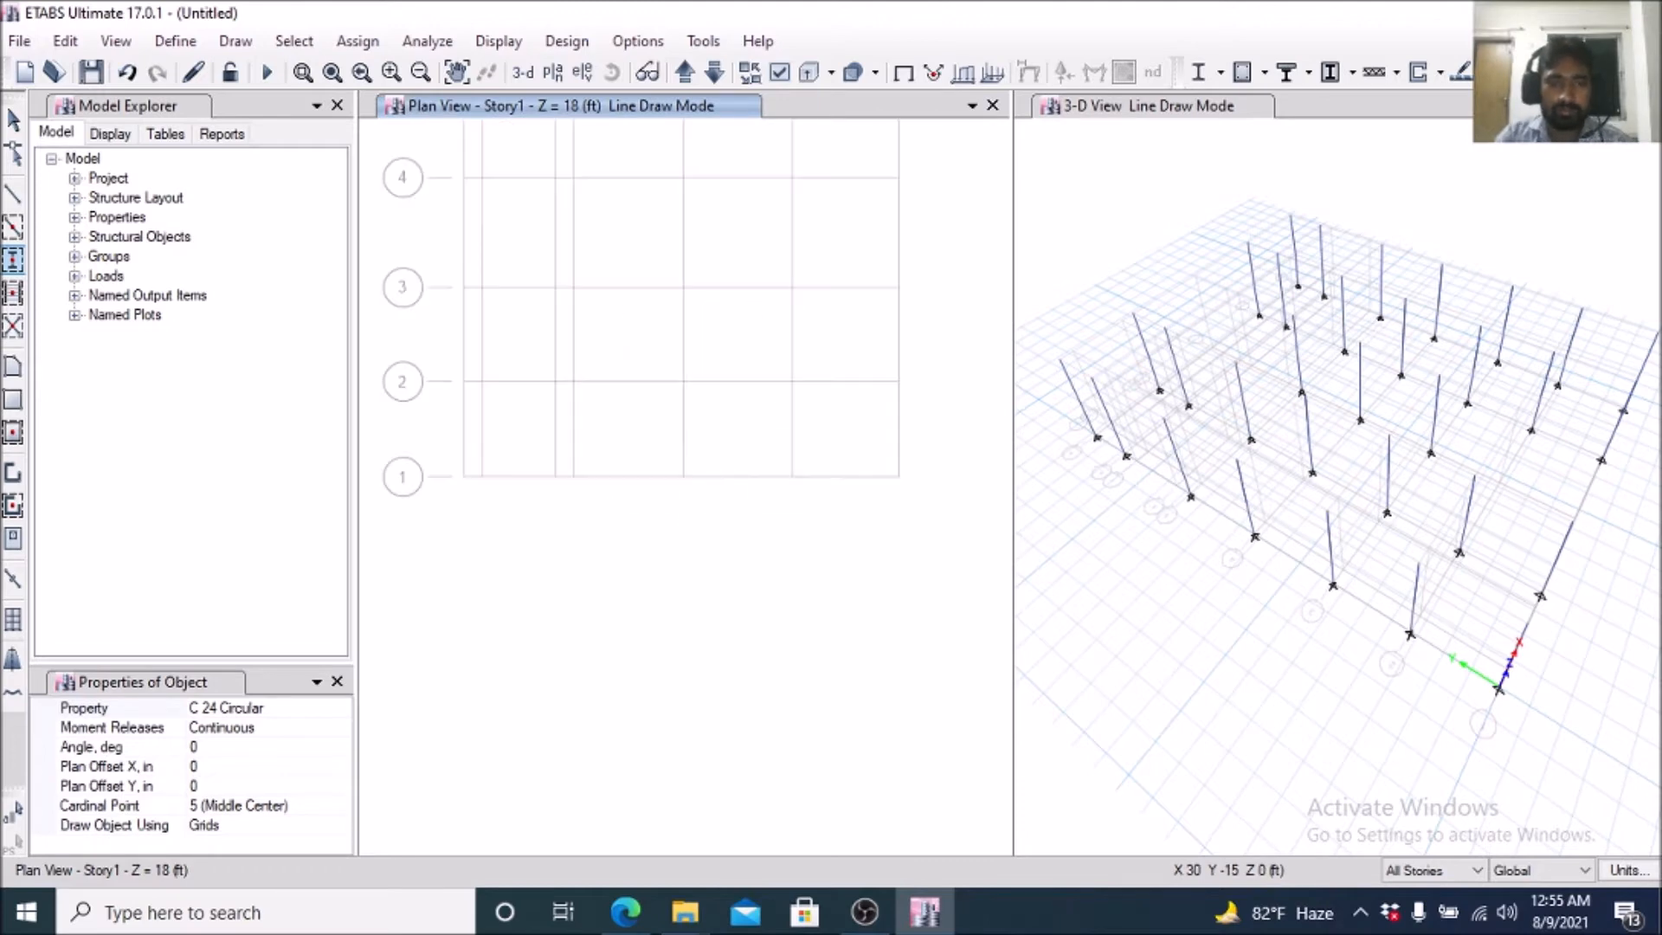
{"action": "scroll", "coordinate": [720, 584], "scroll_direction": "down", "scroll_amount": 4}
{"action": "scroll", "coordinate": [721, 585], "scroll_direction": "up", "scroll_amount": 4}
{"action": "scroll", "coordinate": [665, 627], "scroll_direction": "down", "scroll_amount": 4}
{"action": "scroll", "coordinate": [665, 628], "scroll_direction": "up", "scroll_amount": 4}
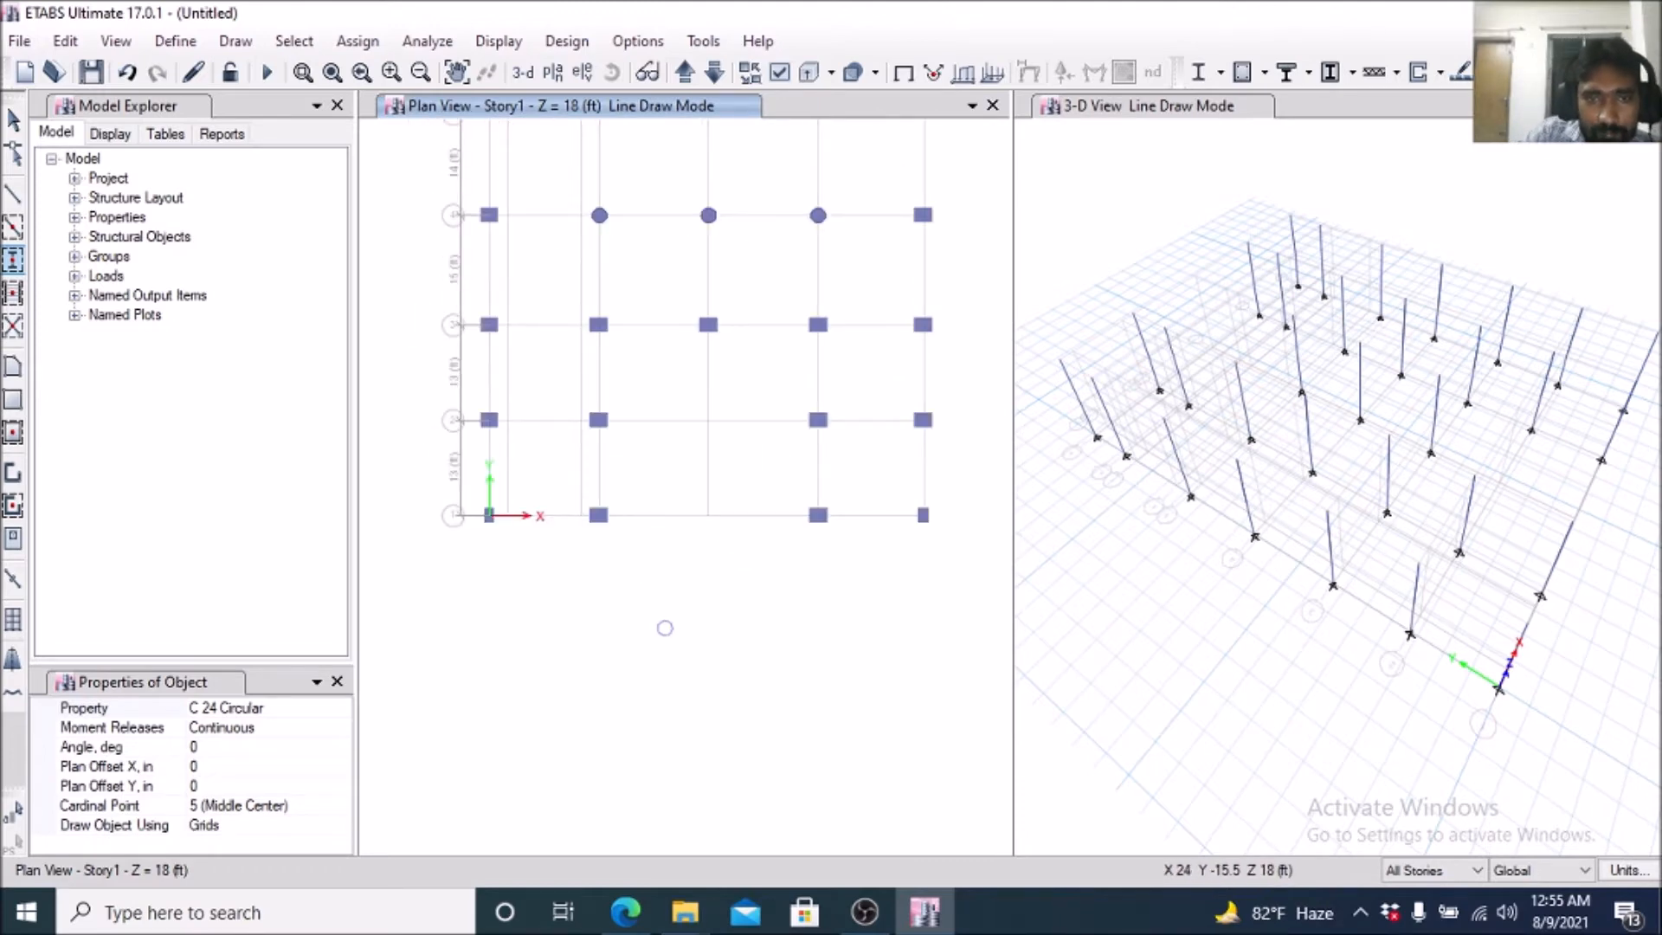
{"action": "scroll", "coordinate": [665, 628], "scroll_direction": "down", "scroll_amount": 3}
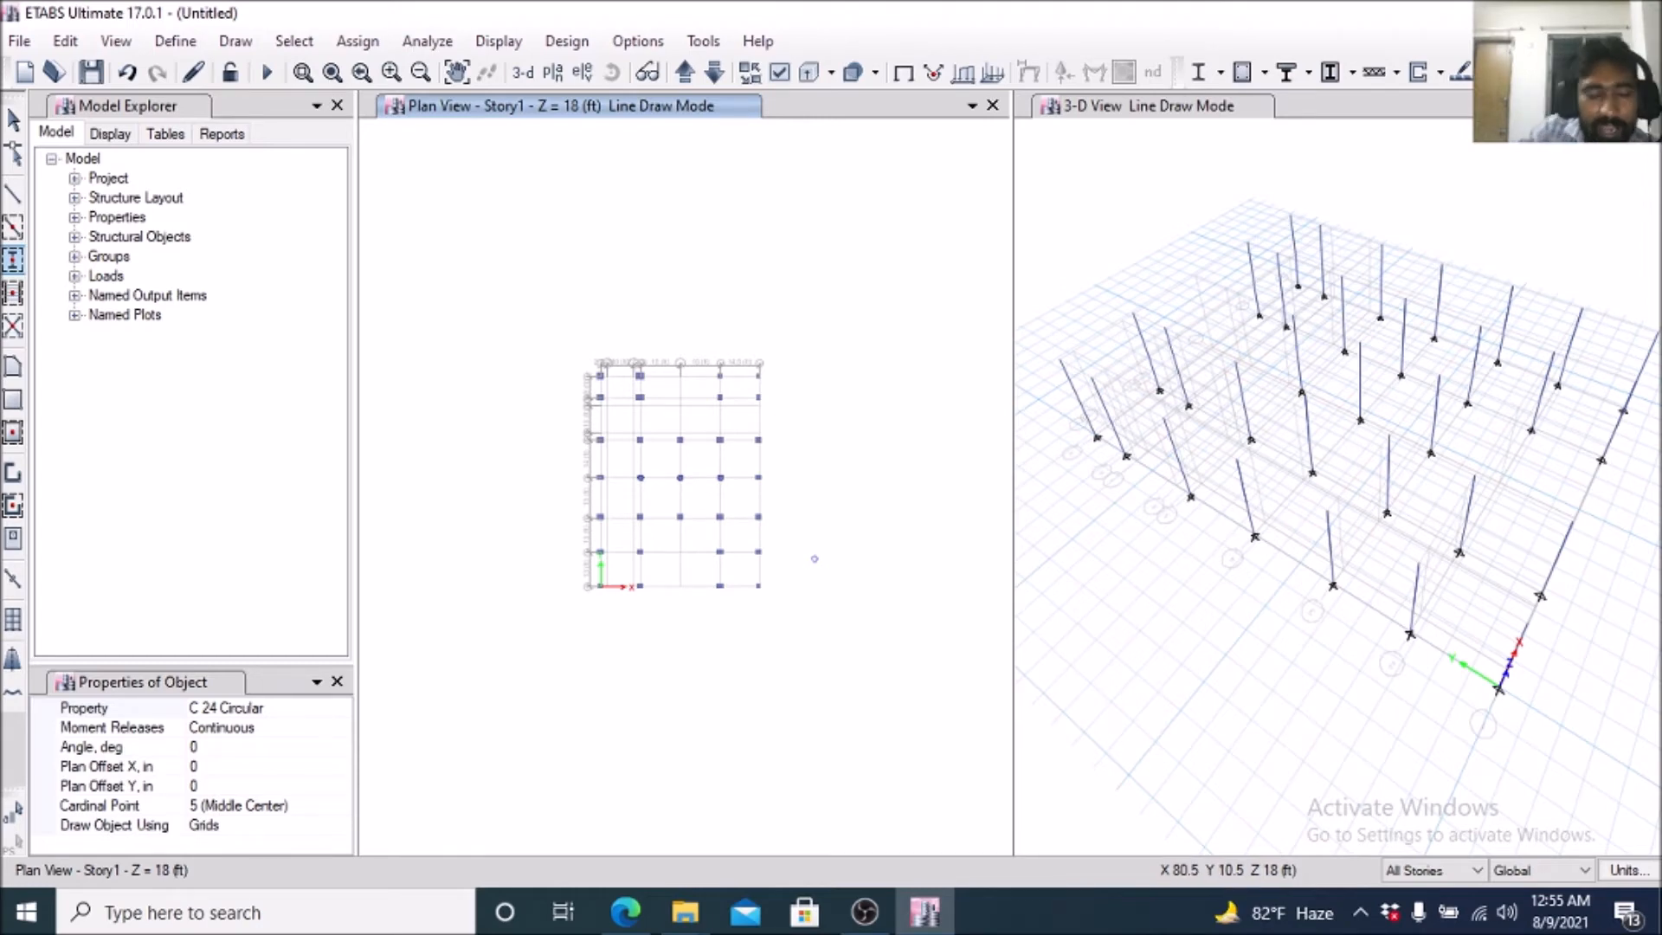
Exit column drawing and set the story drawing option to One Story.
{"action": "mouse_move", "coordinate": [1541, 870]}
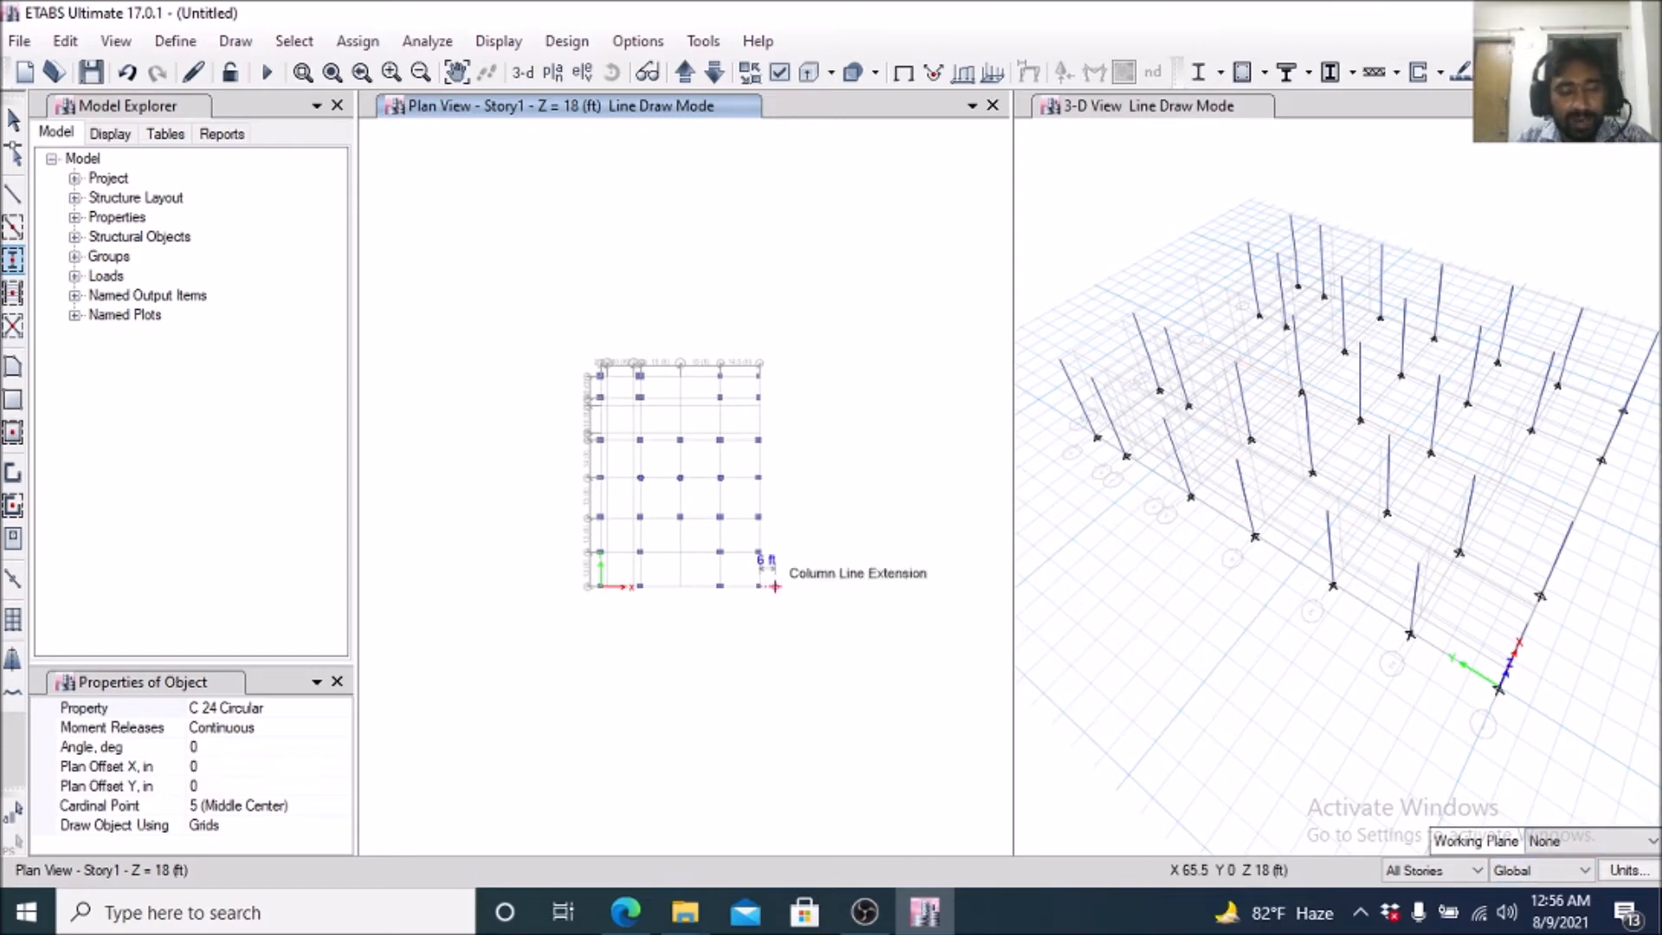
{"action": "key", "text": "Escape"}
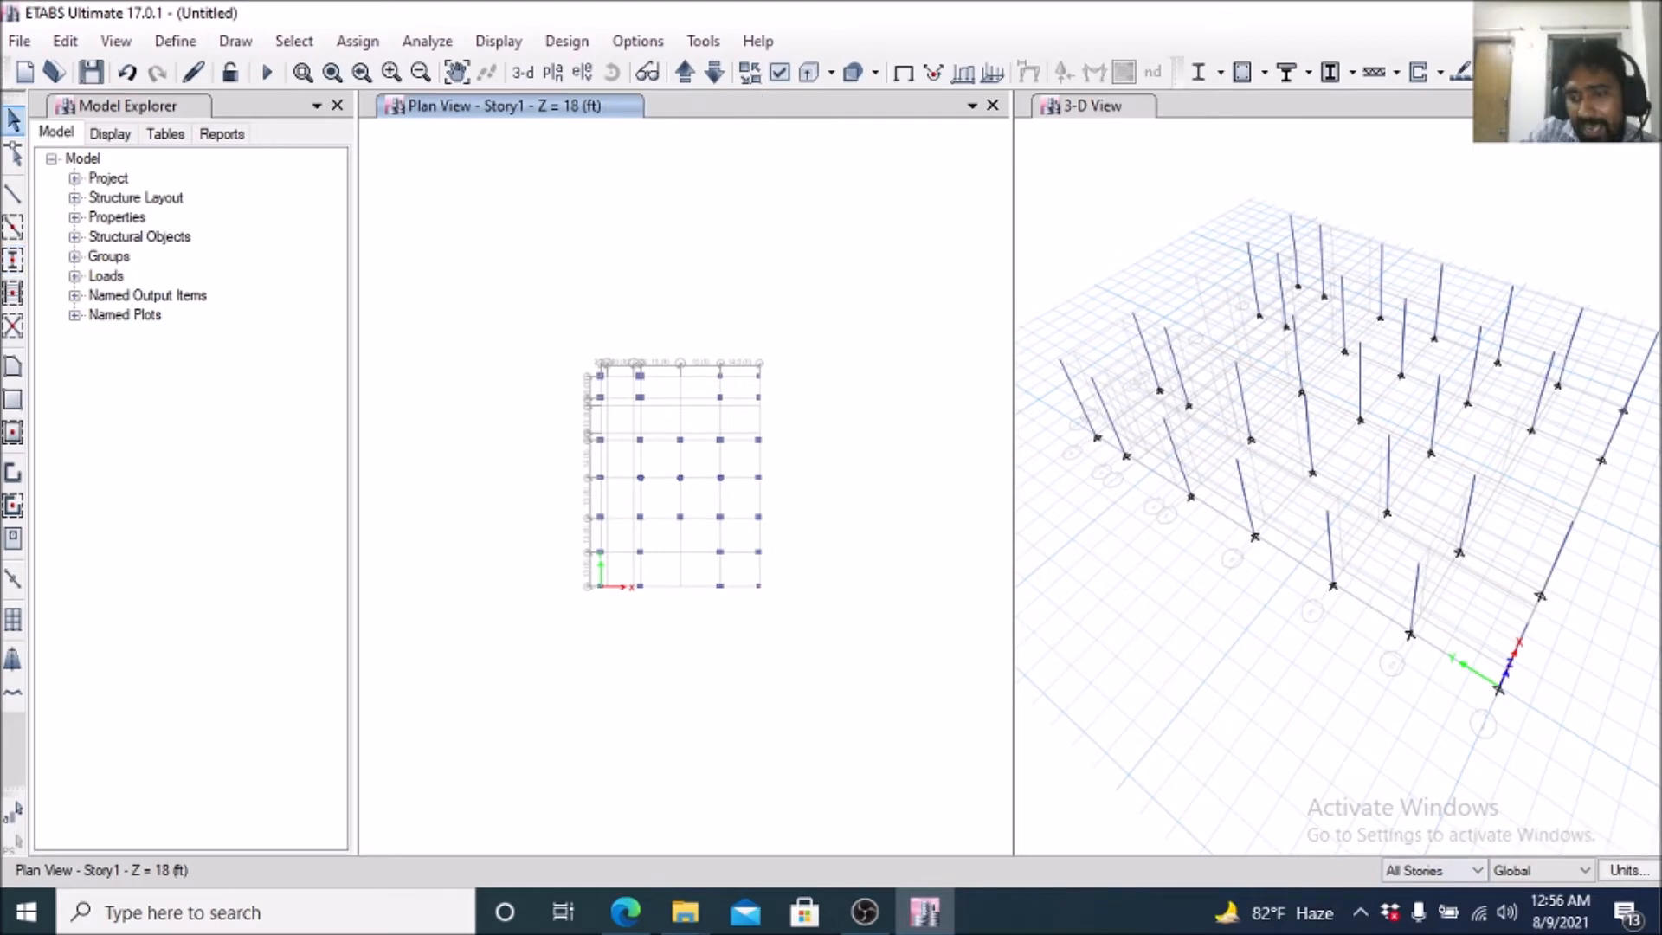
{"action": "left_click", "coordinate": [1435, 870]}
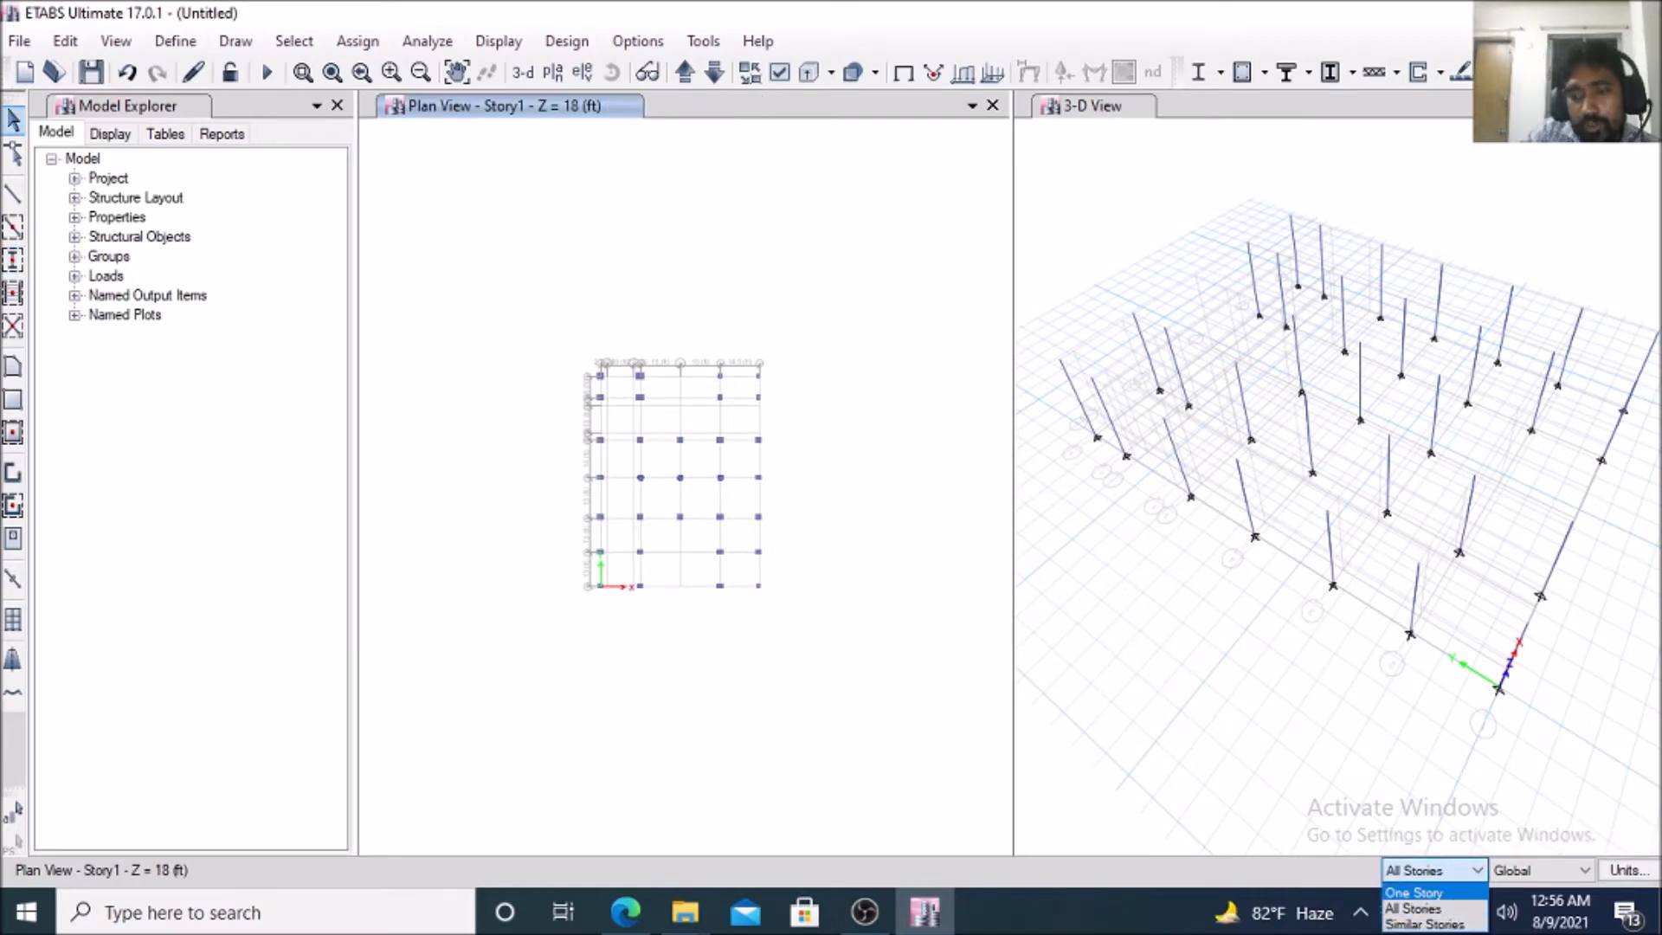
{"action": "left_click", "coordinate": [1414, 892]}
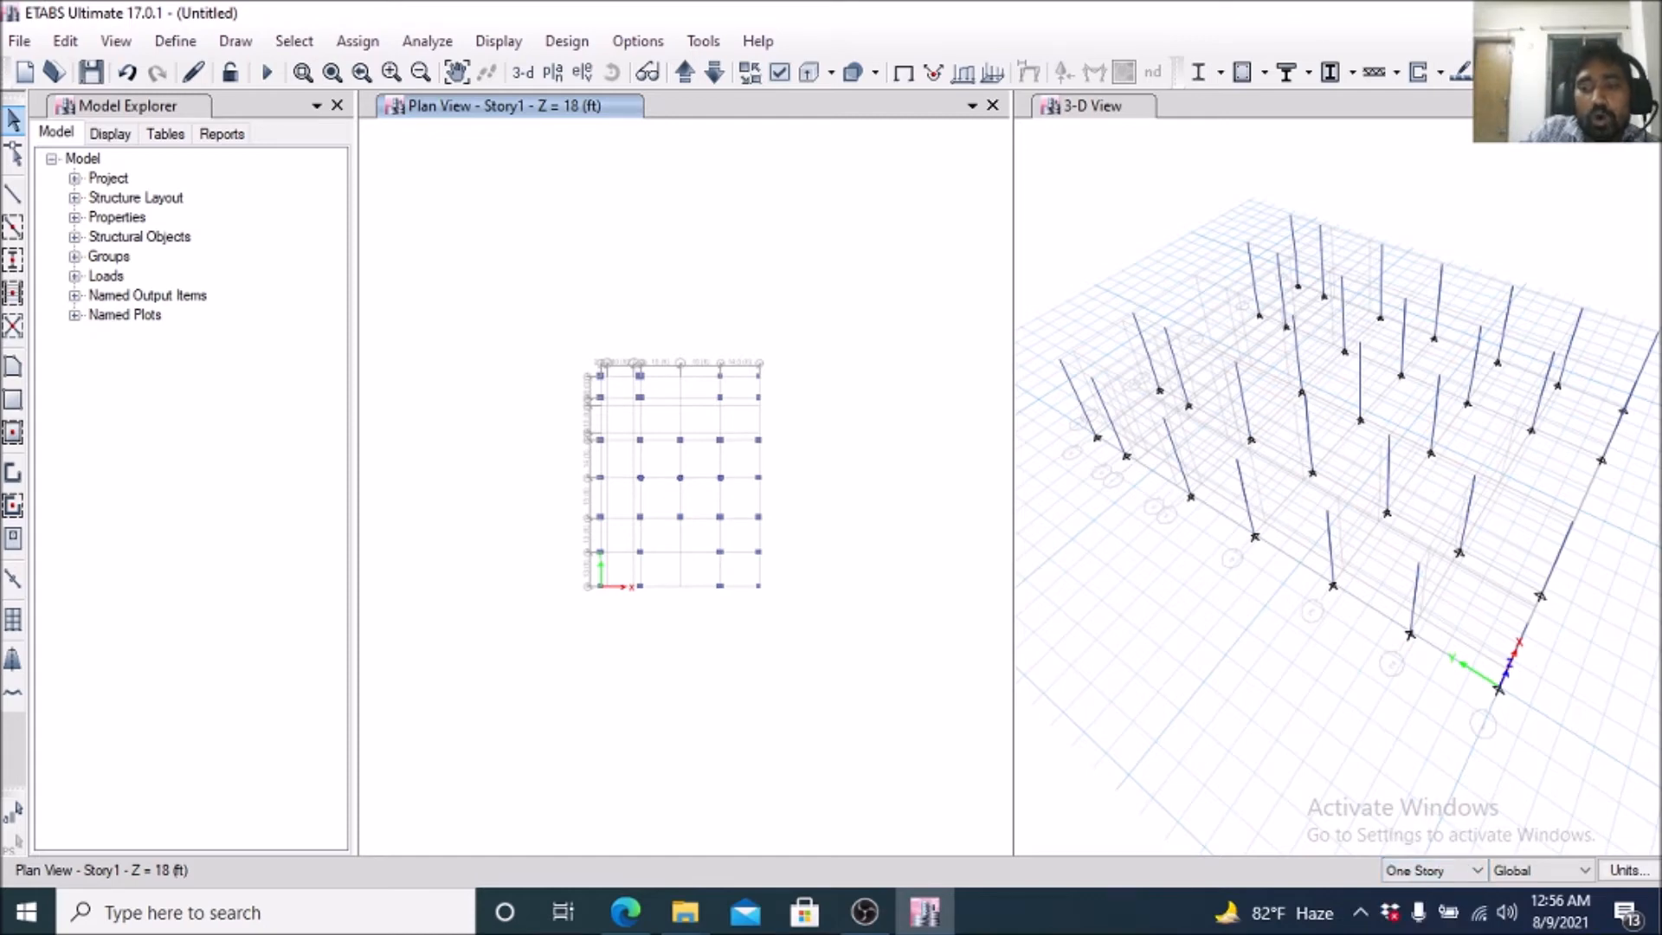
Review the placed columns in plan, switch to Microsoft Edge, and compare them with H Shape.pdf and the layout and column sizes in H Shape GB.pdf.
{"action": "scroll", "coordinate": [794, 488], "scroll_direction": "up", "scroll_amount": 5}
{"action": "scroll", "coordinate": [799, 521], "scroll_direction": "down", "scroll_amount": 5}
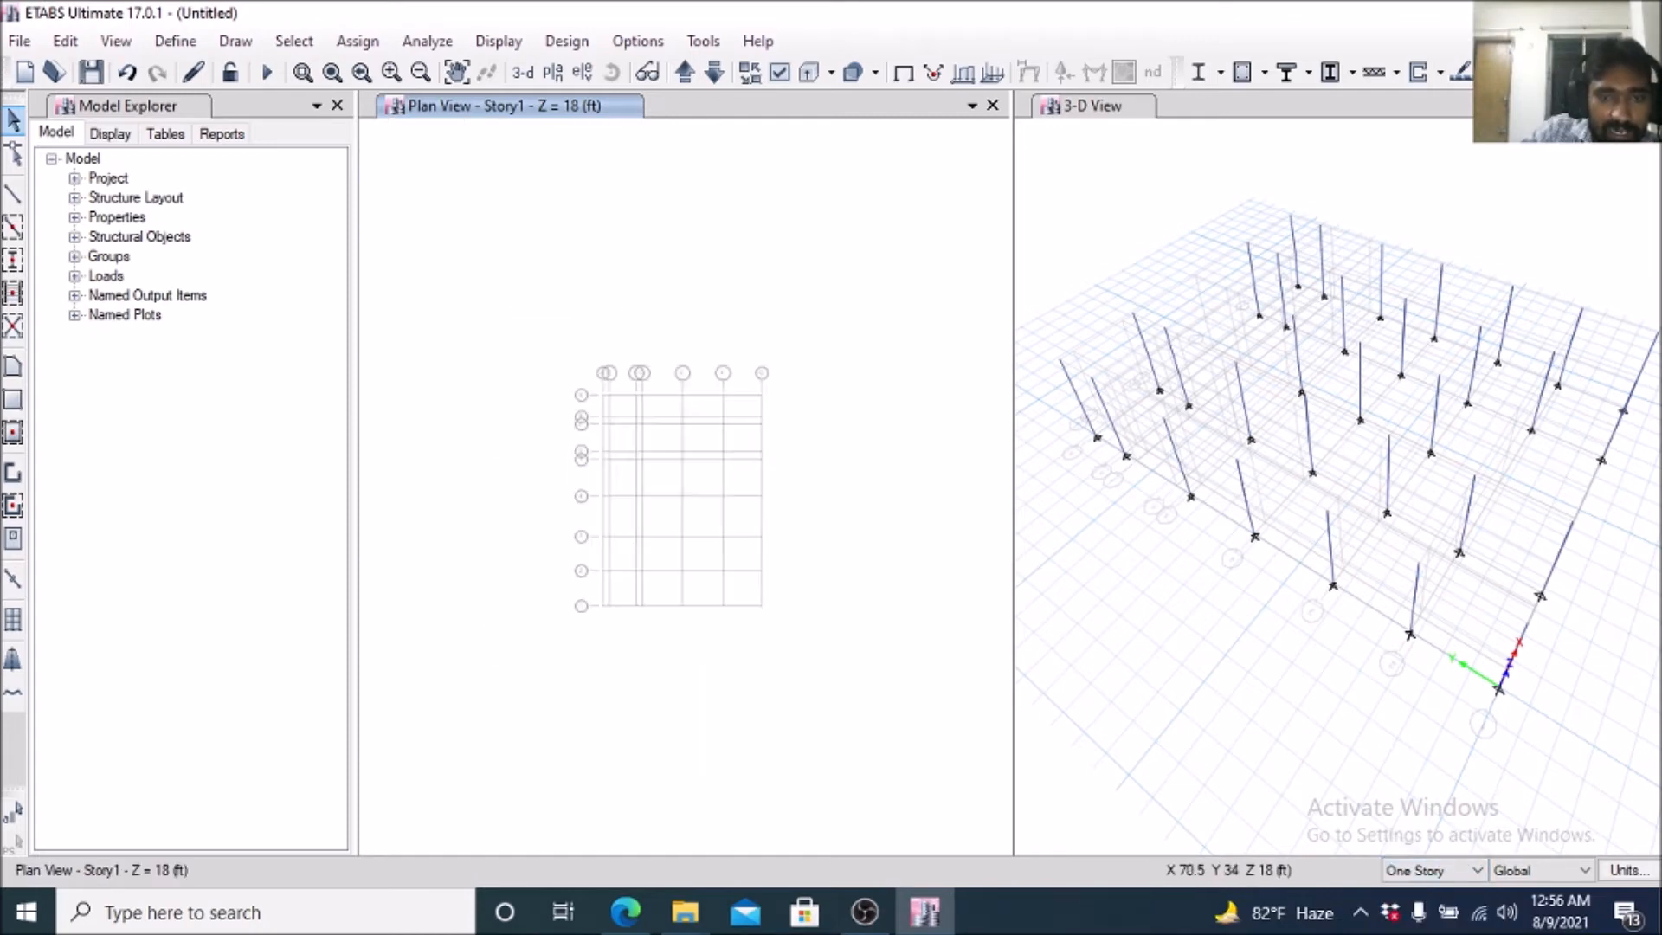
{"action": "scroll", "coordinate": [731, 492], "scroll_direction": "up", "scroll_amount": 4}
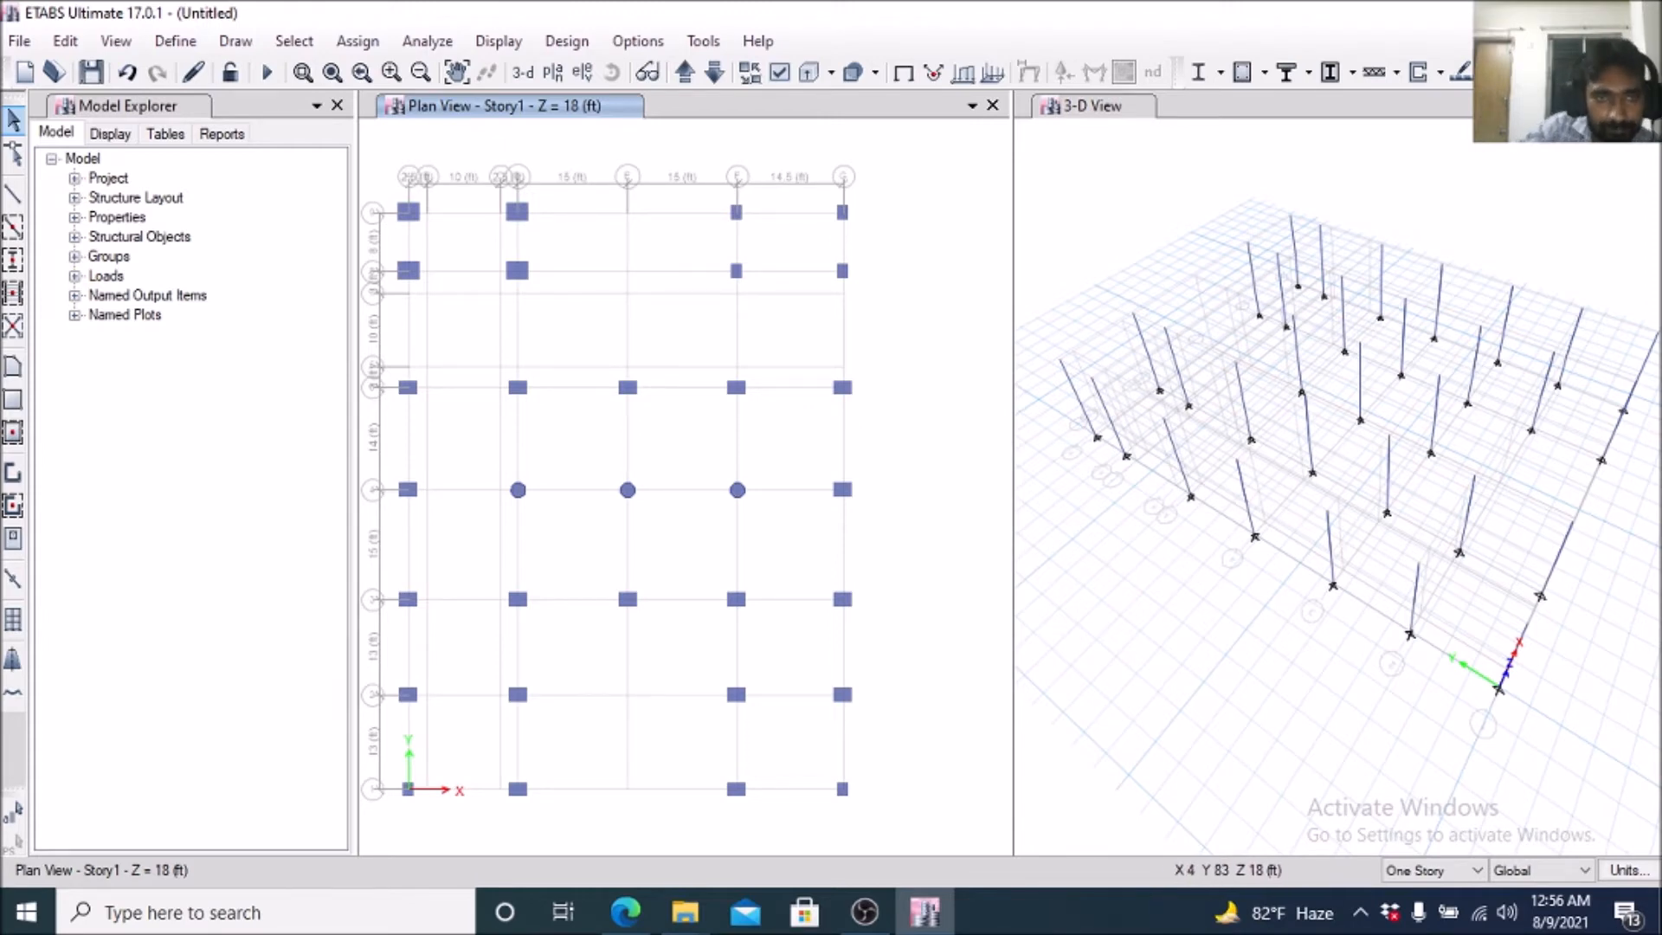
{"action": "left_click", "coordinate": [625, 912]}
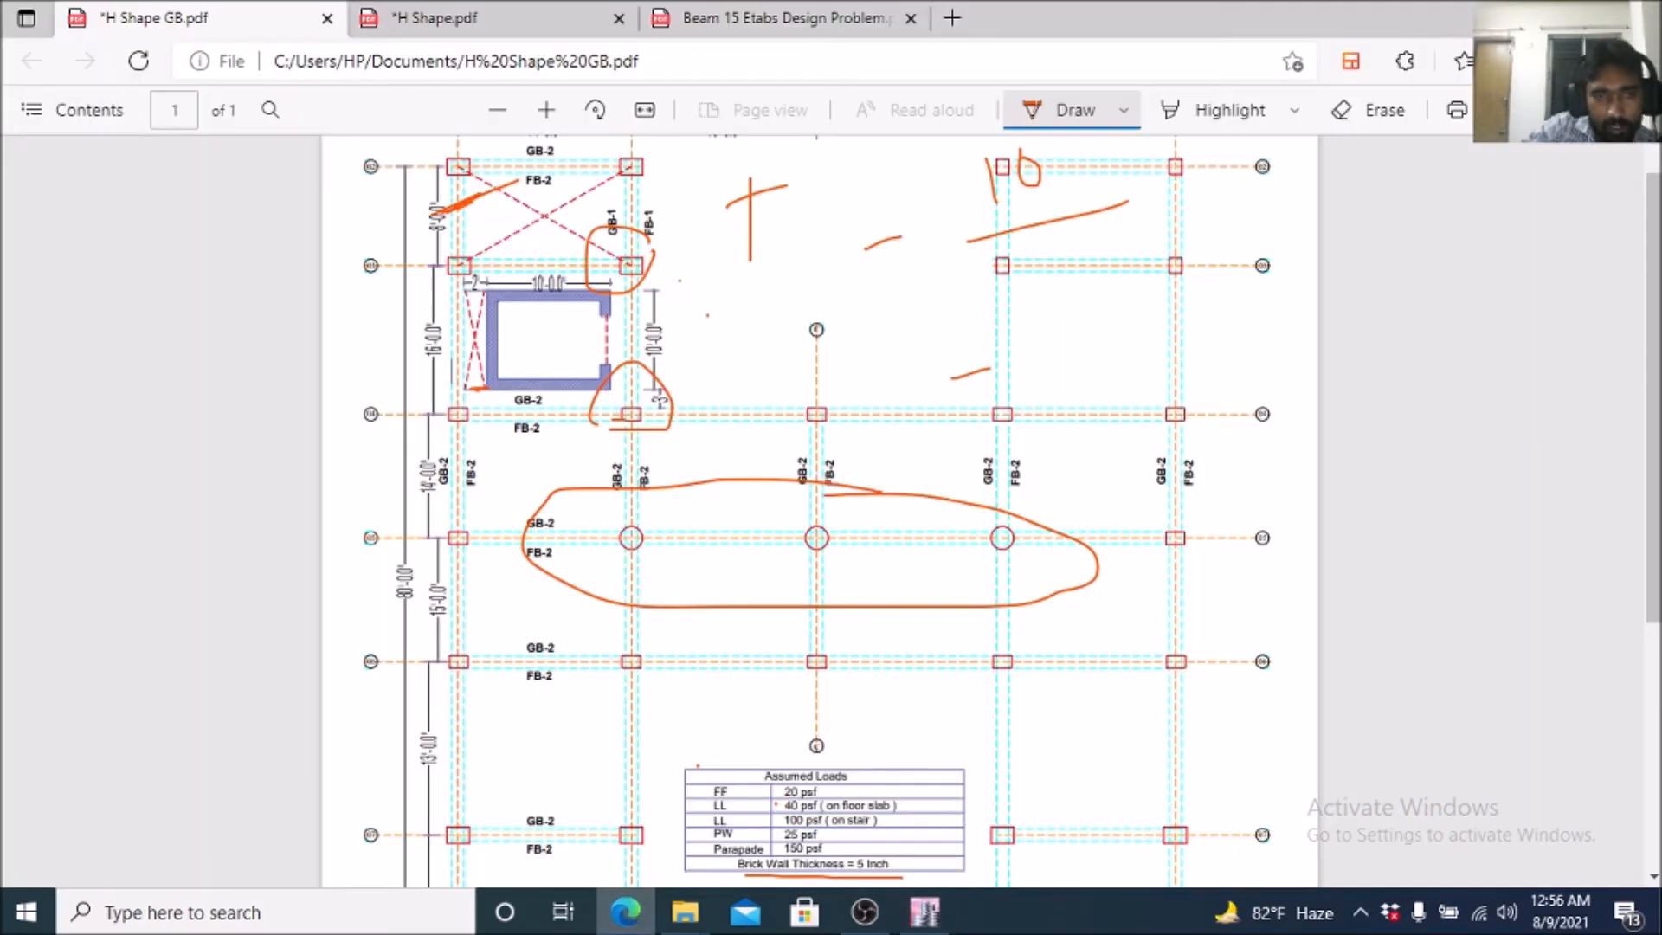
{"action": "key", "text": "ctrl+Tab"}
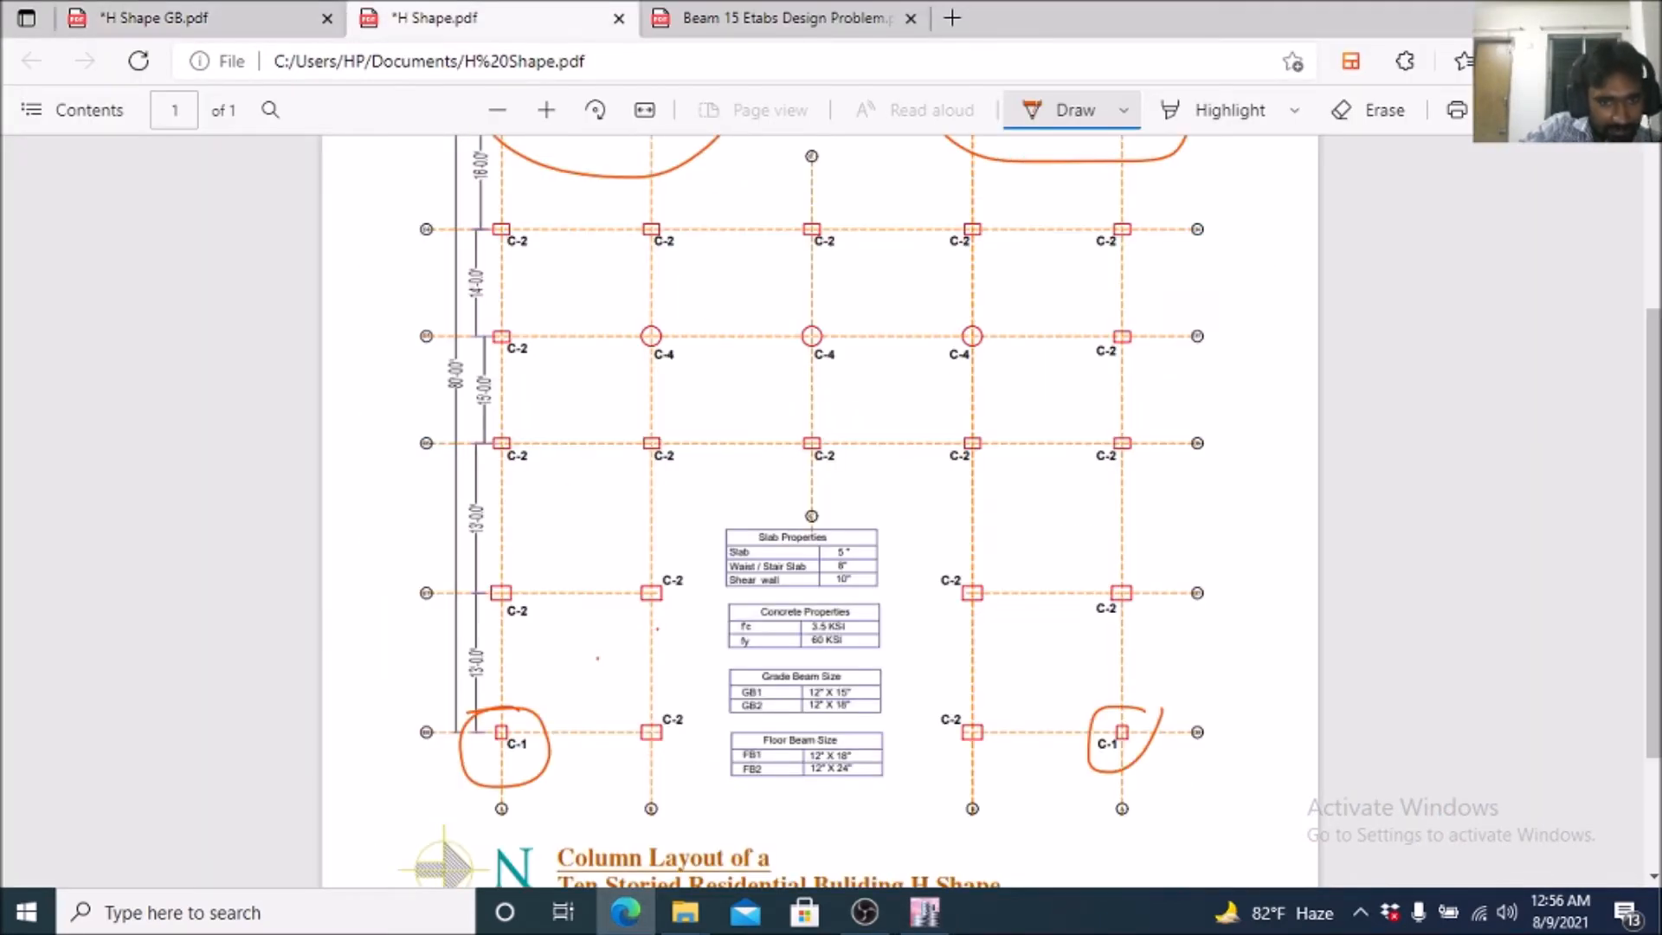
{"action": "key", "text": "ctrl+shift+Tab"}
{"action": "scroll", "coordinate": [817, 511], "scroll_direction": "down", "scroll_amount": 5}
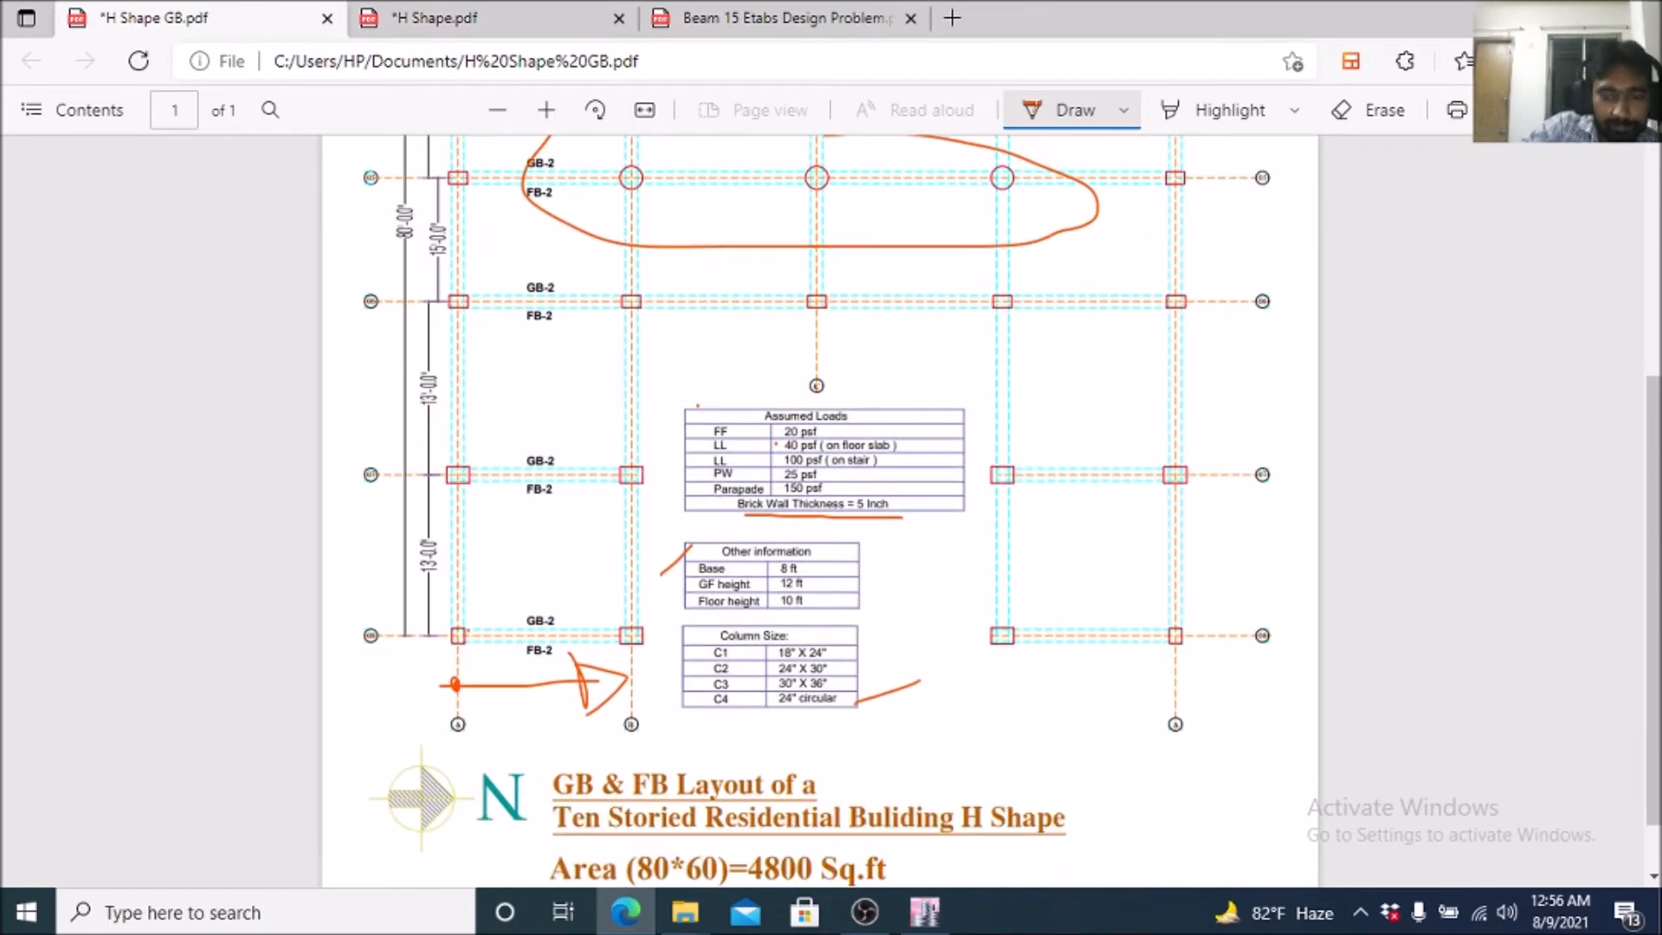
{"action": "scroll", "coordinate": [818, 511], "scroll_direction": "up", "scroll_amount": 5}
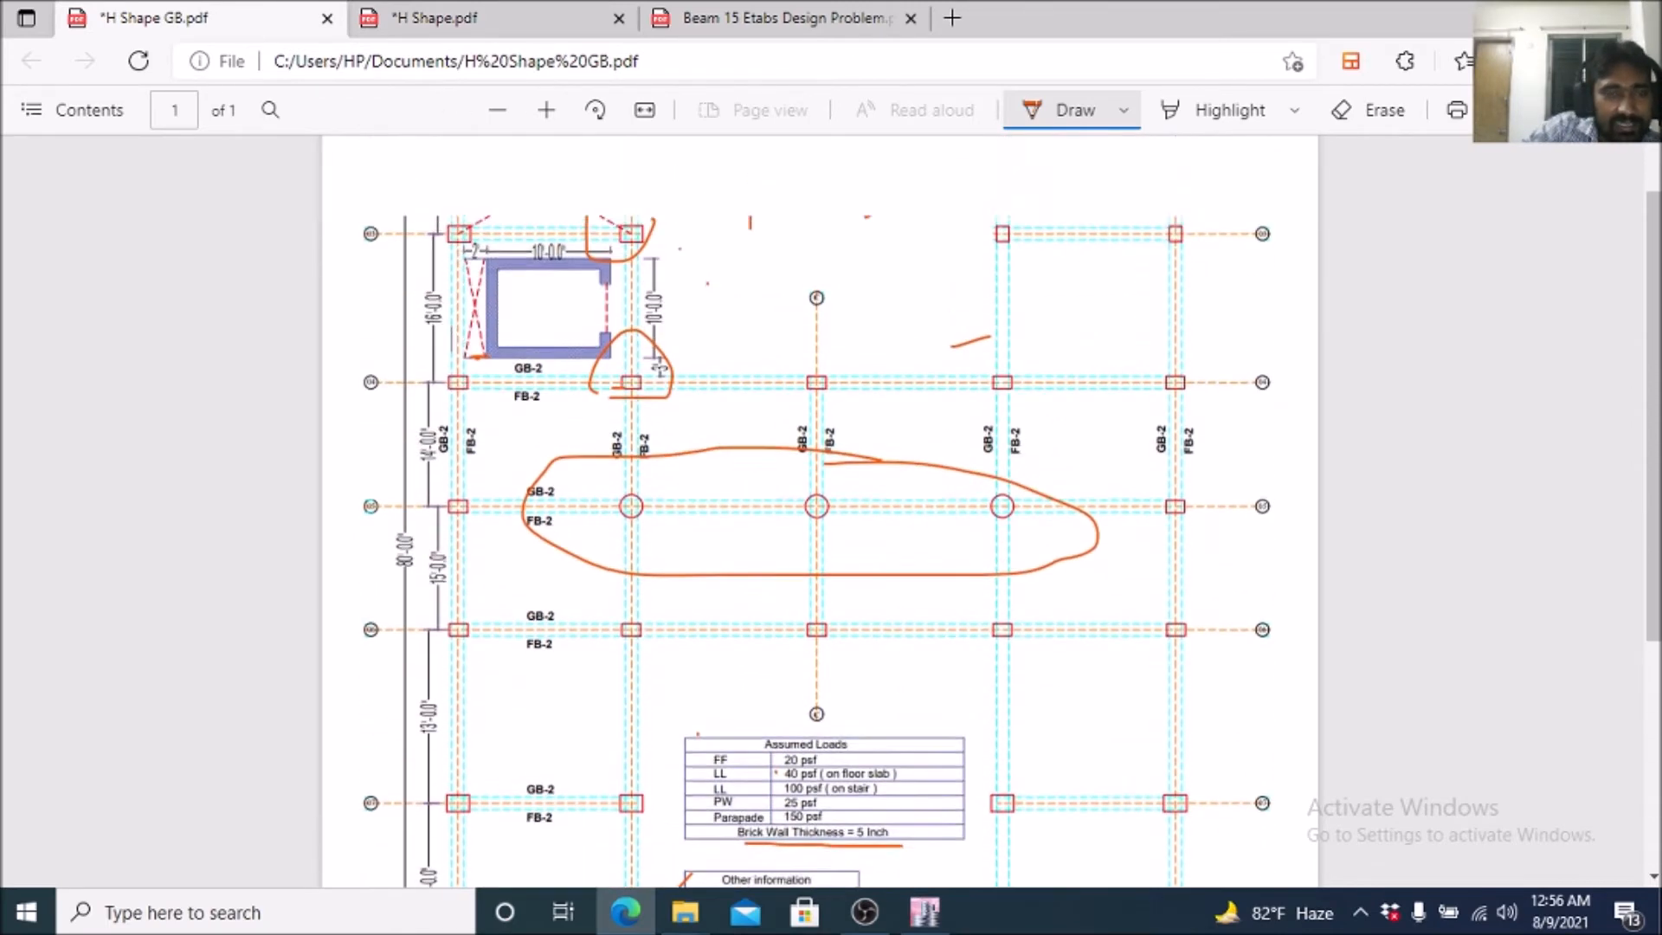
Loop the short FB-1 beam spans in H Shape GB.pdf, review the rest of the beam layout and column sizes, and return to ETABS.
{"action": "scroll", "coordinate": [817, 511], "scroll_direction": "up", "scroll_amount": 2}
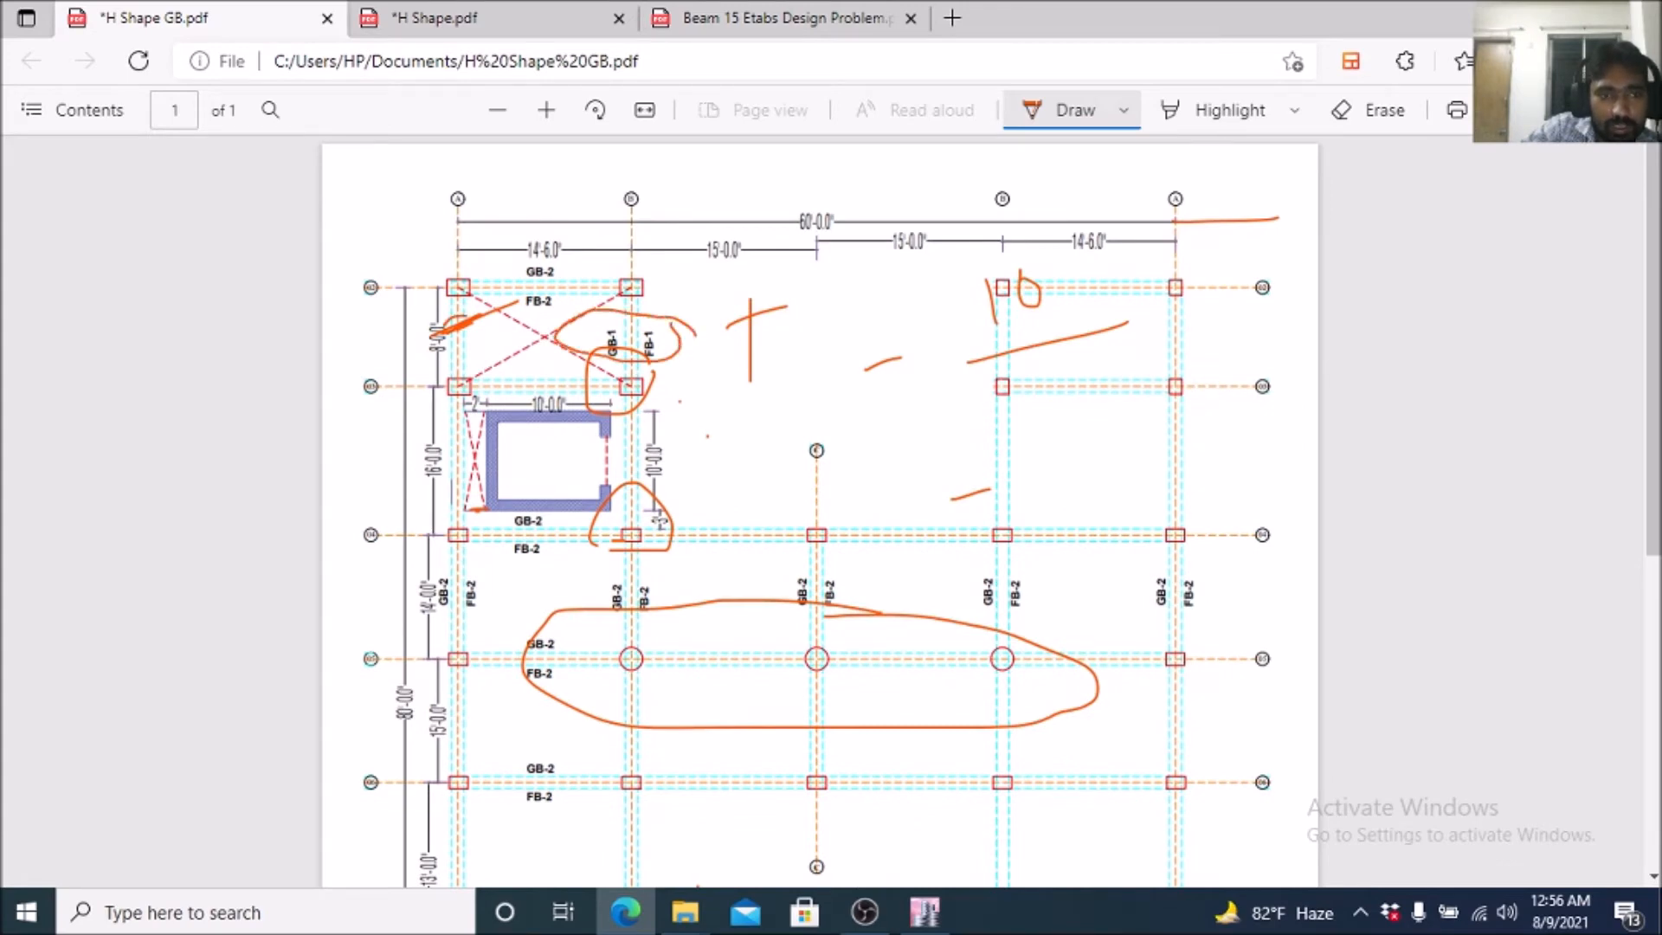
{"action": "mouse_move", "coordinate": [969, 322]}
{"action": "left_mouse_down"}
{"action": "mouse_move", "coordinate": [1053, 337]}
{"action": "mouse_move", "coordinate": [968, 321]}
{"action": "left_mouse_up"}
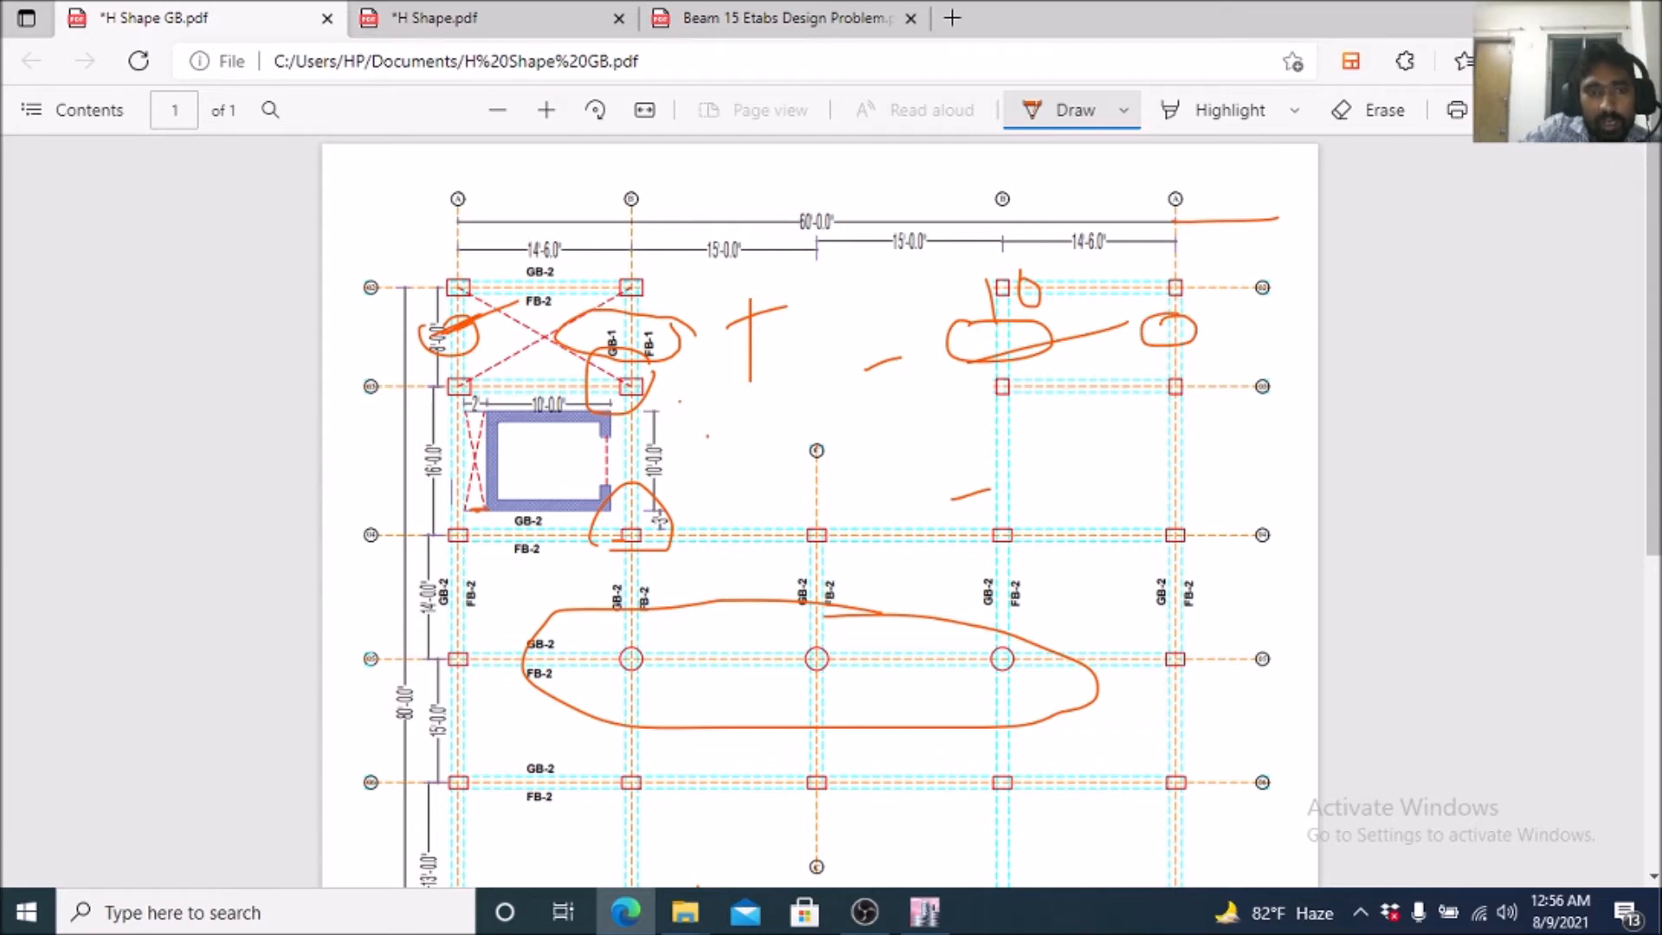
{"action": "scroll", "coordinate": [818, 511], "scroll_direction": "down", "scroll_amount": 1}
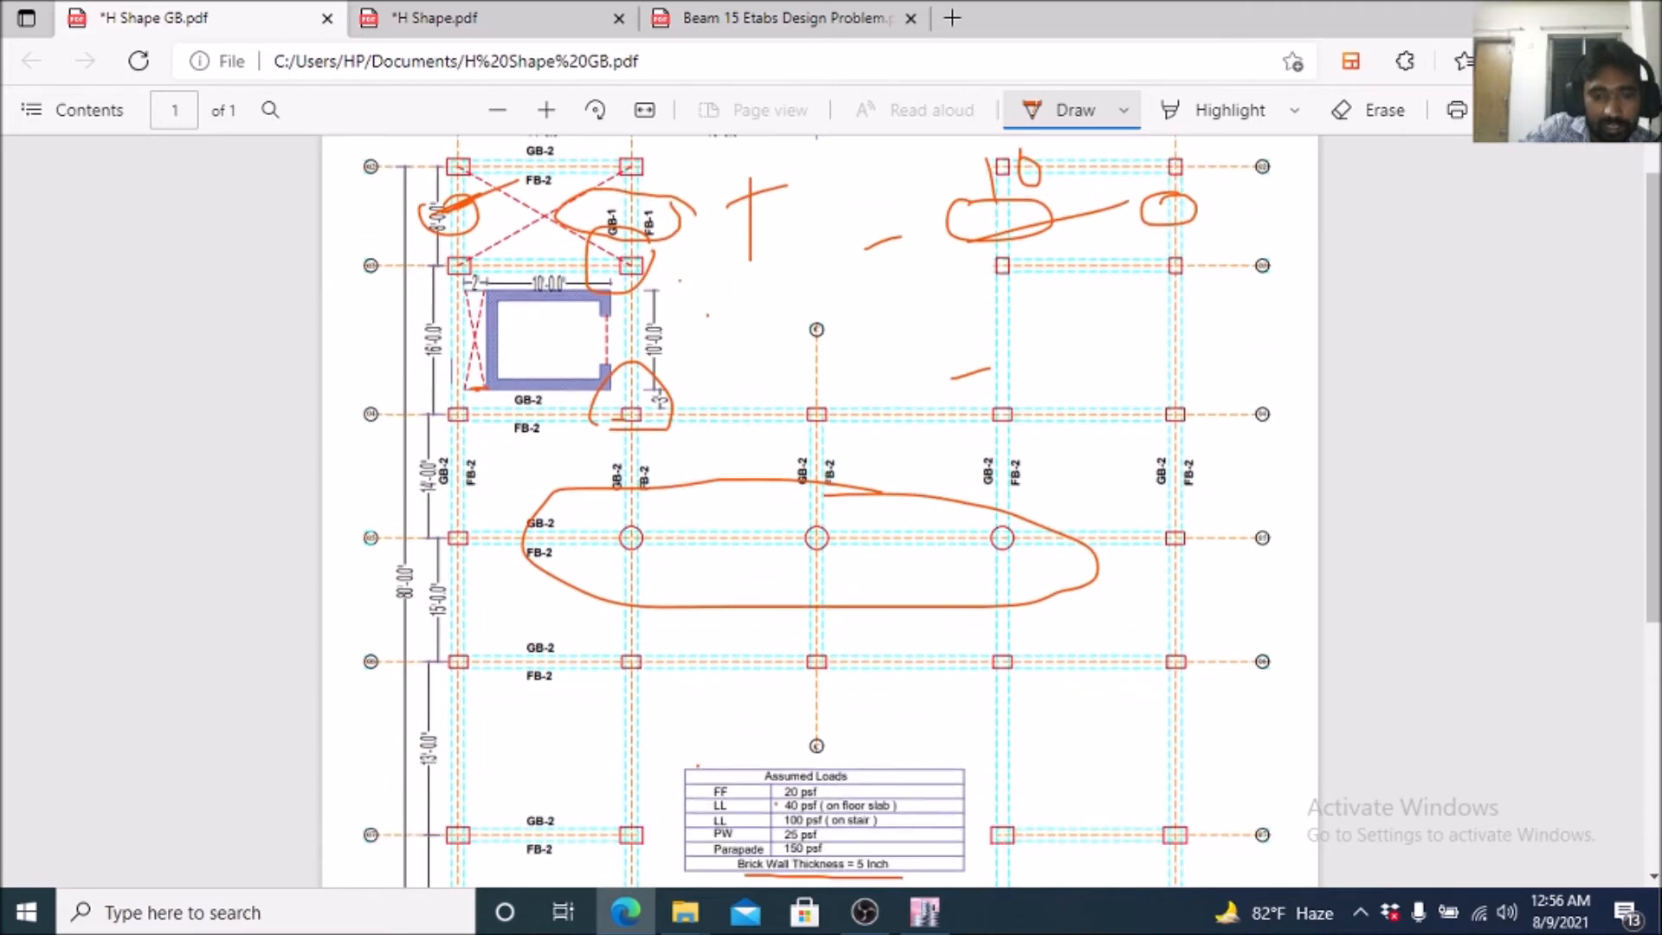
{"action": "scroll", "coordinate": [818, 511], "scroll_direction": "down", "scroll_amount": 2}
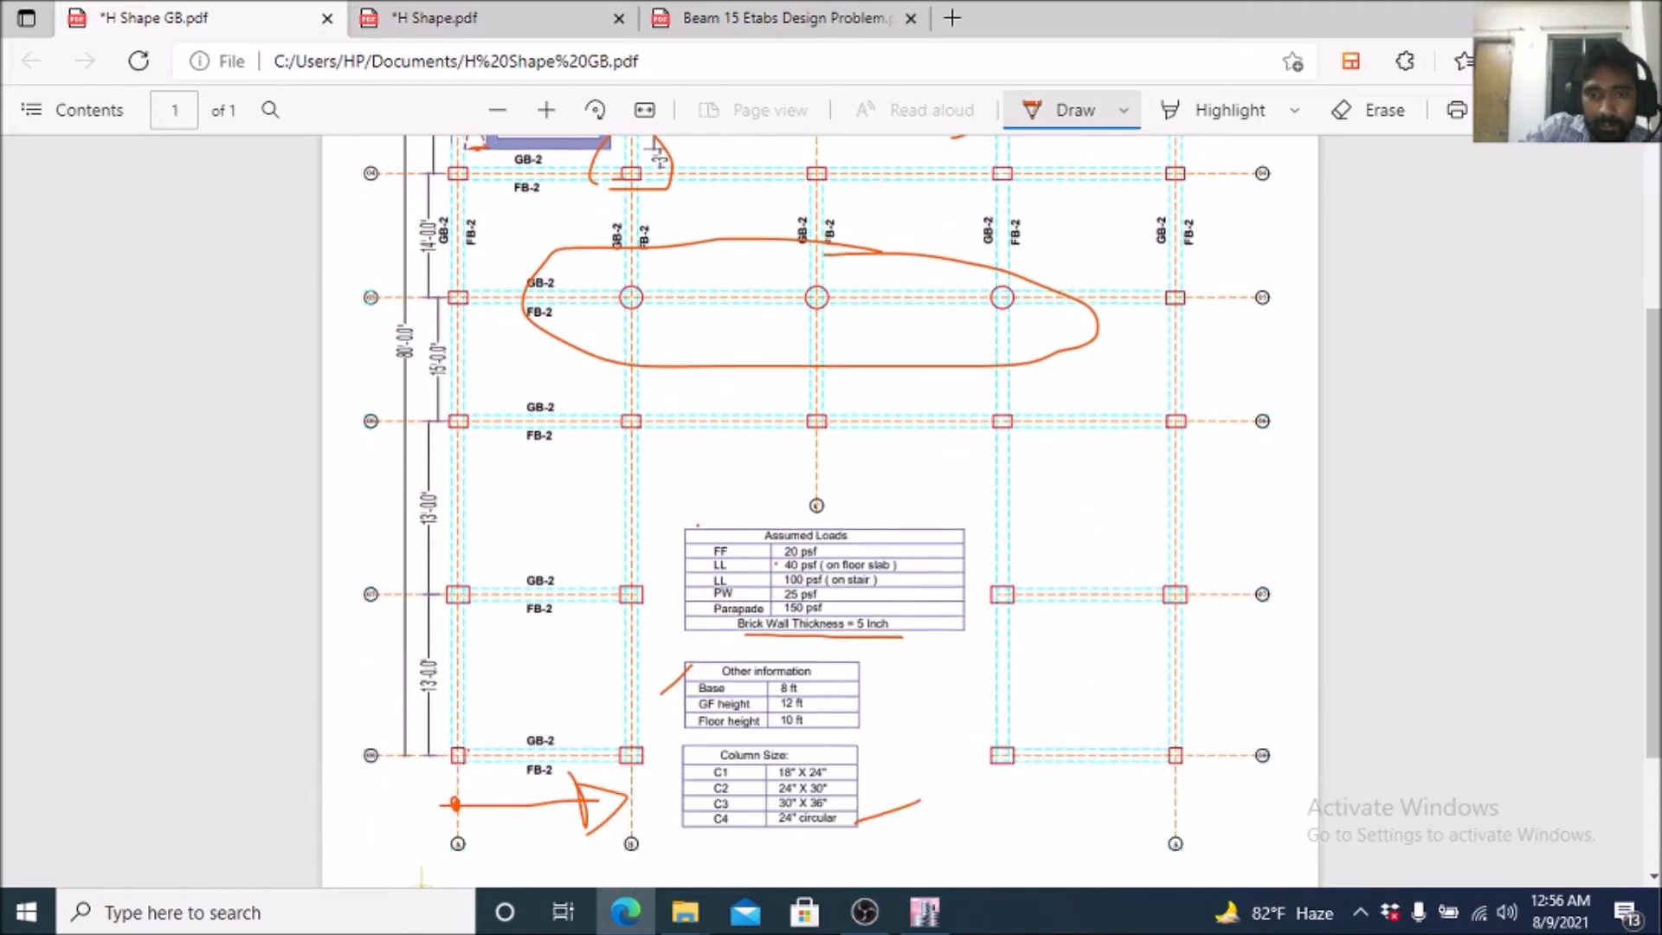
{"action": "left_click", "coordinate": [925, 911]}
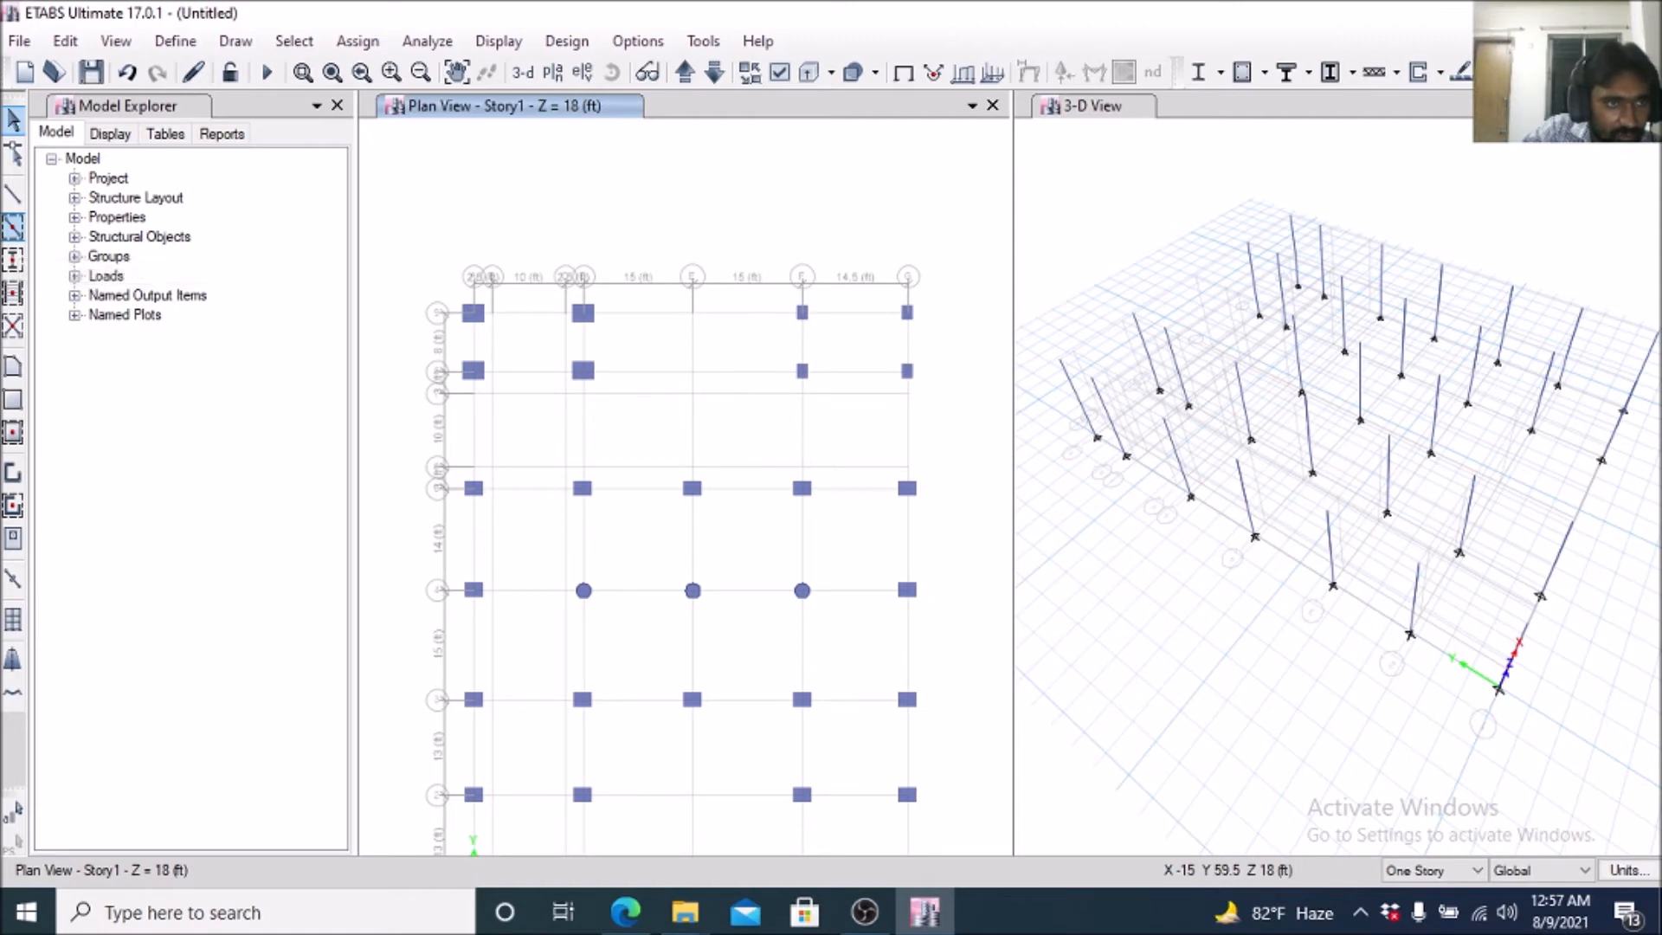
Start drawing frame lines over grid segments with the section property set to FB 12X18.
{"action": "left_click", "coordinate": [13, 227]}
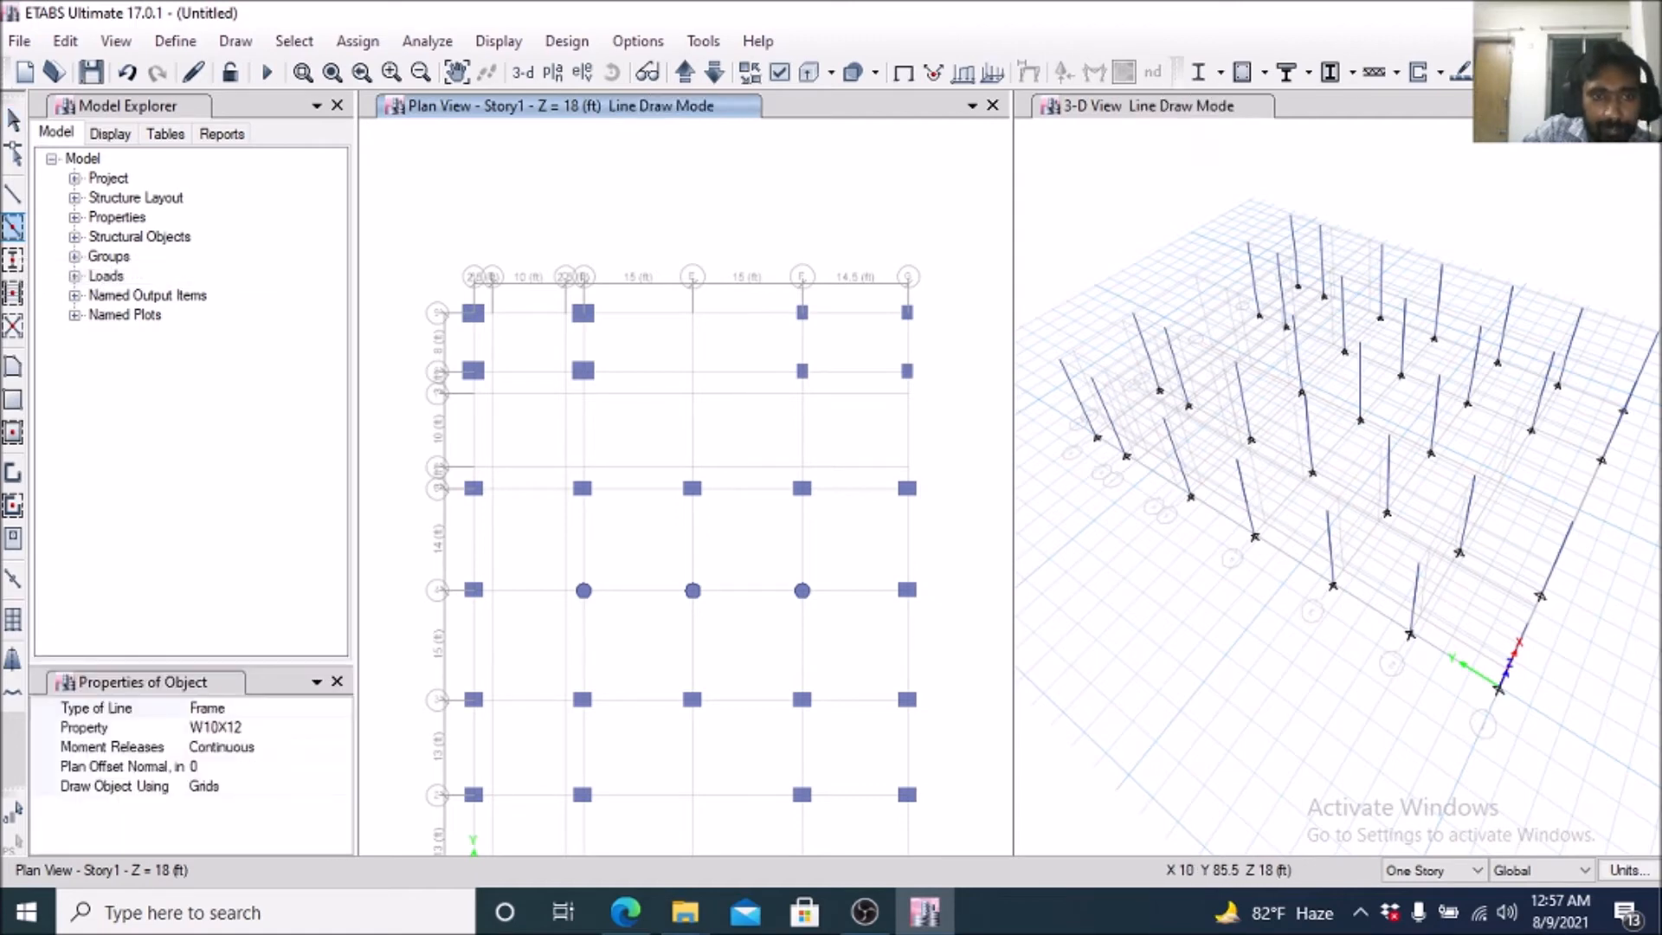
{"action": "left_click", "coordinate": [246, 728]}
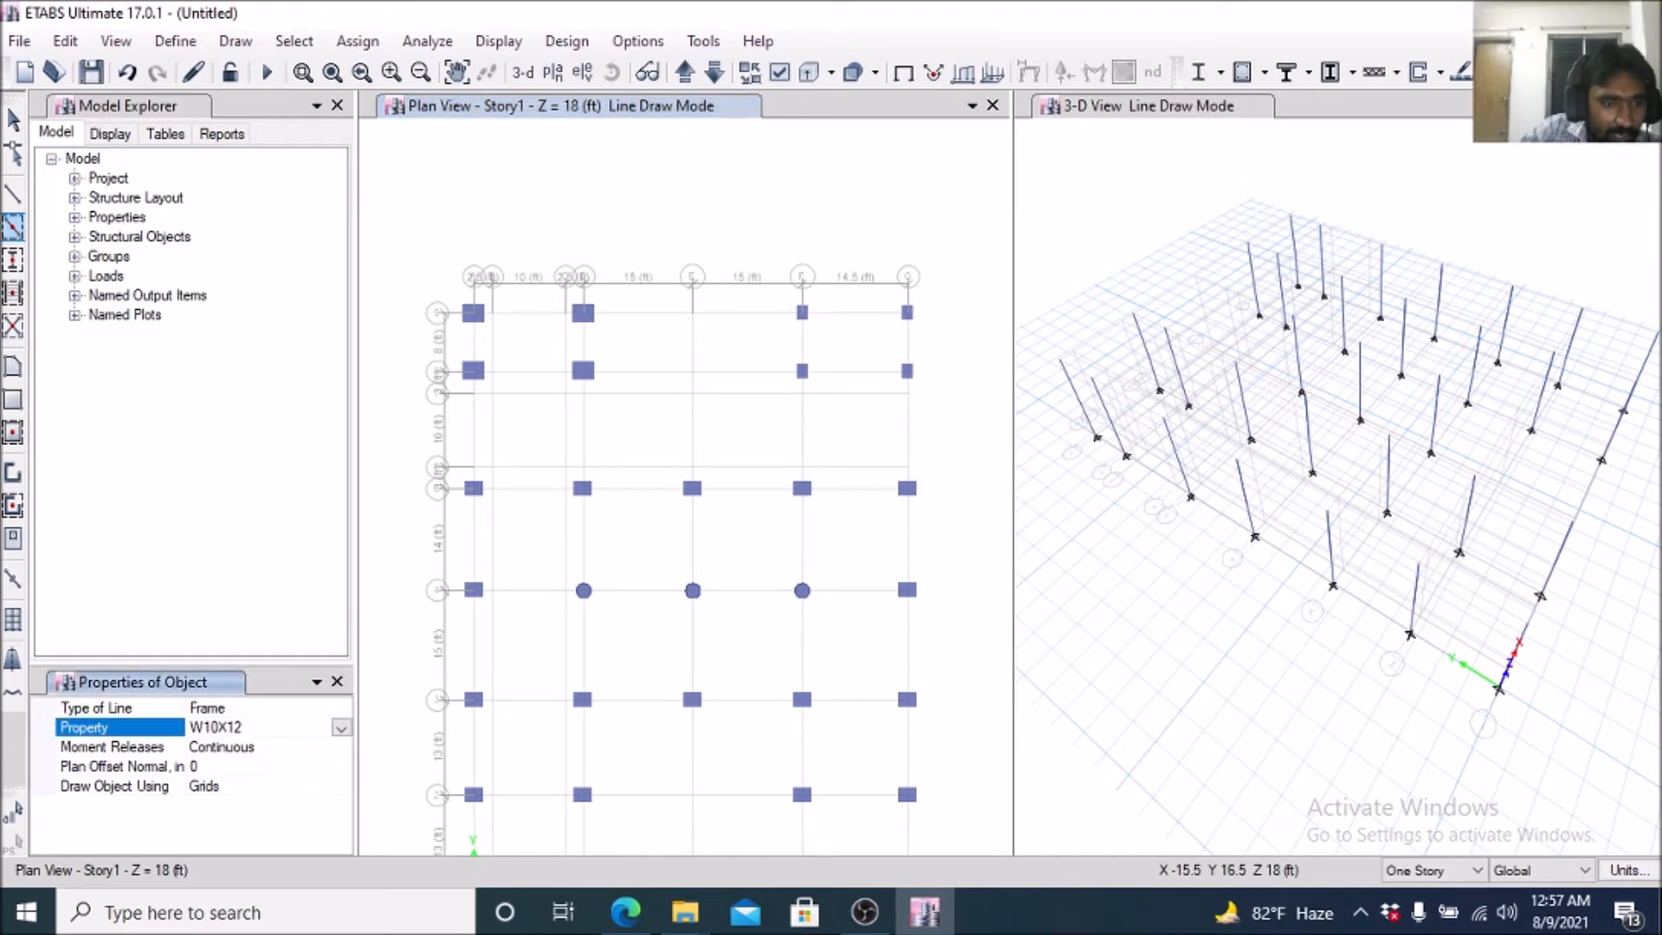
{"action": "left_click", "coordinate": [341, 728]}
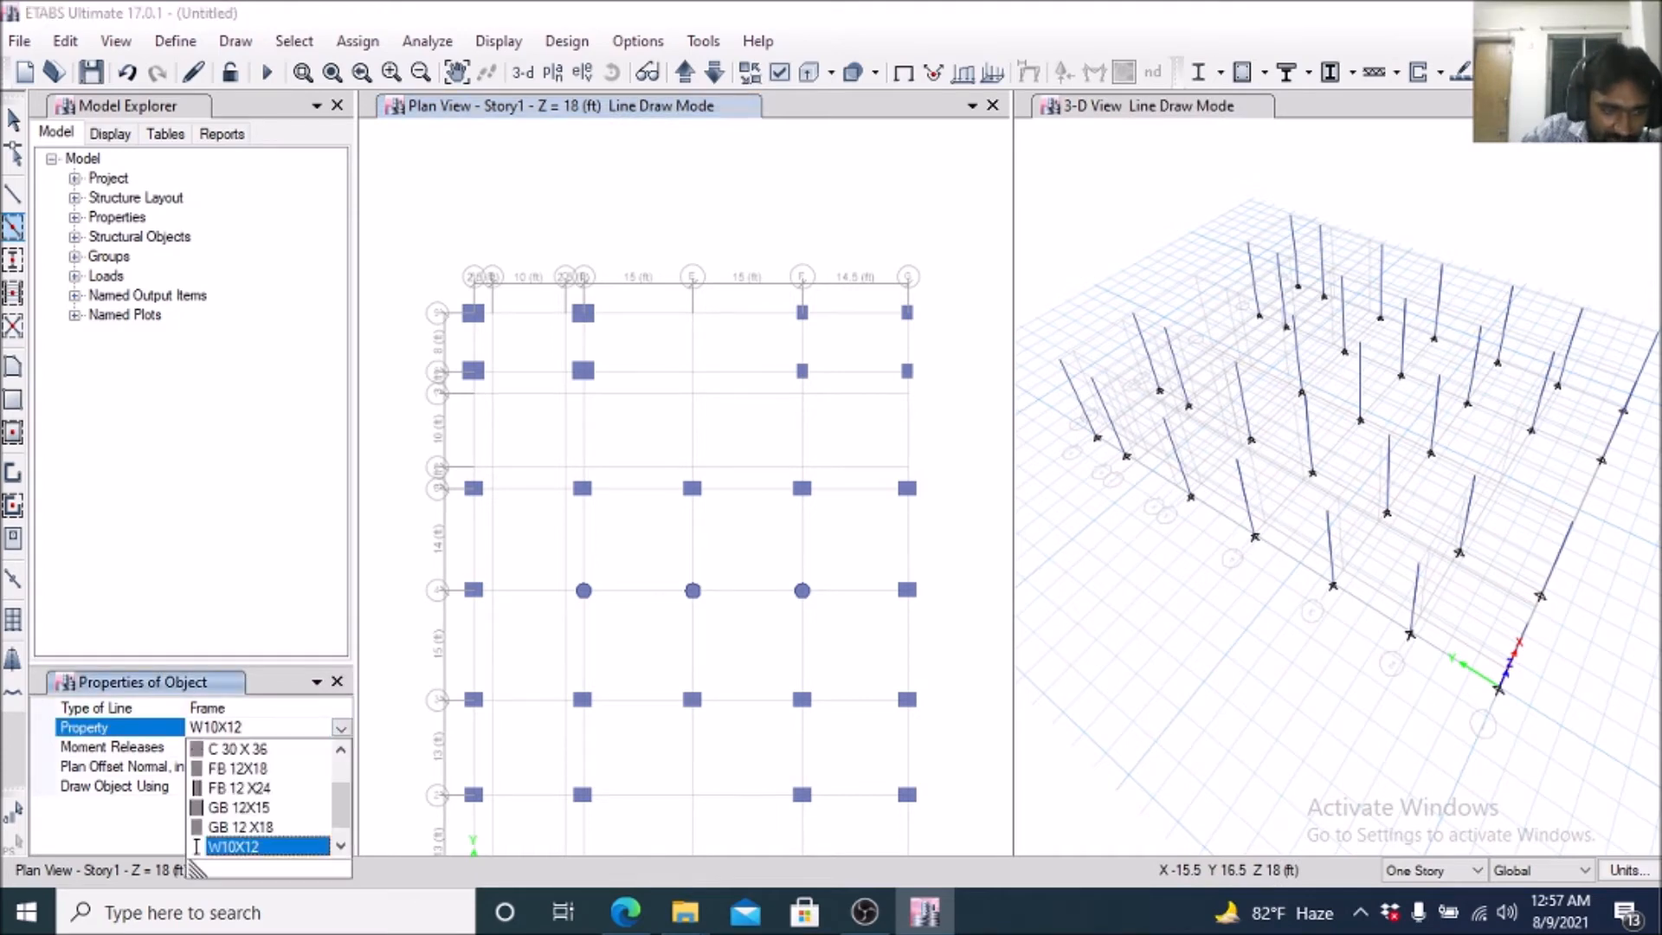
{"action": "scroll", "coordinate": [196, 847], "scroll_direction": "up", "scroll_amount": 1}
{"action": "scroll", "coordinate": [196, 847], "scroll_direction": "down", "scroll_amount": 1}
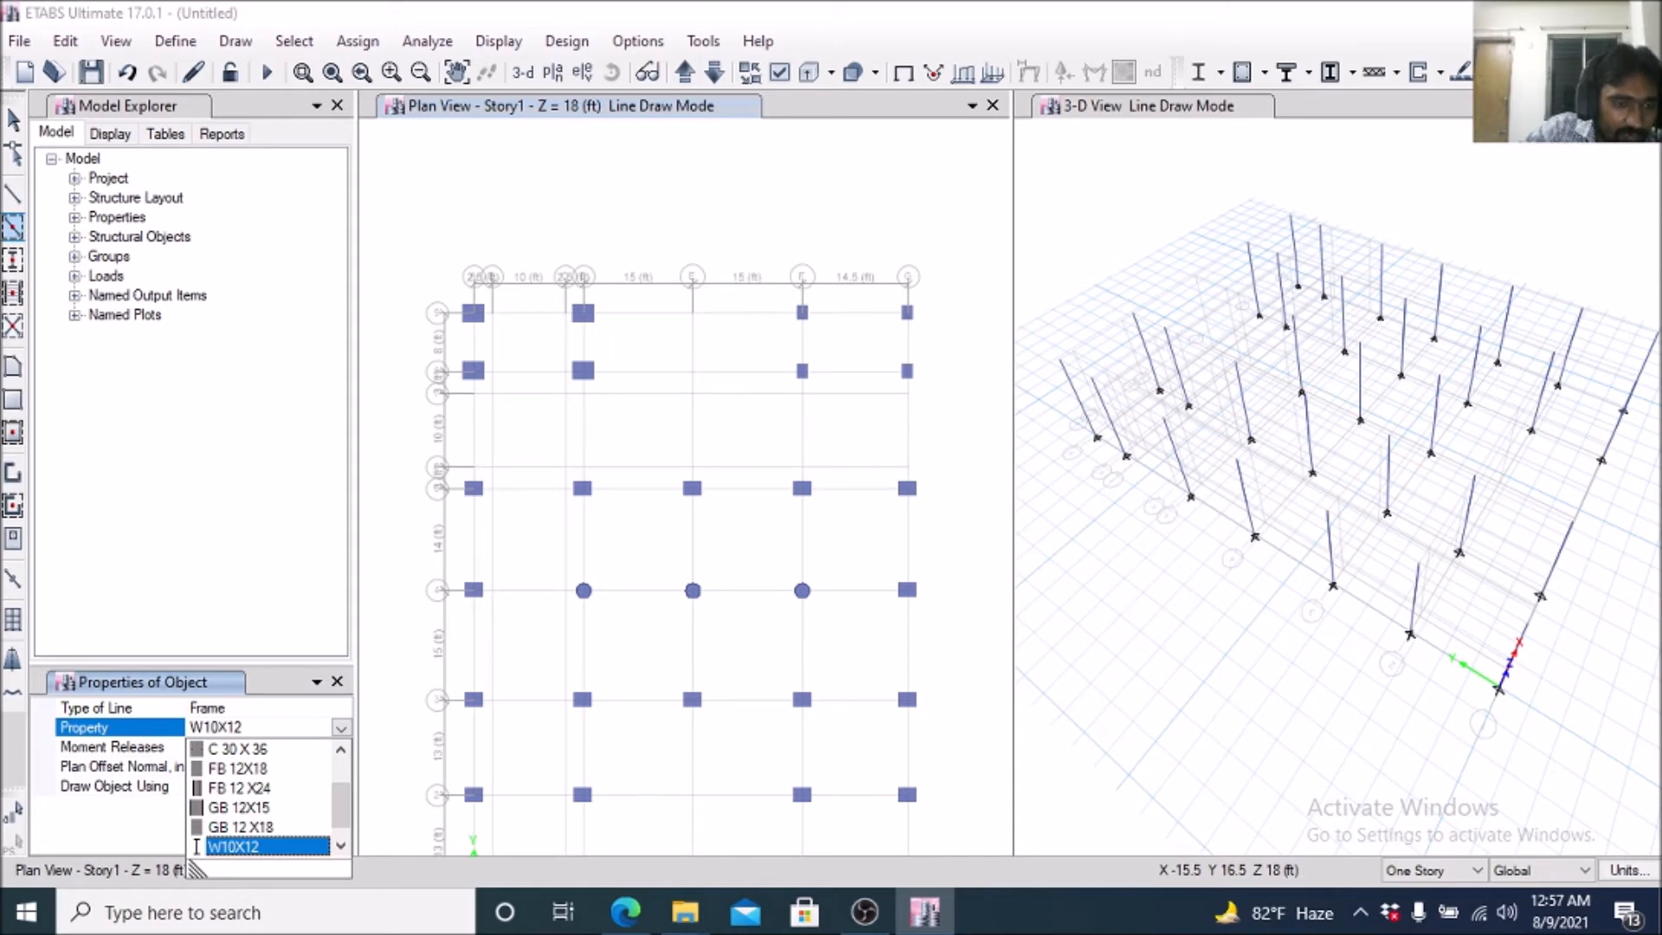
{"action": "left_click", "coordinate": [238, 768]}
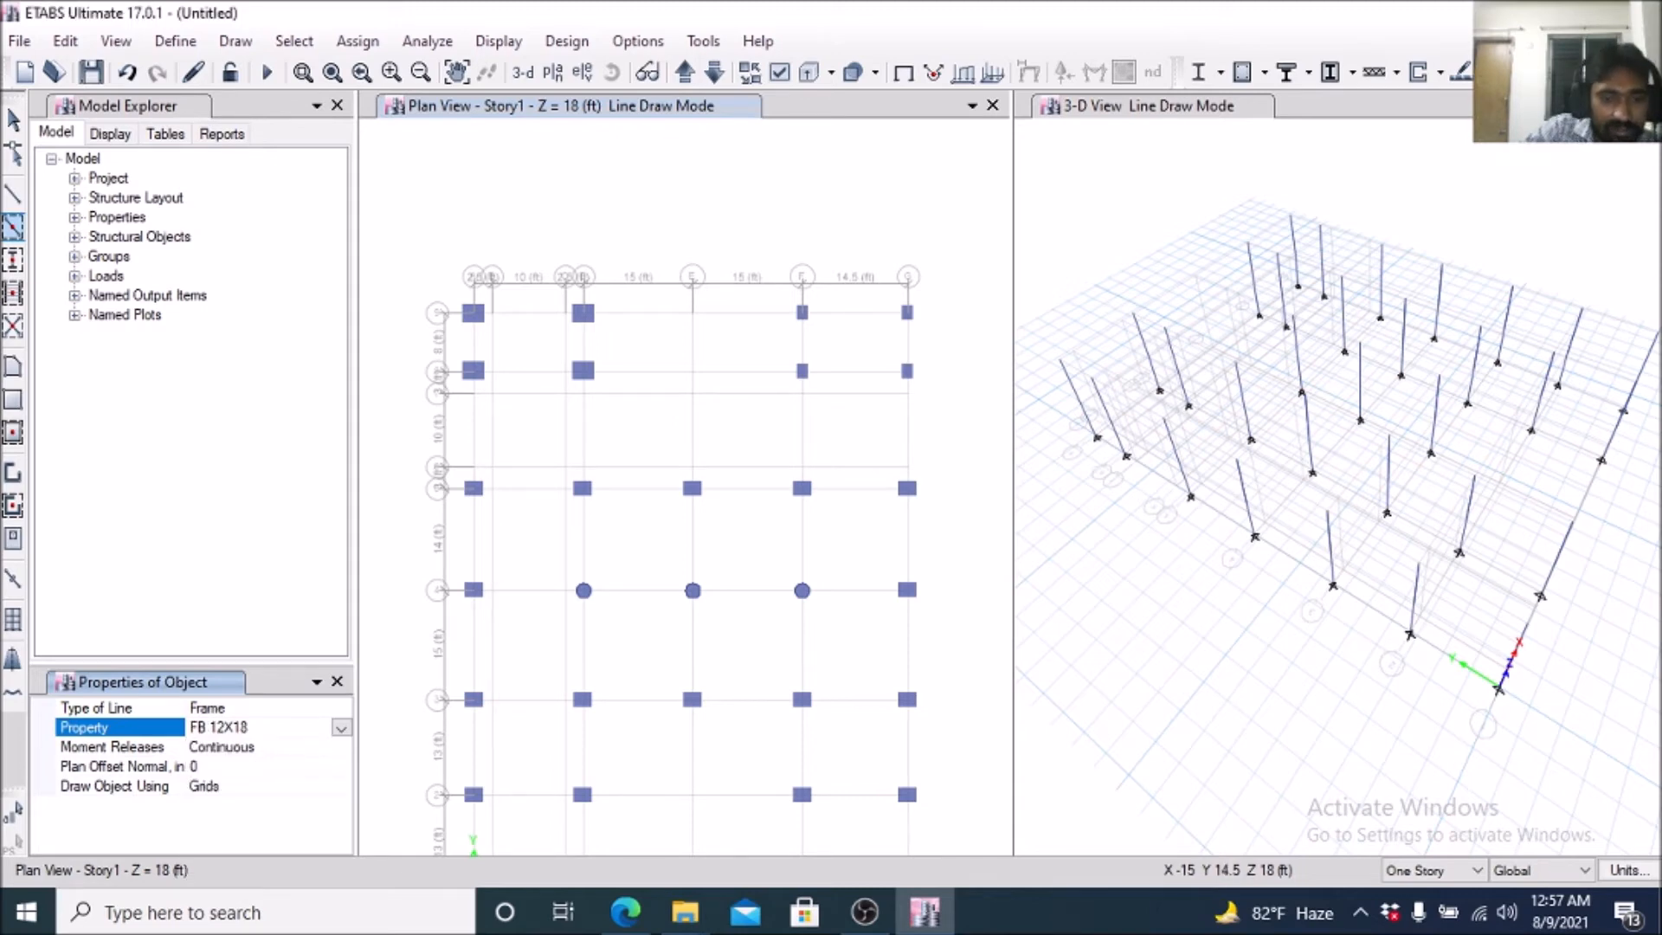
Switch to Microsoft Edge, check the FB1 size in the Floor Beam Size table of H Shape.pdf, and return to ETABS.
{"action": "left_click", "coordinate": [626, 912]}
{"action": "key", "text": "ctrl+Tab"}
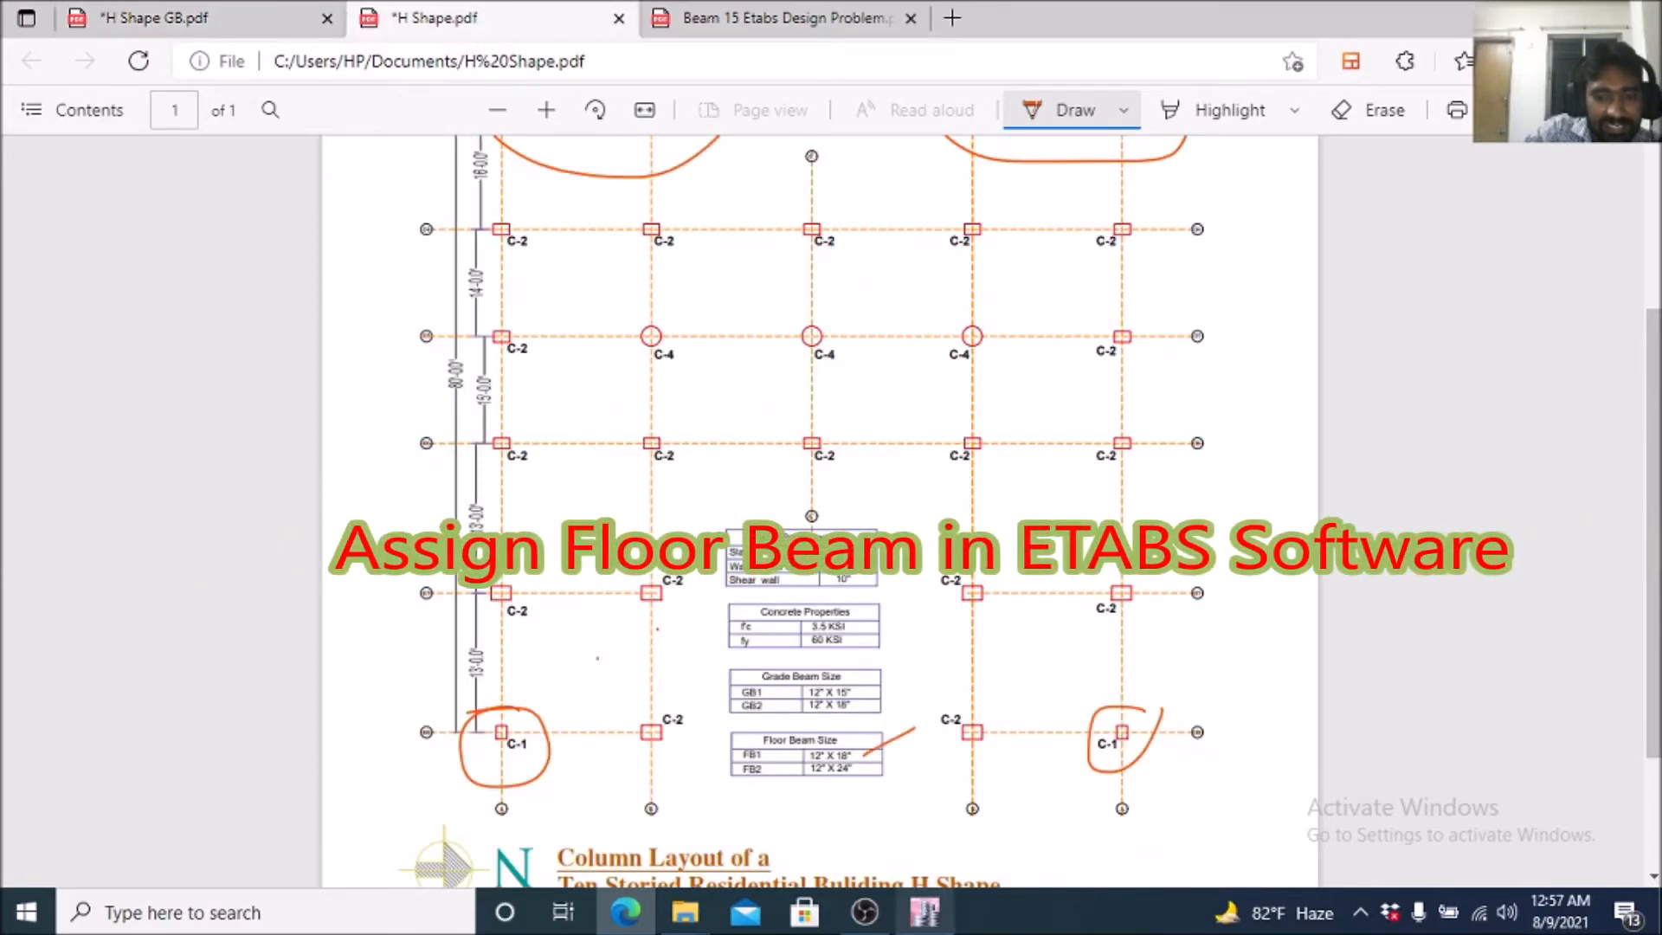
{"action": "key", "text": "alt+Tab"}
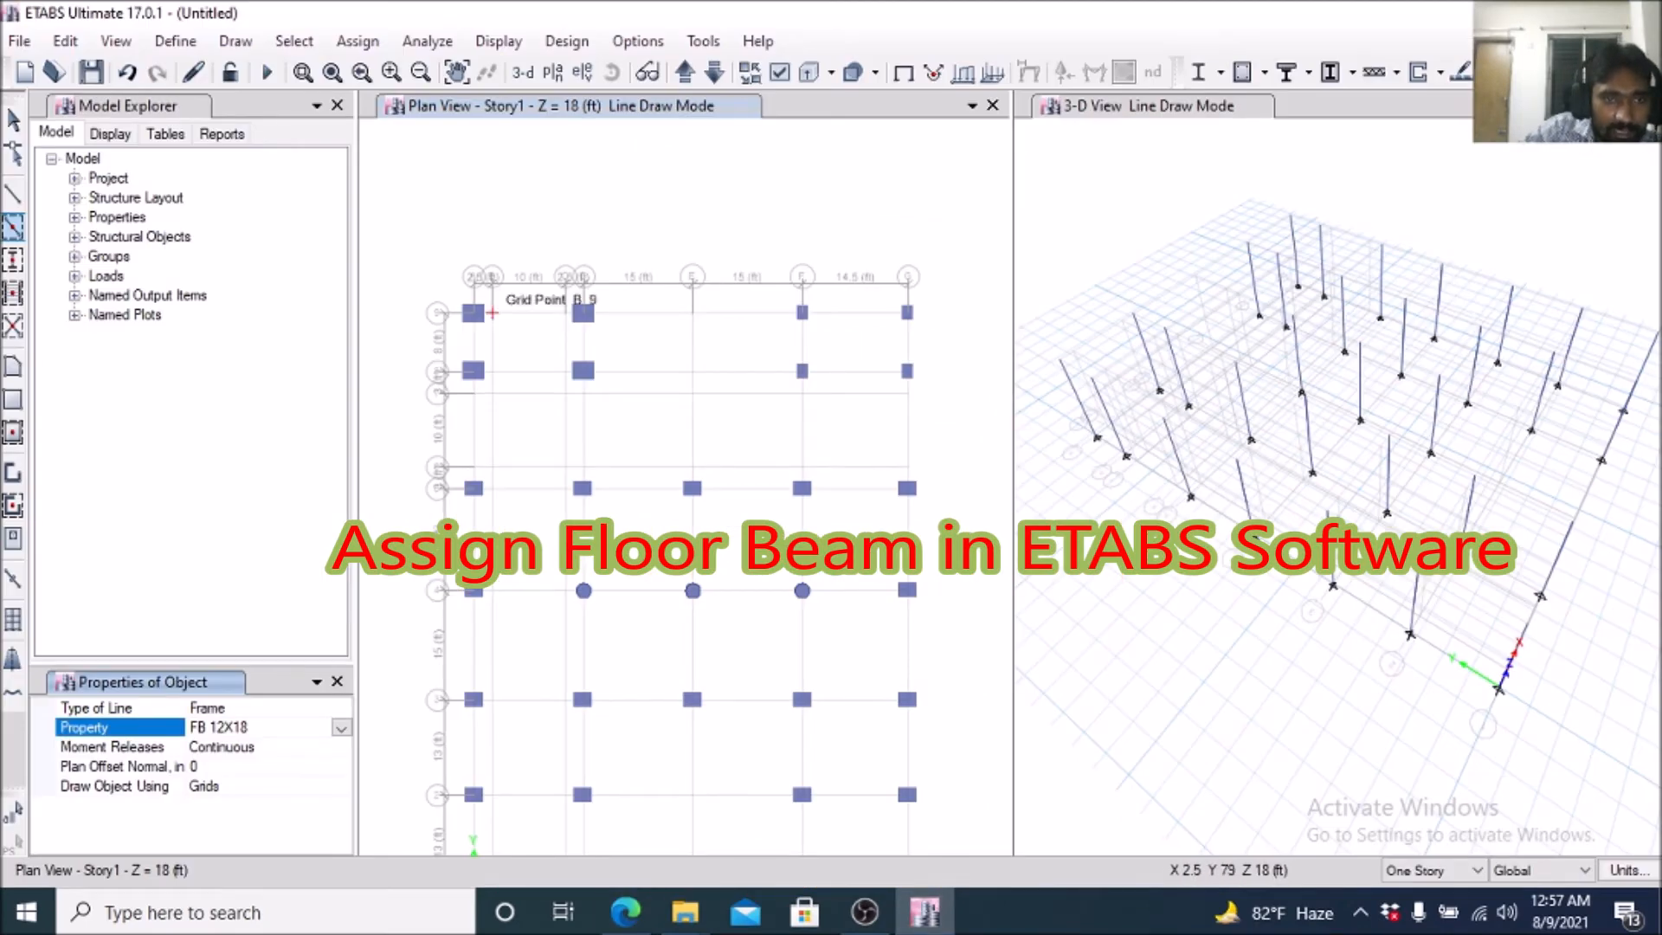
Draw an FB 12X18 beam along grid line A between grid lines 8 and 9.
{"action": "left_click", "coordinate": [456, 290]}
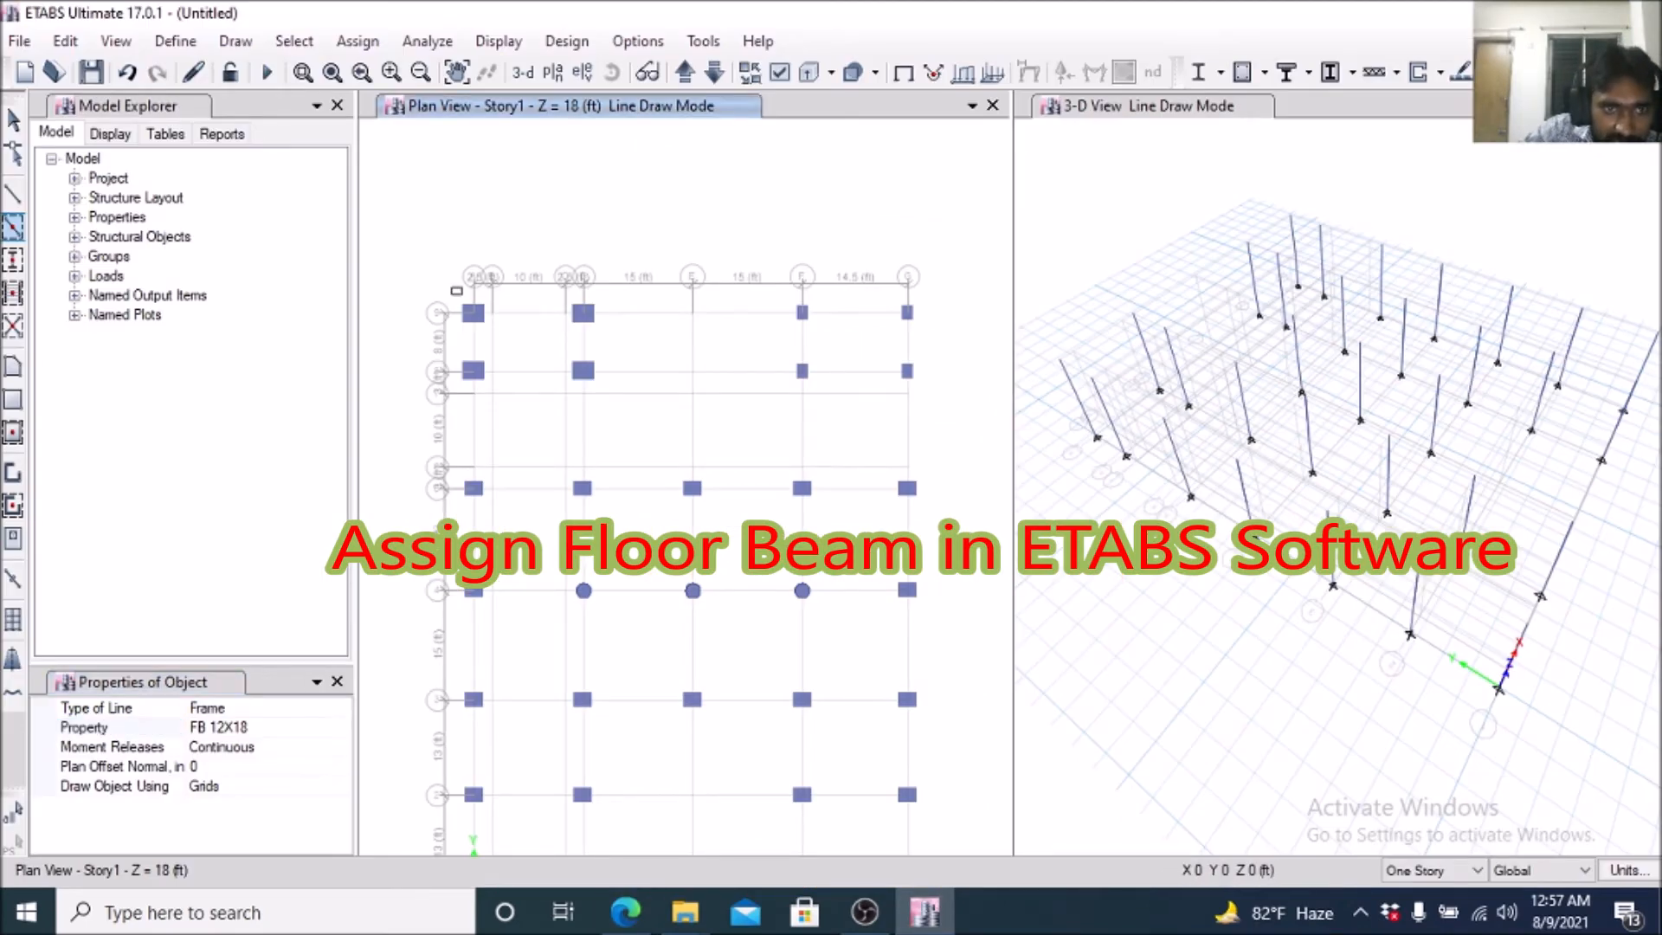
{"action": "left_click_drag", "start_coordinate": [486, 345], "coordinate": [481, 381]}
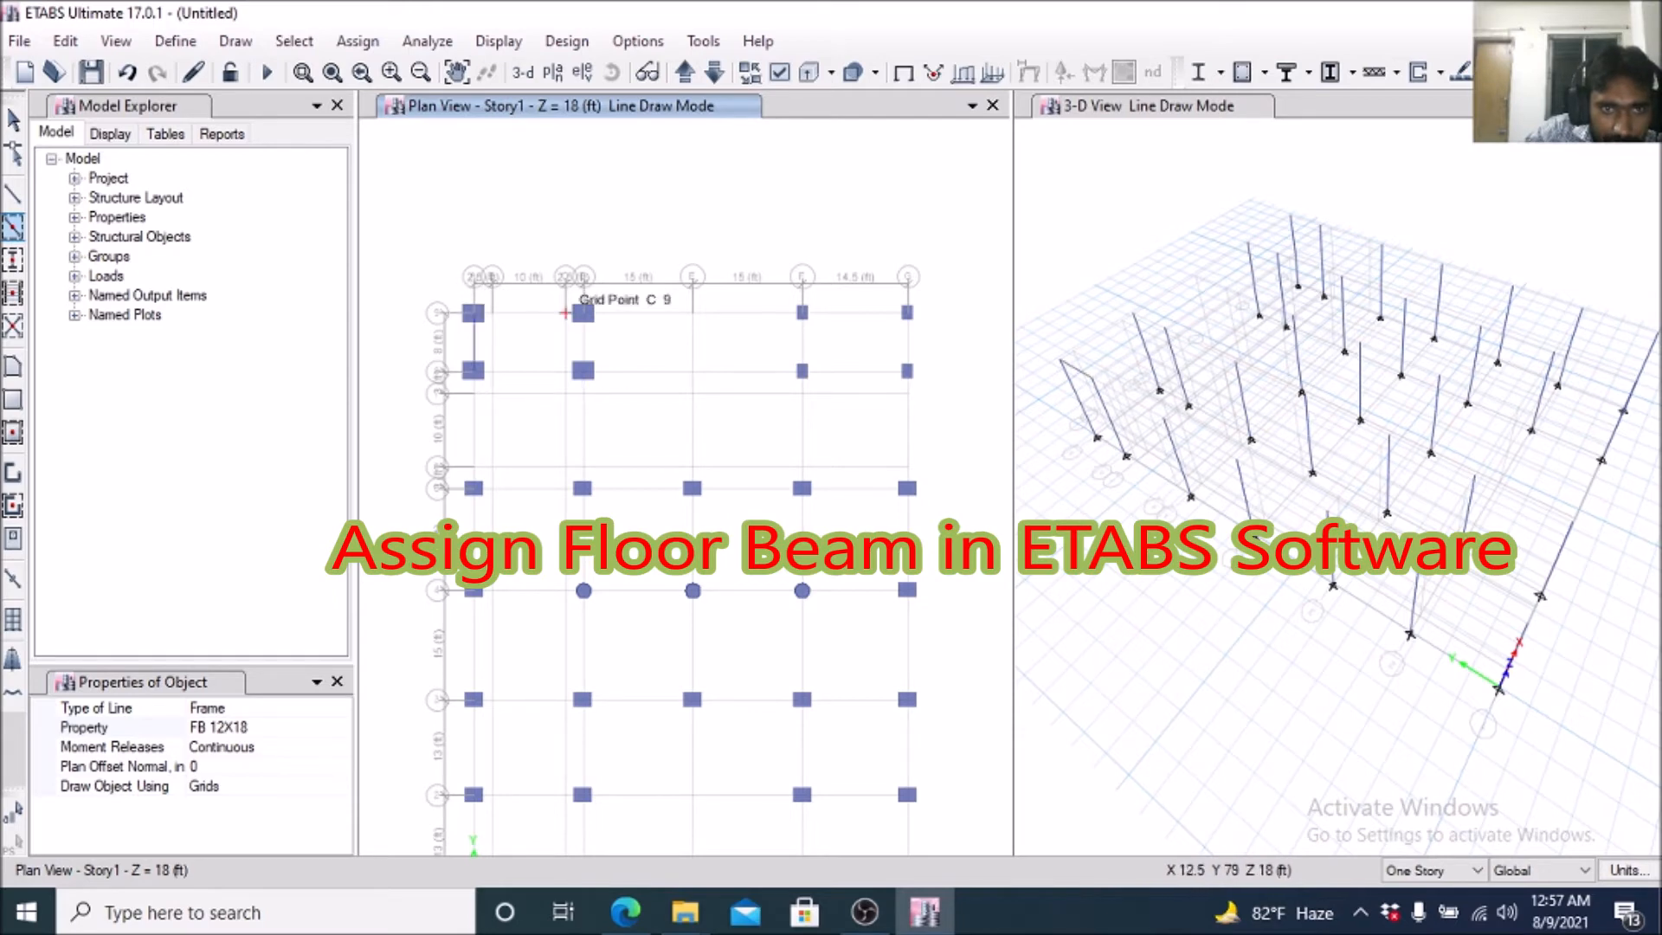
{"action": "left_click_drag", "start_coordinate": [576, 291], "coordinate": [592, 355]}
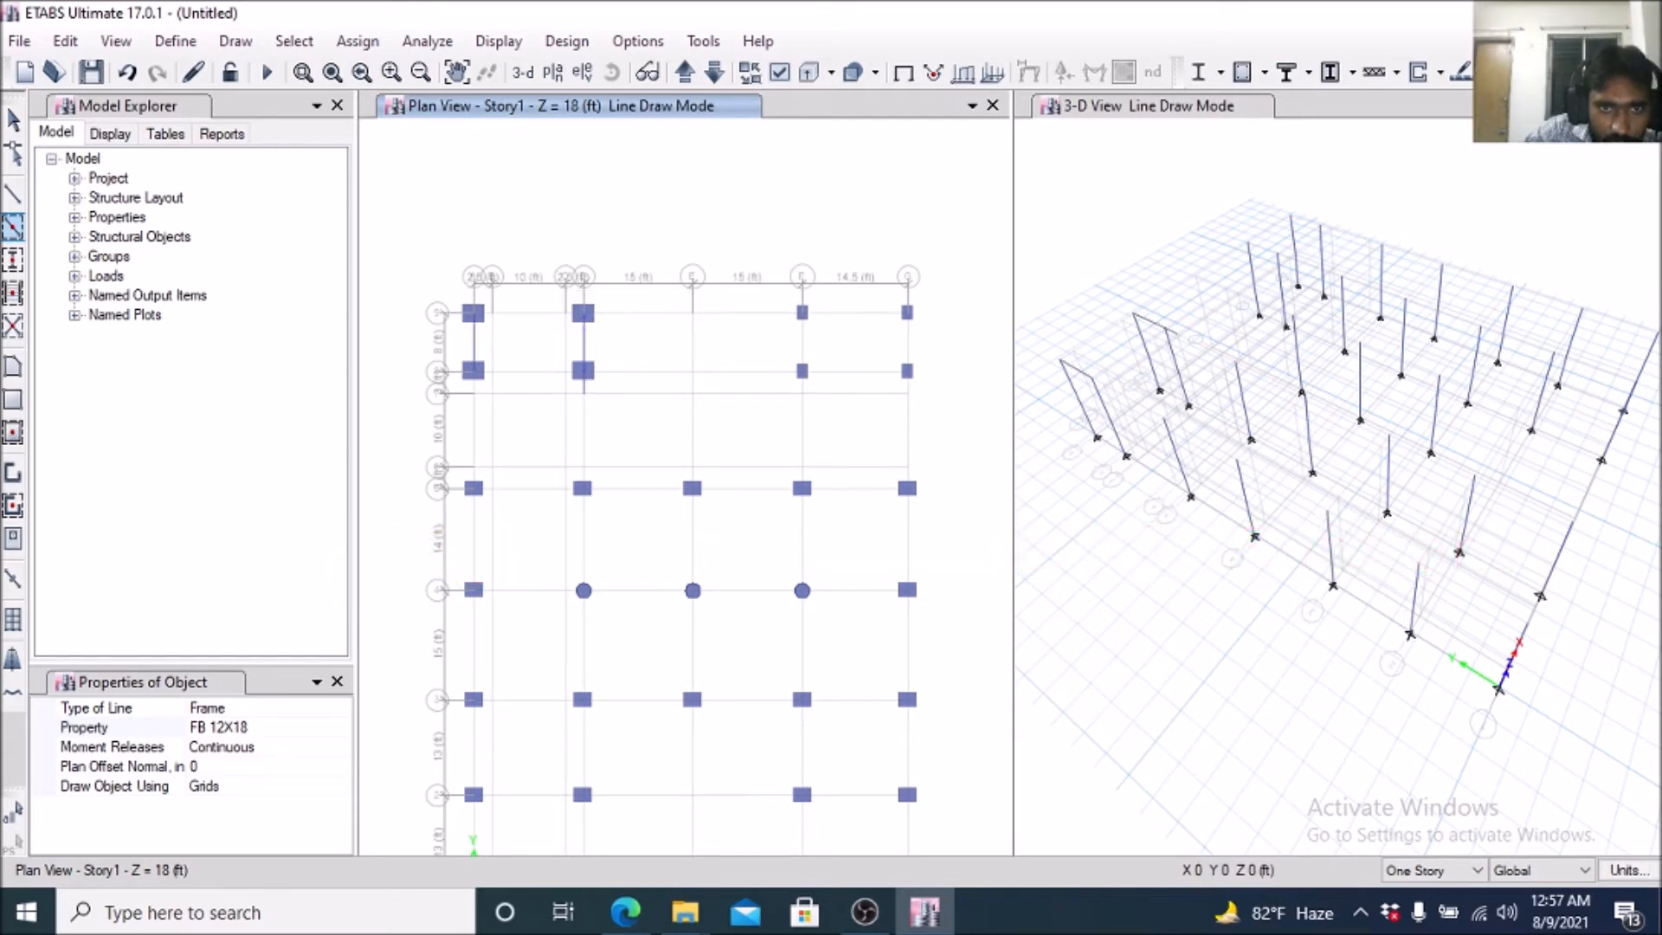
{"action": "mouse_move", "coordinate": [779, 284]}
{"action": "left_mouse_down"}
{"action": "mouse_move", "coordinate": [812, 324]}
{"action": "mouse_move", "coordinate": [818, 387]}
{"action": "left_mouse_up"}
{"action": "left_click_drag", "start_coordinate": [883, 299], "coordinate": [935, 396]}
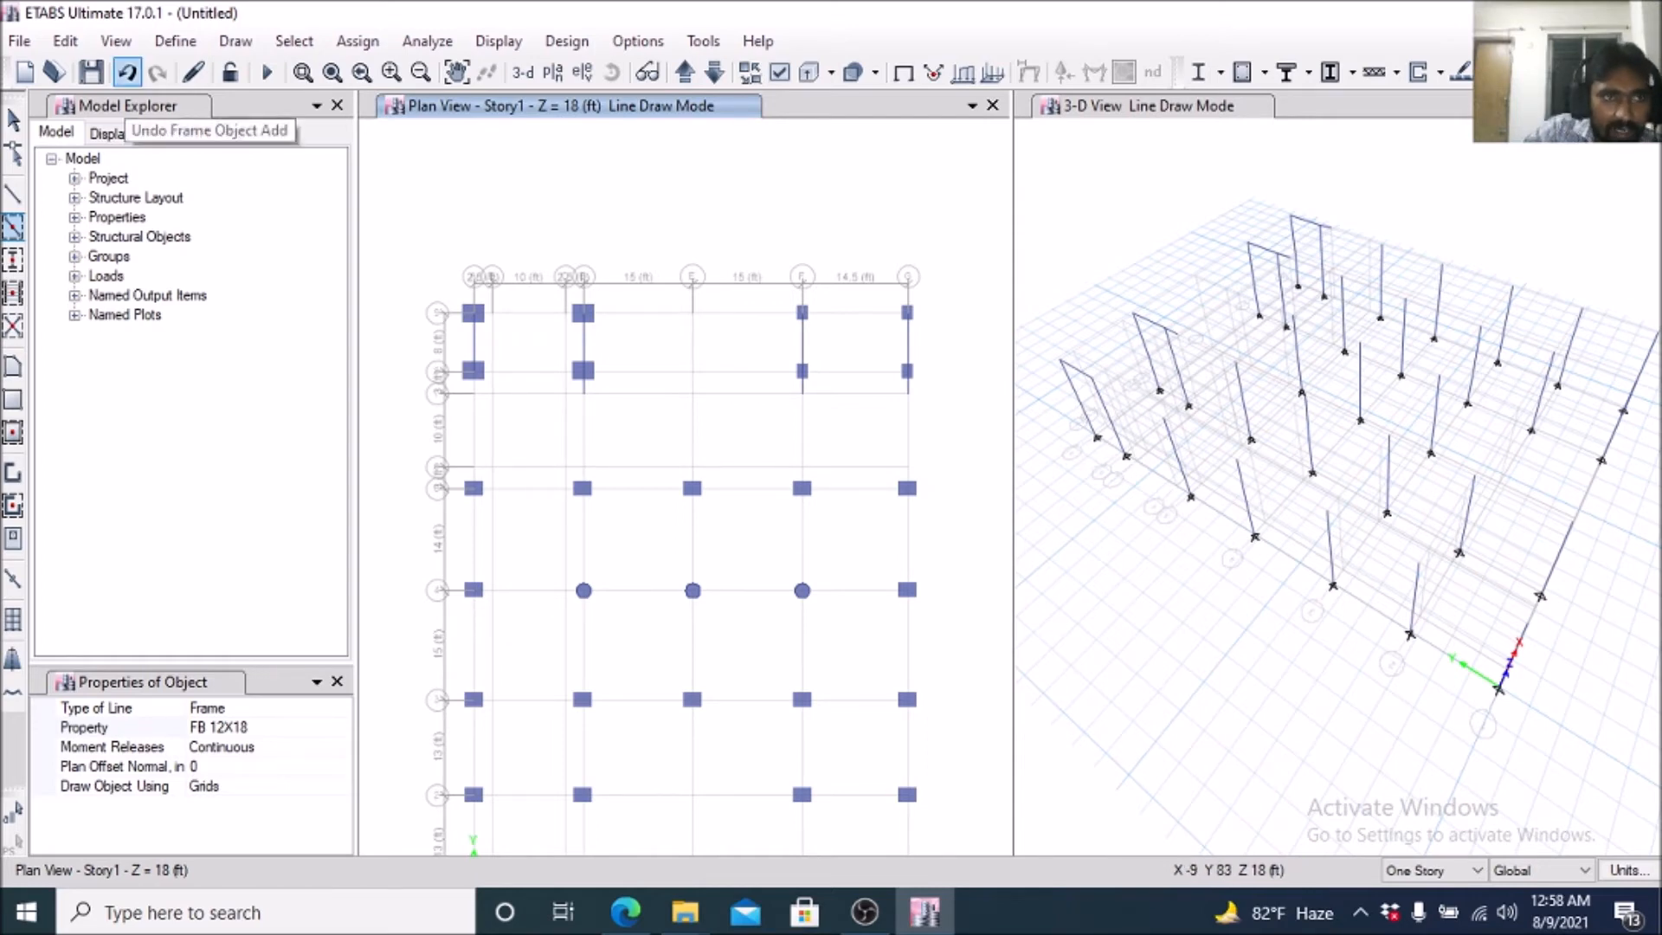
{"action": "left_click", "coordinate": [127, 72]}
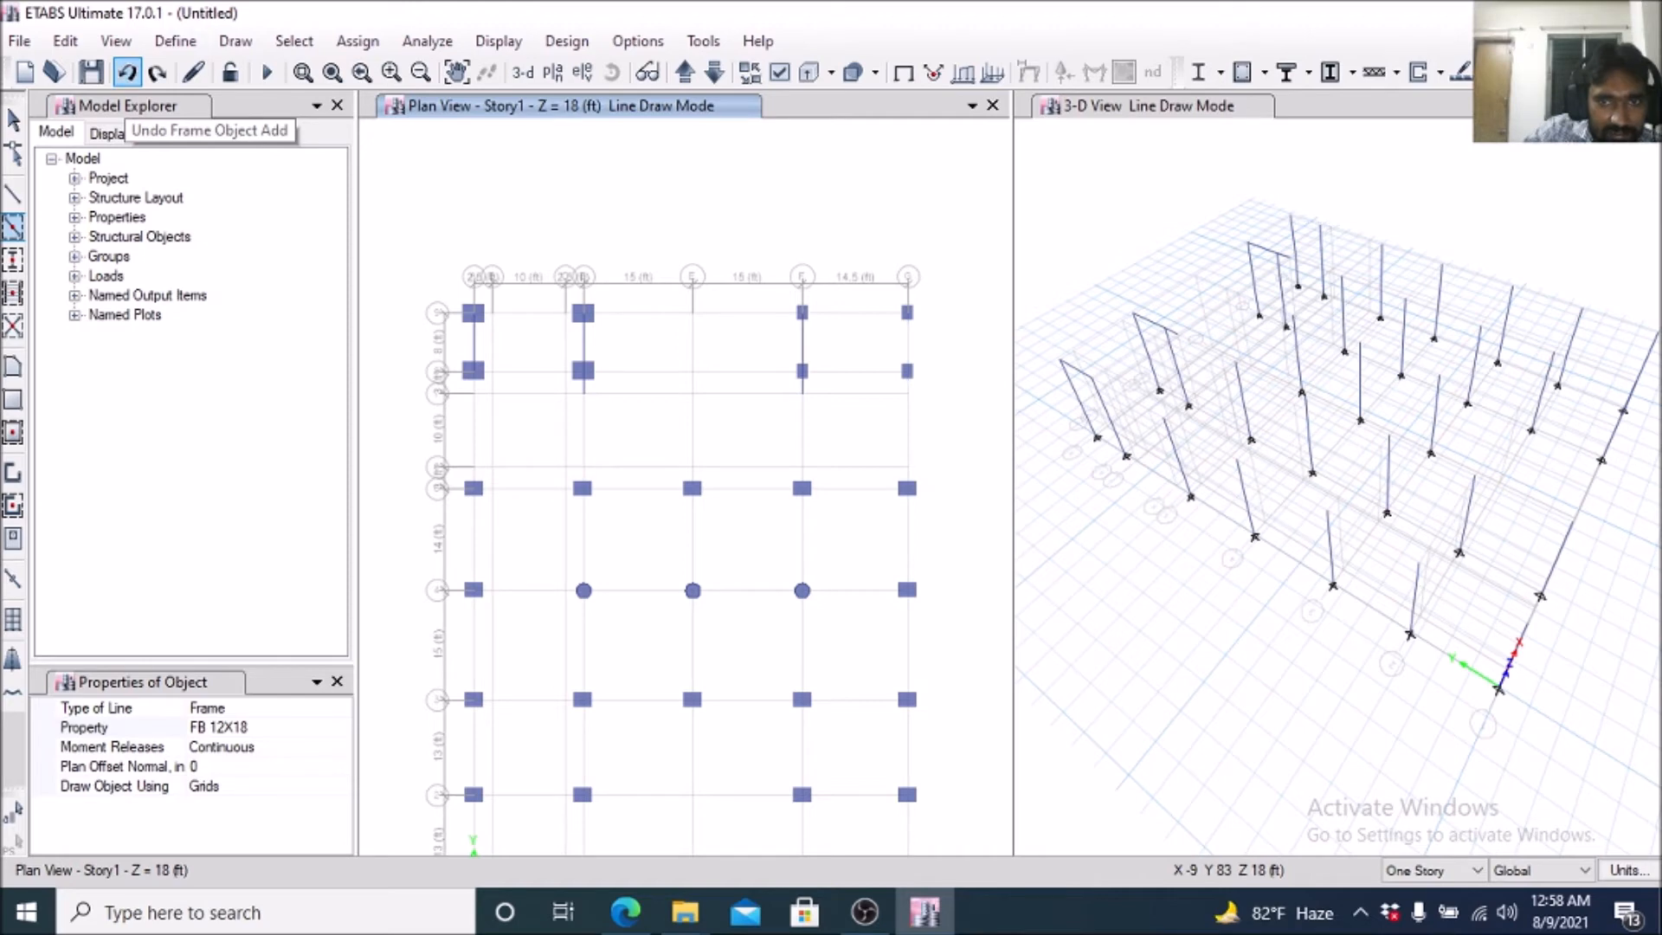
{"action": "left_click", "coordinate": [127, 72]}
{"action": "left_click", "coordinate": [127, 72]}
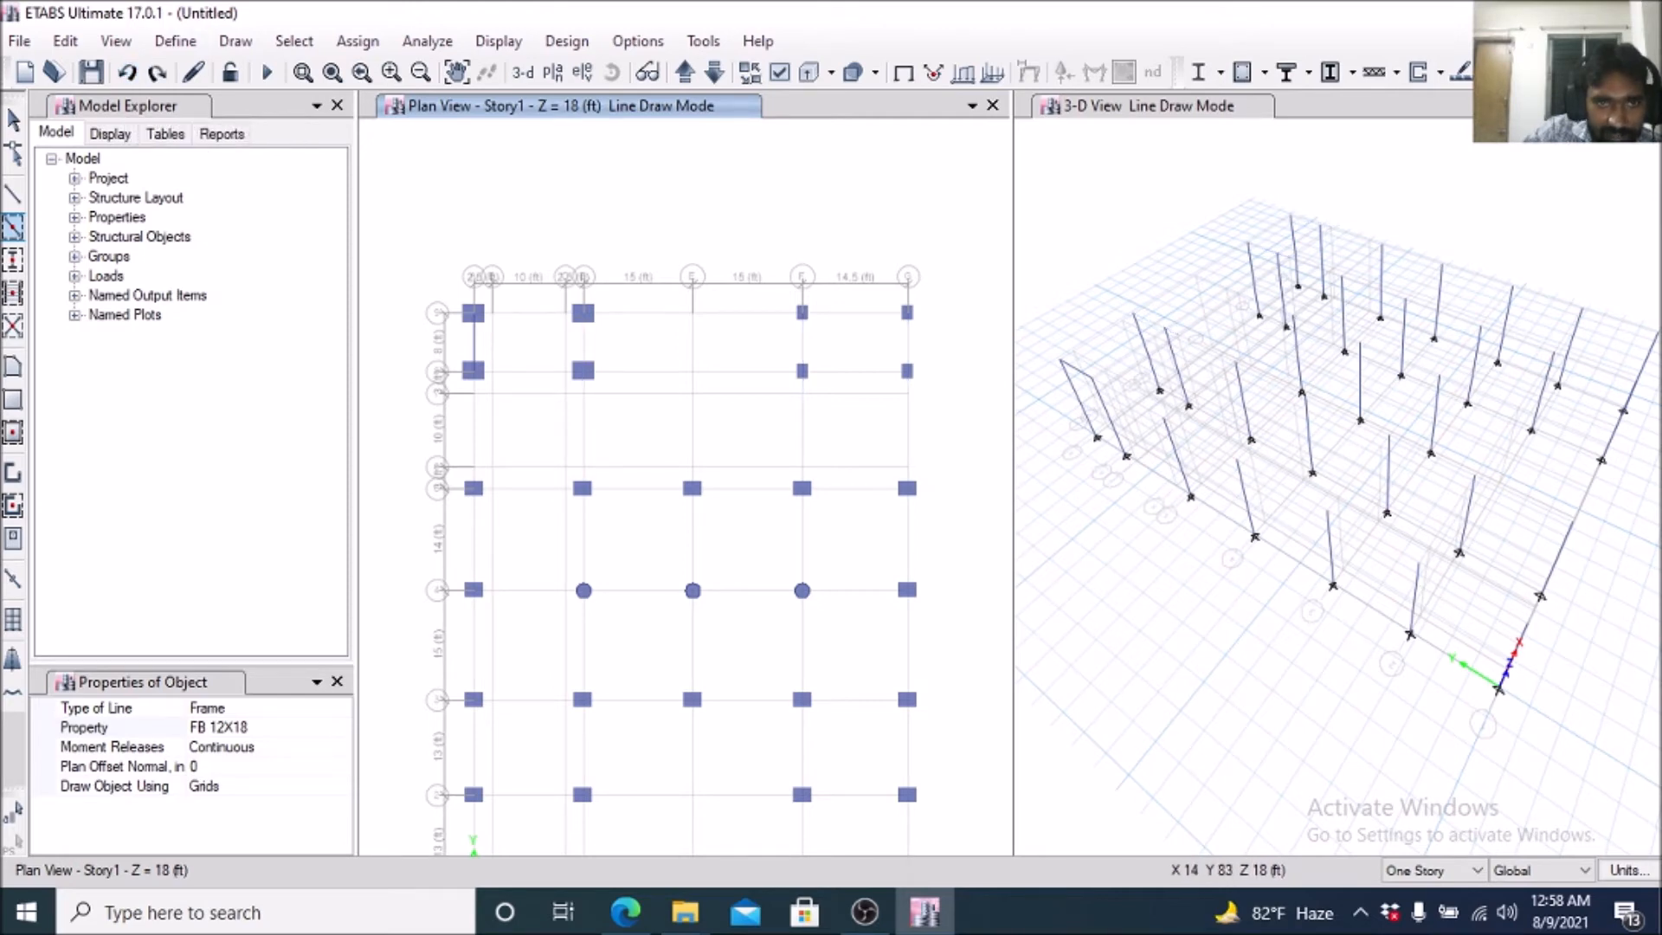
Draw FB 12X18 beams between grid lines 8 and 9 along grid lines D, F and G.
{"action": "left_click", "coordinate": [157, 72]}
{"action": "key", "text": "ctrl+y"}
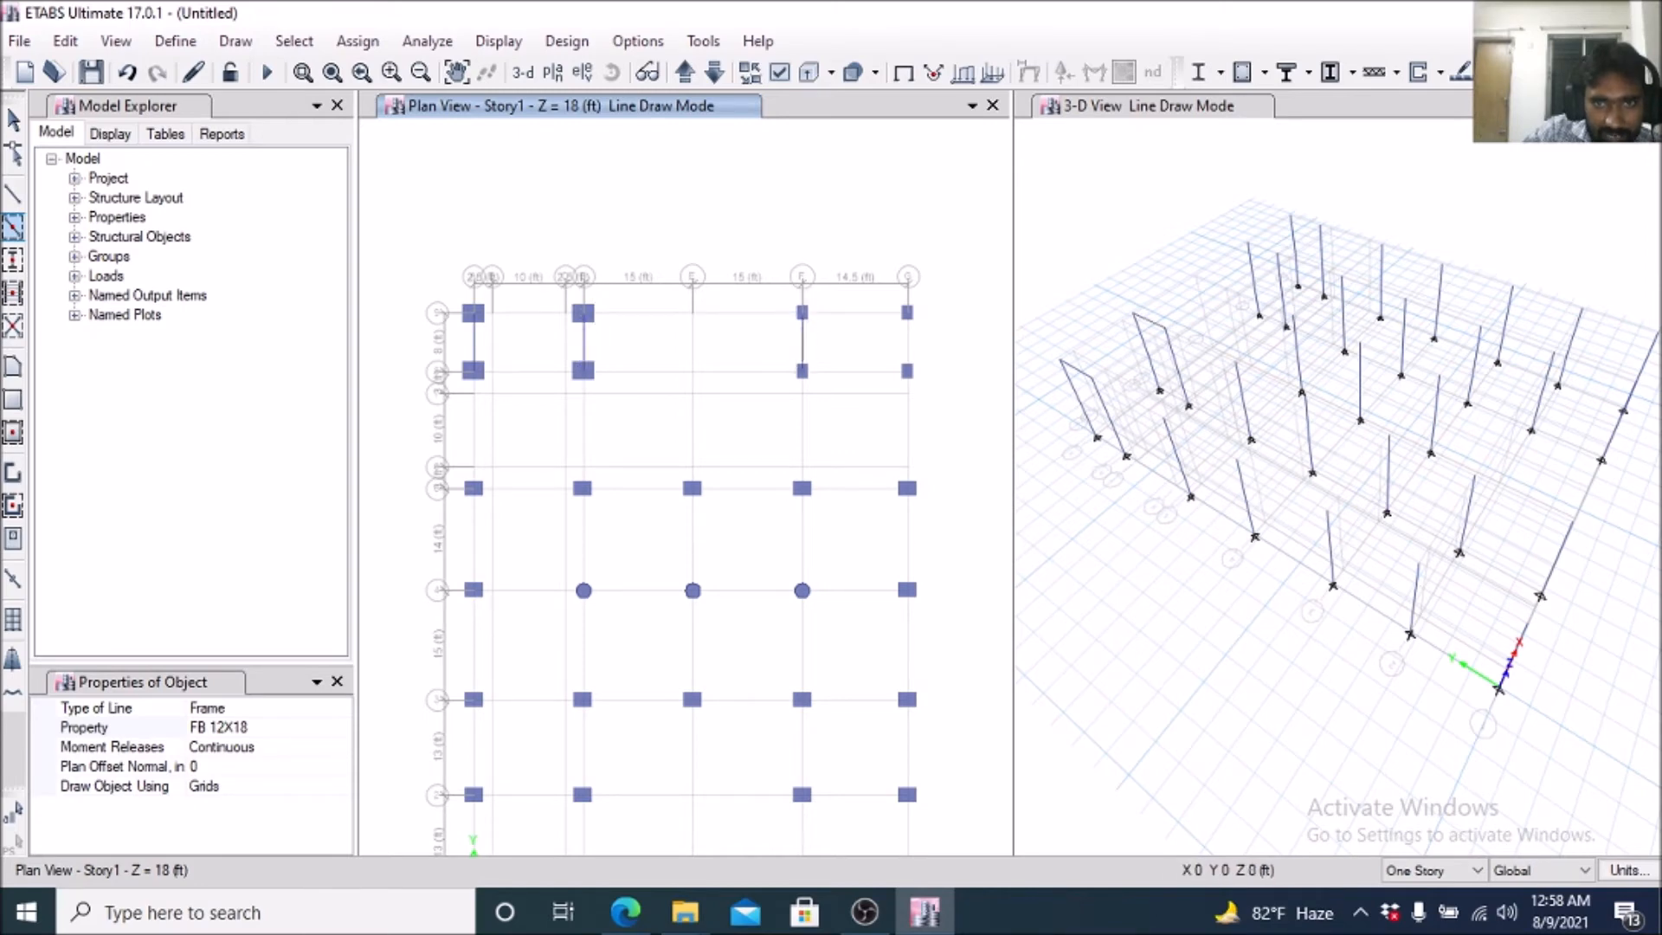
{"action": "left_click", "coordinate": [908, 342]}
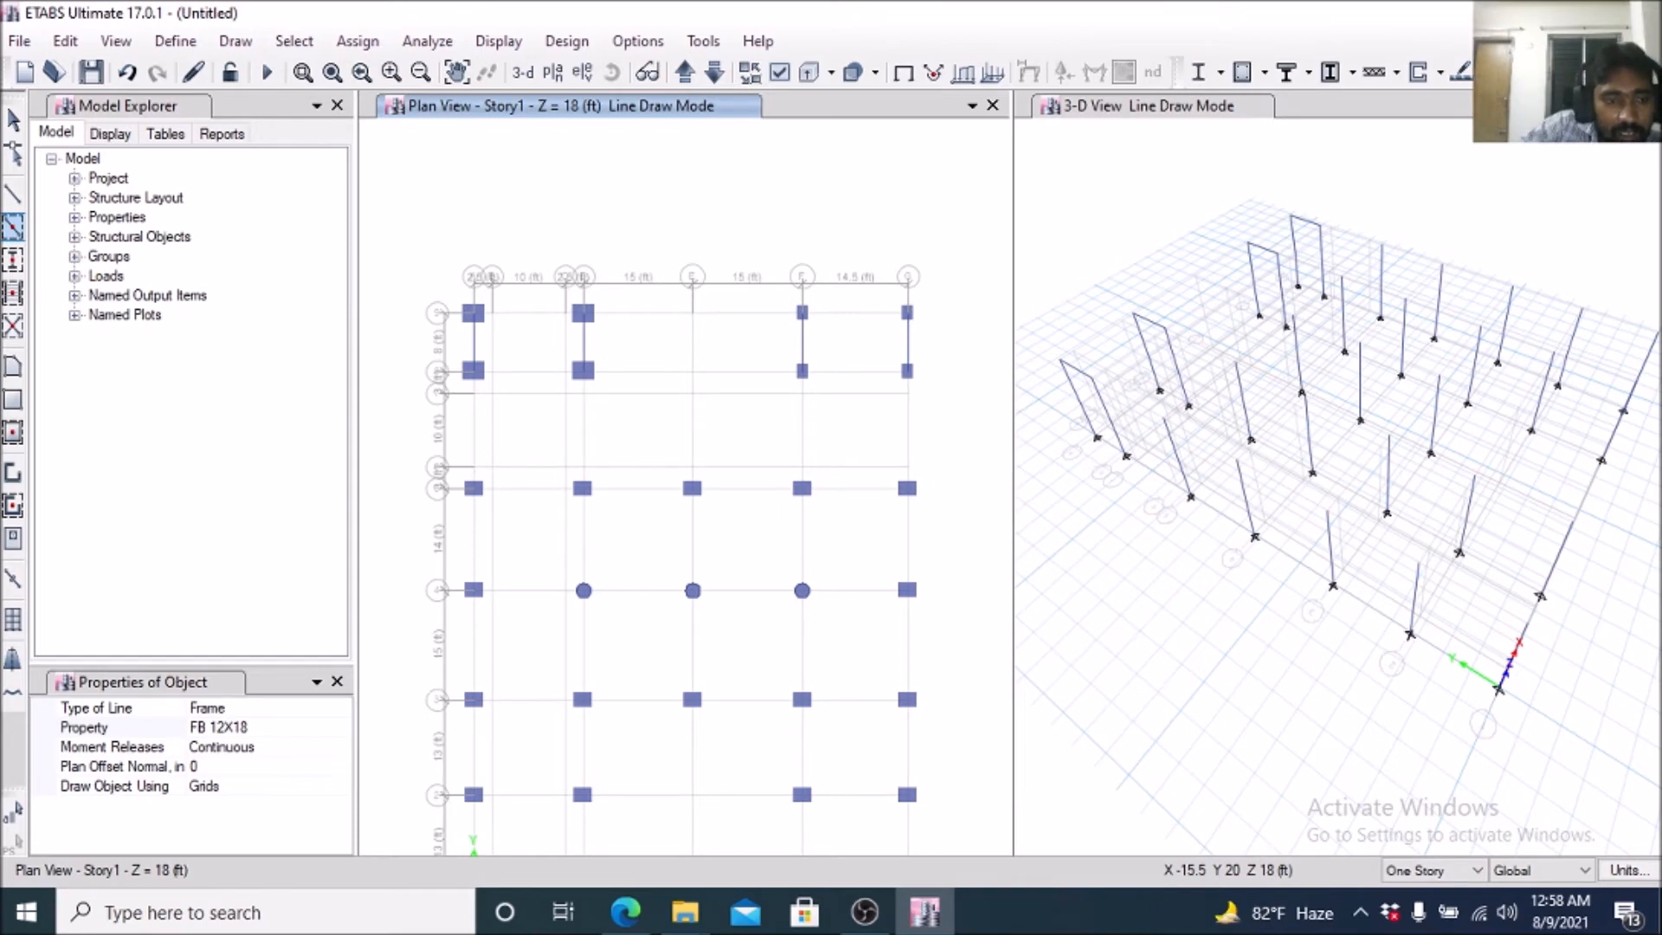
Set the beam section property to FB 12 X24 and check the FB2 size in H Shape.pdf in Microsoft Edge, returning to ETABS.
{"action": "left_click", "coordinate": [225, 727]}
{"action": "left_click", "coordinate": [341, 727]}
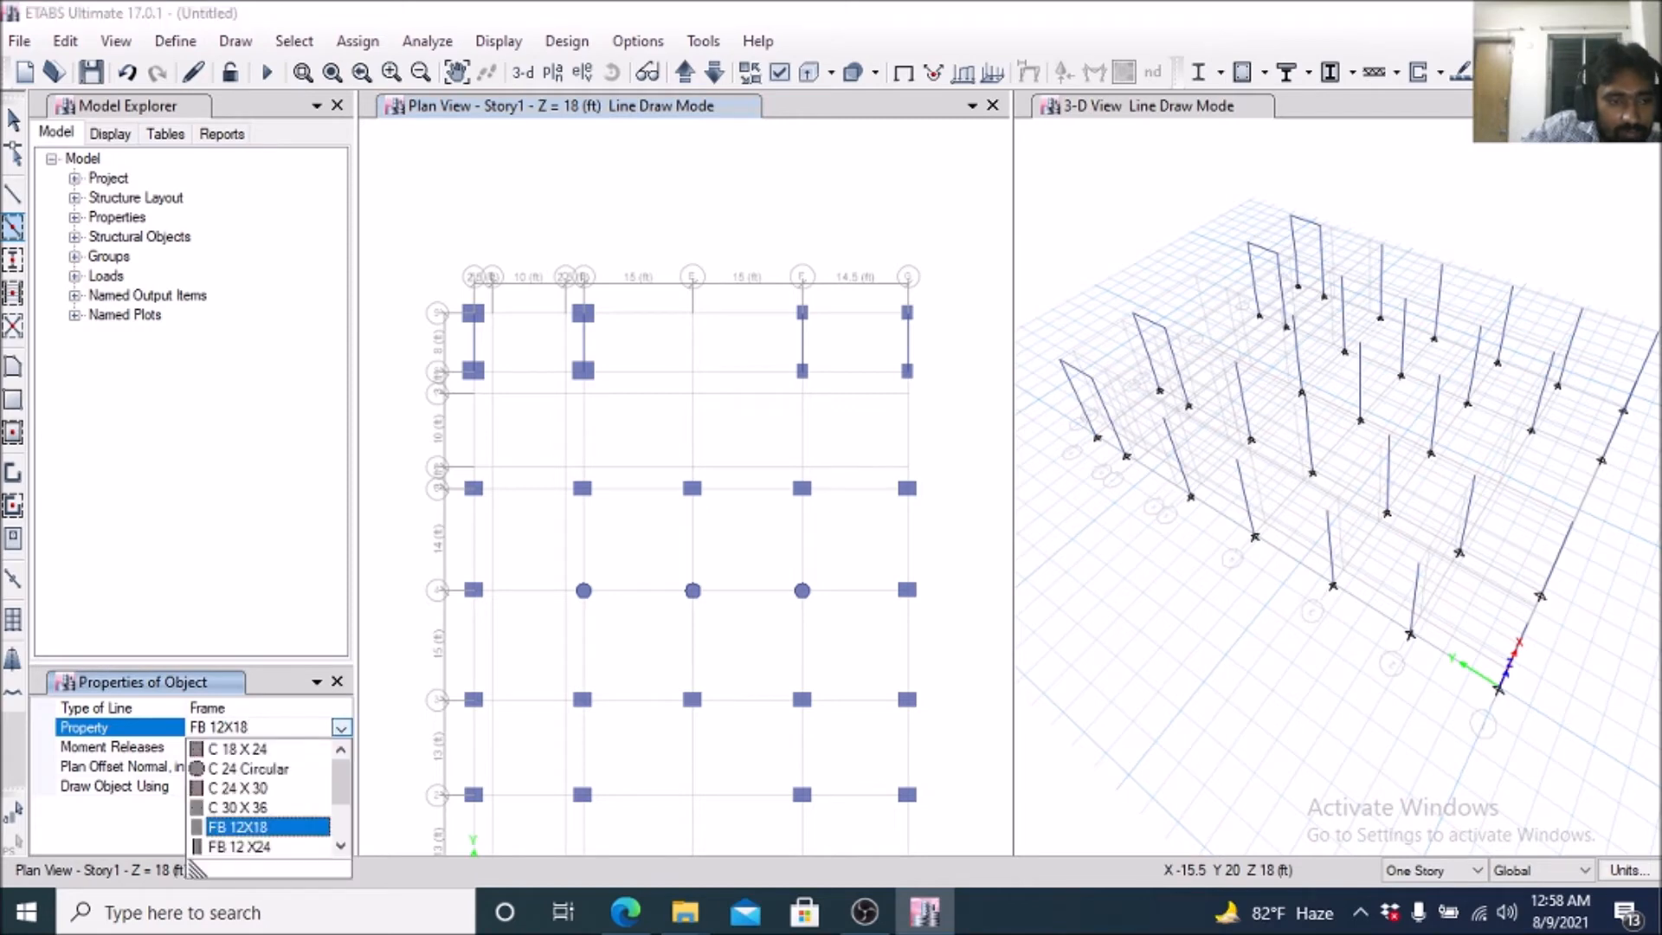
{"action": "left_click", "coordinate": [238, 827]}
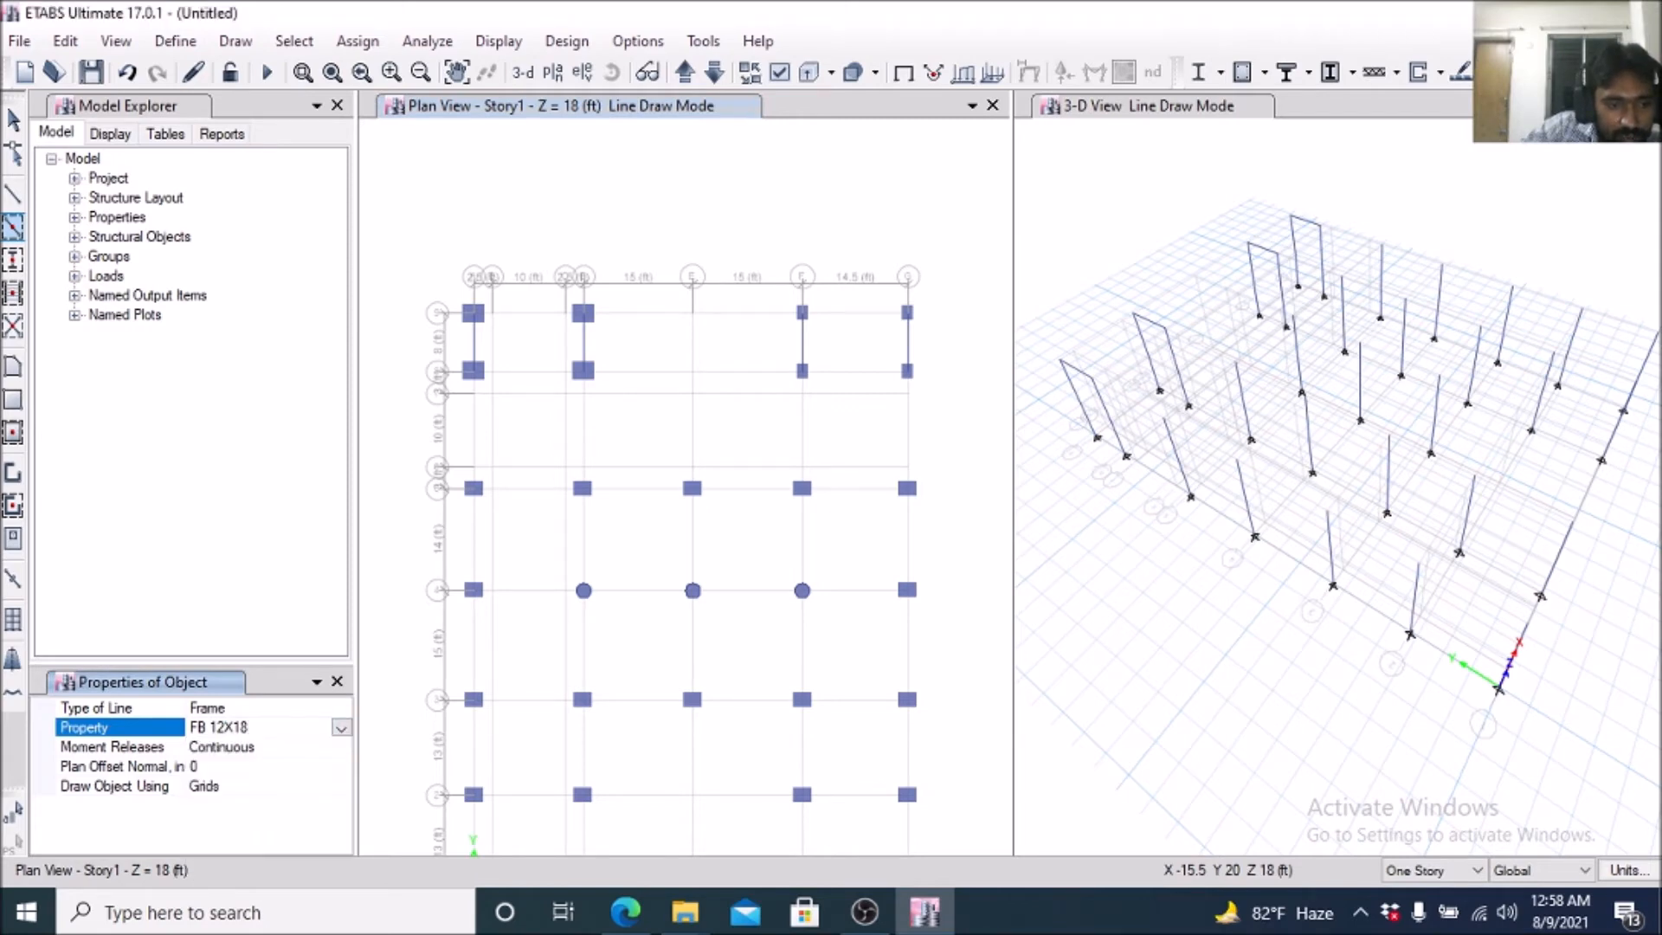
{"action": "left_click", "coordinate": [625, 912]}
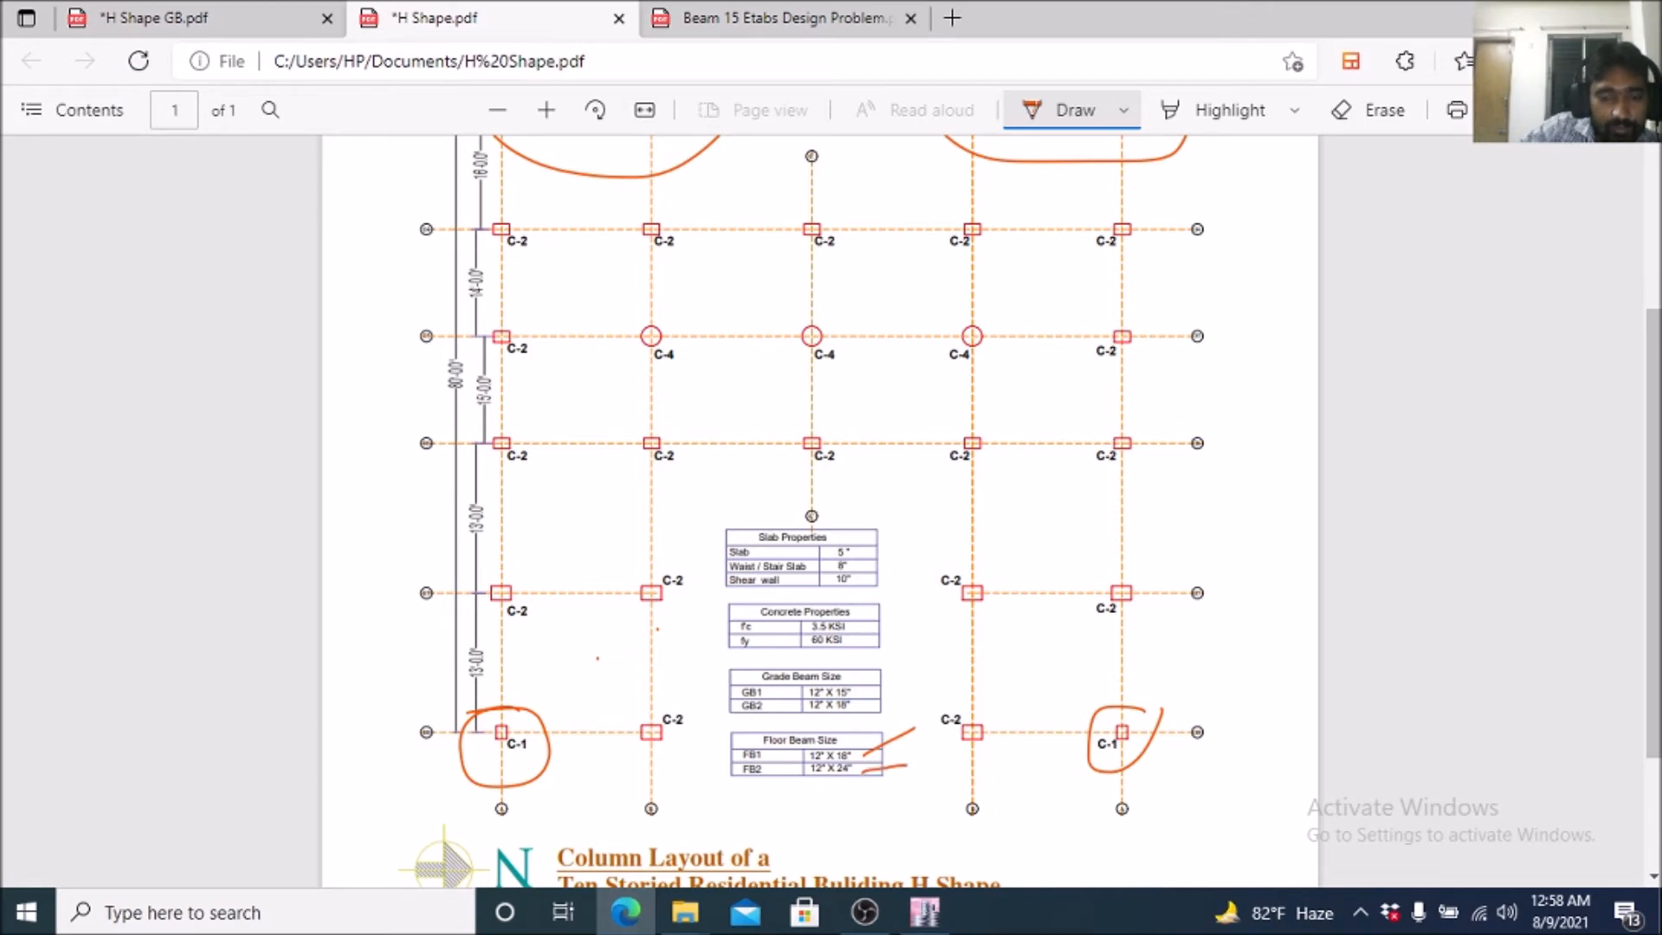
{"action": "left_click", "coordinate": [925, 912]}
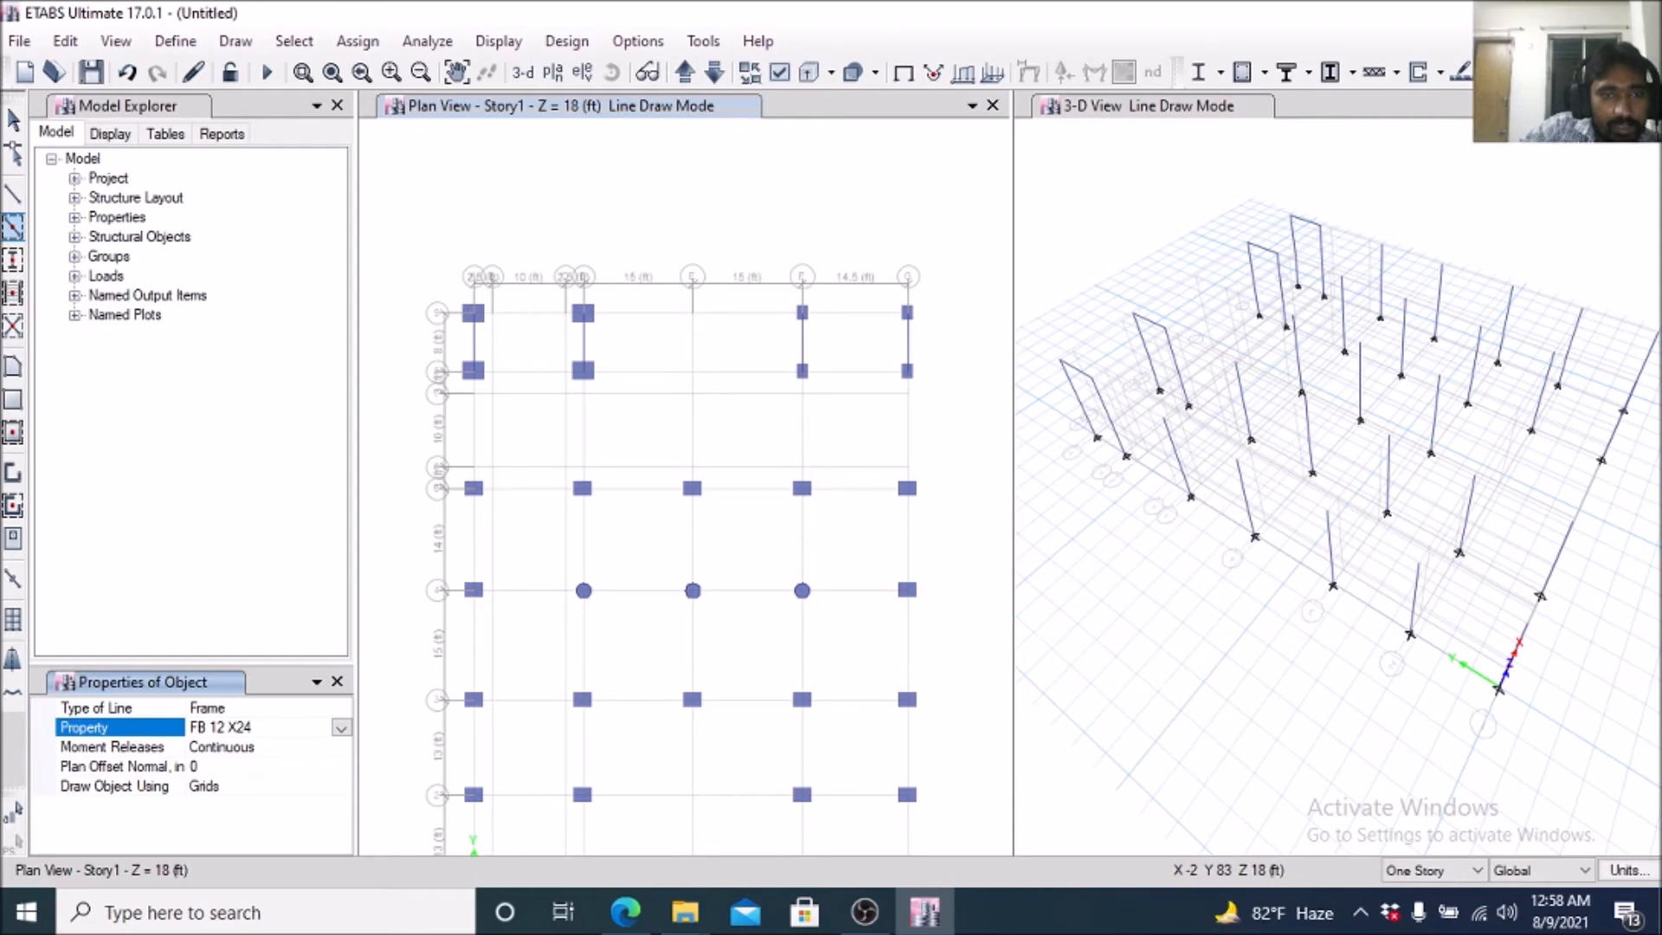
Draw FB 12 X24 beams from A to D along grid lines 9 and 8, and from 8 to 5 along grid lines A and D.
{"action": "left_click_drag", "start_coordinate": [459, 280], "coordinate": [611, 329]}
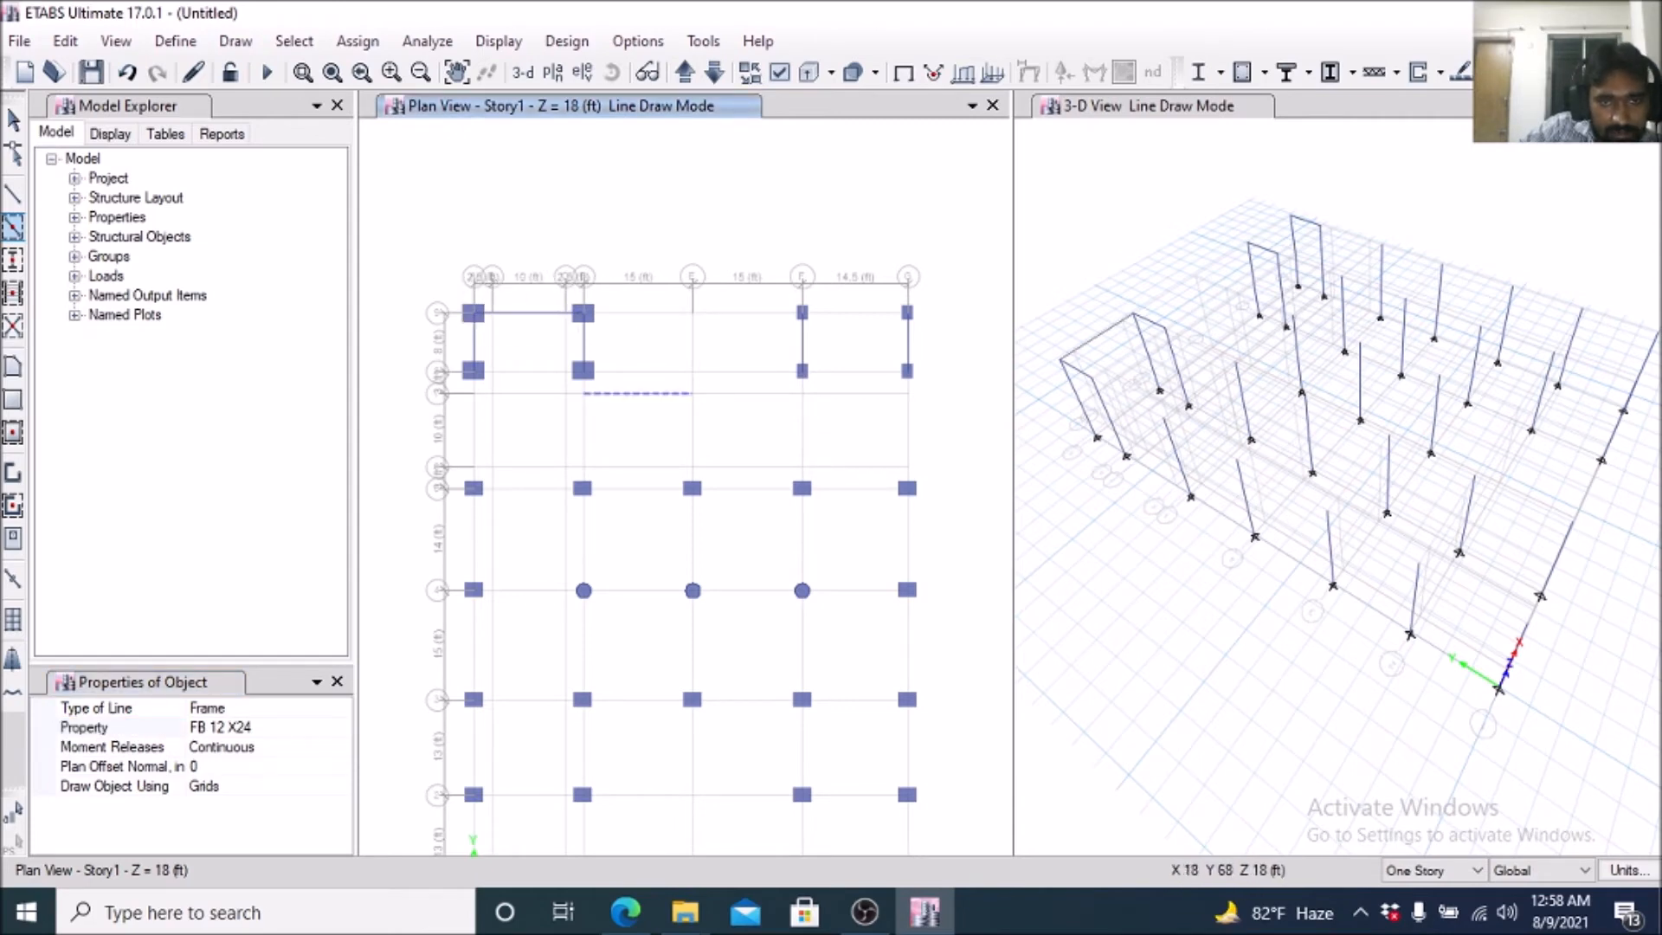
{"action": "left_click_drag", "start_coordinate": [455, 348], "coordinate": [611, 388]}
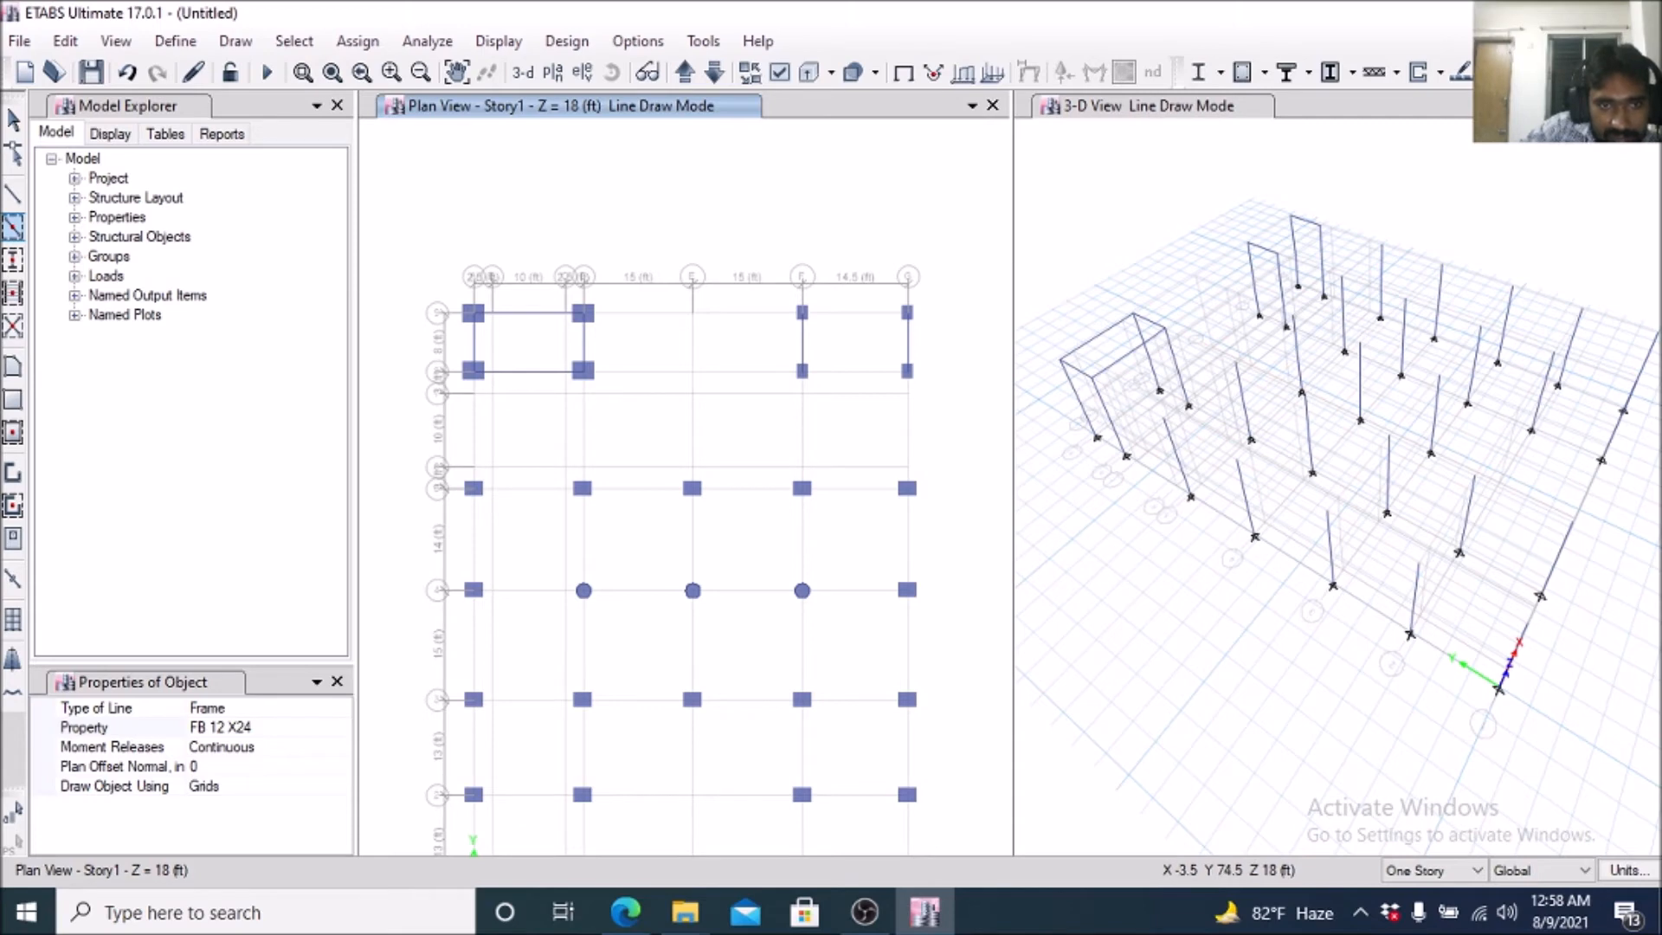
{"action": "left_click", "coordinate": [473, 429]}
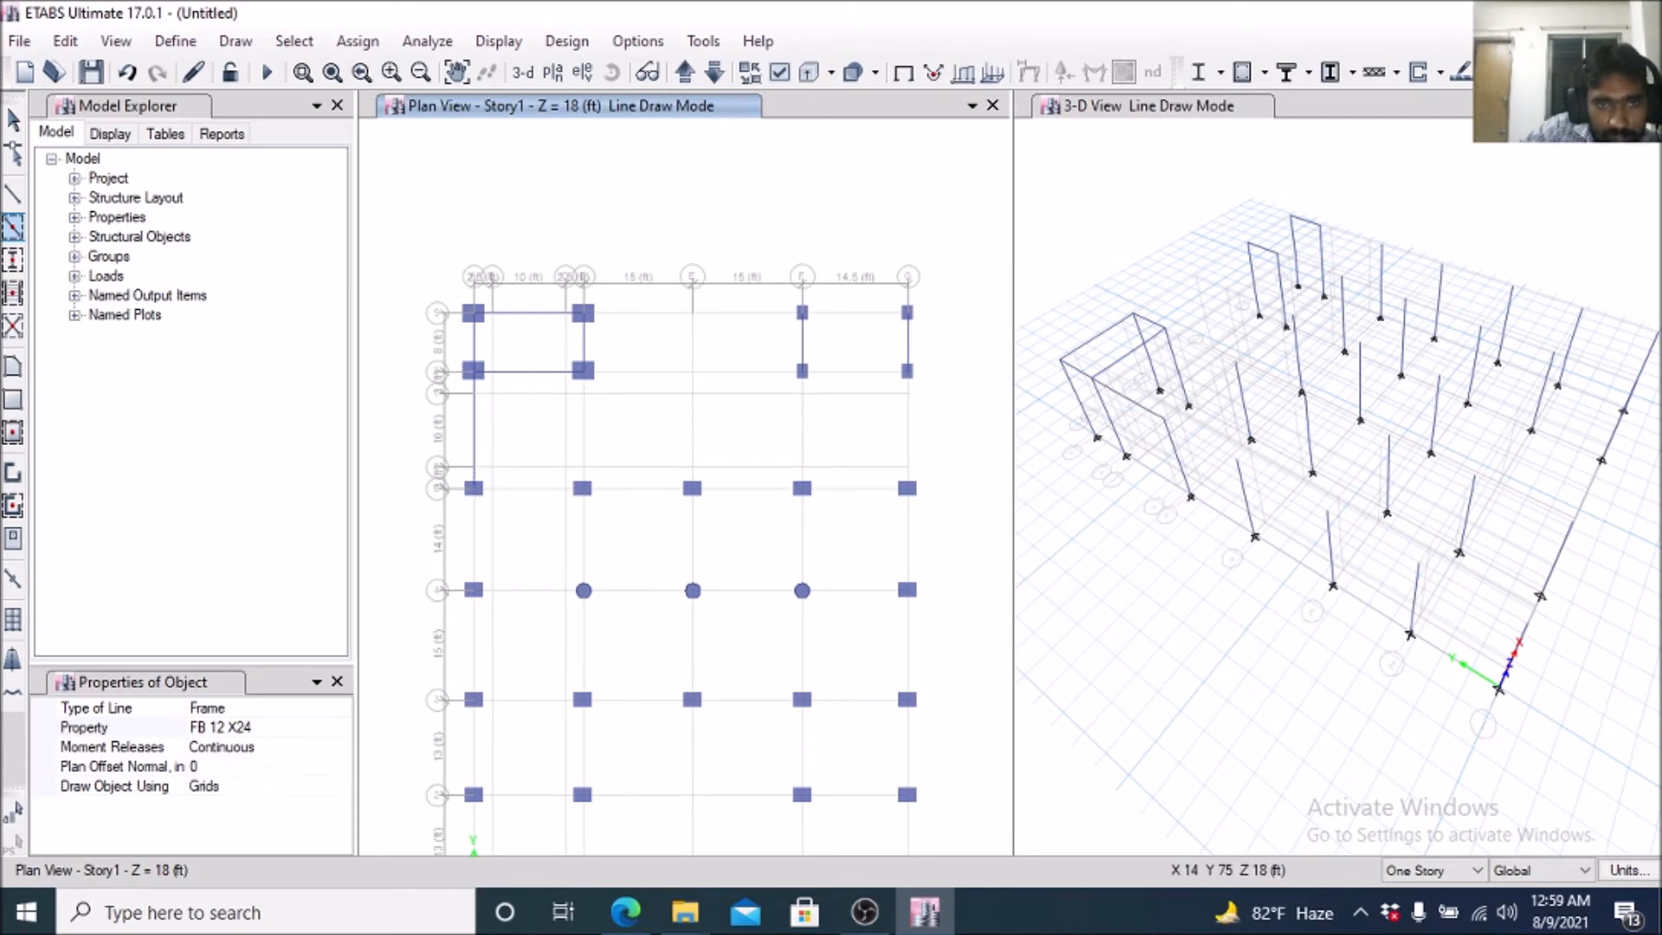
{"action": "left_click", "coordinate": [583, 428]}
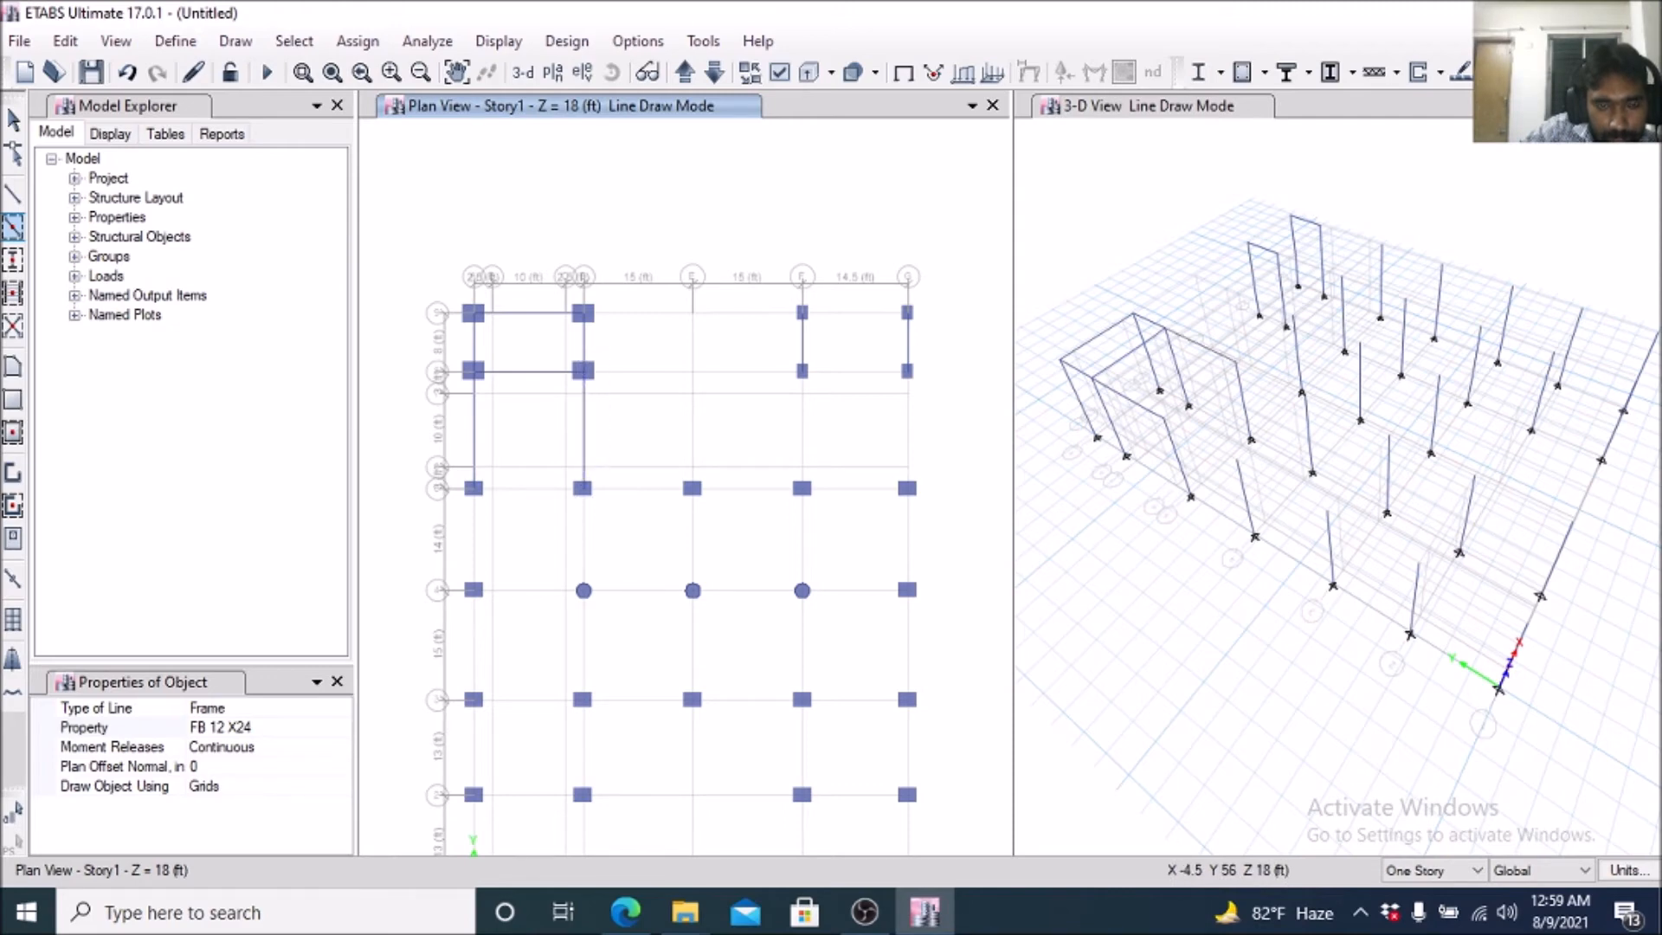
Draw FB 12 X24 beams along grid line 5 from A to G, along F and G from 8 to 5, and along 9 from F to G.
{"action": "left_click_drag", "start_coordinate": [451, 470], "coordinate": [482, 496]}
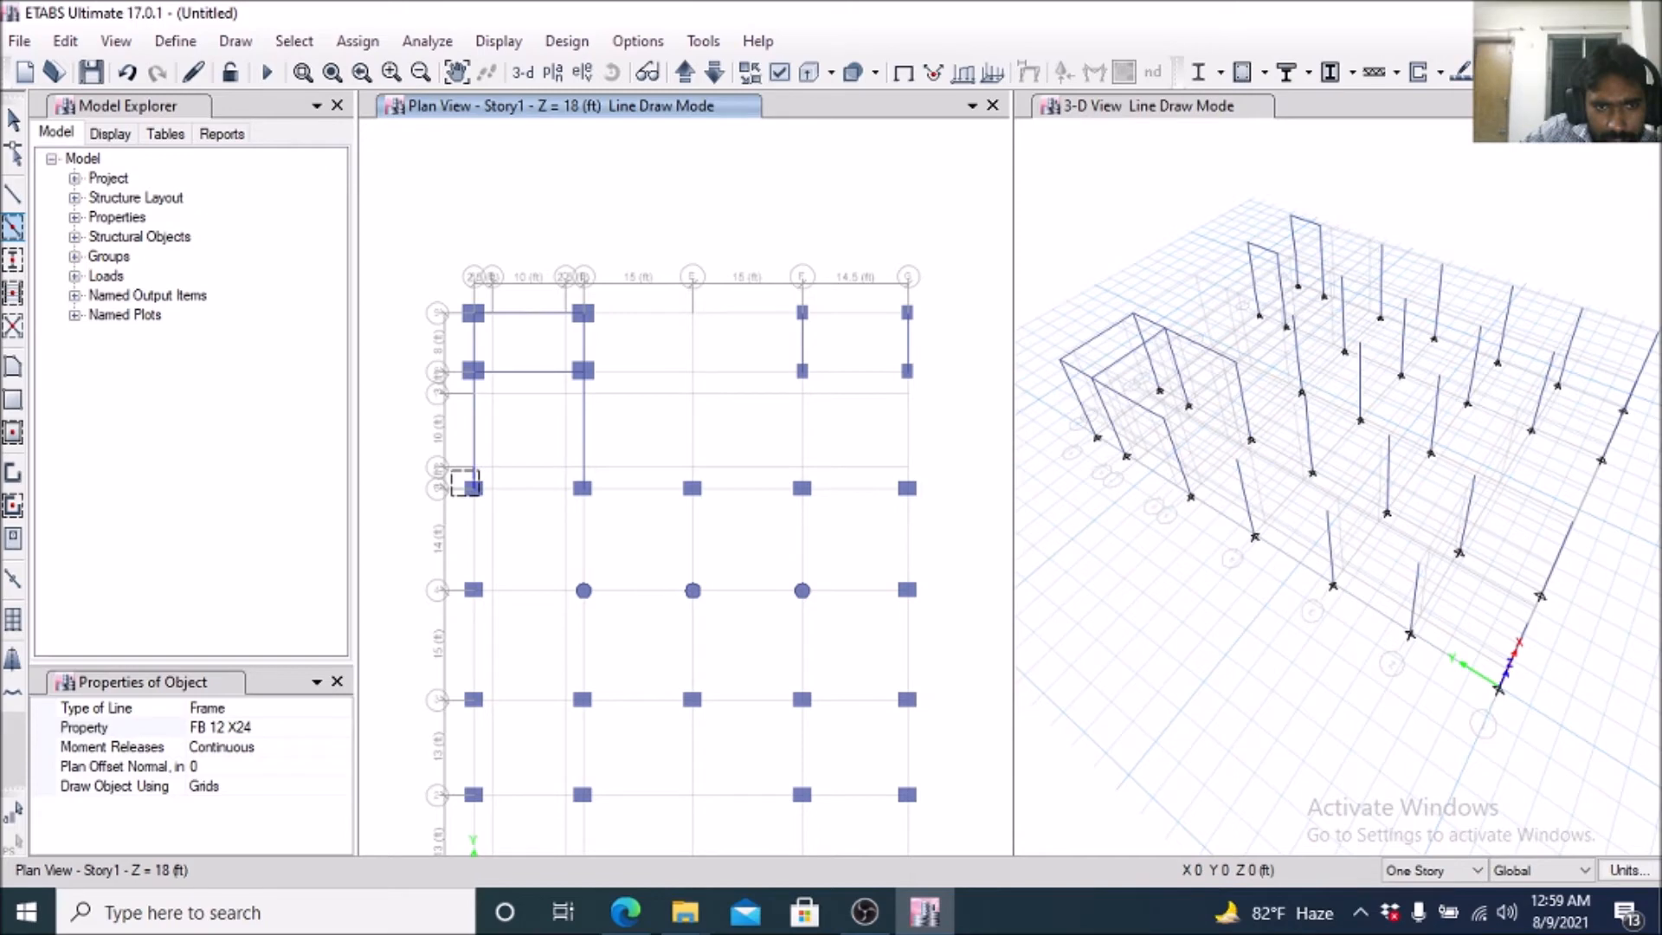
{"action": "mouse_move", "coordinate": [455, 477]}
{"action": "left_mouse_down"}
{"action": "mouse_move", "coordinate": [568, 509]}
{"action": "mouse_move", "coordinate": [937, 509]}
{"action": "left_mouse_up"}
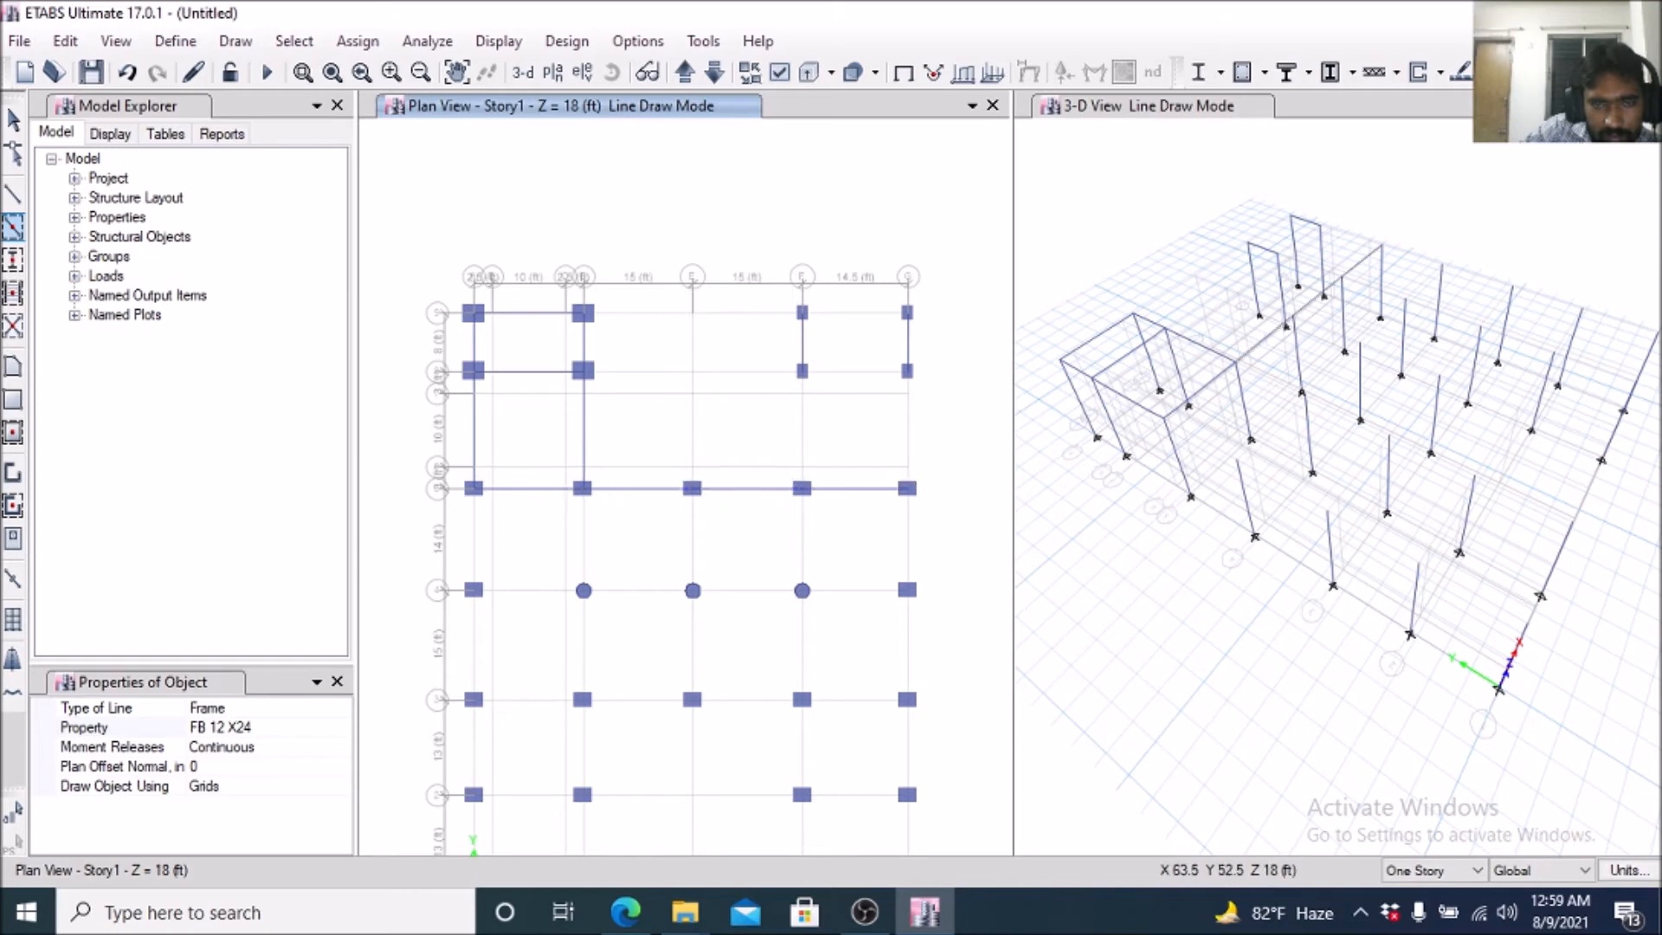
{"action": "left_click_drag", "start_coordinate": [783, 350], "coordinate": [822, 494]}
{"action": "left_click_drag", "start_coordinate": [892, 350], "coordinate": [935, 502]}
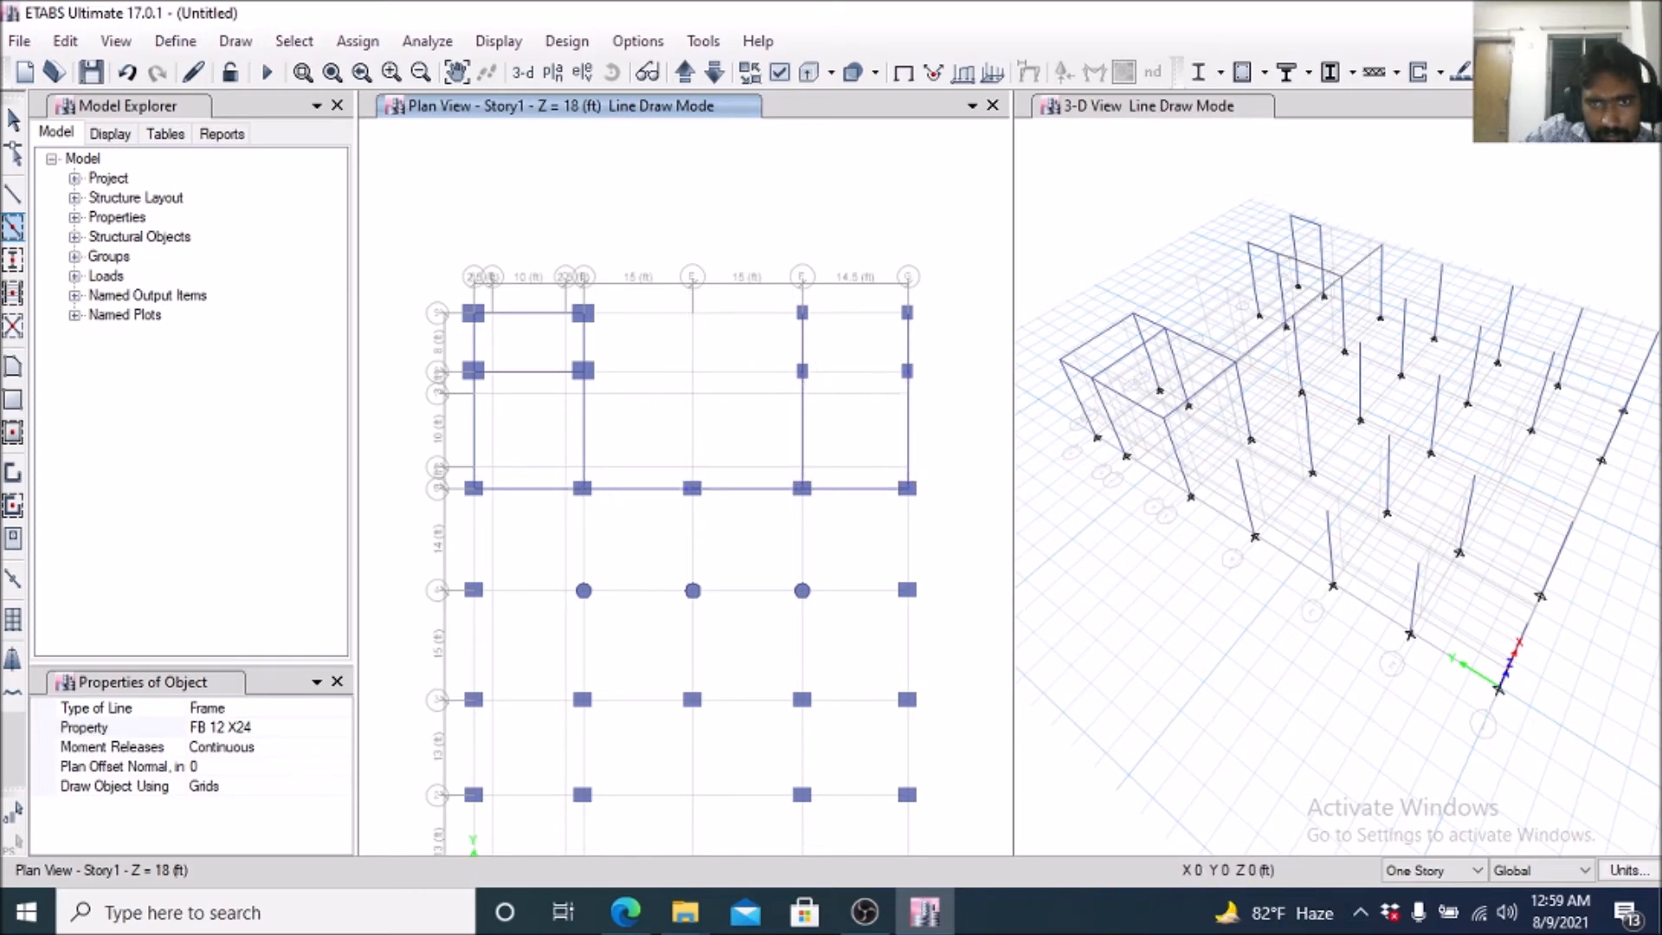
{"action": "left_click_drag", "start_coordinate": [787, 291], "coordinate": [942, 326]}
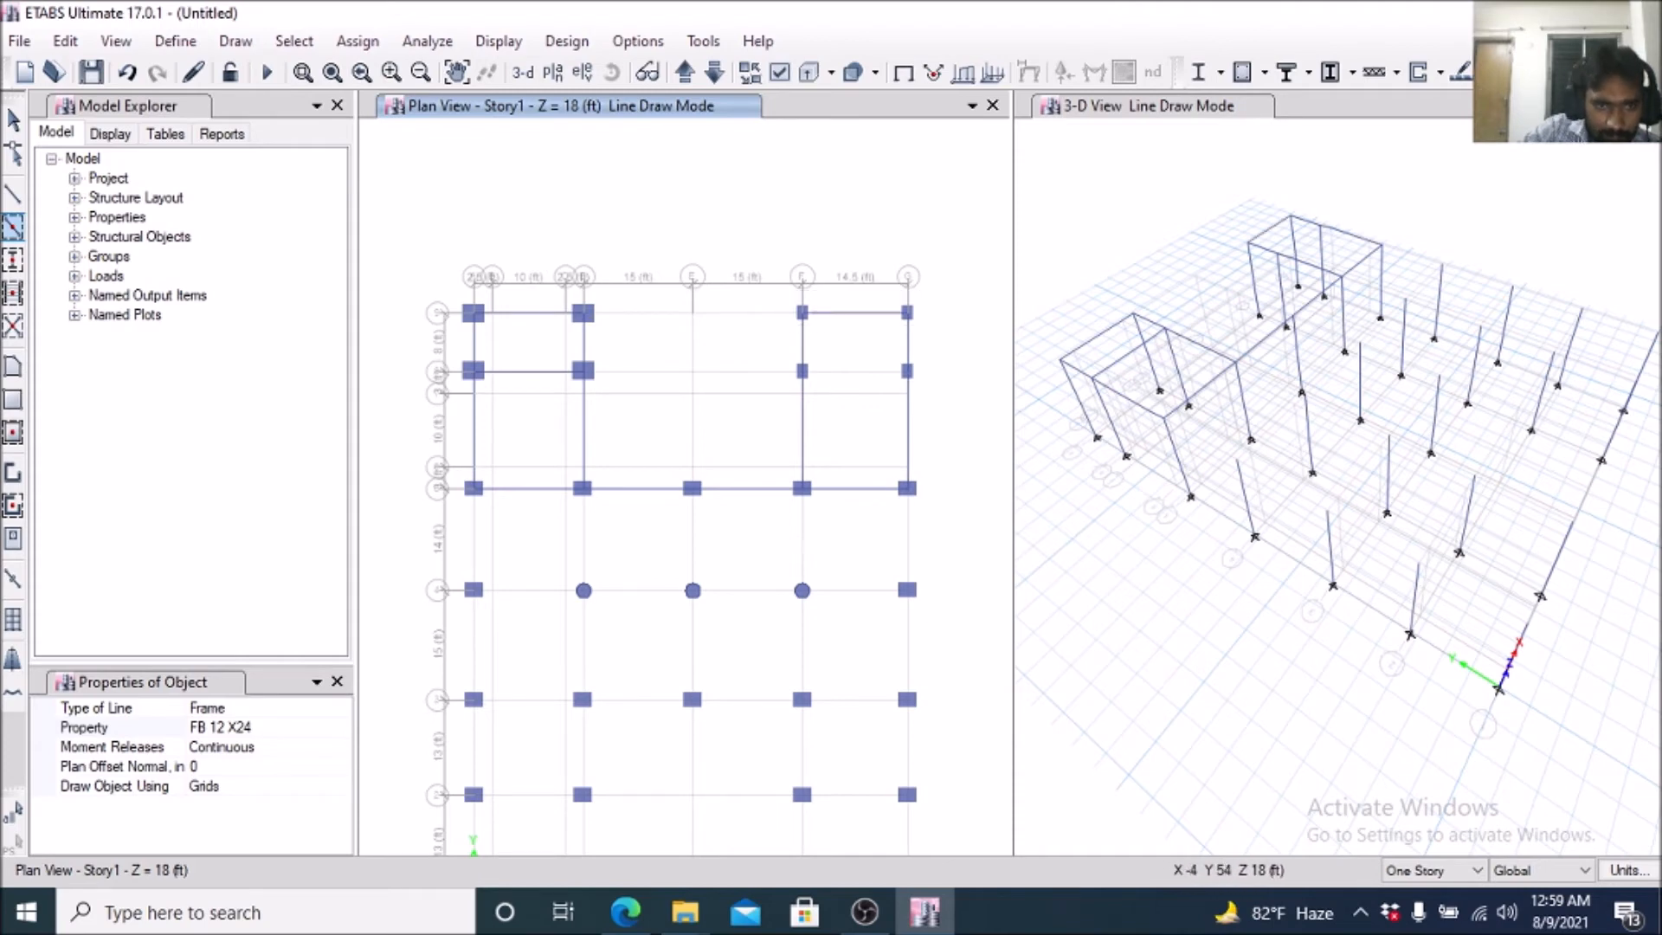
Draw FB 12 X24 beams between grid lines 5 and 3 along grid lines A, D, E, F and G.
{"action": "left_click_drag", "start_coordinate": [458, 474], "coordinate": [514, 716]}
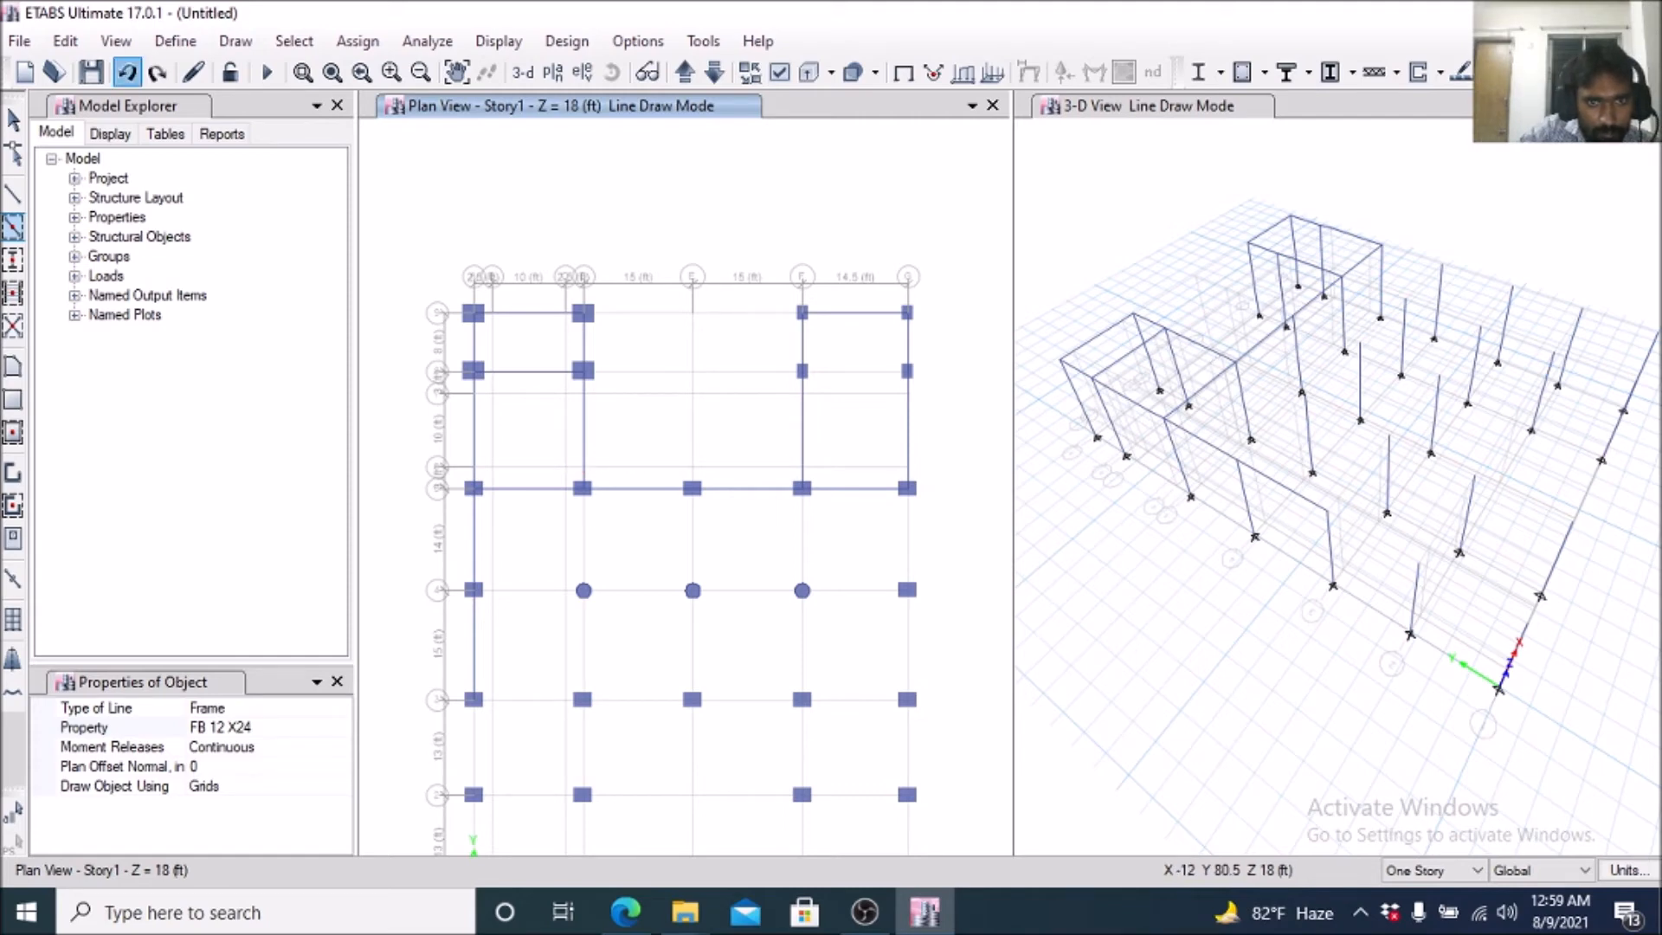
{"action": "left_click_drag", "start_coordinate": [576, 474], "coordinate": [618, 709]}
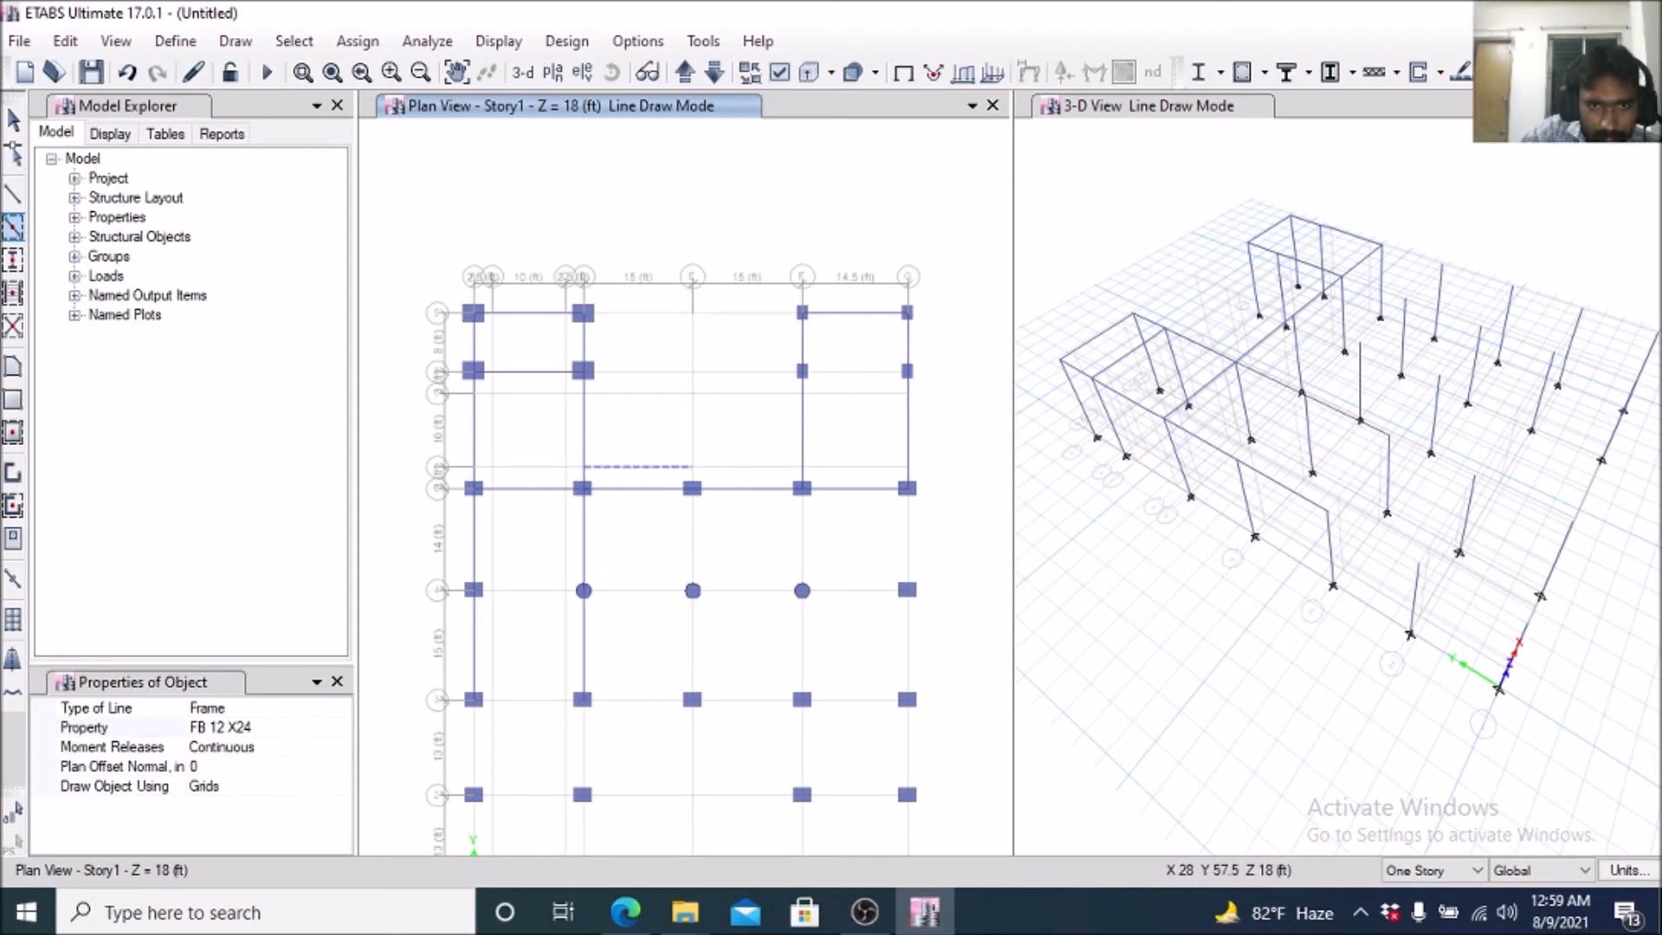
{"action": "left_click_drag", "start_coordinate": [670, 475], "coordinate": [725, 707]}
{"action": "left_click_drag", "start_coordinate": [779, 474], "coordinate": [829, 713]}
{"action": "left_click_drag", "start_coordinate": [886, 470], "coordinate": [916, 529]}
{"action": "left_click_drag", "start_coordinate": [886, 475], "coordinate": [943, 703]}
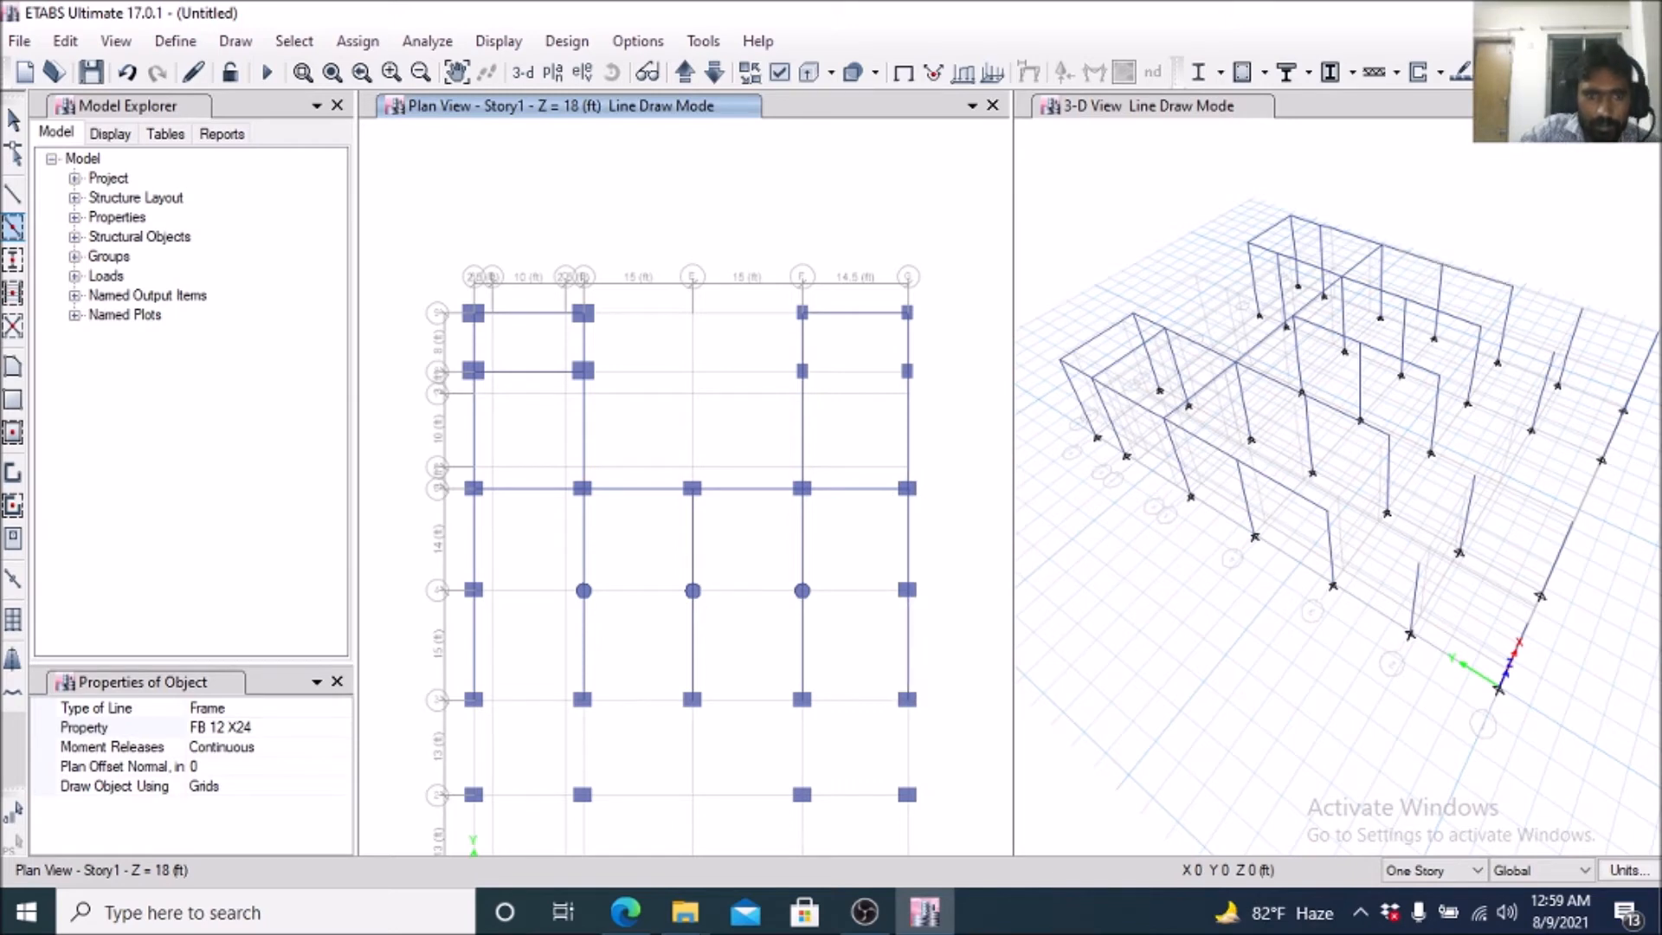
Draw FB 12 X24 beams along grid line 4 from A to G, along A and D from 3 to 1, and along 2 and 1 from A to D.
{"action": "left_click_drag", "start_coordinate": [458, 562], "coordinate": [936, 624]}
{"action": "scroll", "coordinate": [758, 521], "scroll_direction": "down", "scroll_amount": 5}
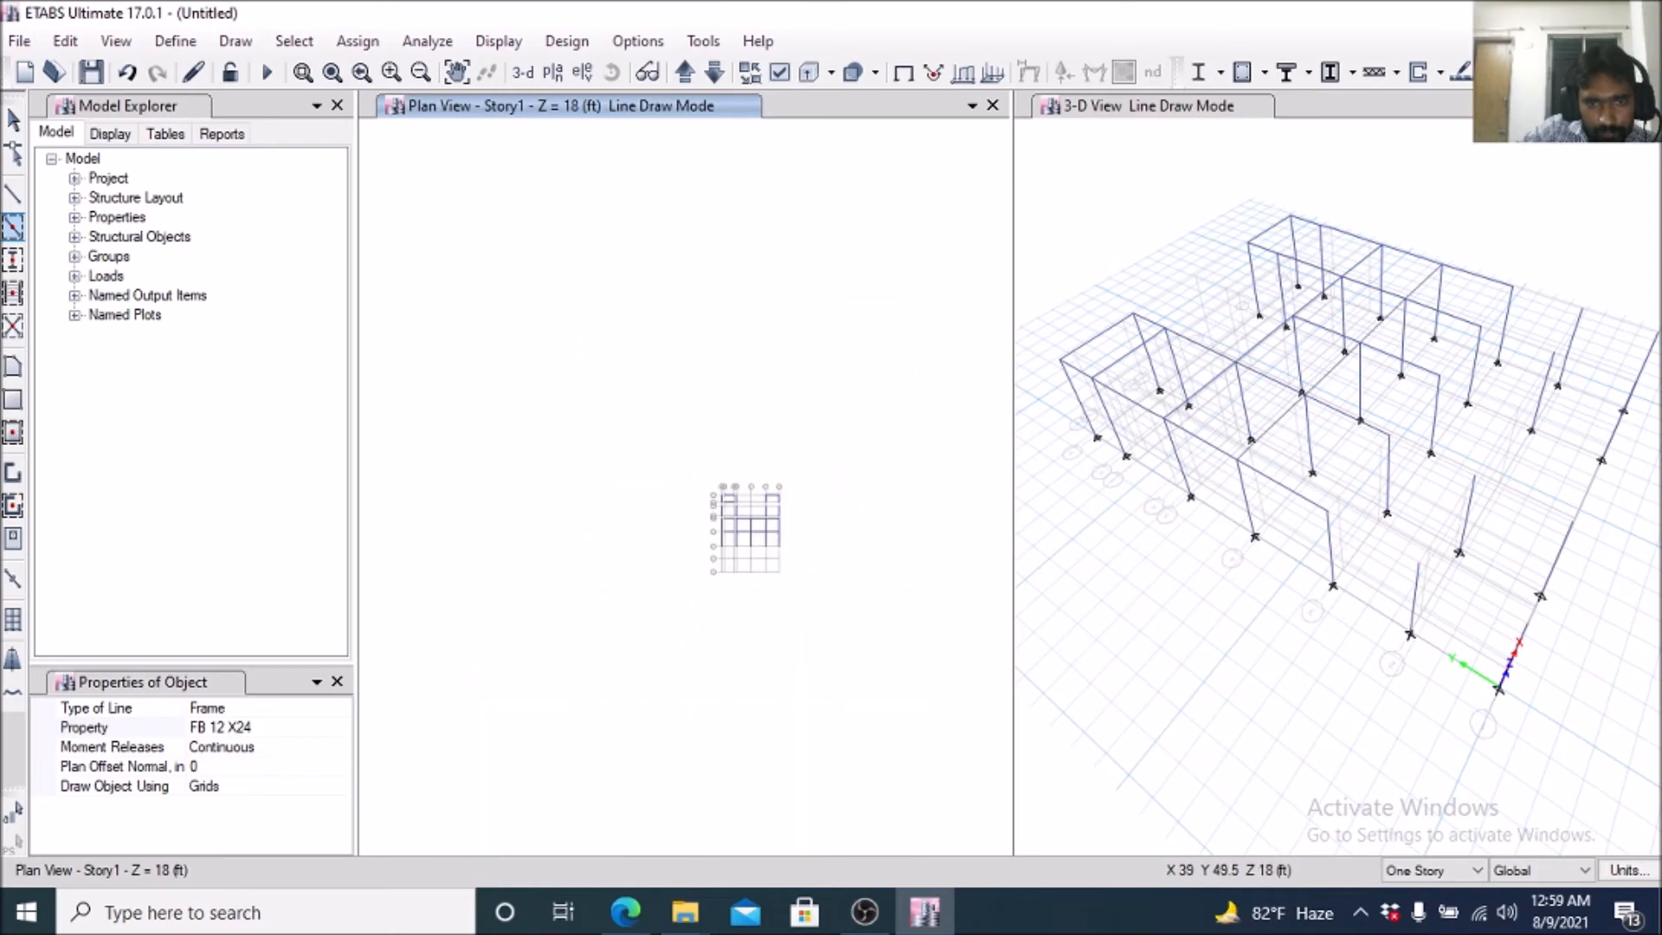
{"action": "scroll", "coordinate": [771, 538], "scroll_direction": "up", "scroll_amount": 5}
{"action": "scroll", "coordinate": [649, 598], "scroll_direction": "down", "scroll_amount": 5}
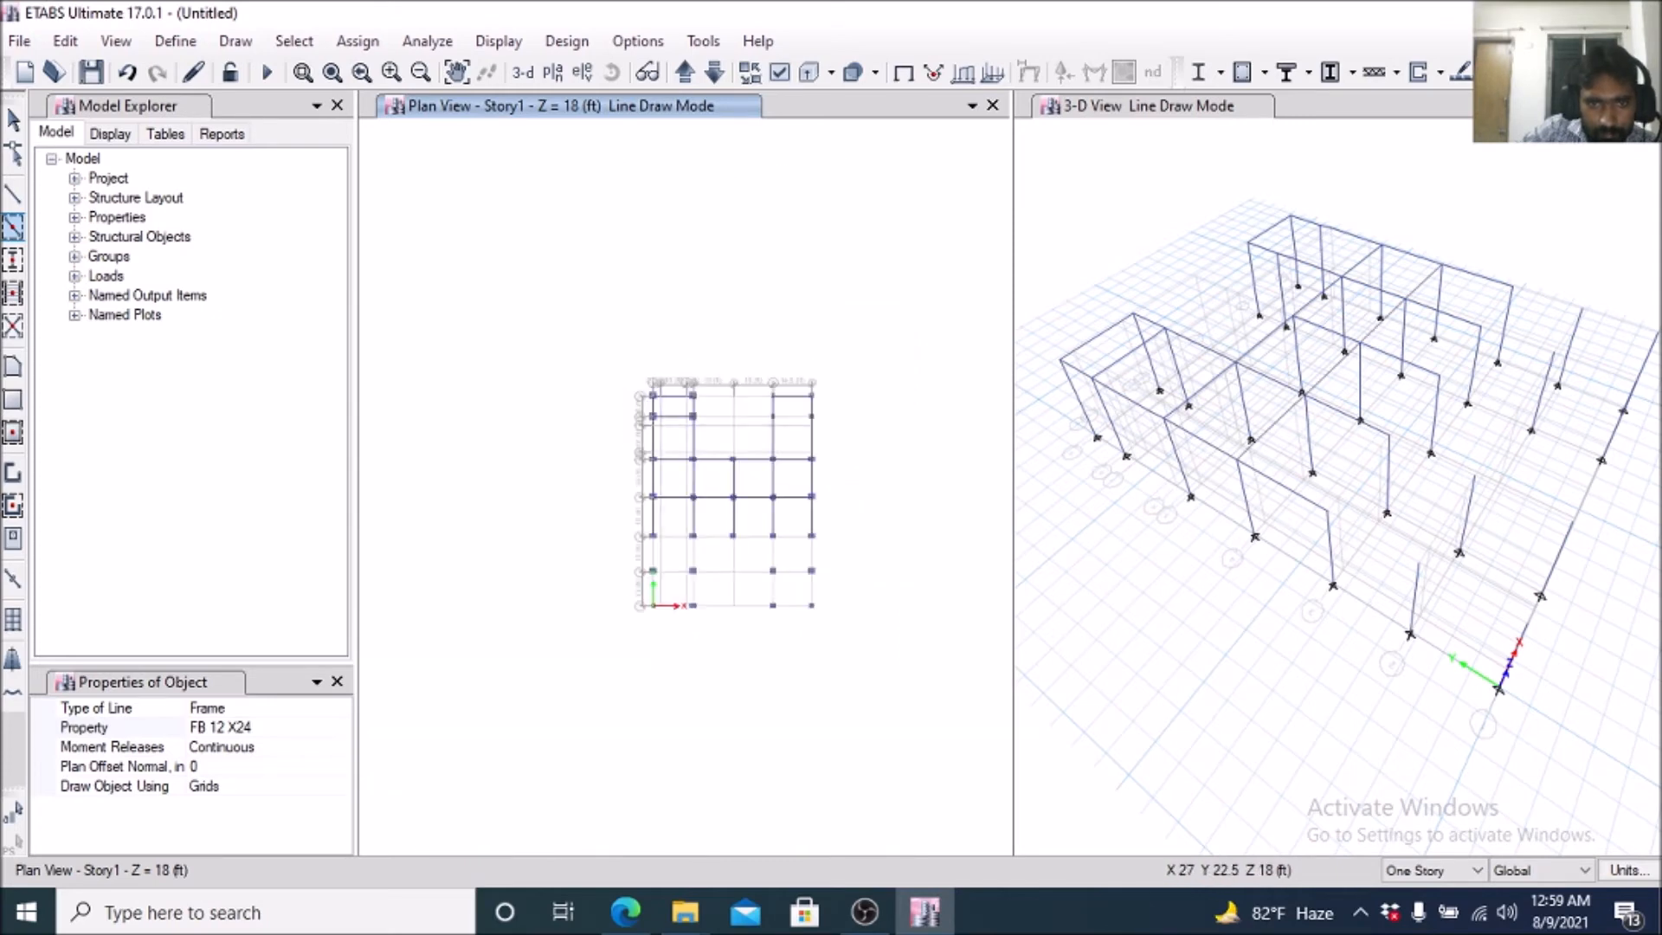
{"action": "scroll", "coordinate": [649, 598], "scroll_direction": "up", "scroll_amount": 5}
{"action": "left_click_drag", "start_coordinate": [630, 495], "coordinate": [656, 722]}
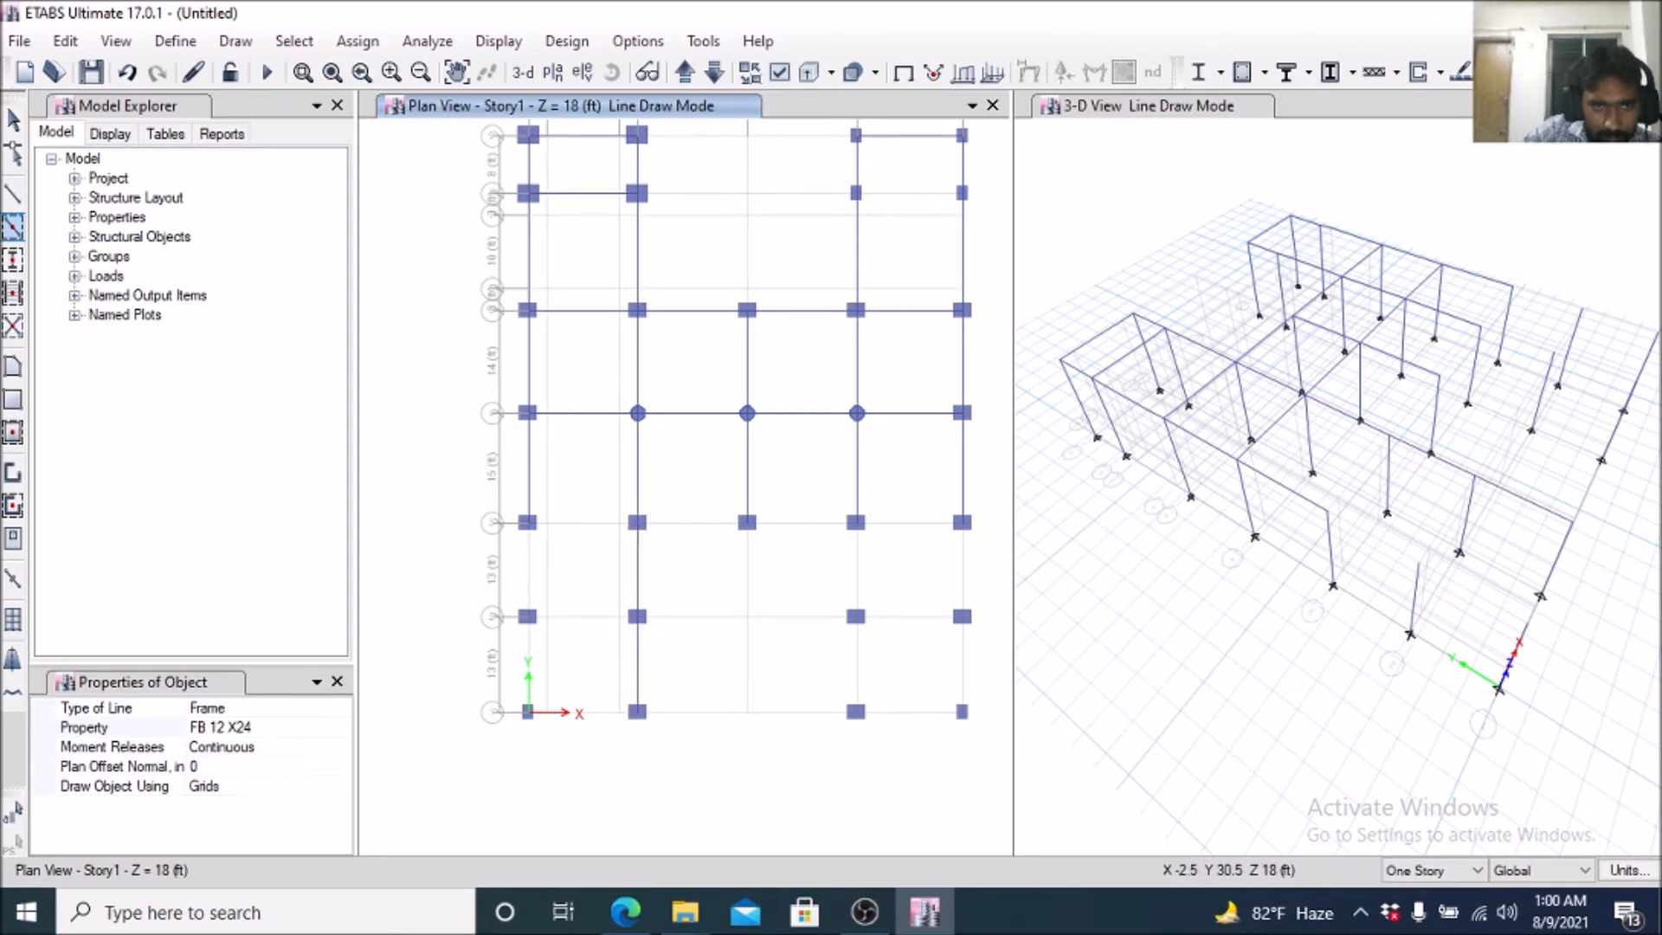
{"action": "left_click_drag", "start_coordinate": [510, 490], "coordinate": [658, 736]}
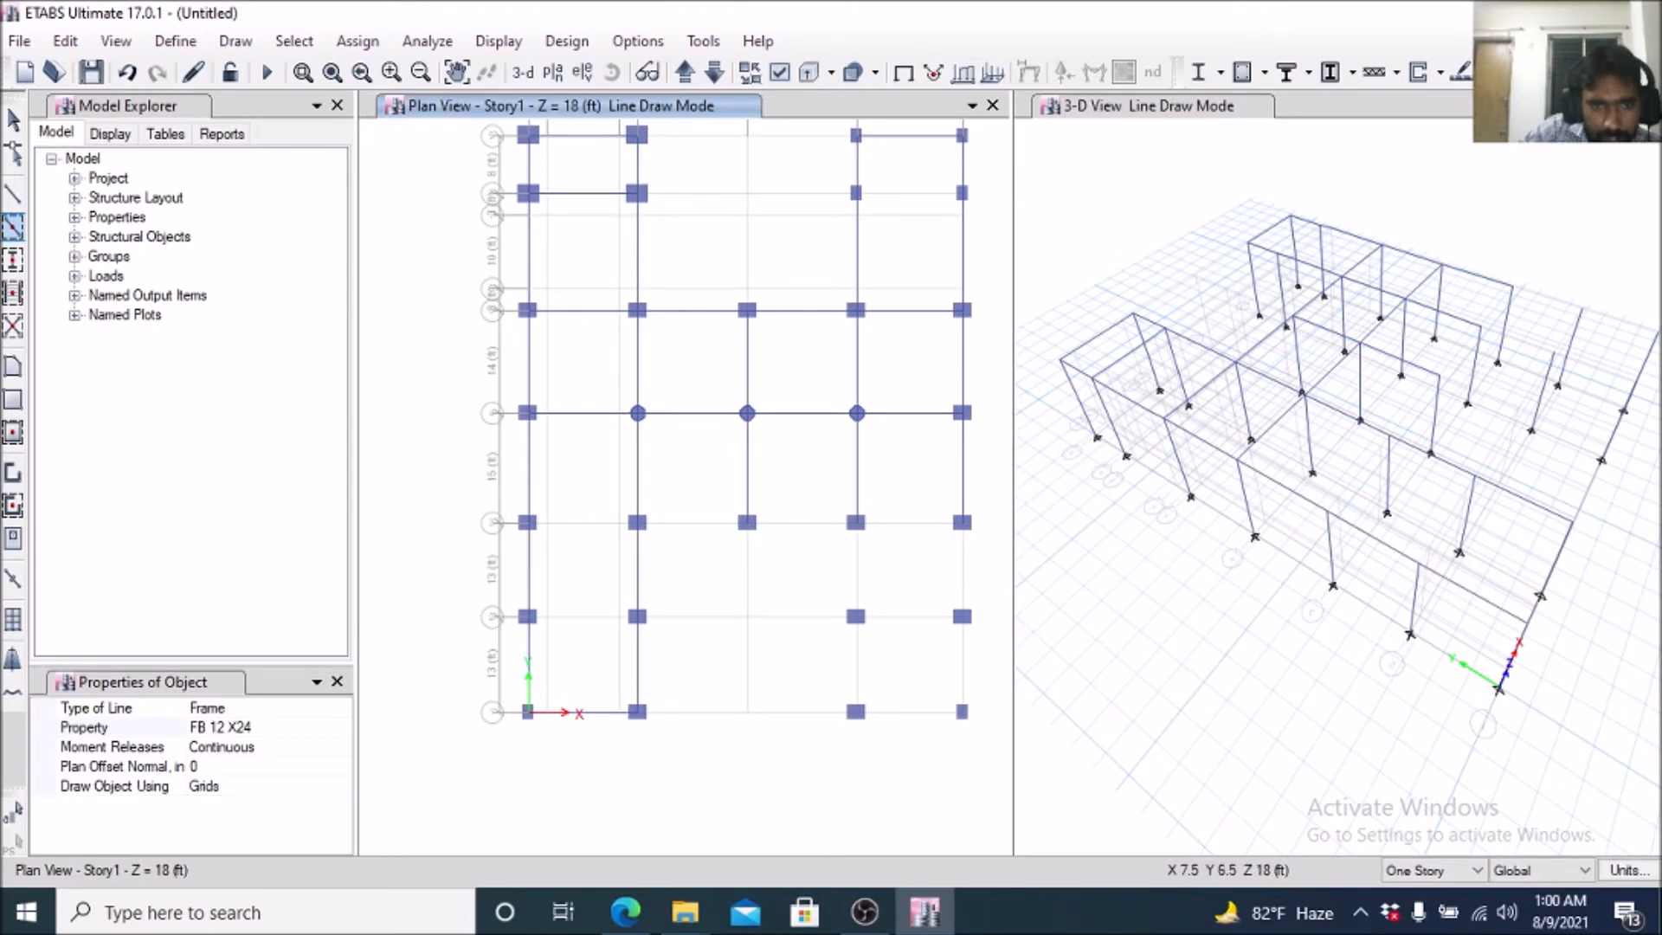
{"action": "left_click_drag", "start_coordinate": [515, 582], "coordinate": [667, 642]}
Draw FB 12 X24 beams along grid line 3 from A to G, along F and G from 3 to 1, and along 2 and 1 from F to G.
{"action": "left_click_drag", "start_coordinate": [518, 501], "coordinate": [987, 545]}
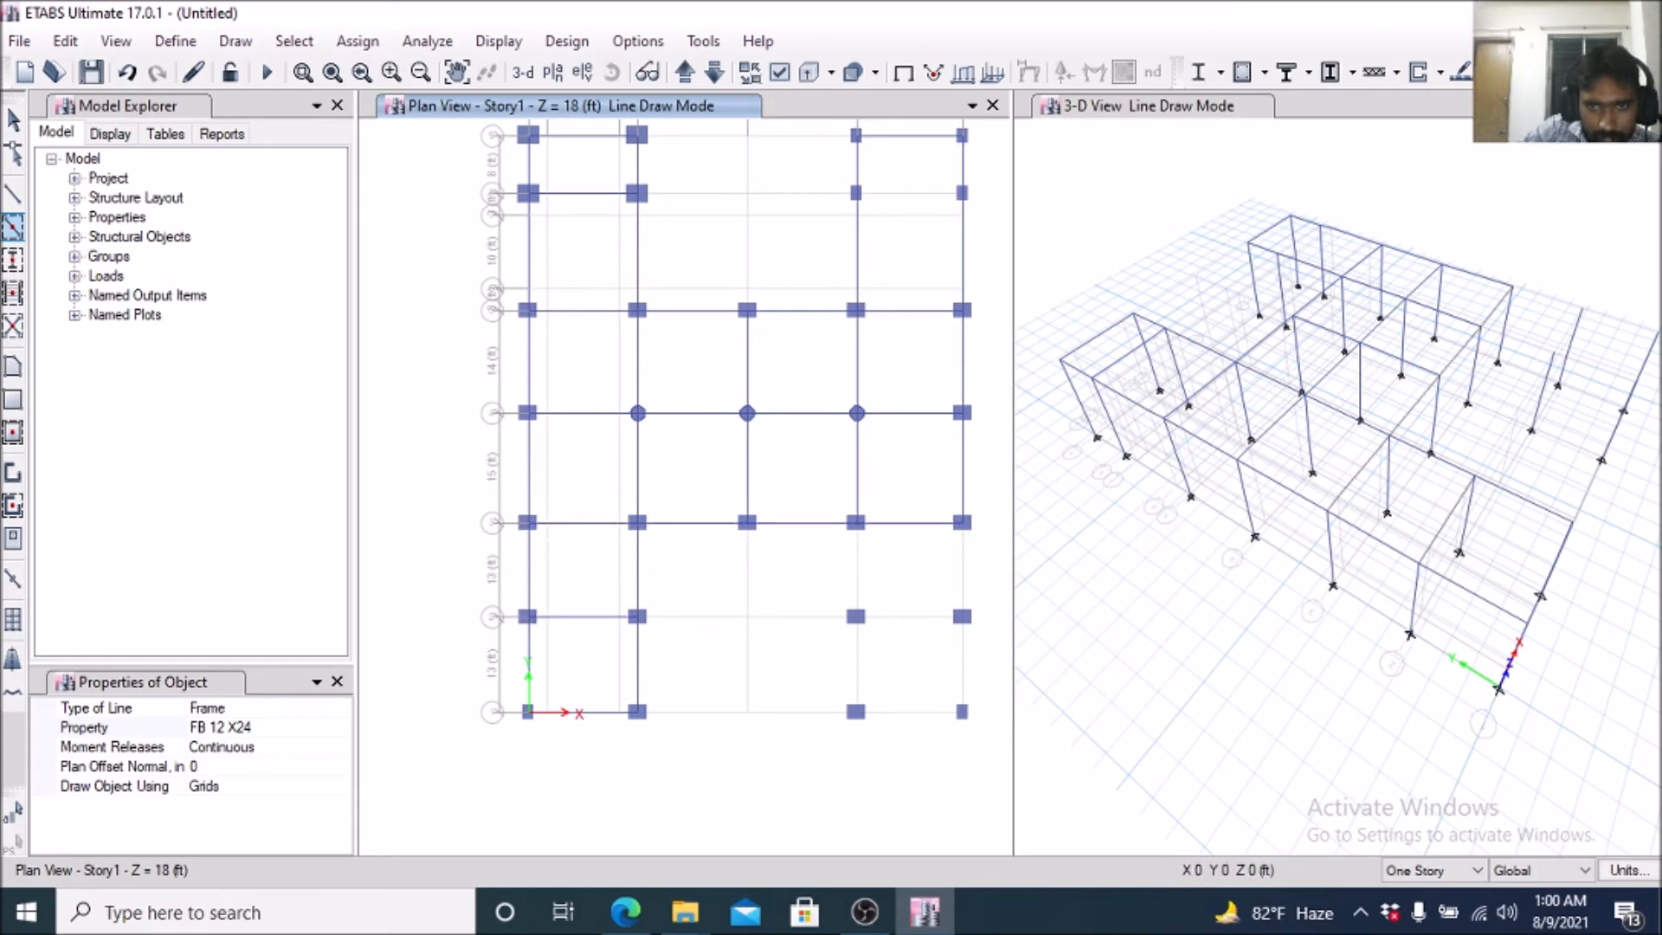
{"action": "left_click_drag", "start_coordinate": [836, 497], "coordinate": [1009, 746]}
{"action": "left_click_drag", "start_coordinate": [828, 595], "coordinate": [985, 651]}
{"action": "left_click_drag", "start_coordinate": [937, 493], "coordinate": [995, 736]}
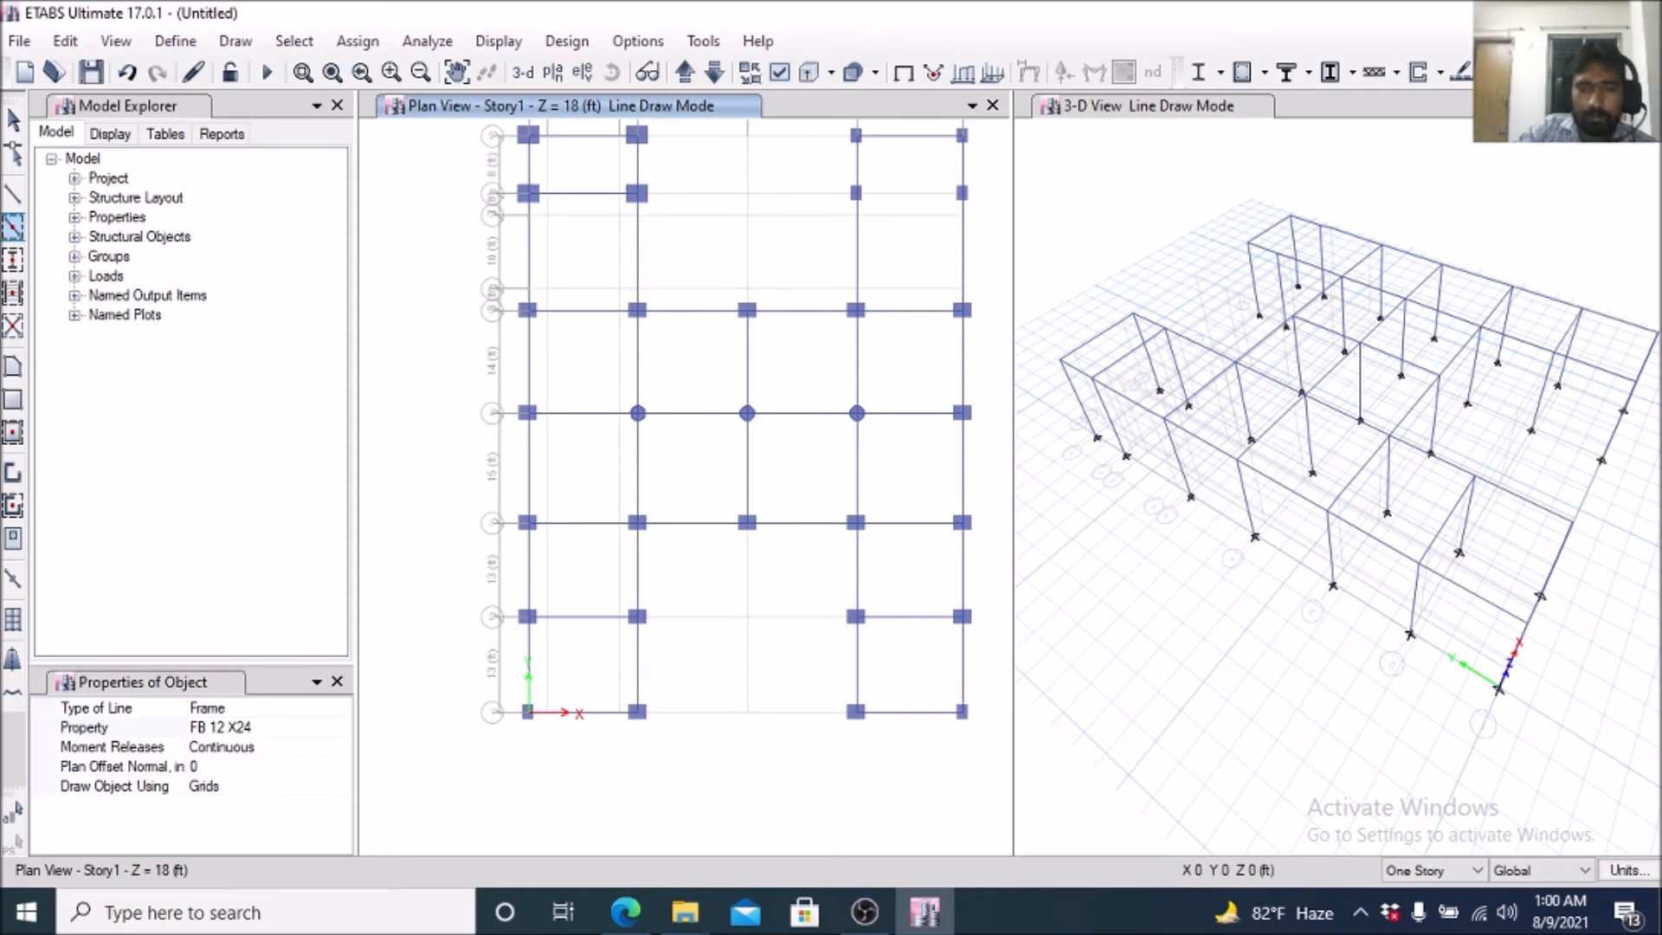
Draw the missing FB 12 X24 beam along grid line 8 from F to G.
{"action": "scroll", "coordinate": [605, 604], "scroll_direction": "down", "scroll_amount": 3}
{"action": "scroll", "coordinate": [605, 610], "scroll_direction": "up", "scroll_amount": 3}
{"action": "scroll", "coordinate": [645, 668], "scroll_direction": "down", "scroll_amount": 2}
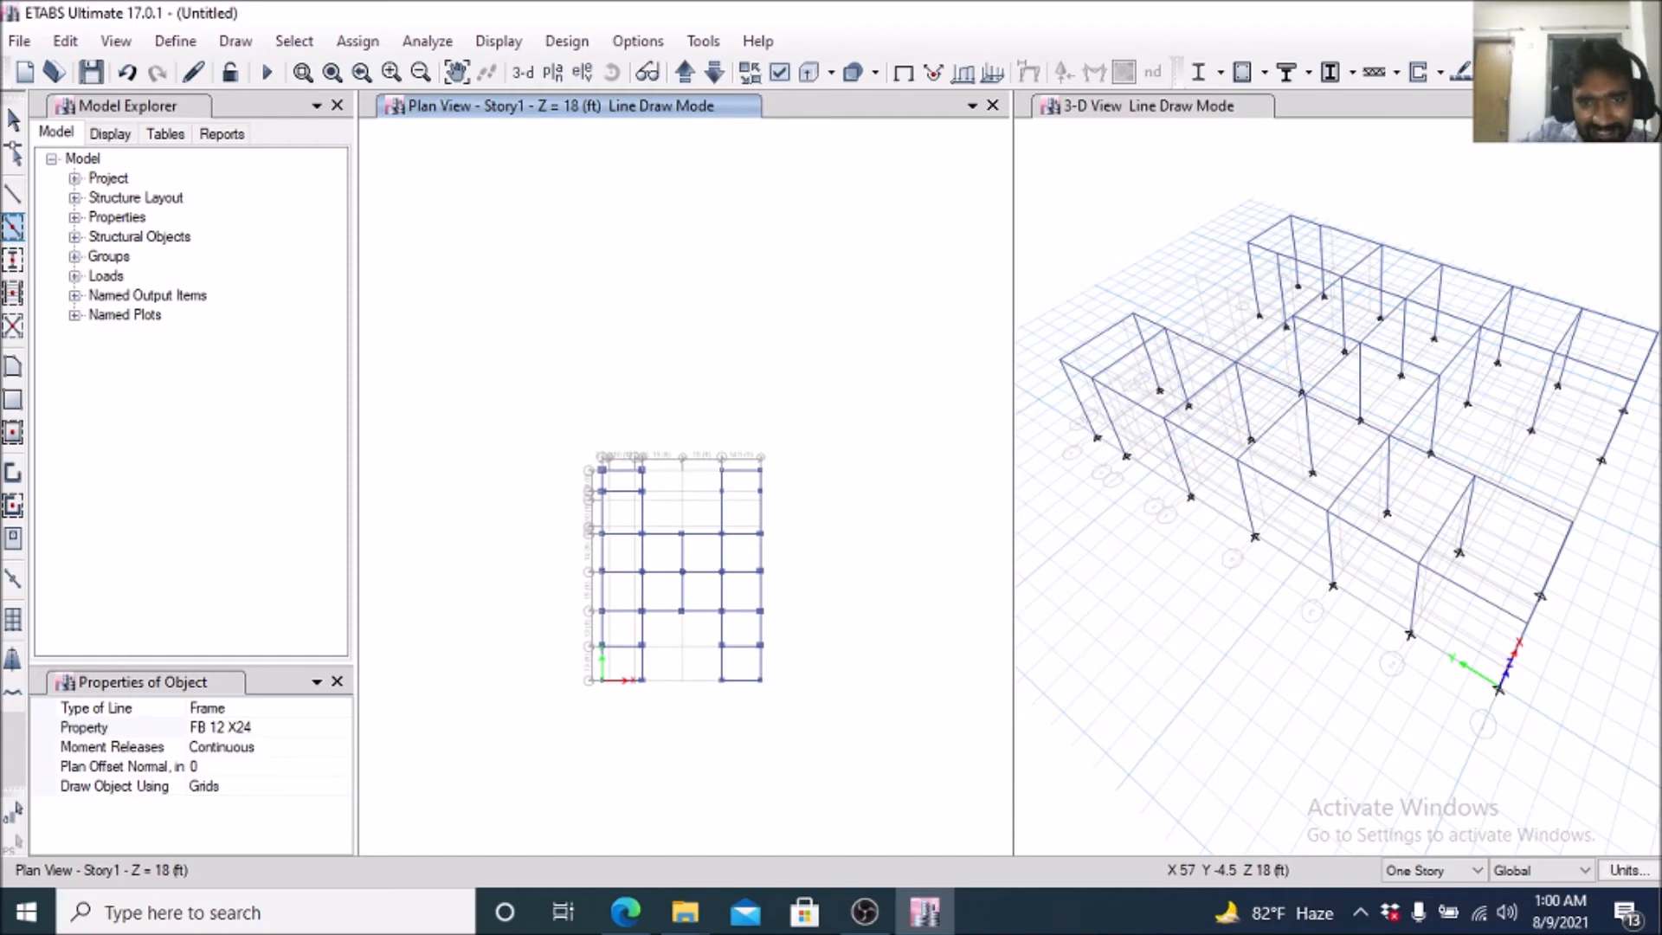
{"action": "scroll", "coordinate": [750, 485], "scroll_direction": "up", "scroll_amount": 3}
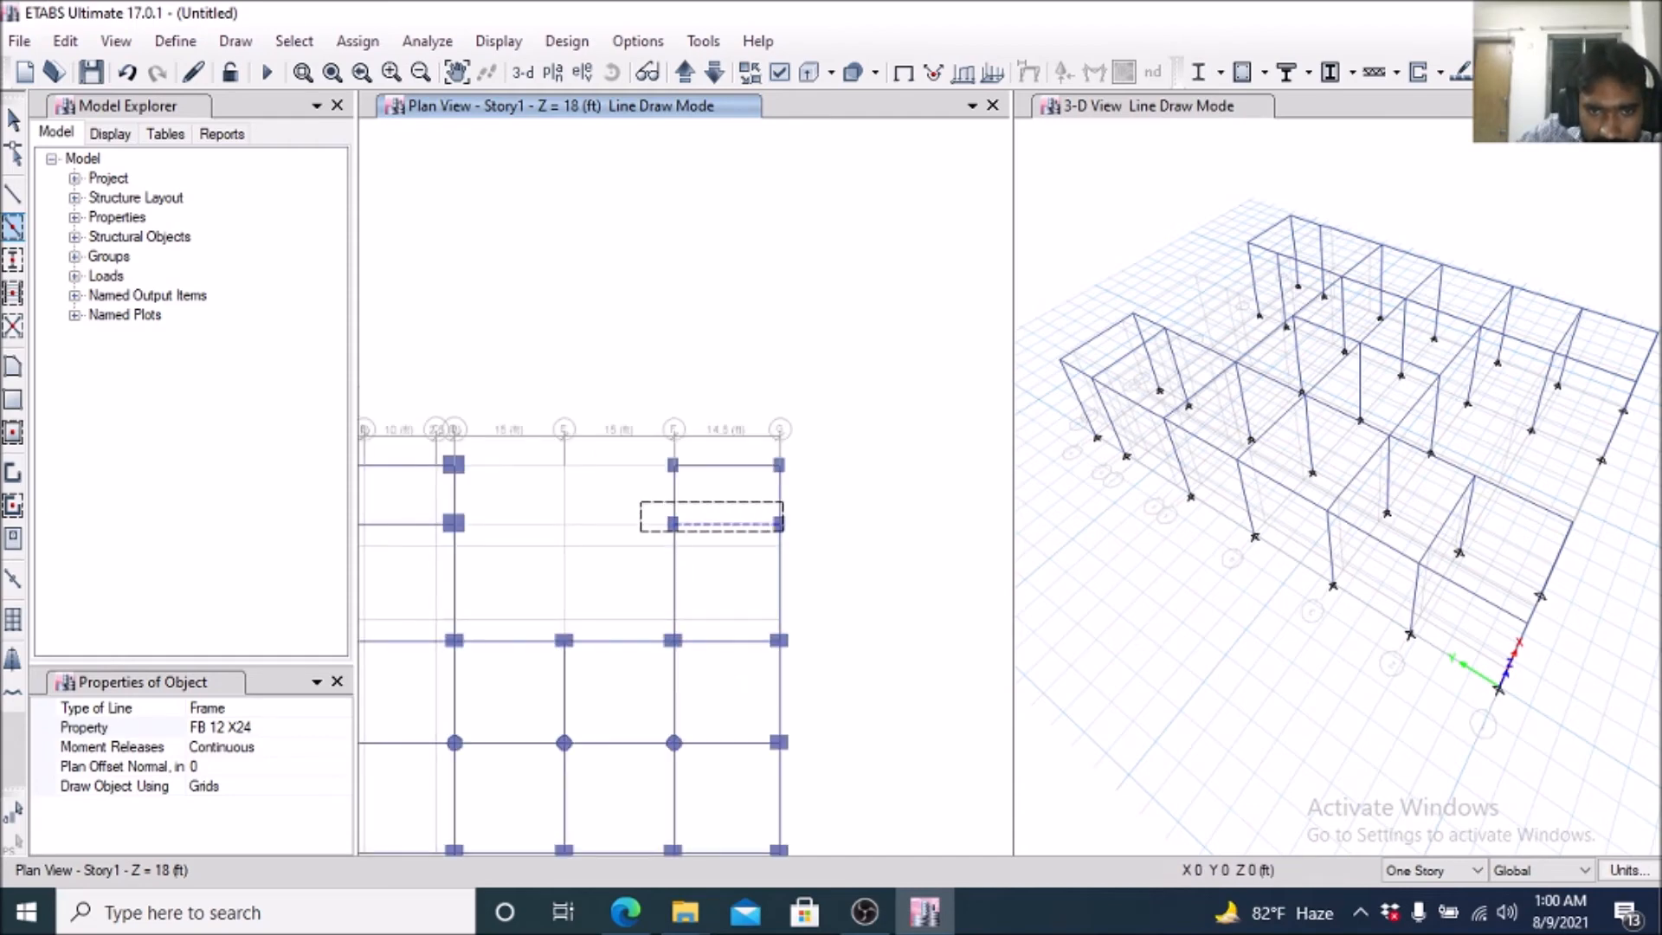
{"action": "scroll", "coordinate": [770, 485], "scroll_direction": "down", "scroll_amount": 5}
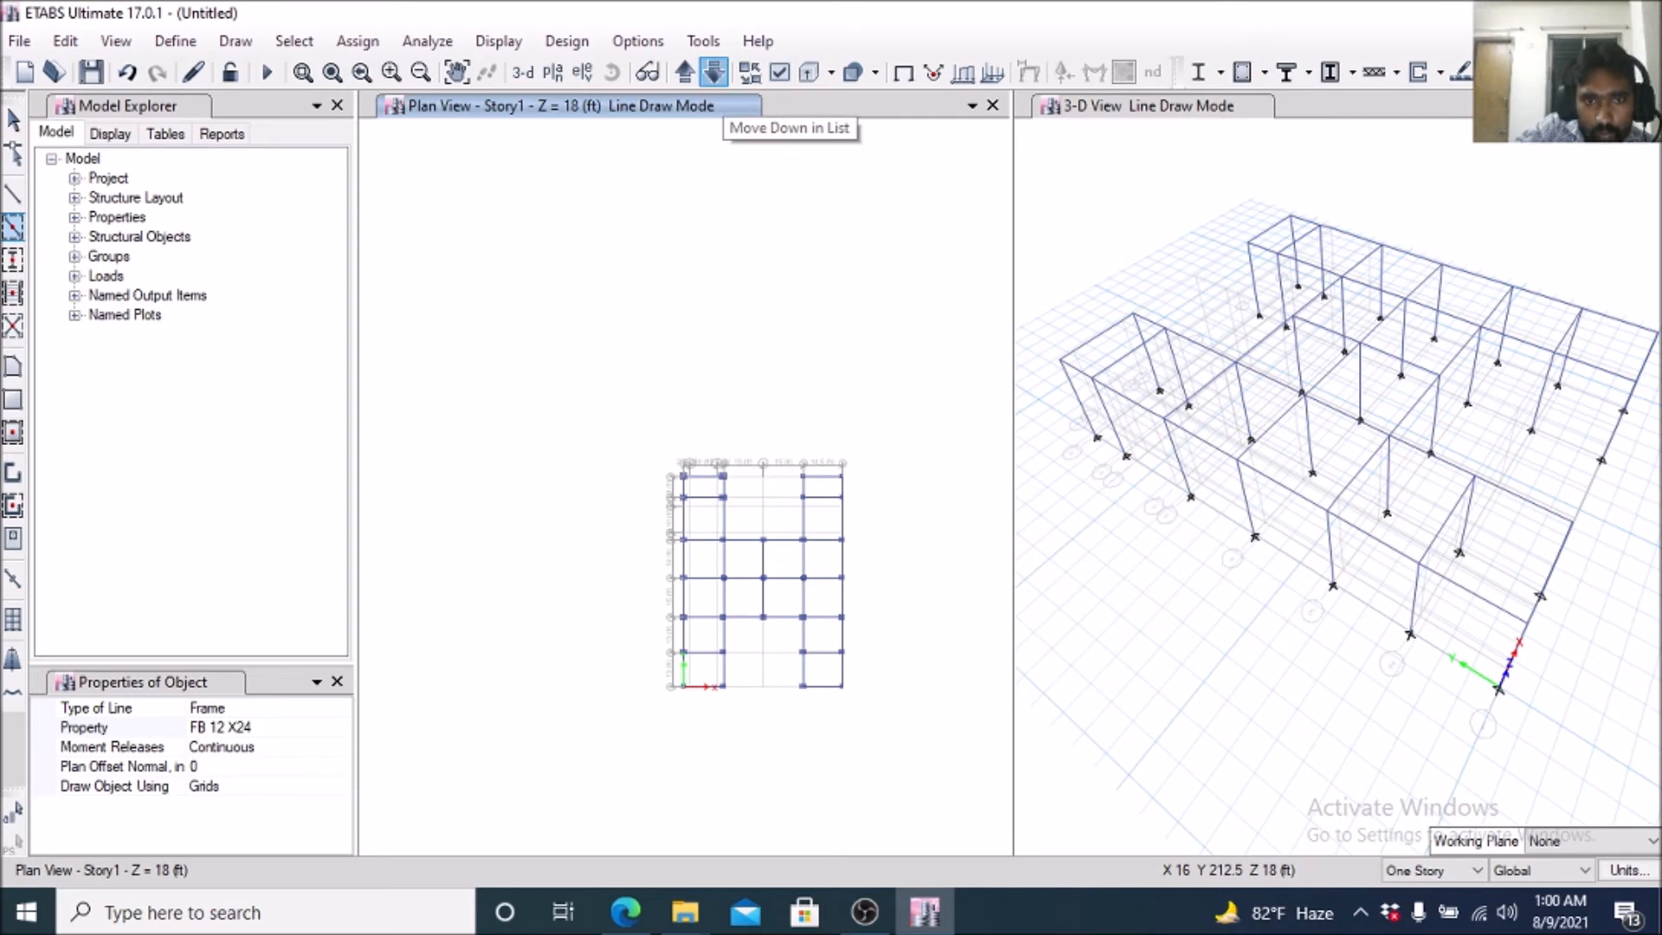
Switch the plan view from Story1 down to the GF level at Z = 8 ft.
{"action": "left_click", "coordinate": [715, 72]}
{"action": "scroll", "coordinate": [865, 519], "scroll_direction": "up", "scroll_amount": 4}
{"action": "scroll", "coordinate": [892, 719], "scroll_direction": "down", "scroll_amount": 3}
{"action": "scroll", "coordinate": [892, 718], "scroll_direction": "up", "scroll_amount": 3}
{"action": "scroll", "coordinate": [871, 543], "scroll_direction": "down", "scroll_amount": 3}
{"action": "scroll", "coordinate": [806, 554], "scroll_direction": "up", "scroll_amount": 3}
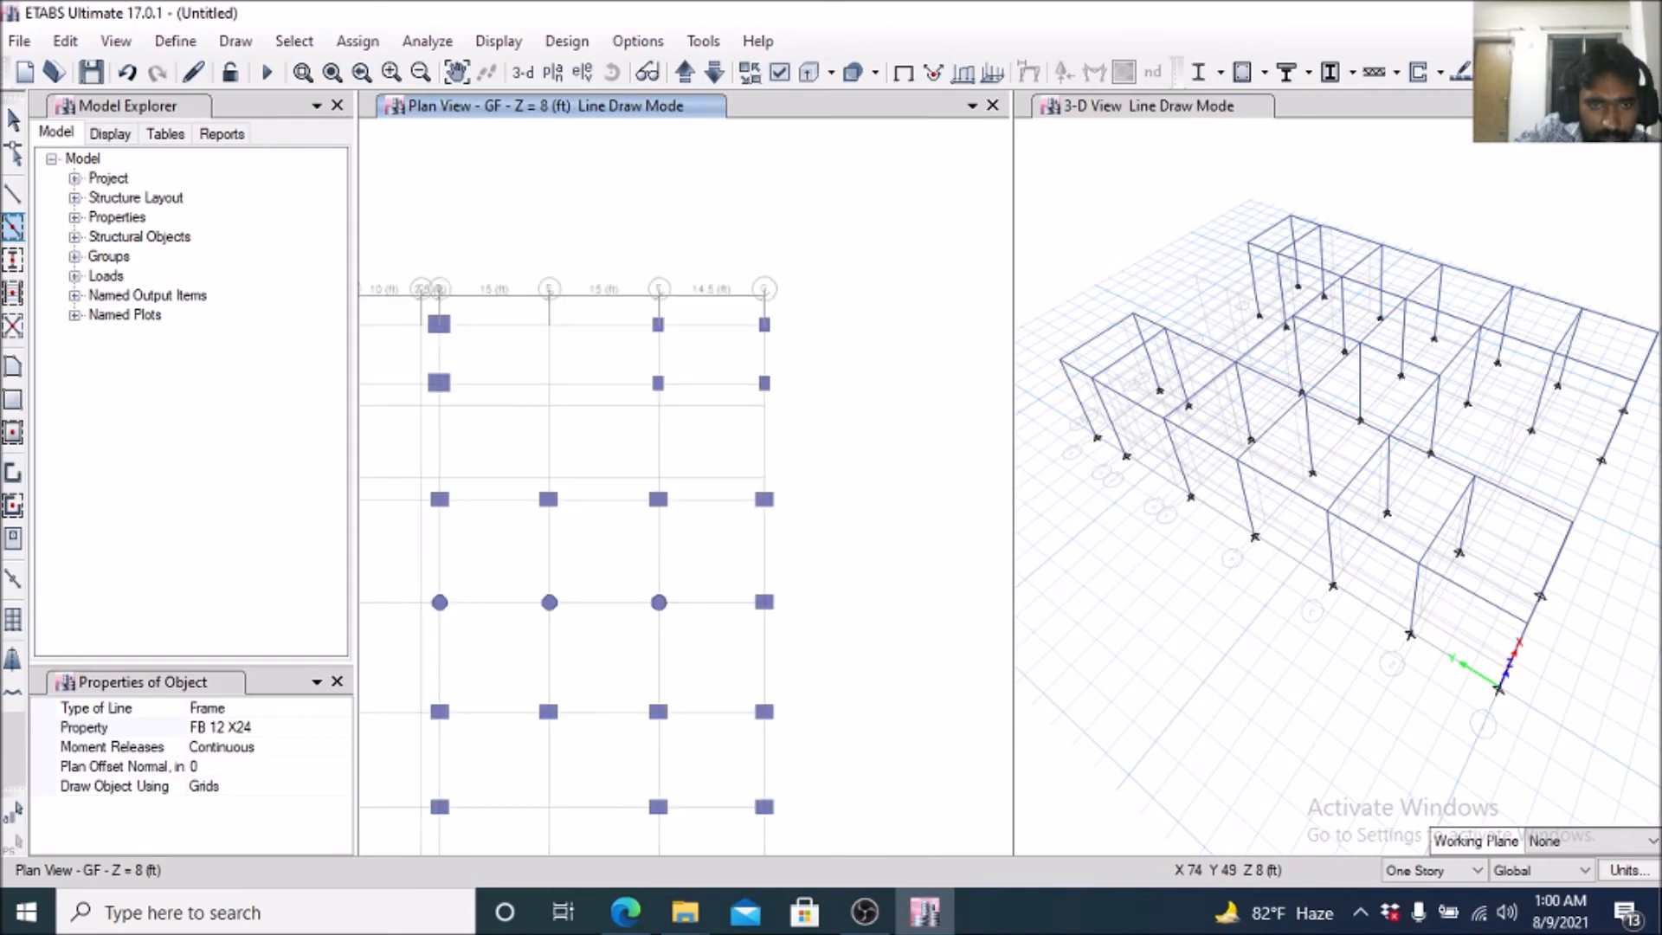
{"action": "scroll", "coordinate": [805, 554], "scroll_direction": "down", "scroll_amount": 3}
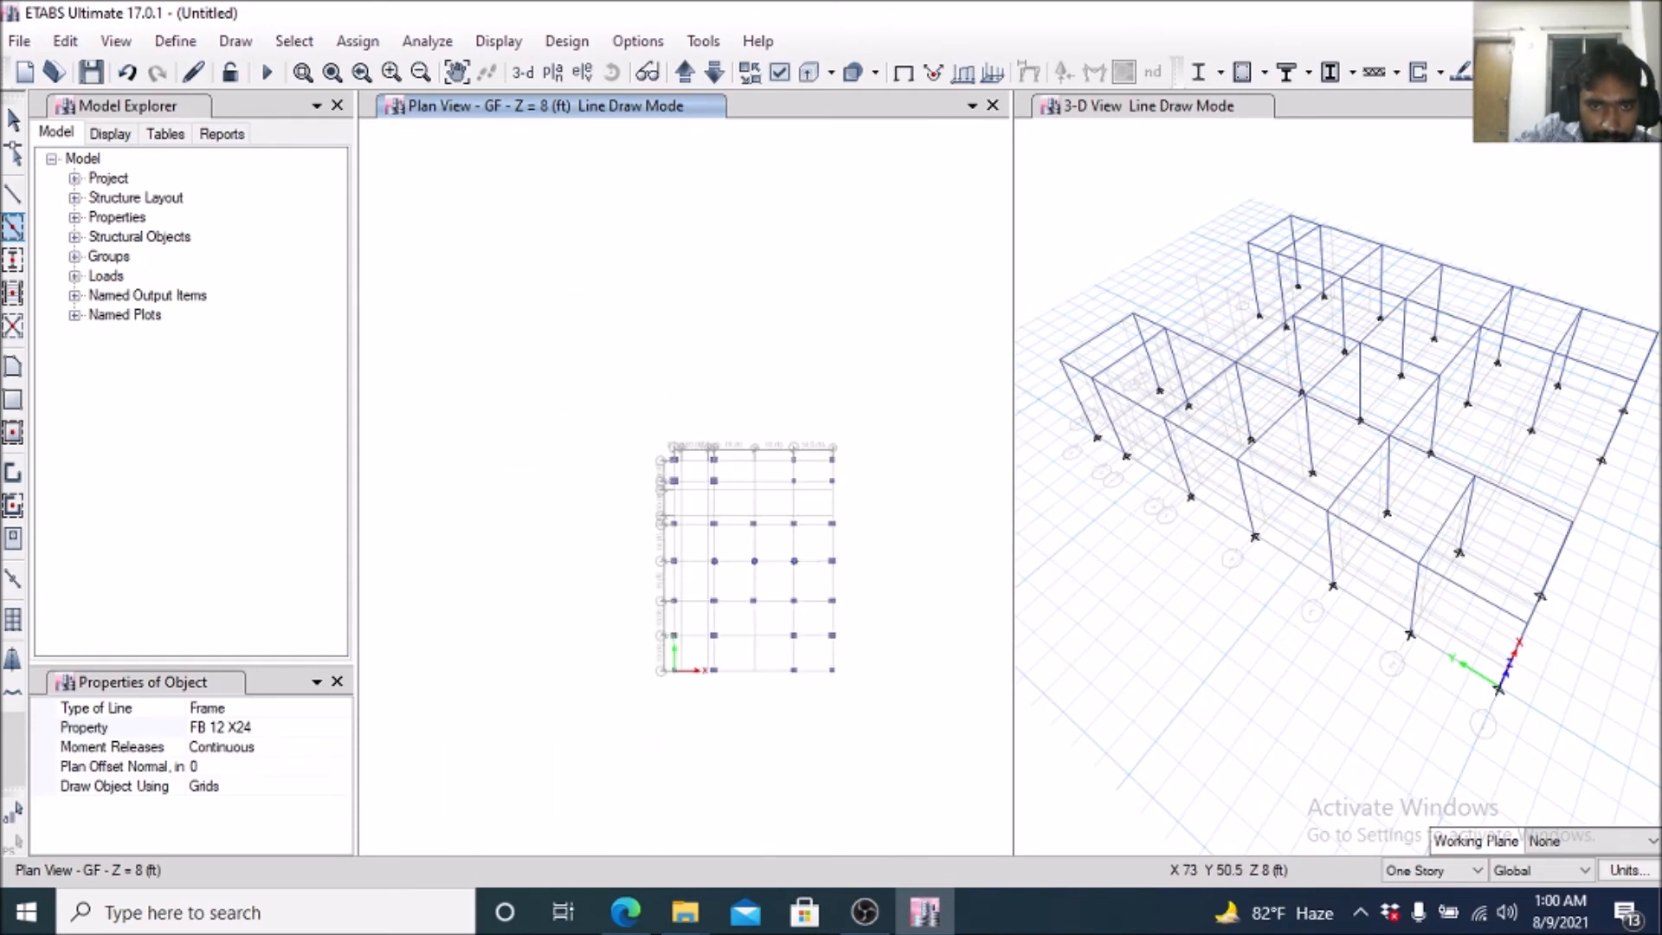
{"action": "scroll", "coordinate": [779, 543], "scroll_direction": "up", "scroll_amount": 3}
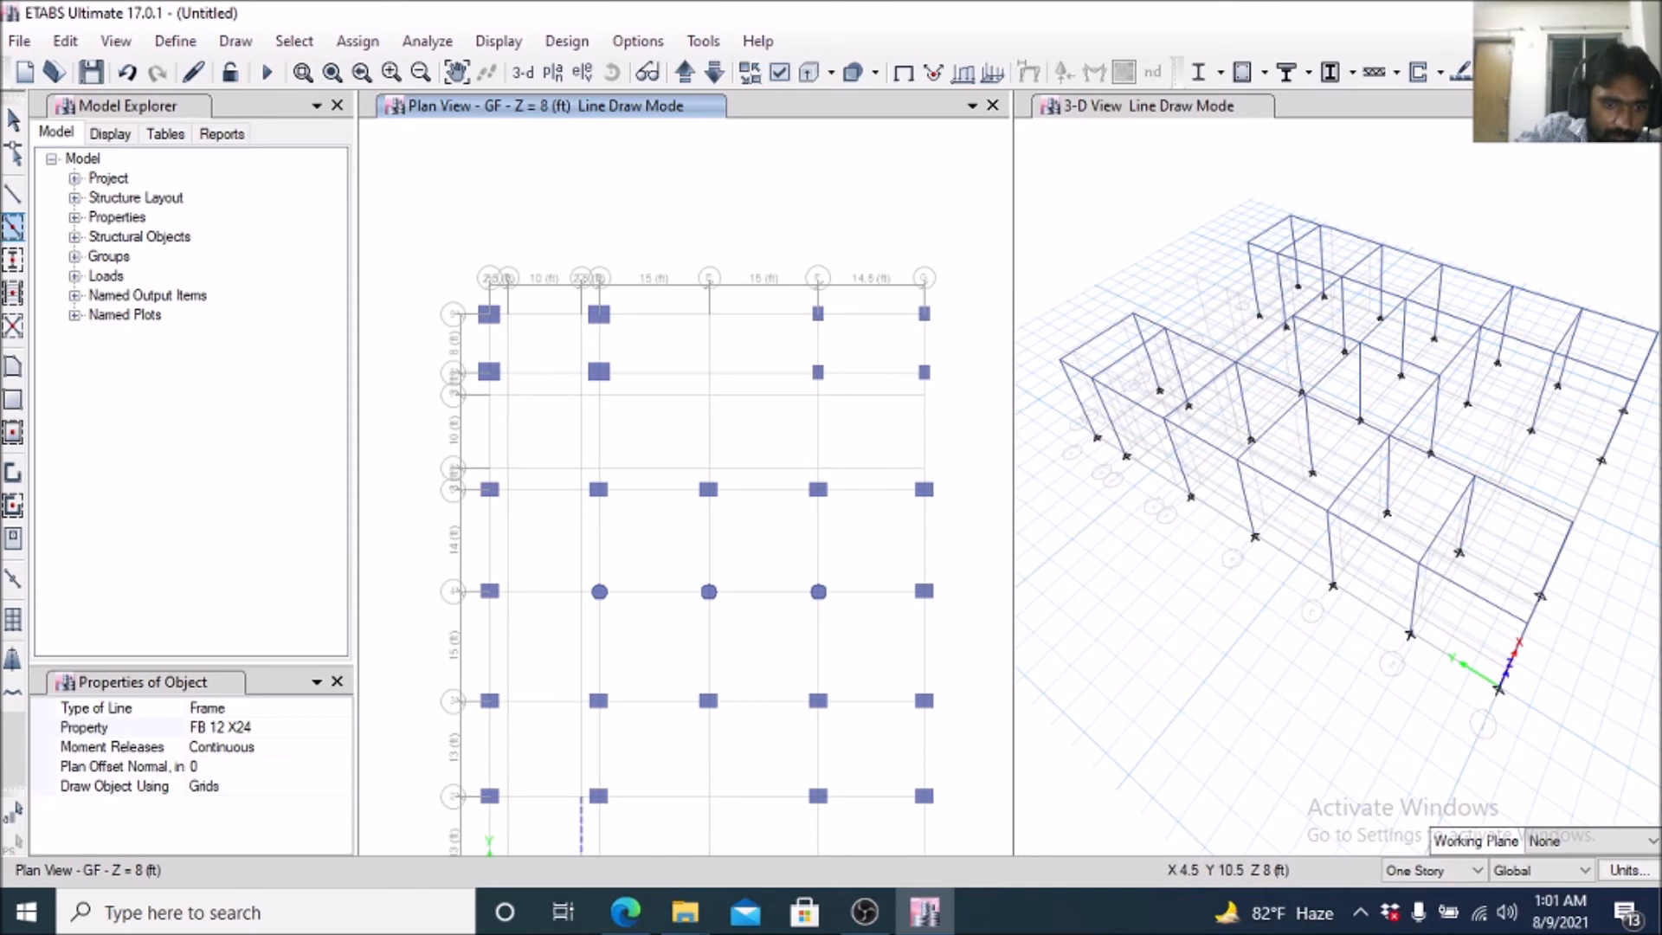
Set the beam section property to GB 12X15 and check the grade beam layout in H Shape GB.pdf in Microsoft Edge, returning to ETABS.
{"action": "left_click", "coordinate": [260, 727]}
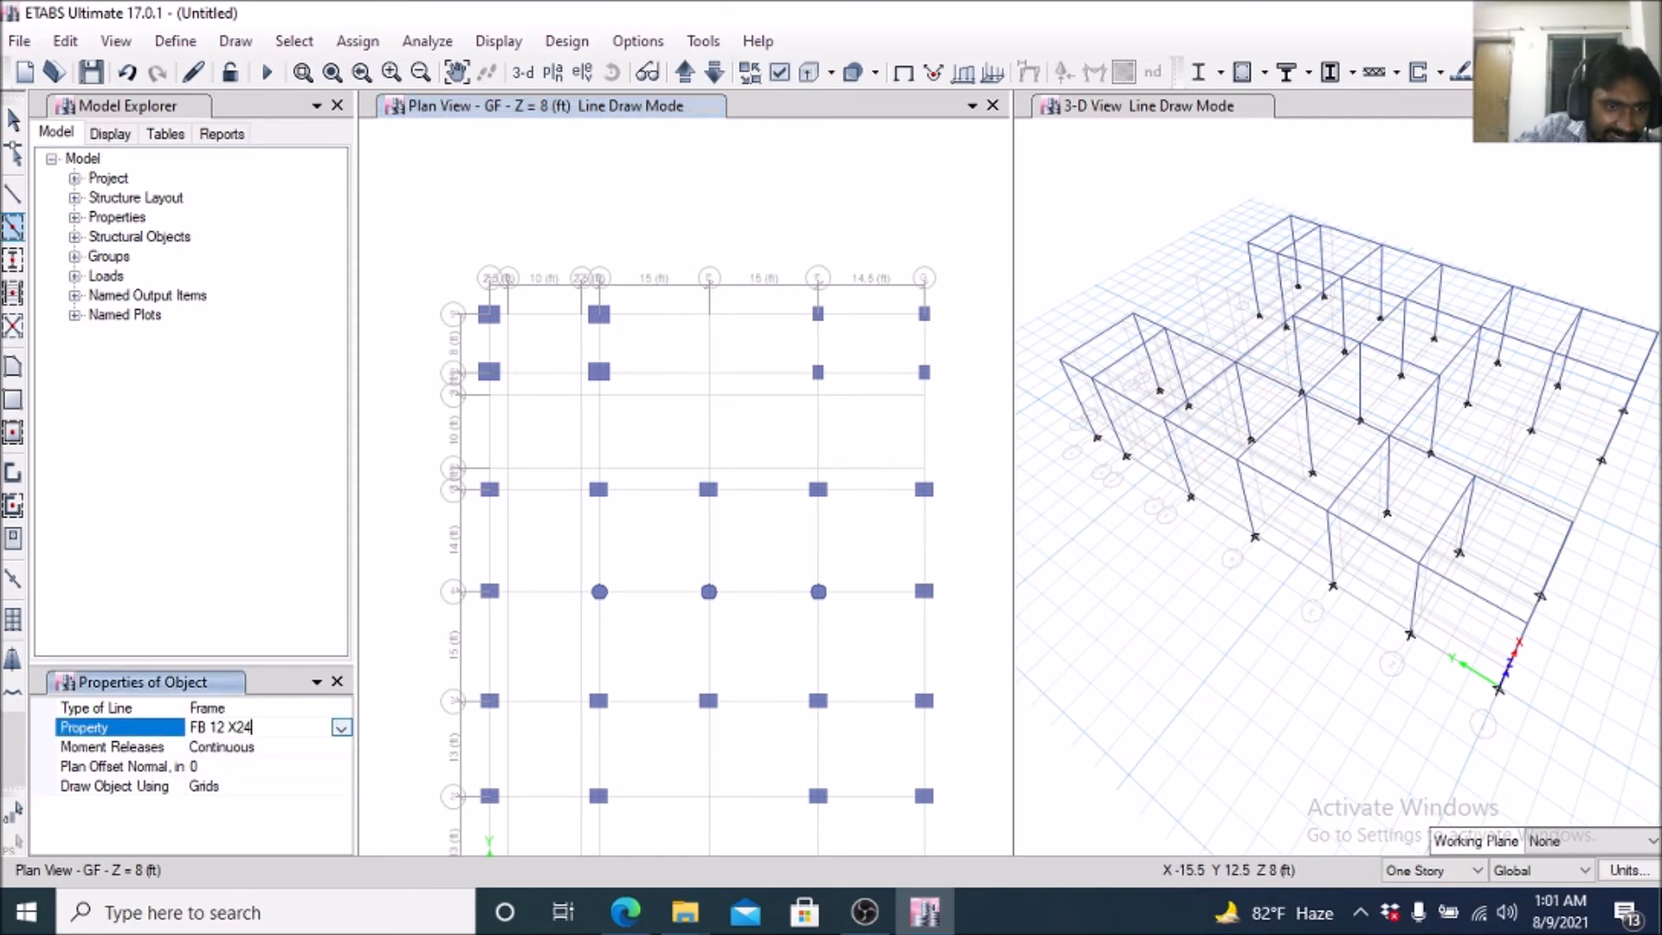
{"action": "left_click", "coordinate": [341, 727]}
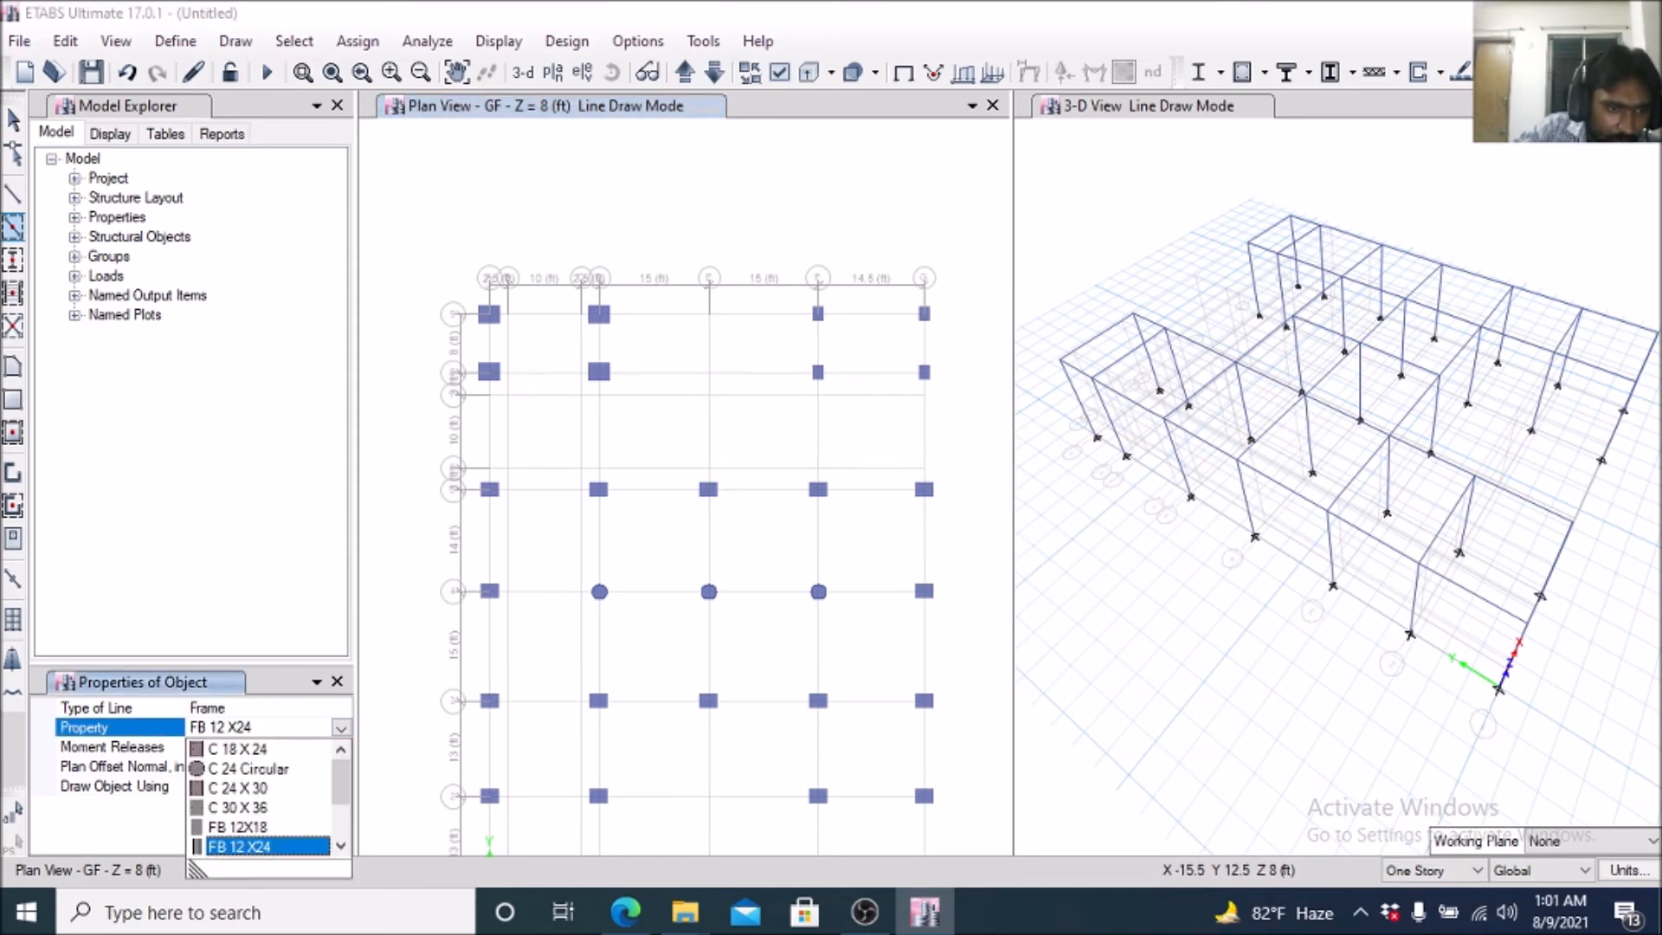
{"action": "scroll", "coordinate": [196, 846], "scroll_direction": "down", "scroll_amount": 1}
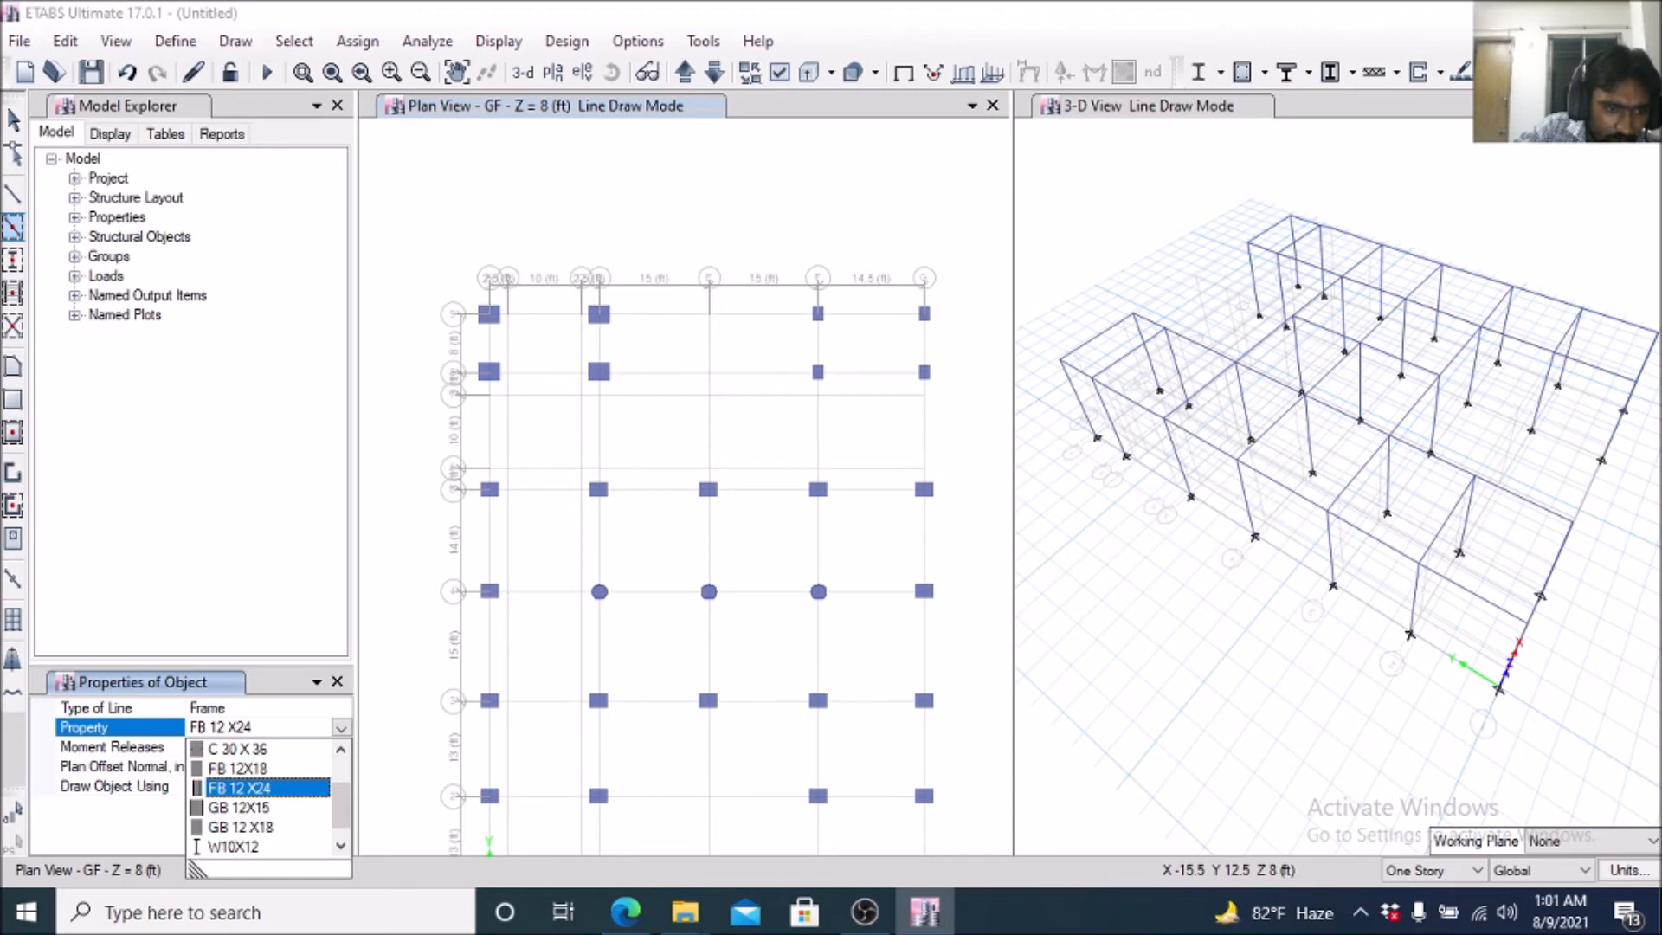
{"action": "left_click", "coordinate": [239, 768]}
{"action": "left_click", "coordinate": [625, 912]}
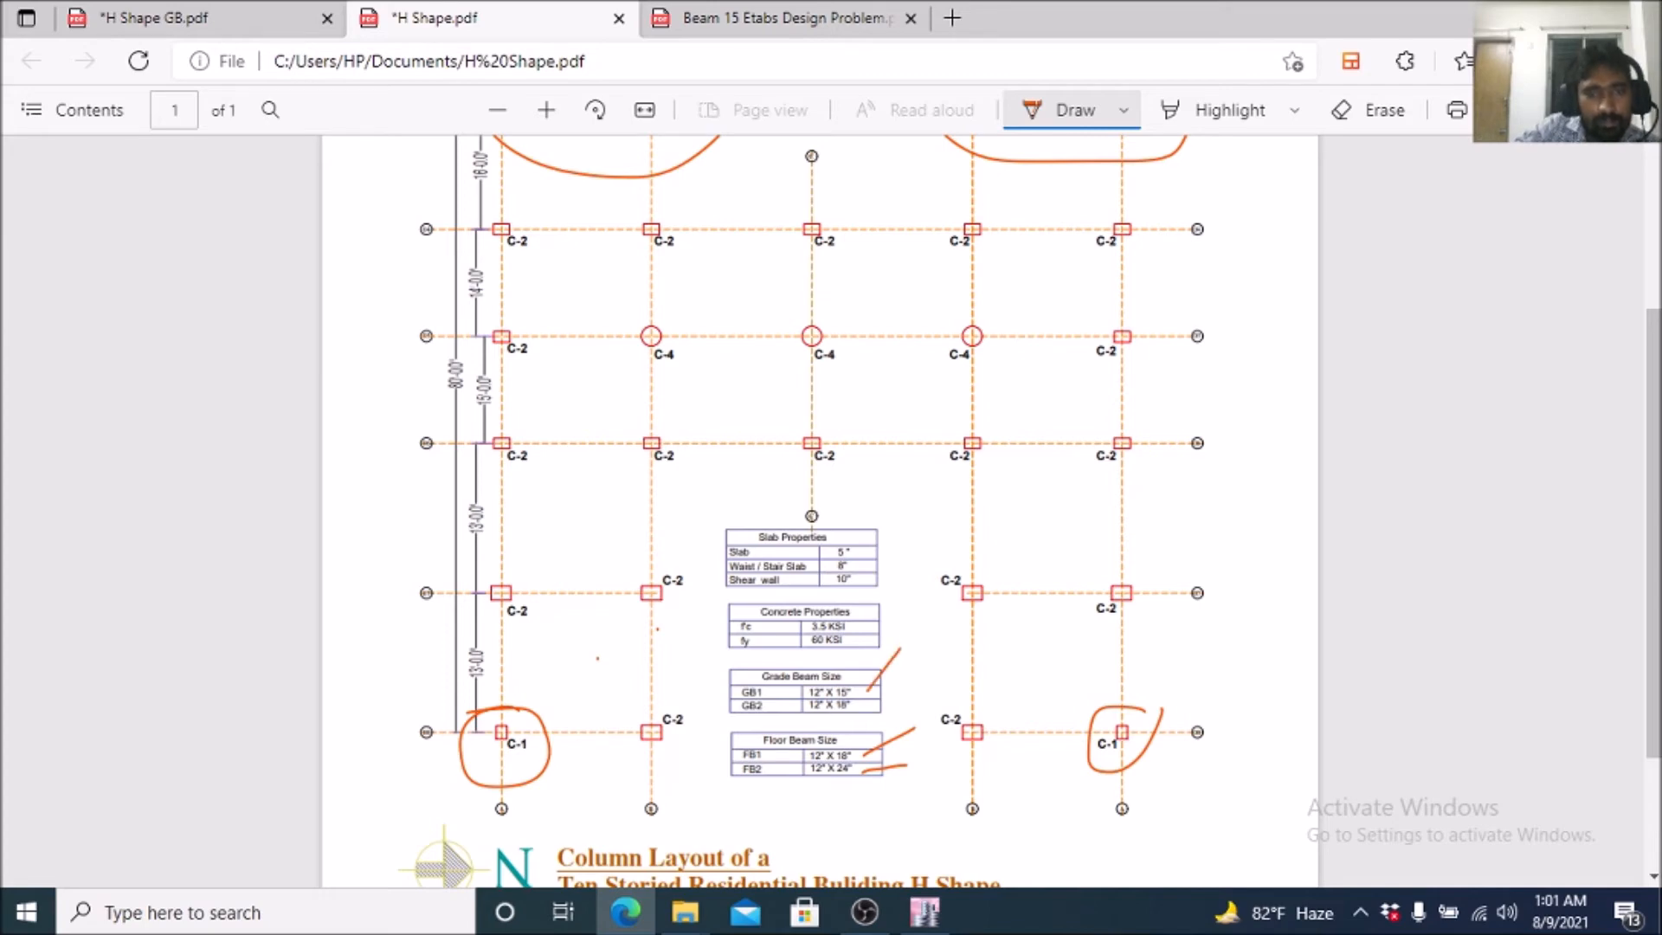
{"action": "scroll", "coordinate": [819, 511], "scroll_direction": "down", "scroll_amount": 3}
{"action": "left_click", "coordinate": [154, 18]}
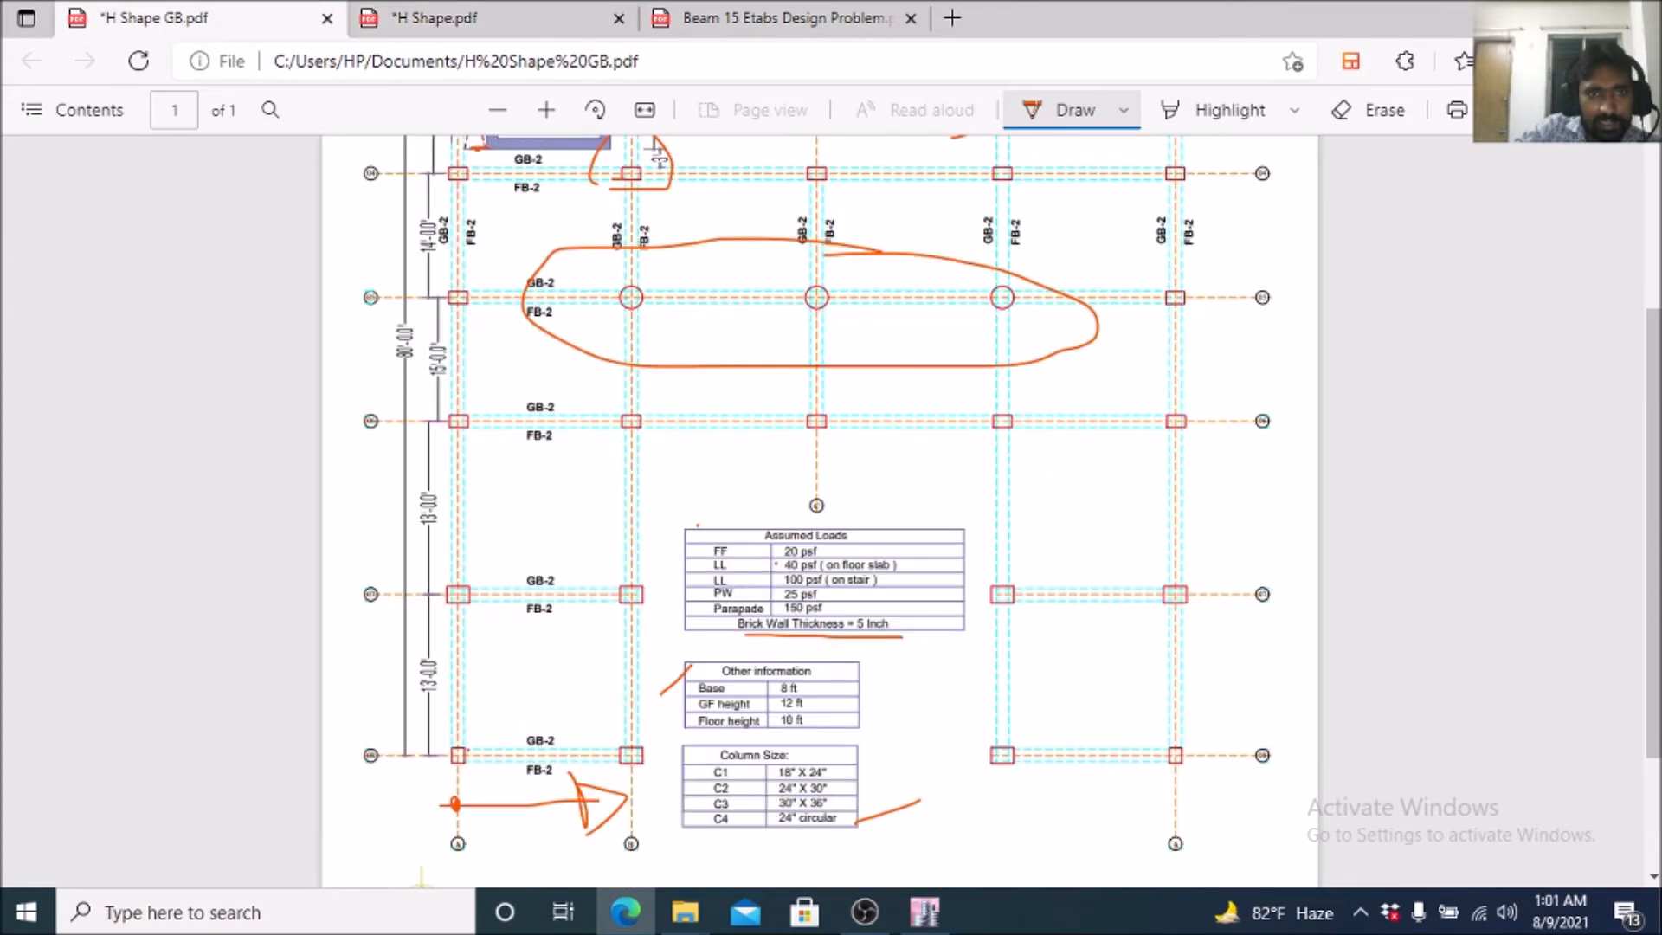
{"action": "scroll", "coordinate": [818, 511], "scroll_direction": "up", "scroll_amount": 5}
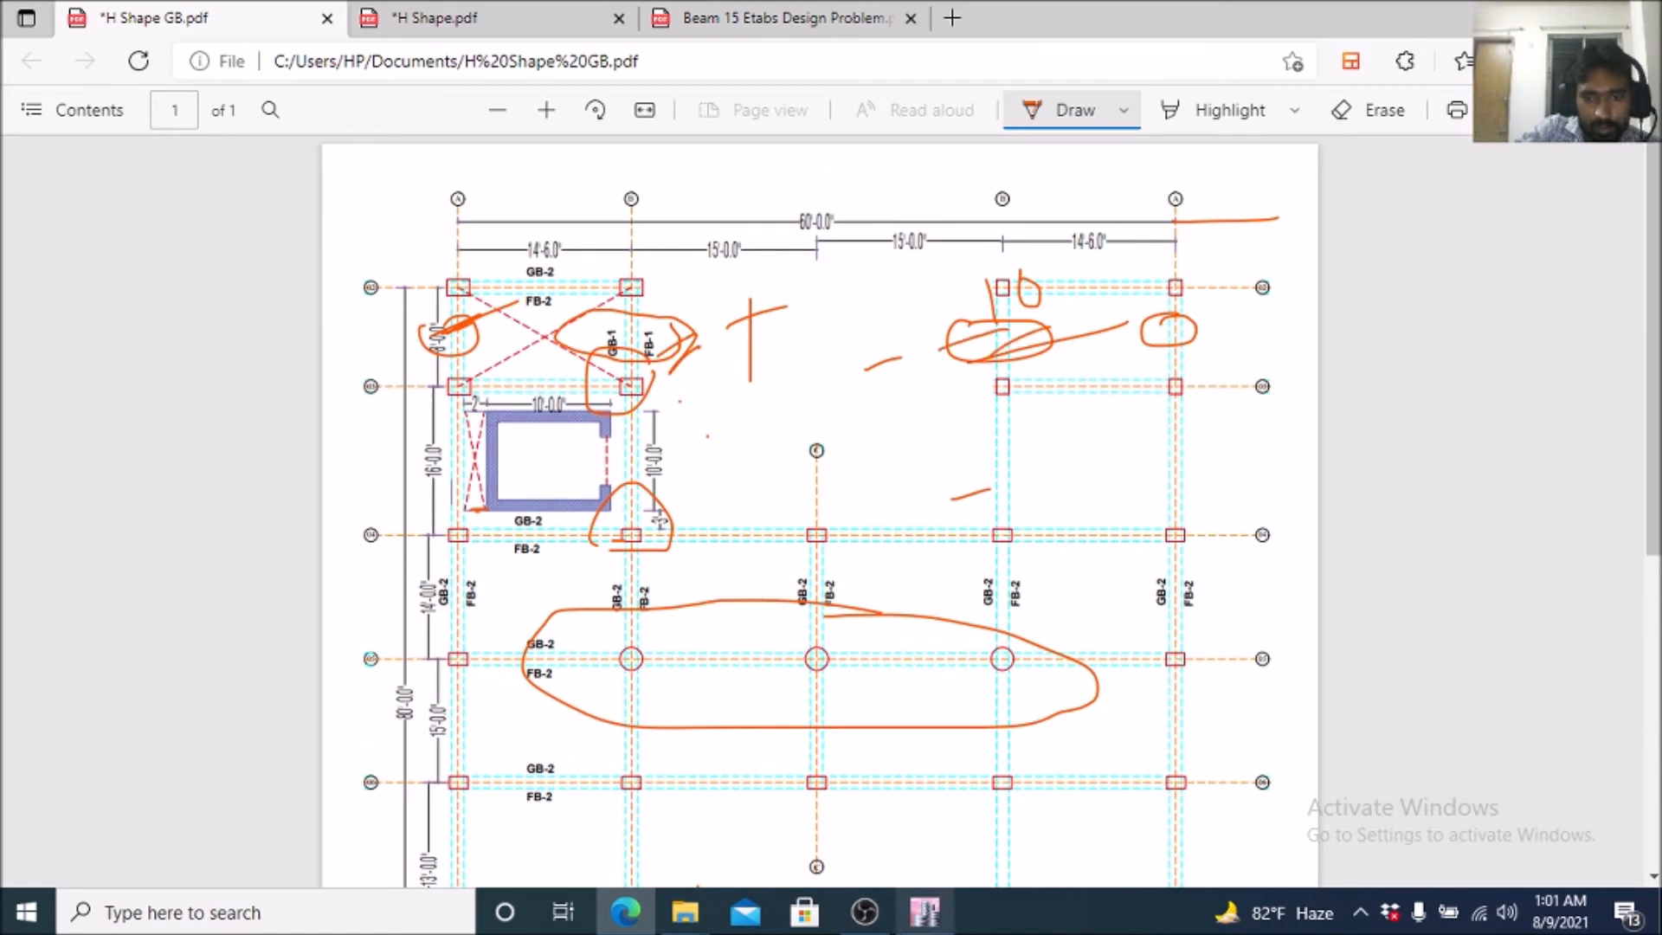
{"action": "left_click", "coordinate": [925, 912]}
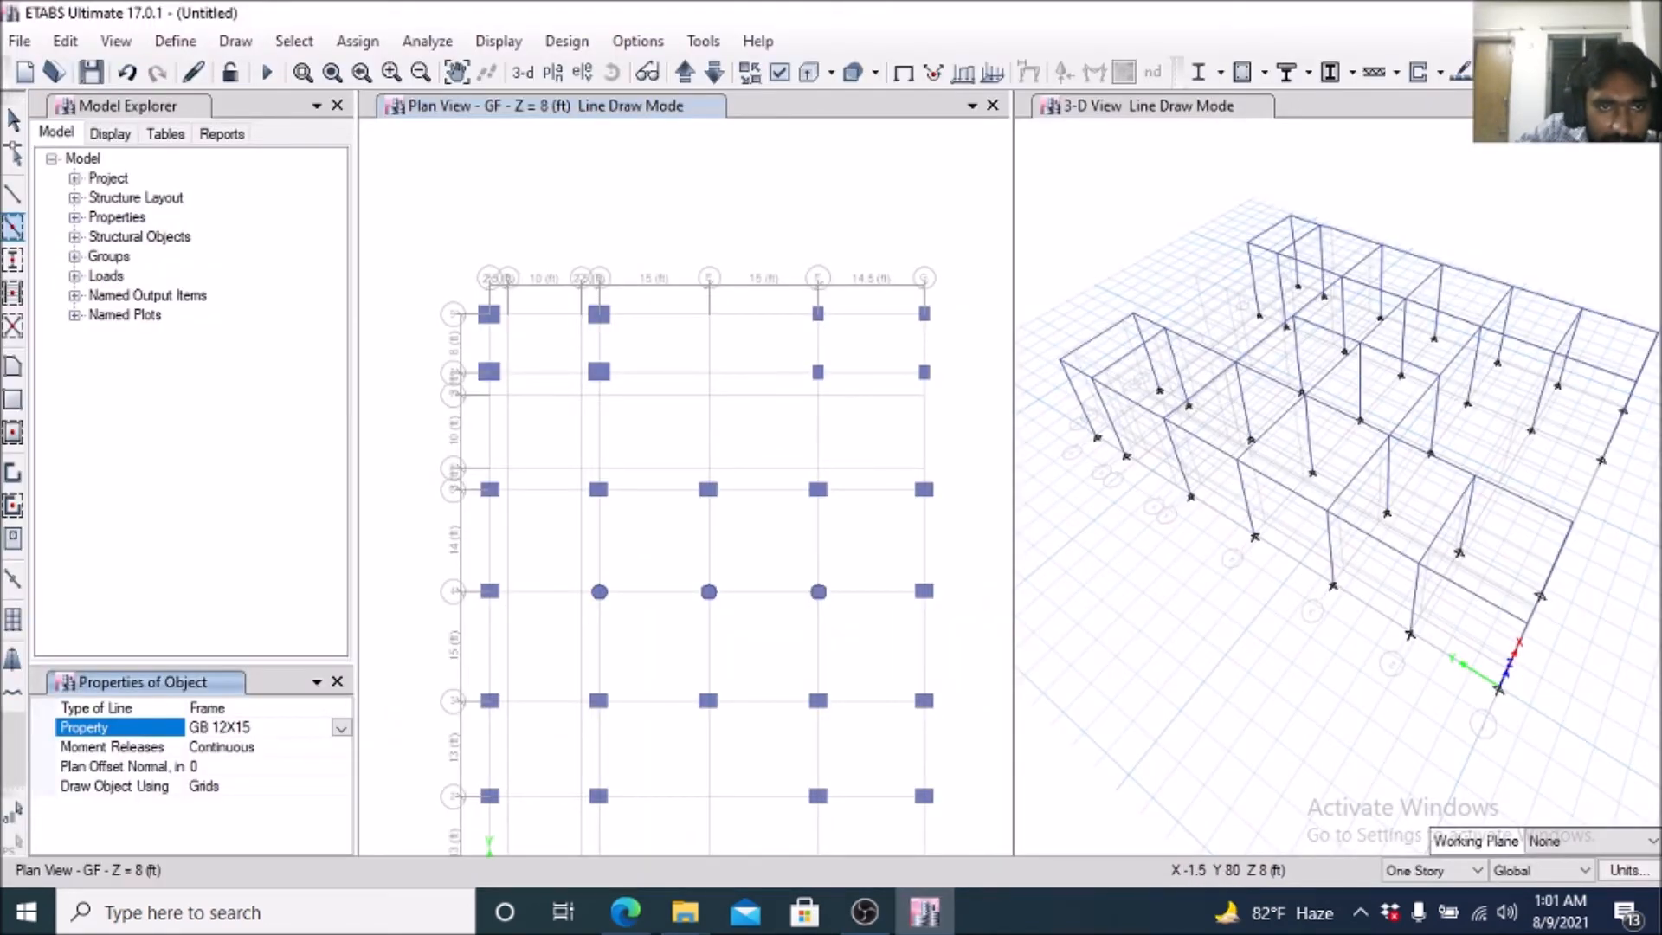
Draw GB 12X15 grade beams between grid lines 9 and 8 along grid lines A, D, F and G.
{"action": "left_click_drag", "start_coordinate": [463, 292], "coordinate": [500, 377]}
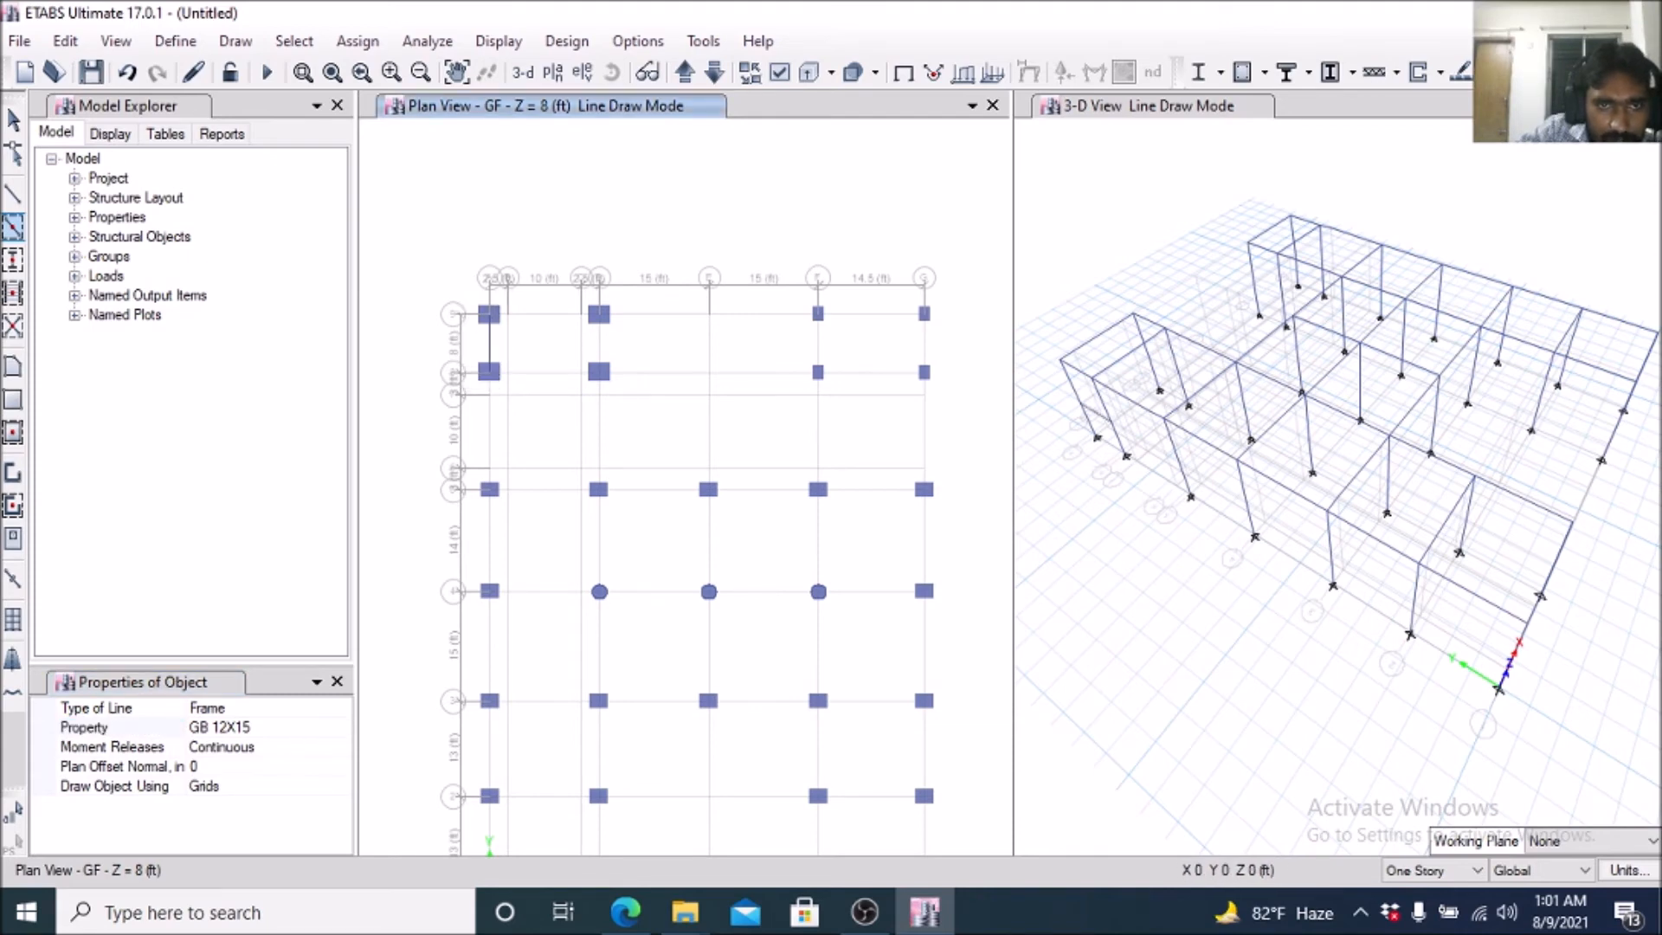
{"action": "left_click_drag", "start_coordinate": [592, 292], "coordinate": [599, 379]}
{"action": "left_click_drag", "start_coordinate": [799, 303], "coordinate": [821, 379]}
{"action": "left_click_drag", "start_coordinate": [905, 301], "coordinate": [948, 382]}
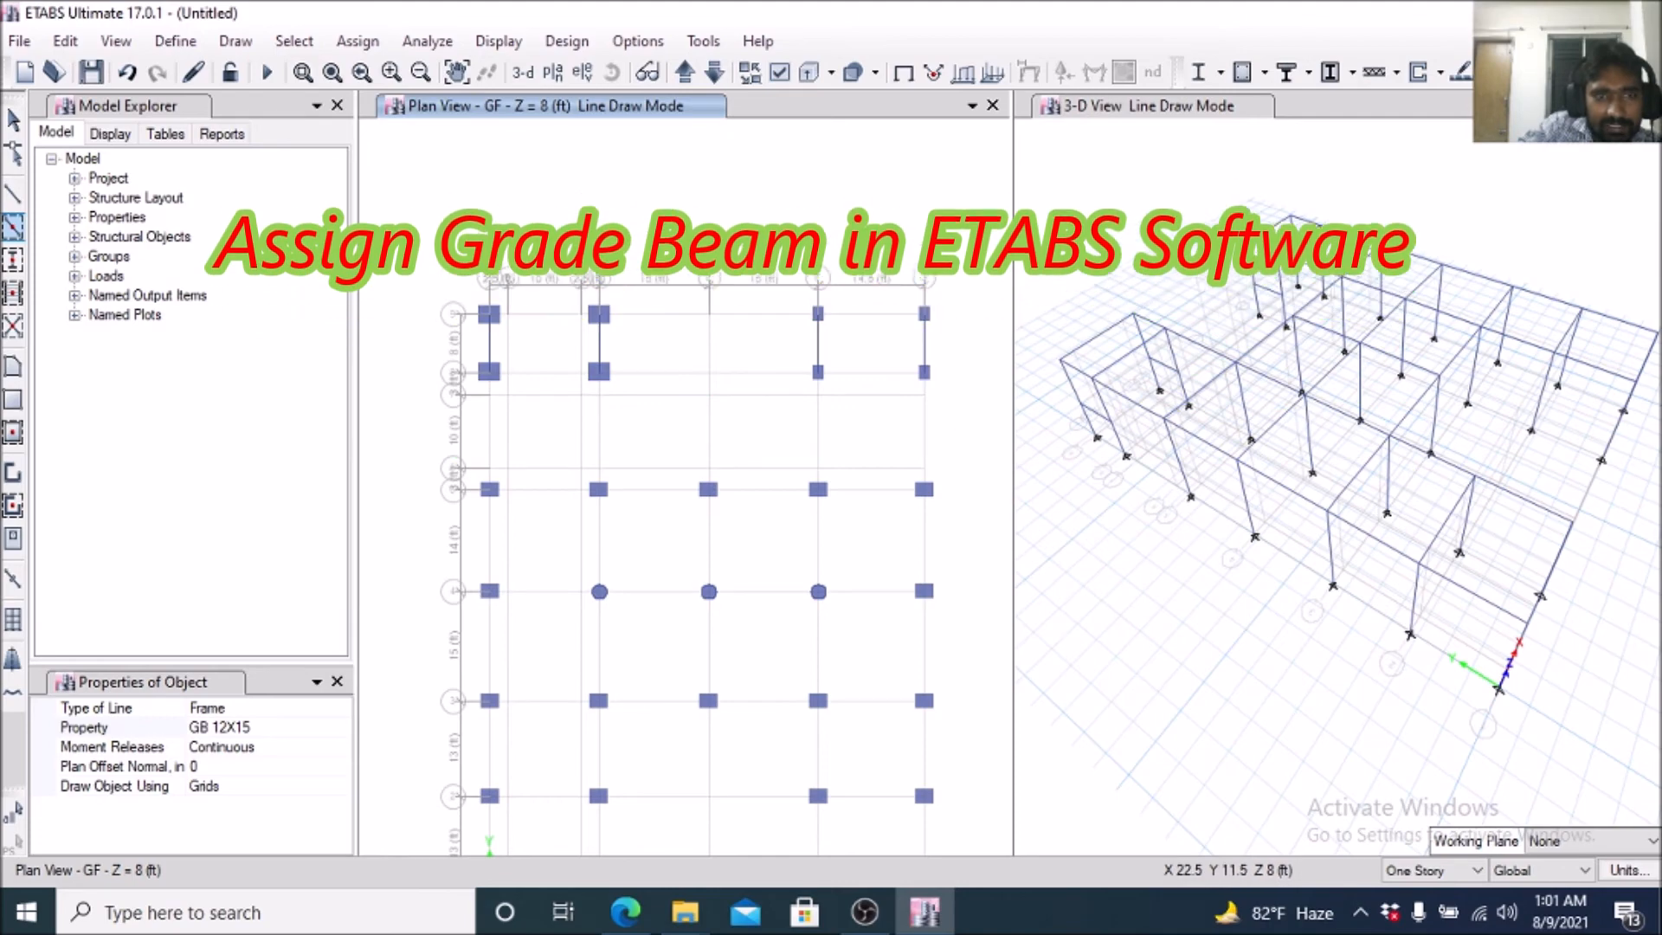
Check the GB2 layout and size in the PDFs in Microsoft Edge, then set the beam section property to GB 12 X18 in ETABS.
{"action": "left_click", "coordinate": [626, 913]}
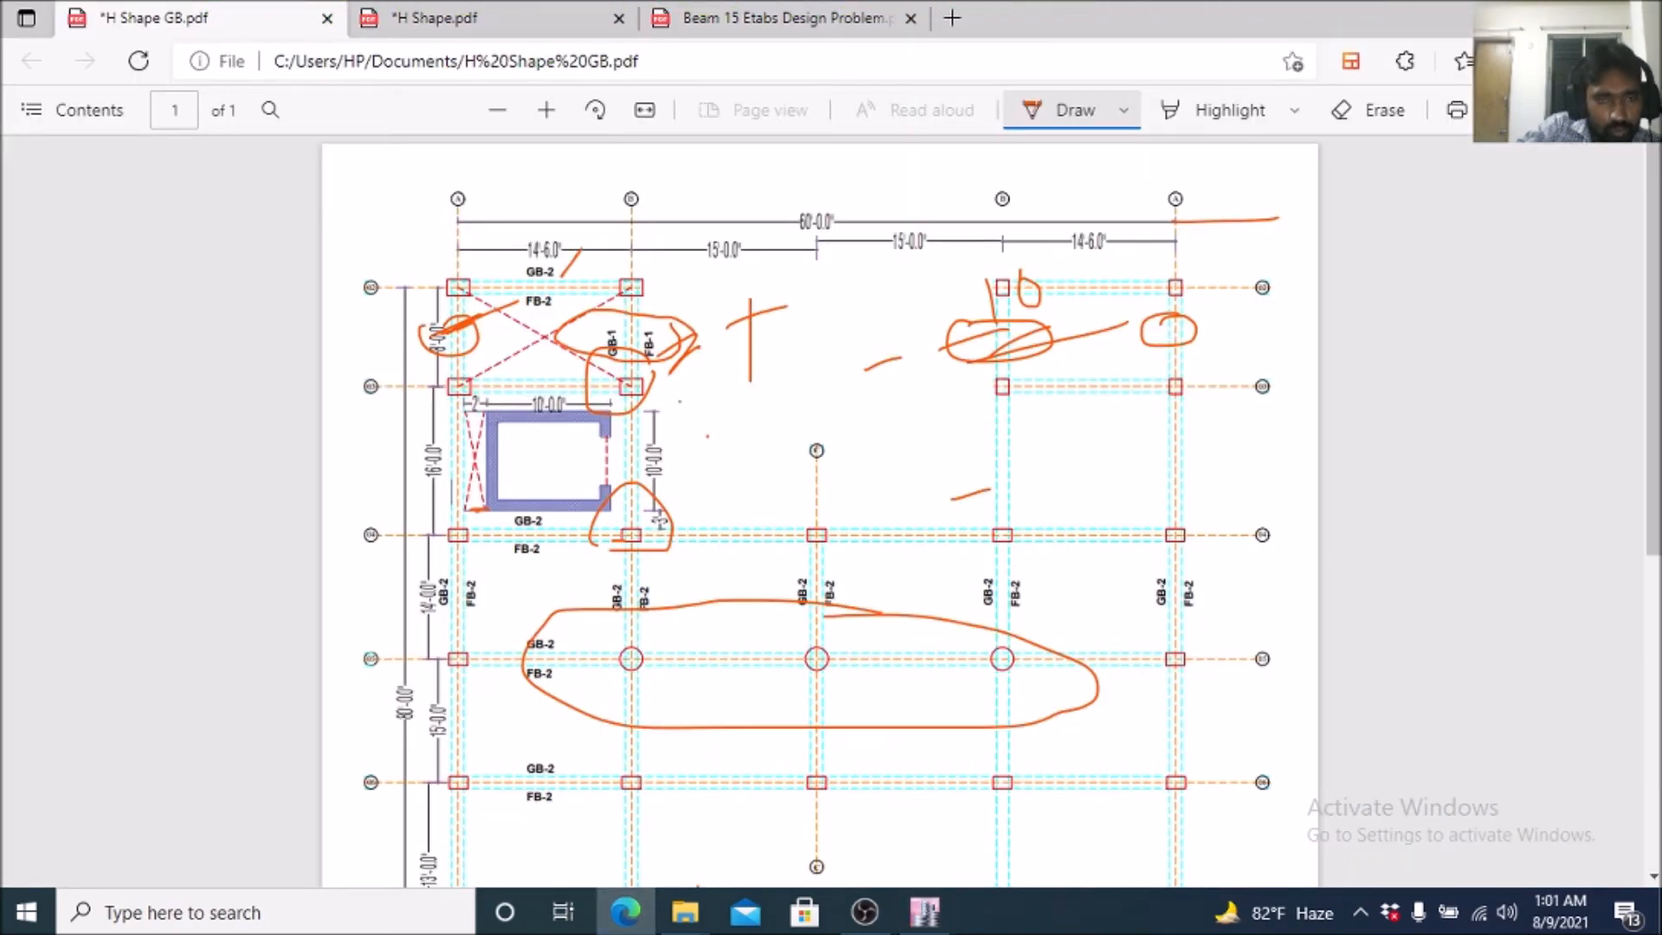
{"action": "scroll", "coordinate": [818, 511], "scroll_direction": "down", "scroll_amount": 5}
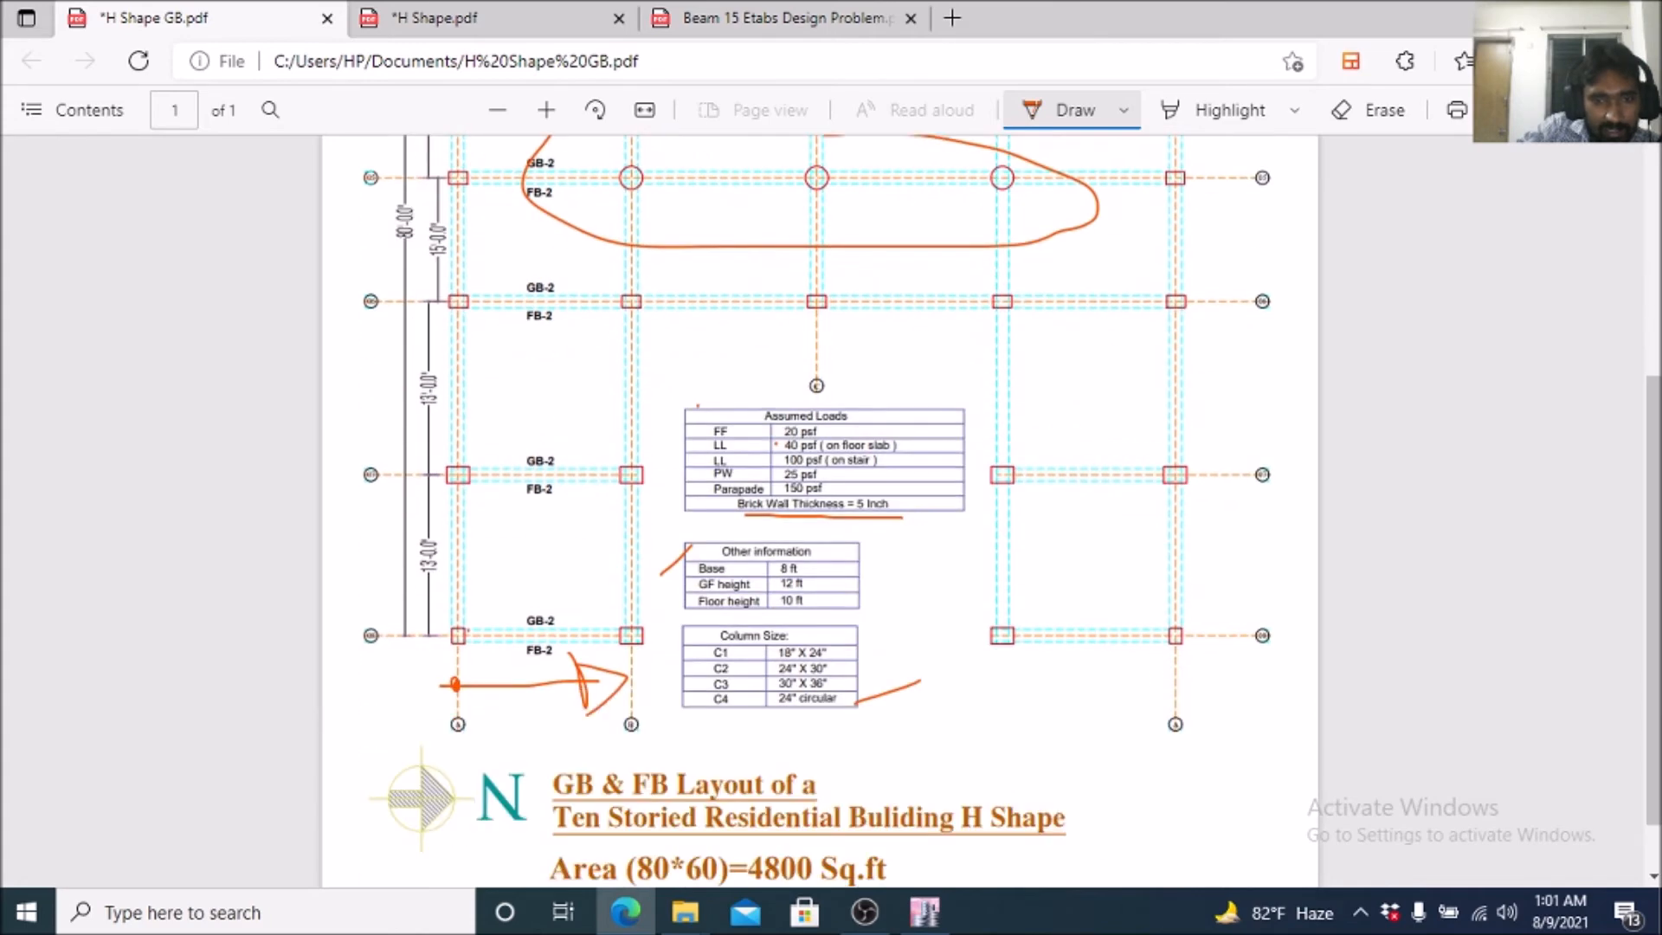
{"action": "key", "text": "ctrl+Tab"}
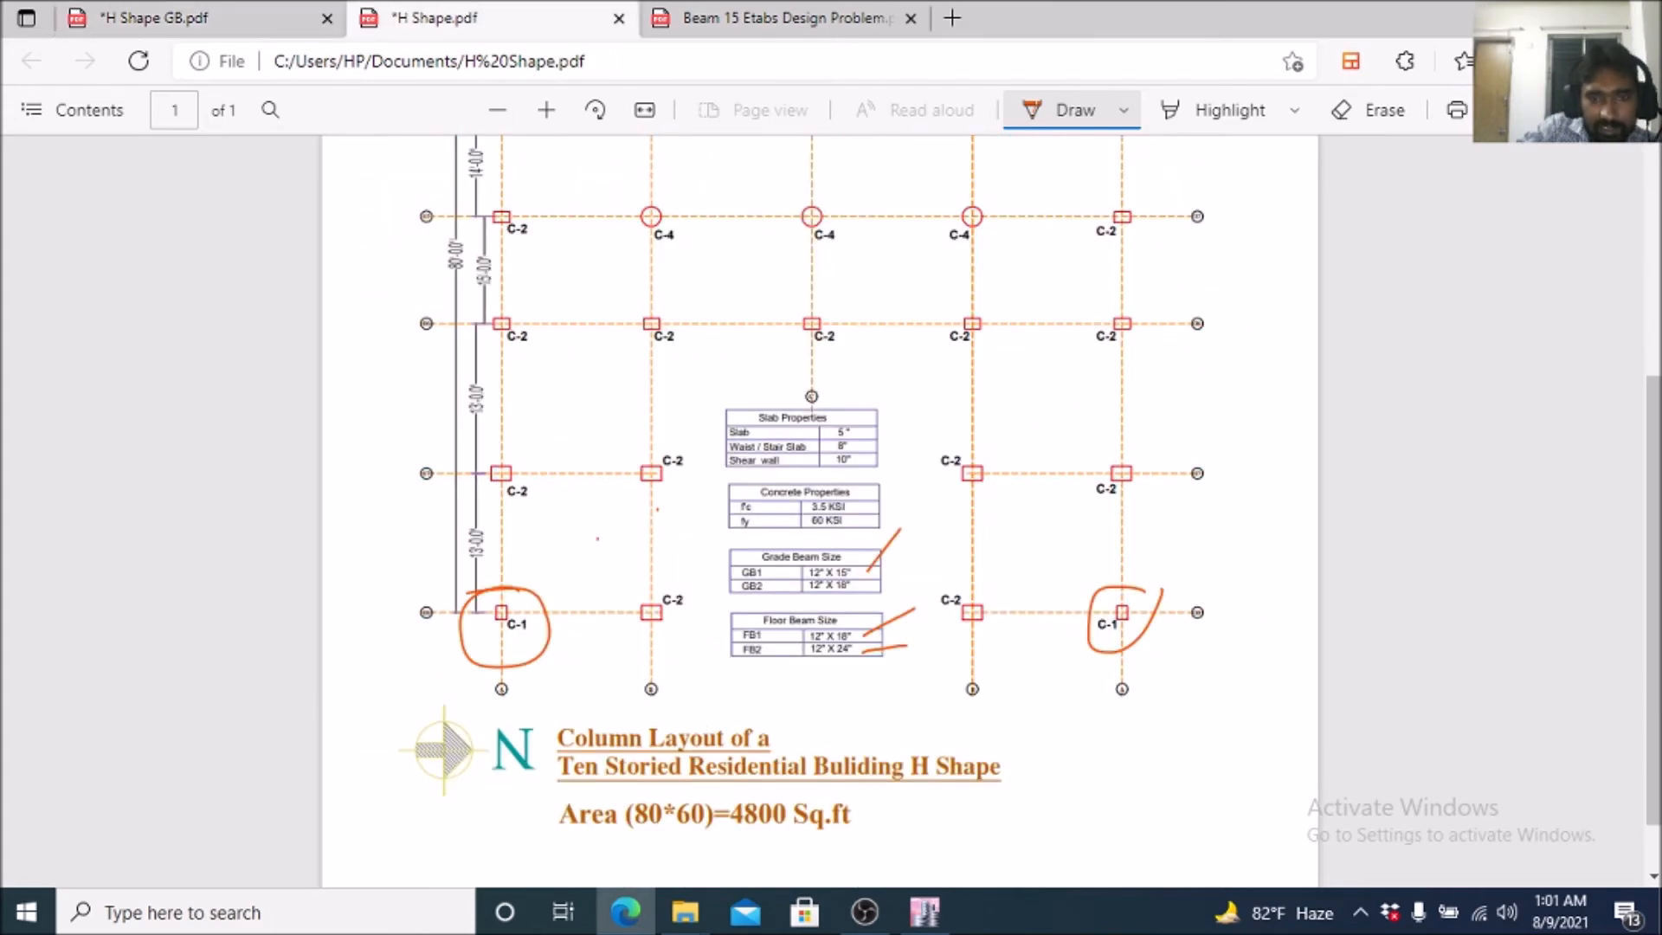
{"action": "left_click", "coordinate": [925, 913]}
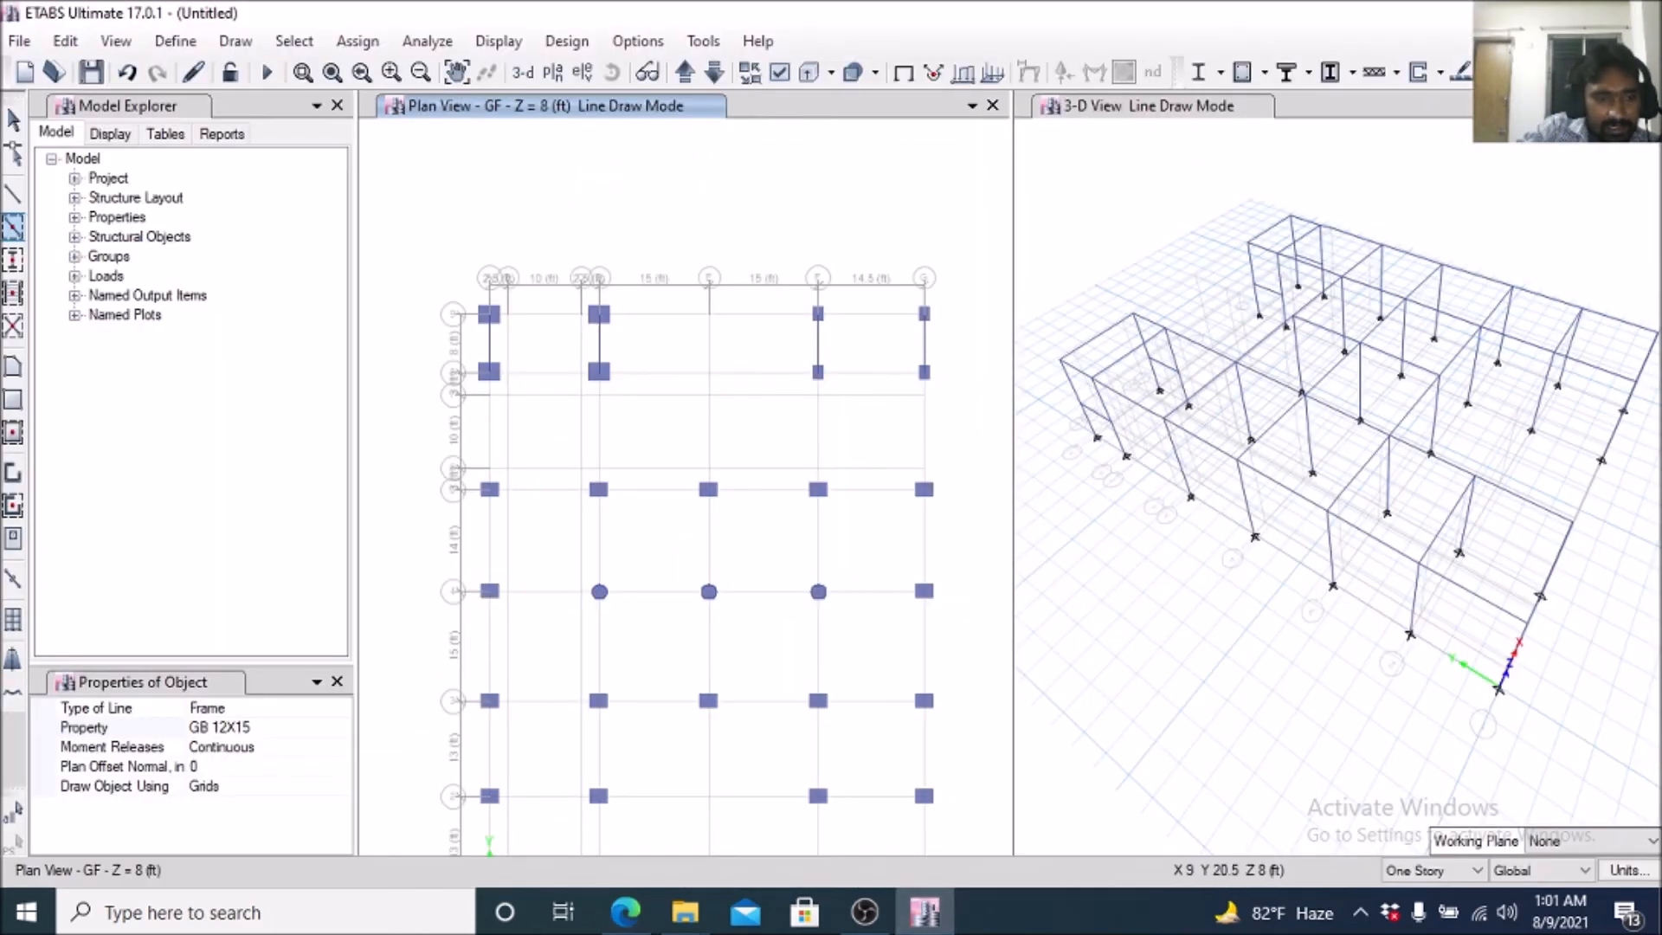
{"action": "left_click", "coordinate": [260, 728]}
{"action": "left_click", "coordinate": [341, 728]}
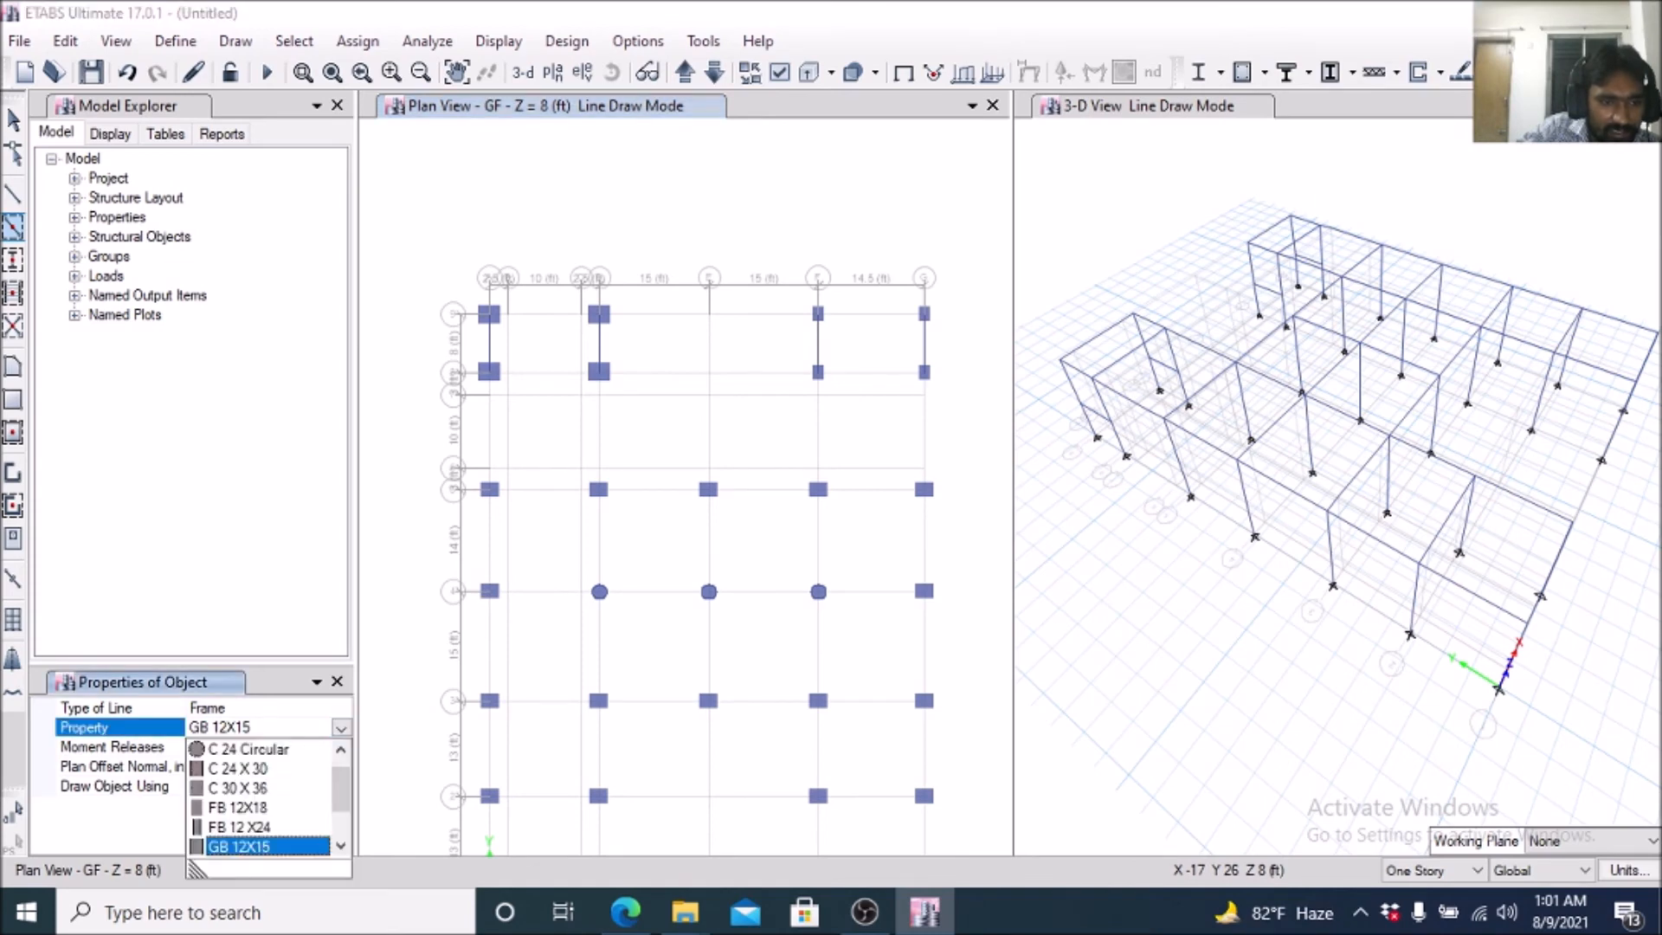
{"action": "scroll", "coordinate": [260, 796], "scroll_direction": "down", "scroll_amount": 1}
{"action": "left_click", "coordinate": [238, 807]}
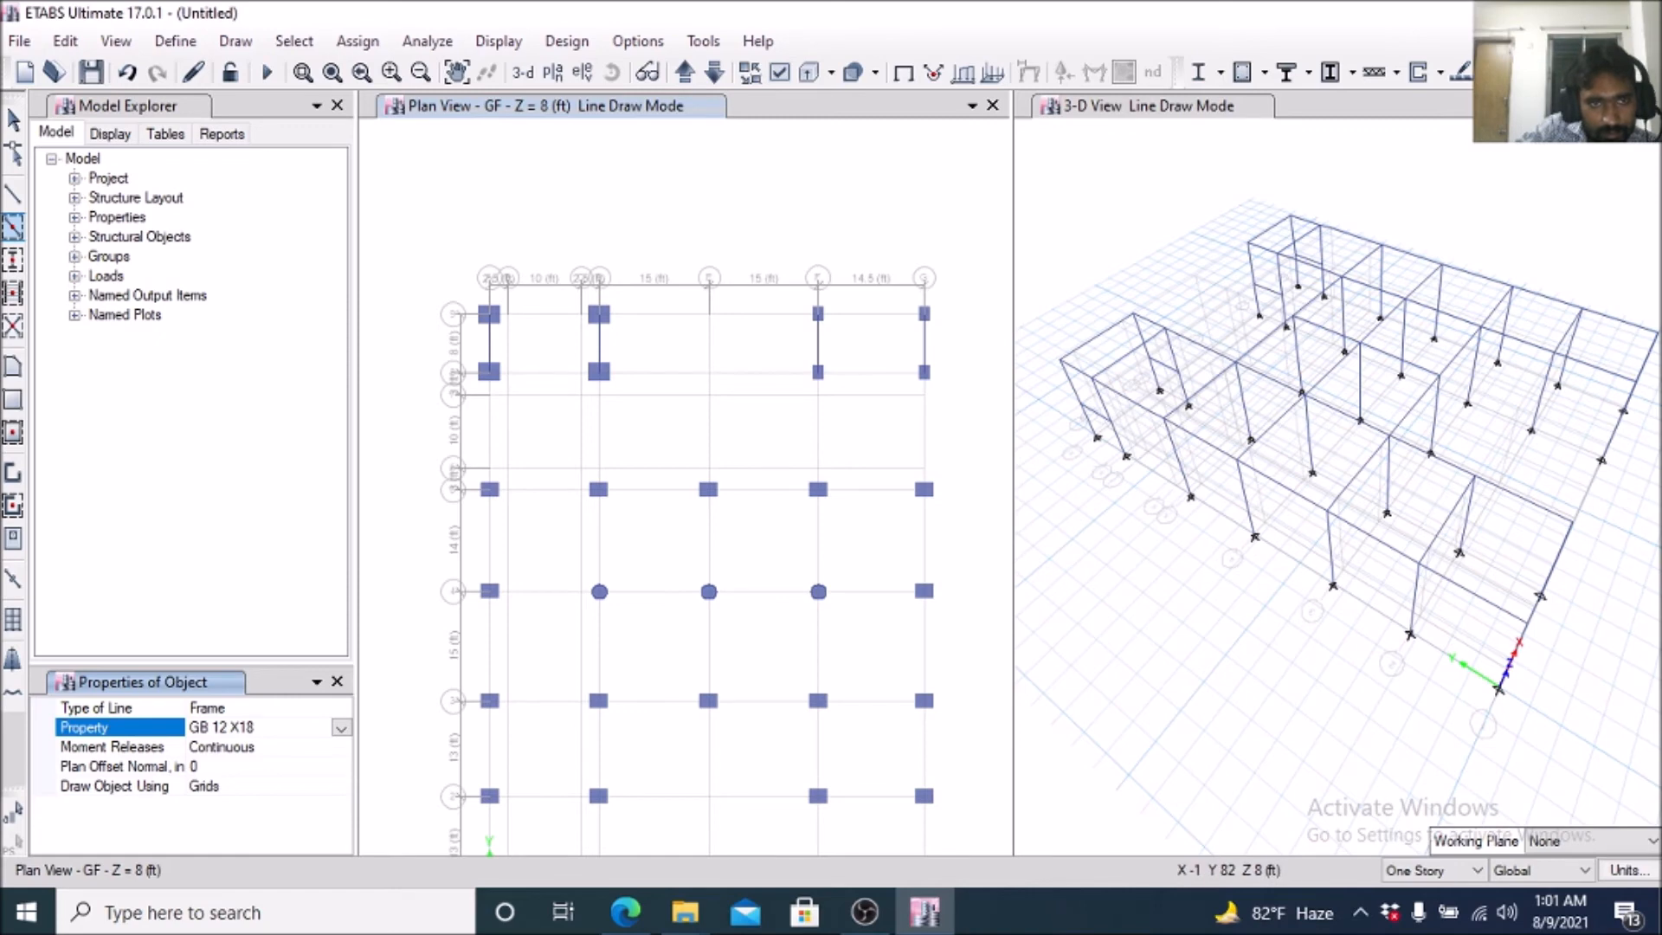
Draw GB 12 X18 grade beams along grid lines 9 and 8 from A to D and from F to G.
{"action": "left_click", "coordinate": [489, 313]}
{"action": "double_click", "coordinate": [598, 314]}
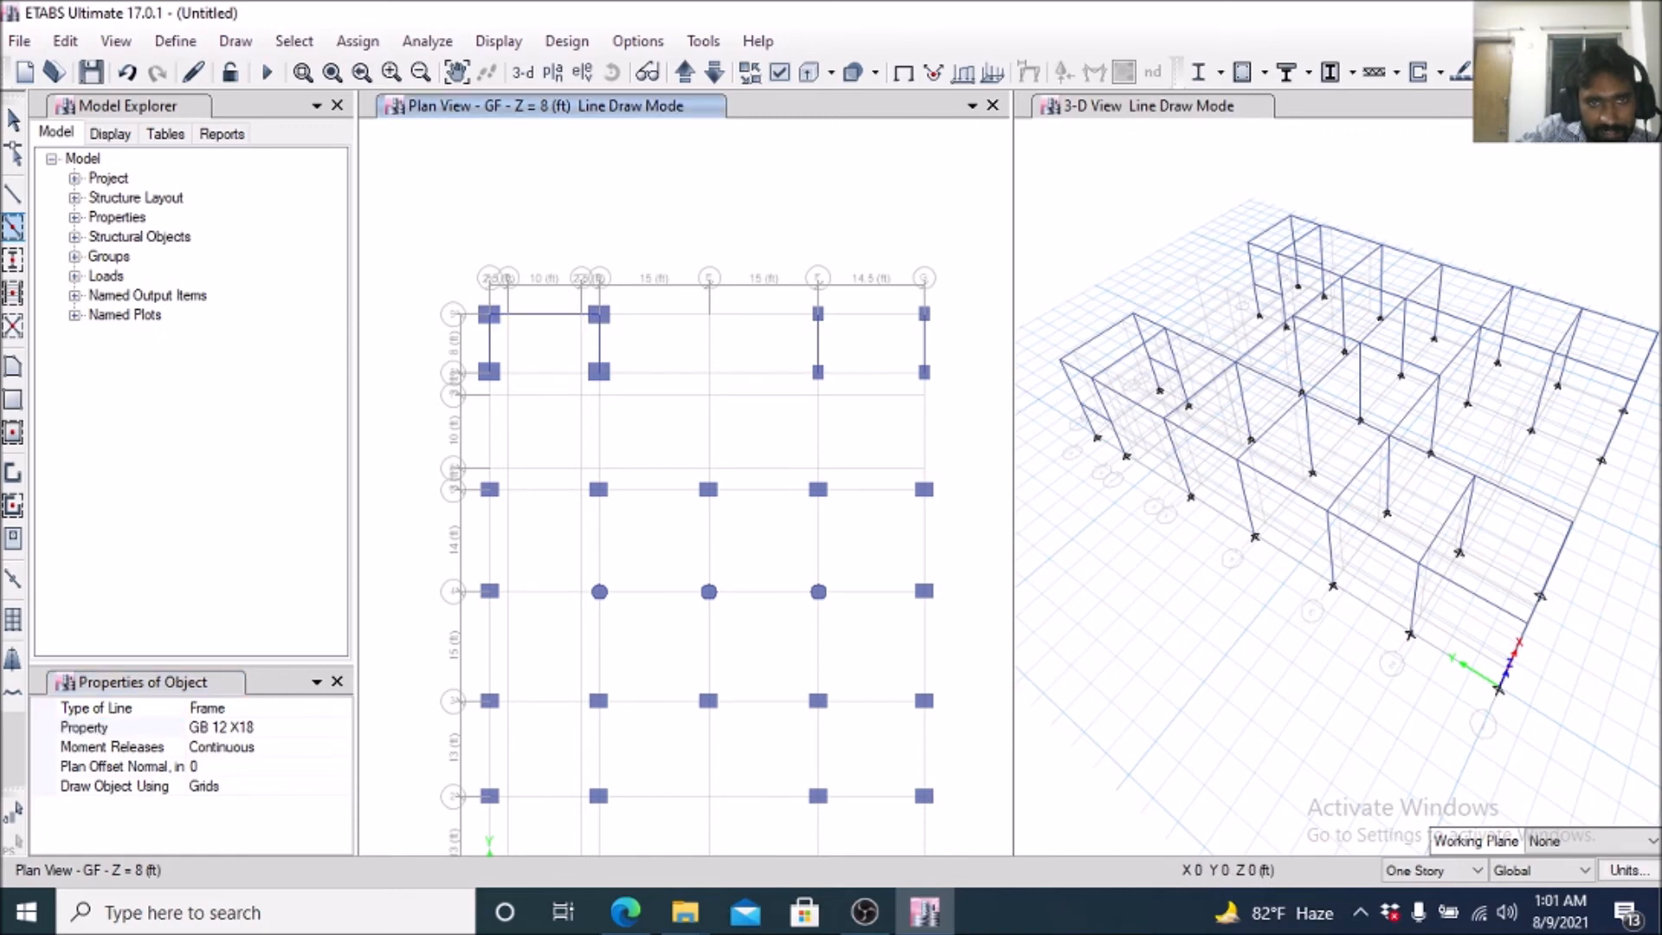
{"action": "left_click", "coordinate": [819, 314]}
{"action": "double_click", "coordinate": [925, 314]}
{"action": "left_click", "coordinate": [489, 372]}
{"action": "double_click", "coordinate": [598, 371]}
{"action": "left_click", "coordinate": [818, 371]}
{"action": "double_click", "coordinate": [924, 372]}
Draw GB 12 X18 grade beams between grid lines 8 and 5 along grid lines A, D, F and G.
{"action": "left_click_drag", "start_coordinate": [471, 350], "coordinate": [495, 487]}
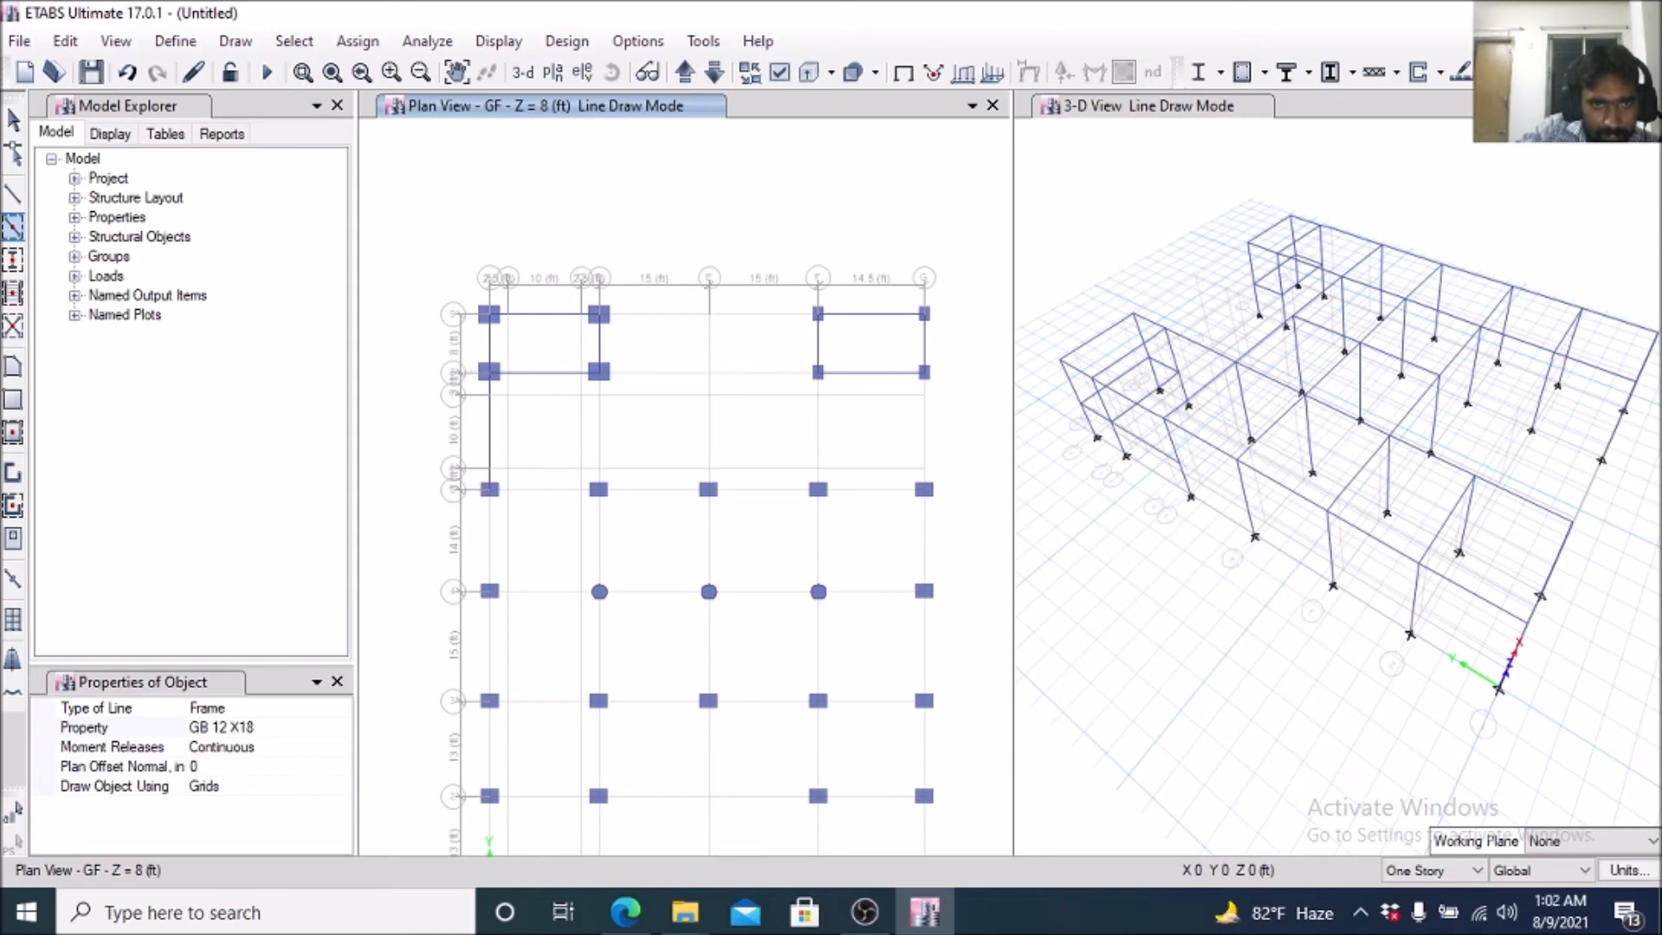
{"action": "left_click_drag", "start_coordinate": [587, 345], "coordinate": [623, 494]}
{"action": "left_click_drag", "start_coordinate": [799, 350], "coordinate": [846, 487]}
{"action": "left_click_drag", "start_coordinate": [907, 340], "coordinate": [954, 493]}
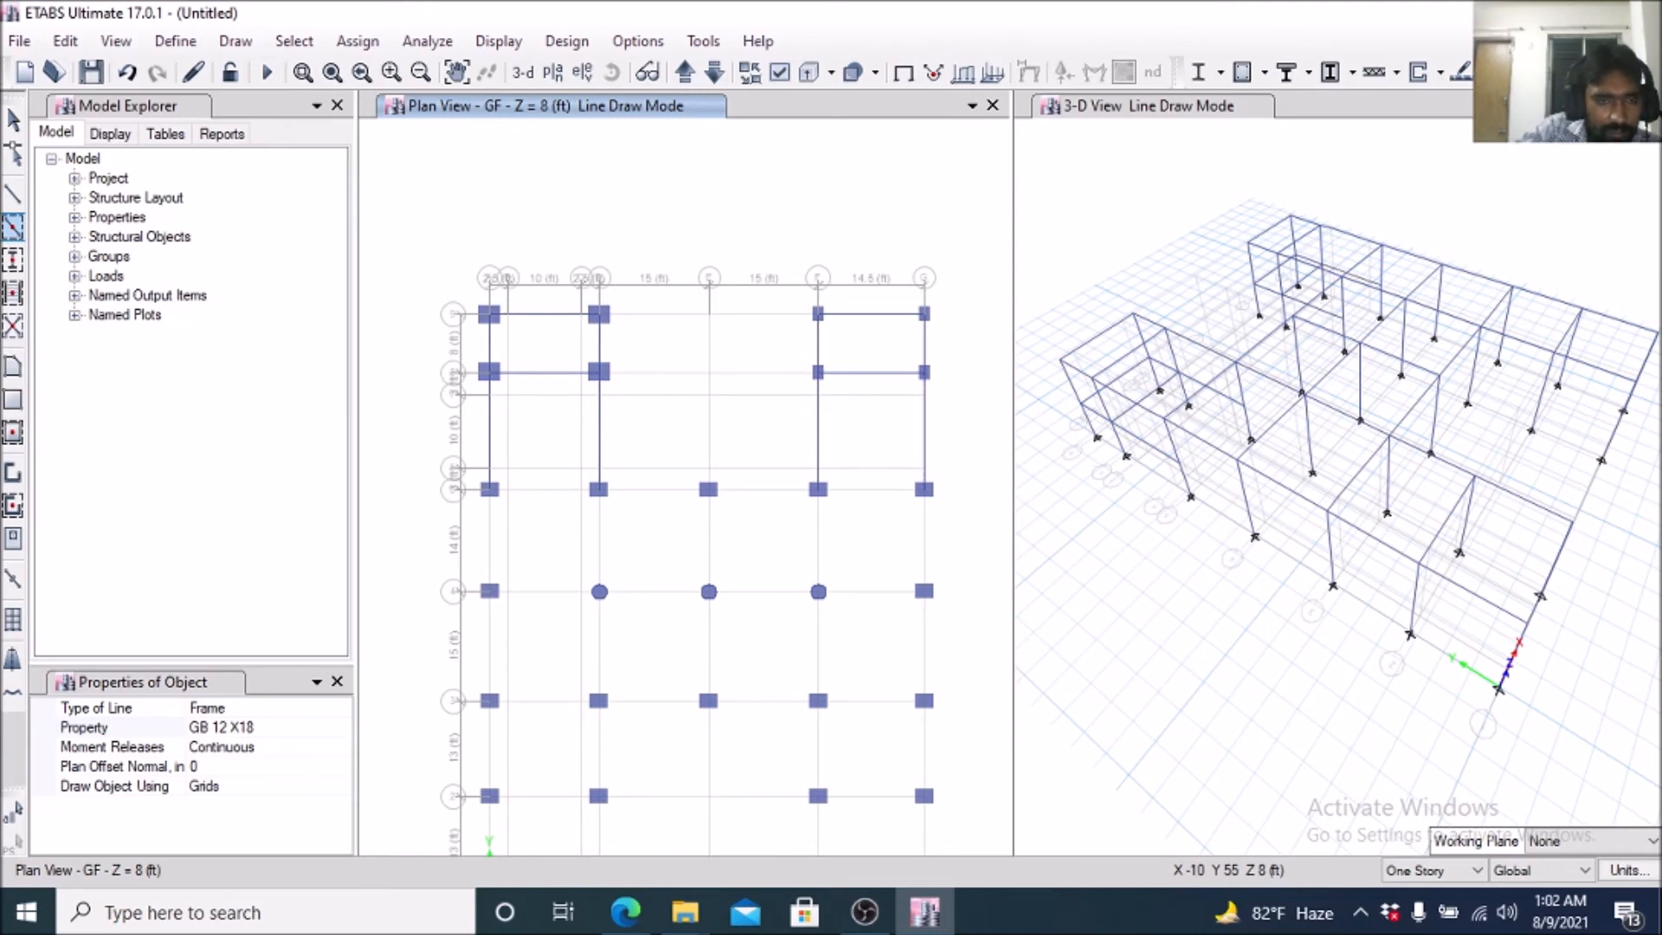
{"action": "mouse_move", "coordinate": [467, 452]}
{"action": "left_mouse_down"}
{"action": "mouse_move", "coordinate": [531, 502]}
{"action": "mouse_move", "coordinate": [579, 501]}
{"action": "mouse_move", "coordinate": [541, 553]}
{"action": "mouse_move", "coordinate": [483, 480]}
{"action": "left_mouse_up"}
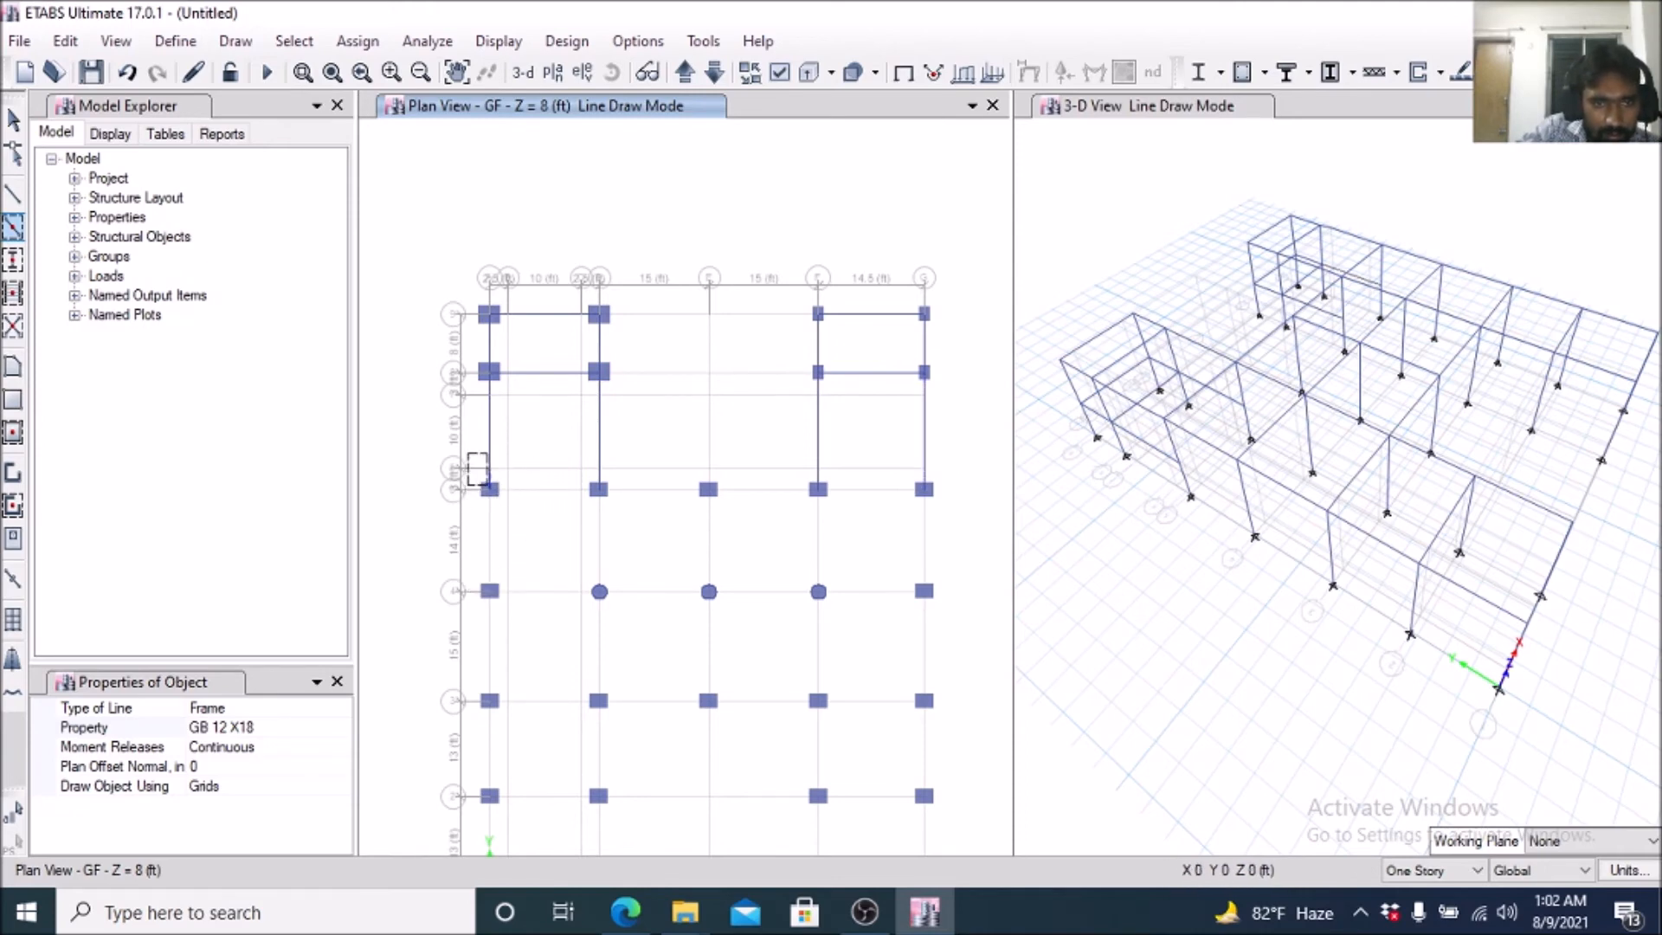
Draw GB 12 X18 grade beams along grid lines 5 and 4 from A to G, along A from 5 to 2, and along F and G from 5 to 3.
{"action": "mouse_move", "coordinate": [470, 479]}
{"action": "left_mouse_down"}
{"action": "mouse_move", "coordinate": [524, 499]}
{"action": "mouse_move", "coordinate": [952, 501]}
{"action": "left_mouse_up"}
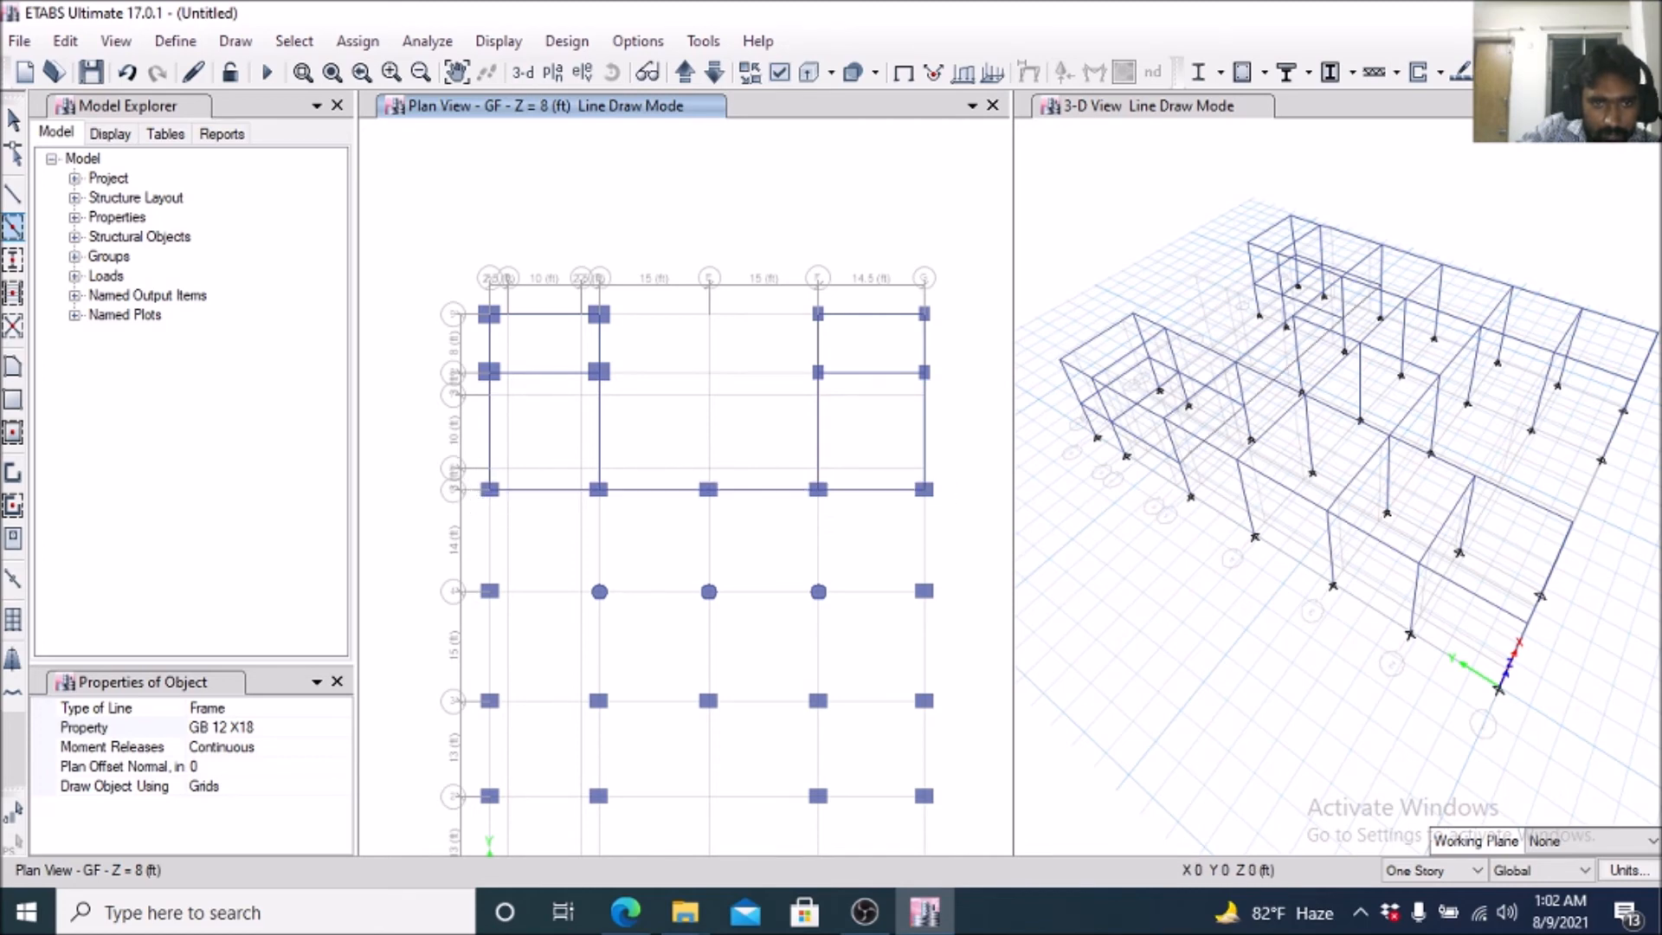
{"action": "left_click_drag", "start_coordinate": [474, 476], "coordinate": [511, 811]}
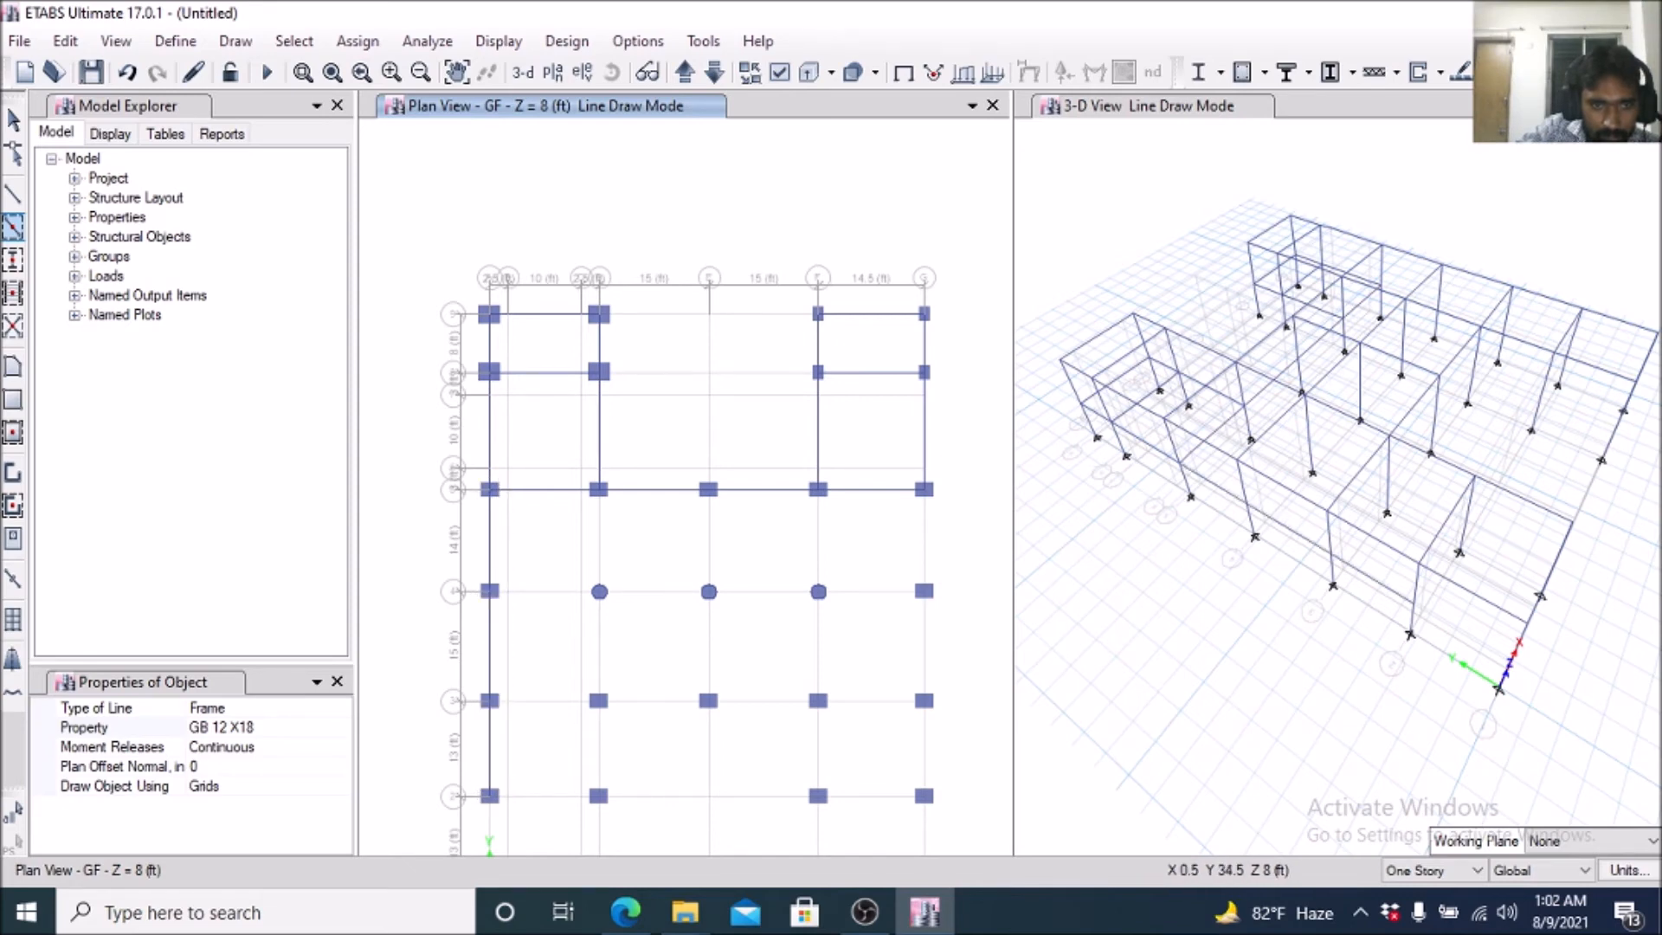
{"action": "left_click_drag", "start_coordinate": [474, 567], "coordinate": [961, 611]}
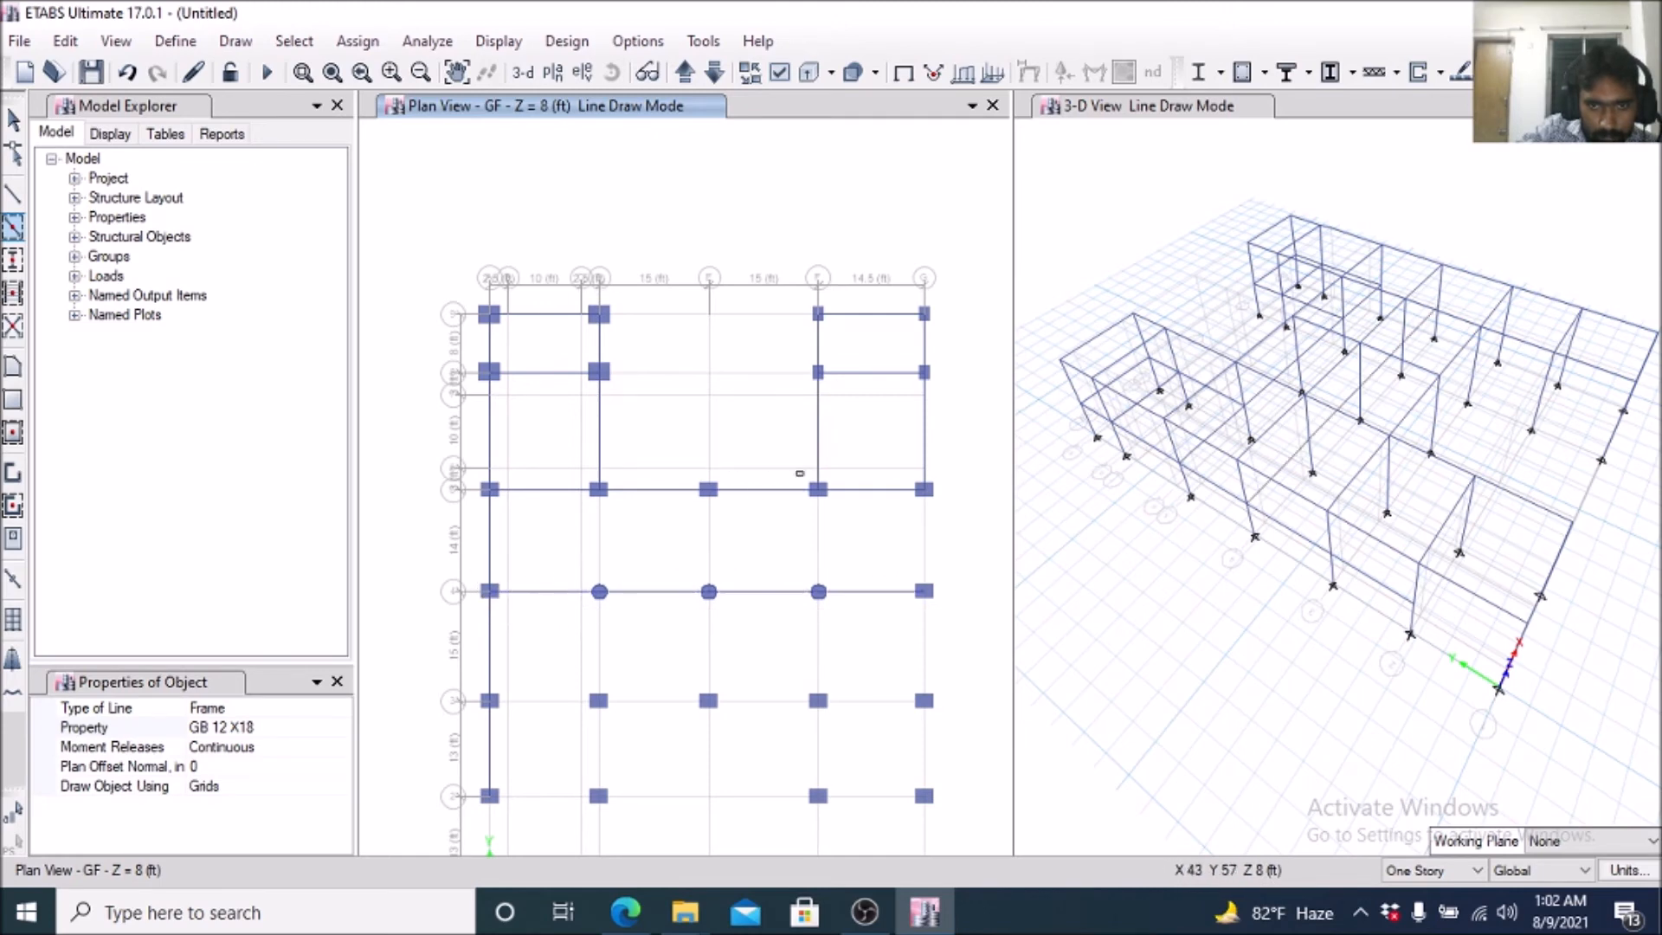
{"action": "left_click_drag", "start_coordinate": [804, 481], "coordinate": [825, 706]}
{"action": "left_click_drag", "start_coordinate": [907, 480], "coordinate": [953, 707]}
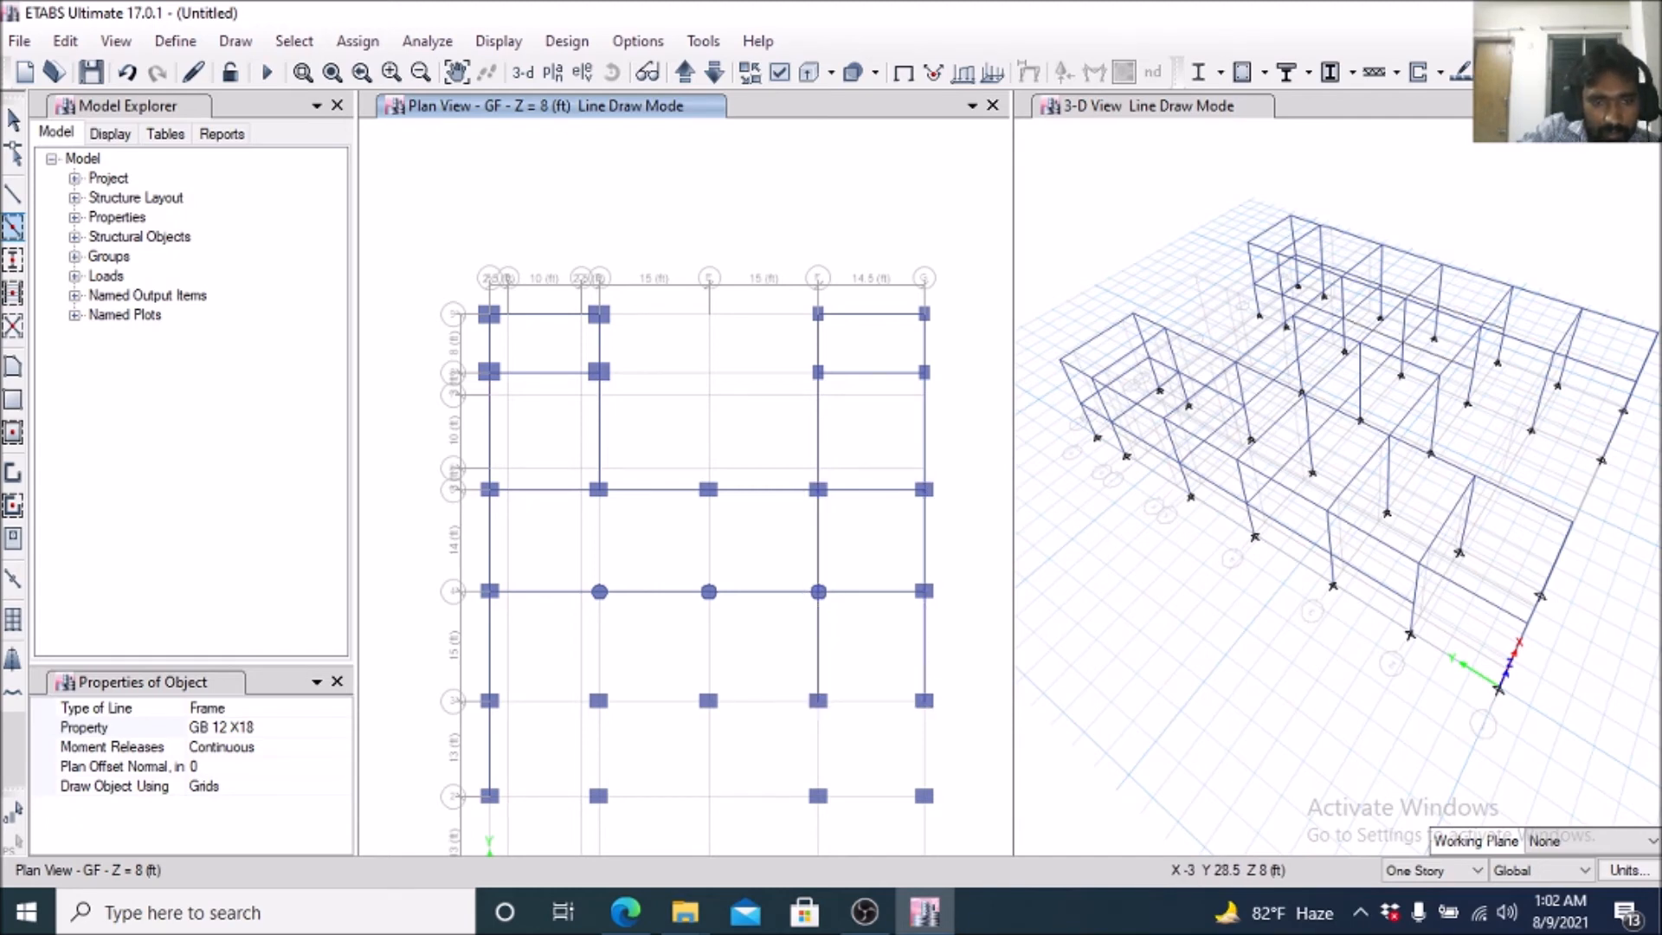
Draw GB 12 X18 grade beams along grid line 3 from A to G and along D and E from 5 to 3.
{"action": "left_click_drag", "start_coordinate": [475, 664], "coordinate": [965, 718]}
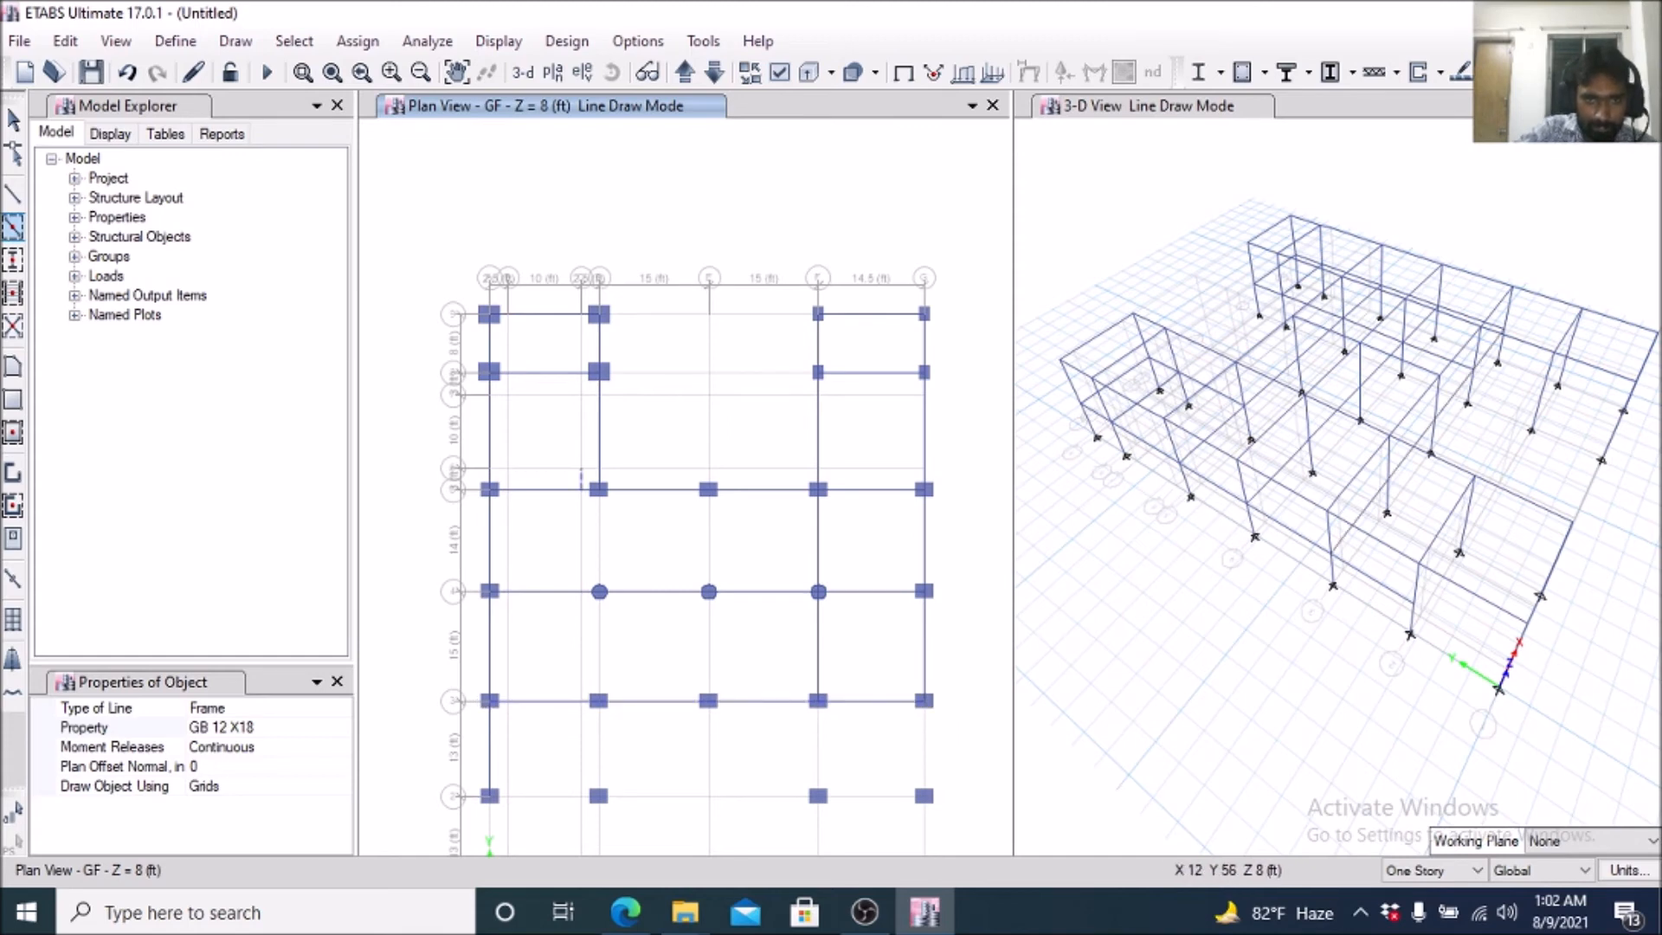
{"action": "left_click_drag", "start_coordinate": [595, 481], "coordinate": [625, 720]}
{"action": "left_click_drag", "start_coordinate": [692, 471], "coordinate": [745, 722]}
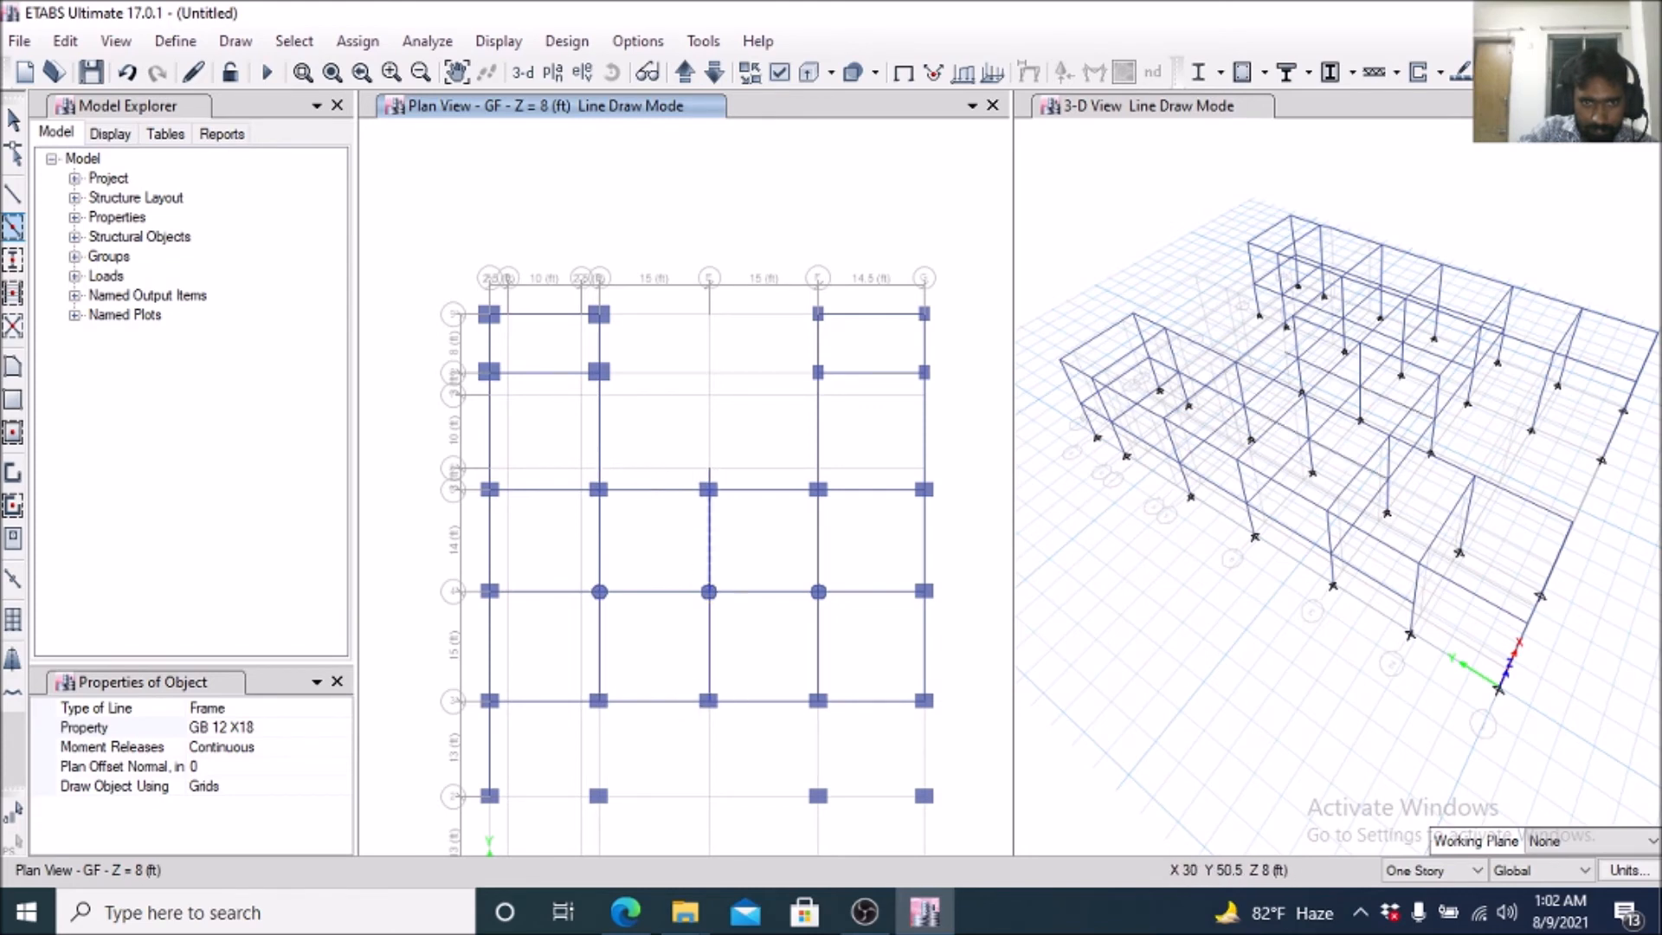
{"action": "left_click", "coordinate": [127, 72]}
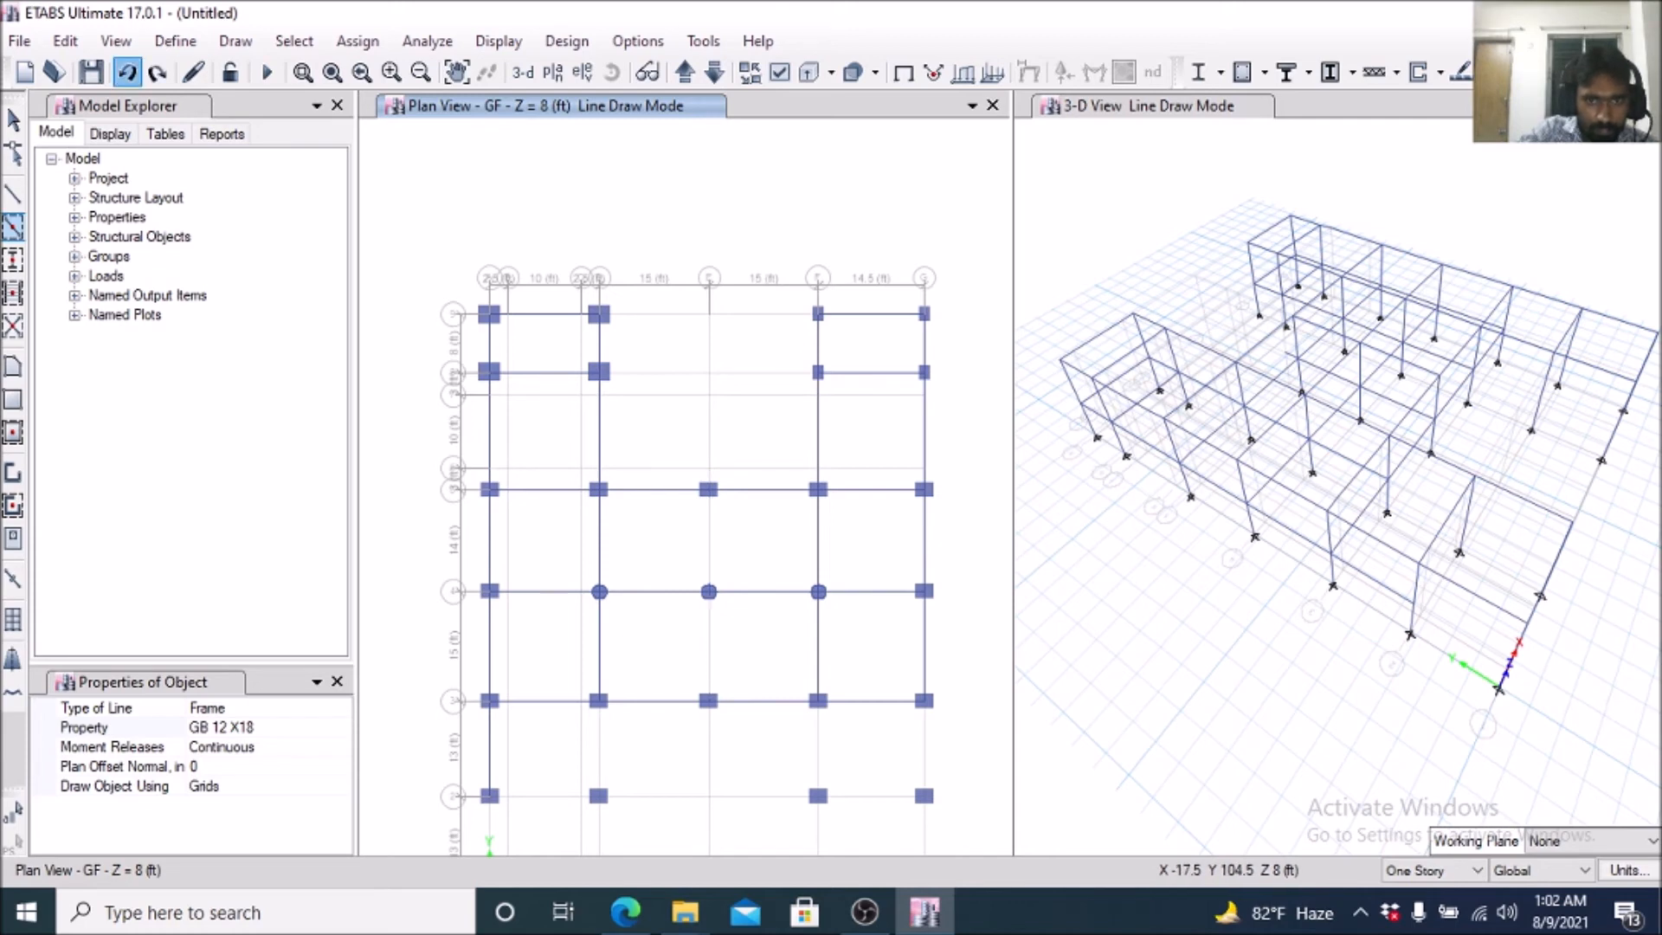
{"action": "left_click_drag", "start_coordinate": [717, 538], "coordinate": [745, 709]}
{"action": "left_click_drag", "start_coordinate": [800, 475], "coordinate": [823, 525]}
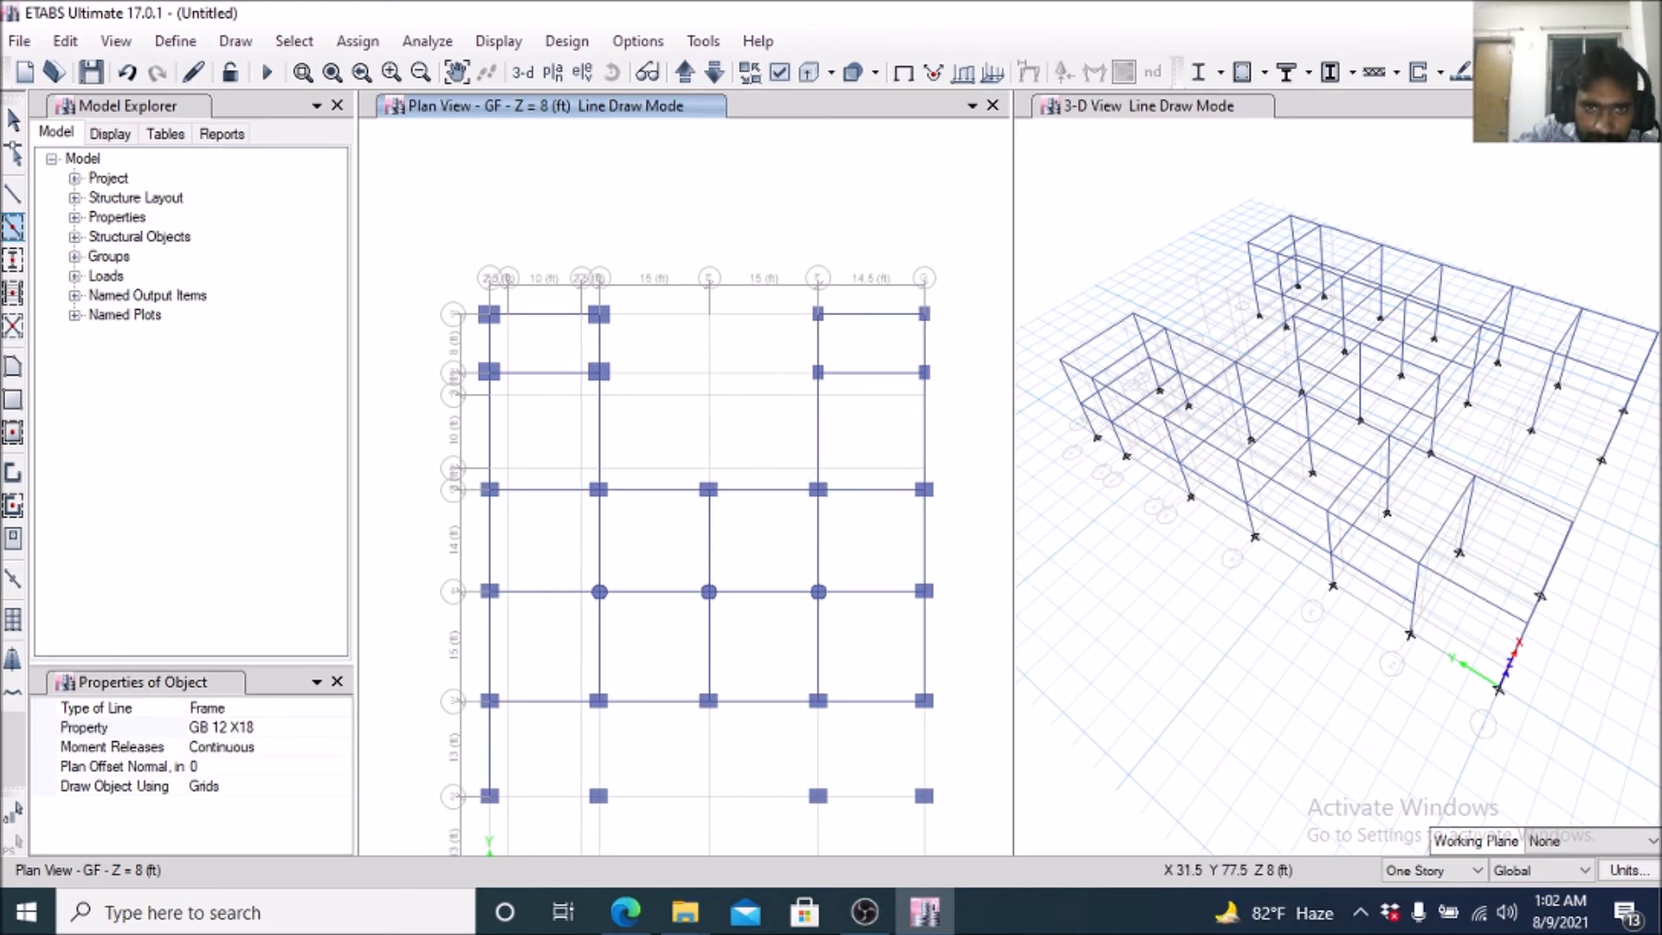
Draw GB 12 X18 grade beams along grid lines 2 and 1 from A to D, A from 2 to 1, and D from 3 to 1.
{"action": "scroll", "coordinate": [719, 325], "scroll_direction": "down", "scroll_amount": 3}
{"action": "scroll", "coordinate": [723, 384], "scroll_direction": "up", "scroll_amount": 3}
{"action": "scroll", "coordinate": [726, 376], "scroll_direction": "down", "scroll_amount": 3}
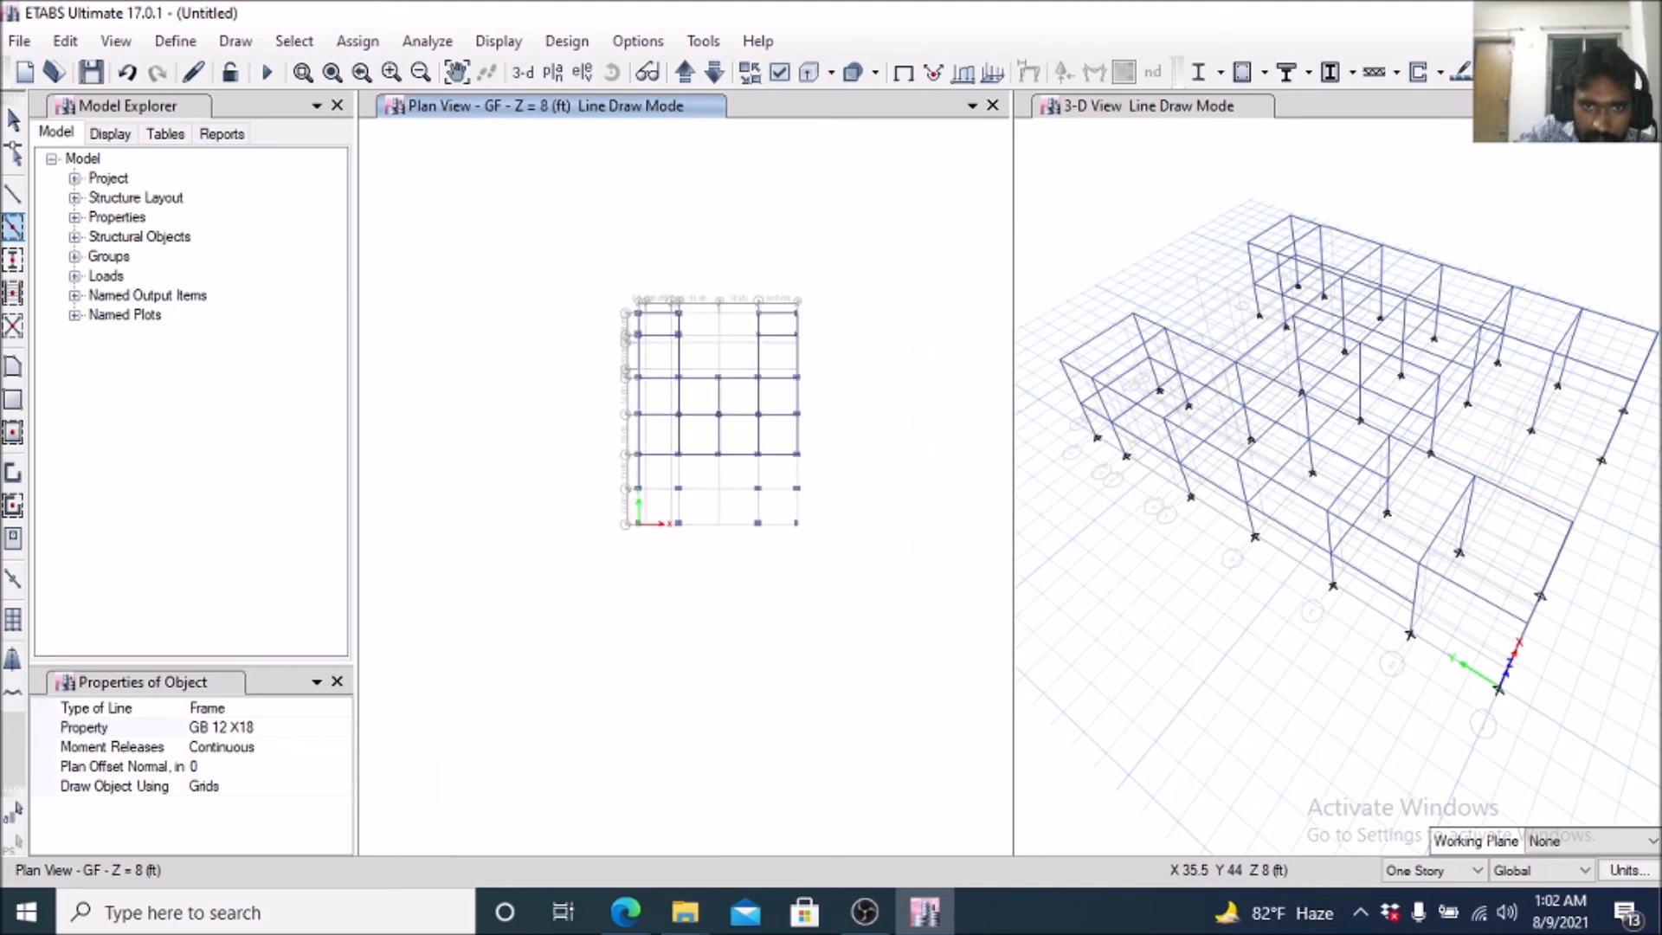
{"action": "scroll", "coordinate": [733, 405], "scroll_direction": "up", "scroll_amount": 3}
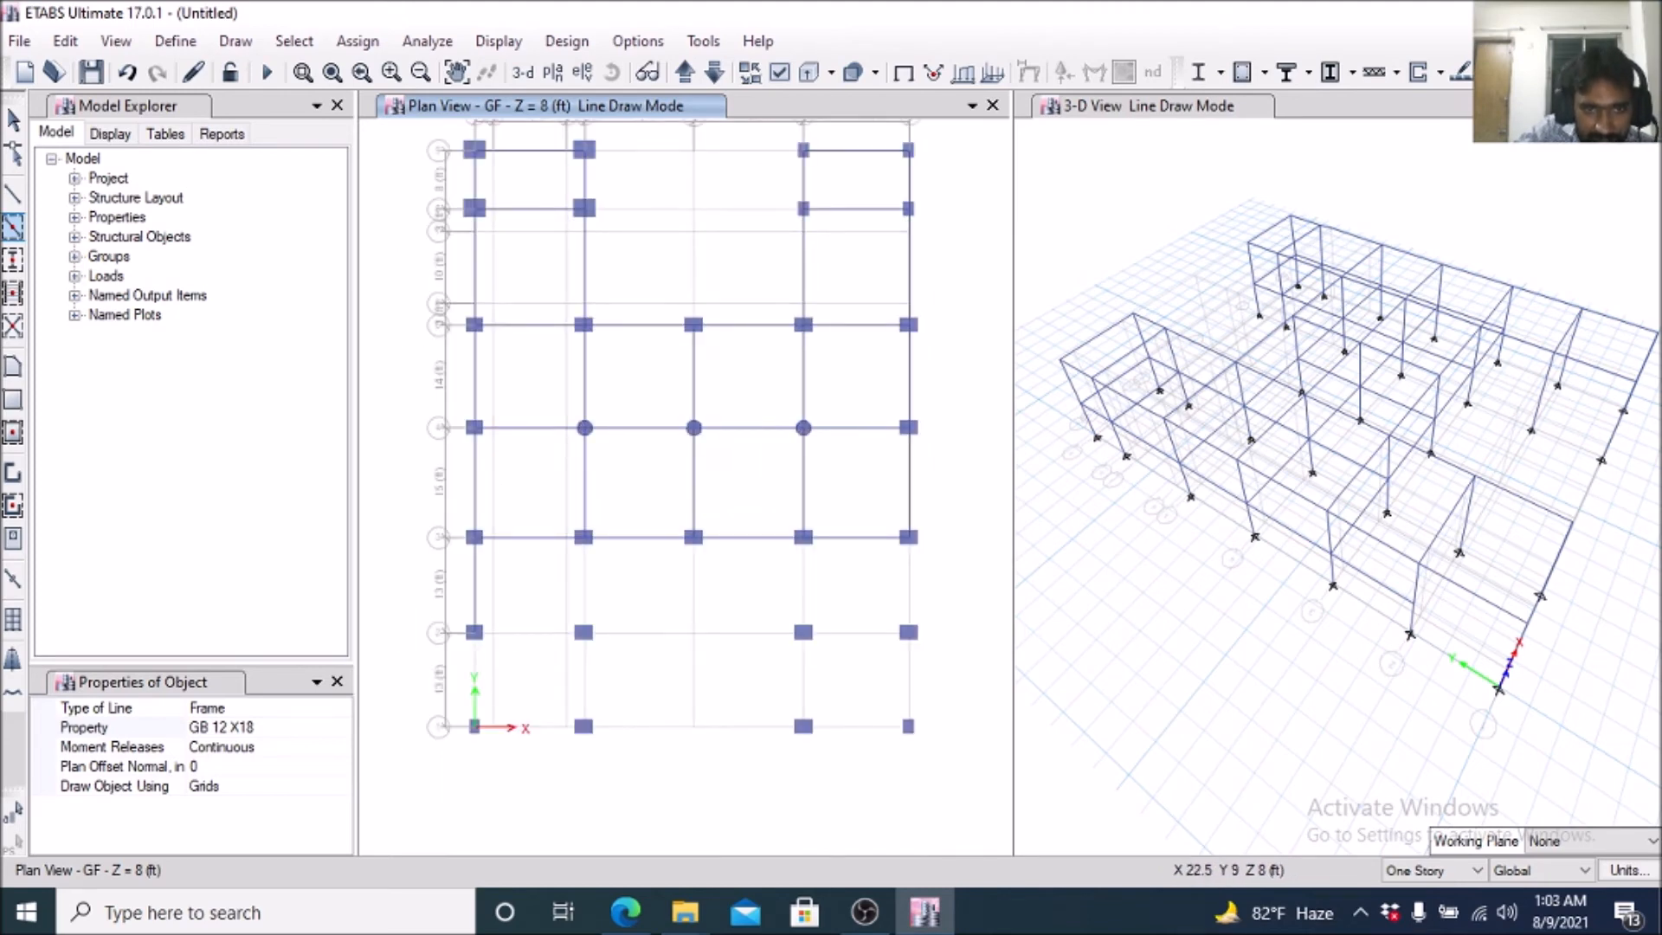
{"action": "left_click_drag", "start_coordinate": [469, 623], "coordinate": [617, 750]}
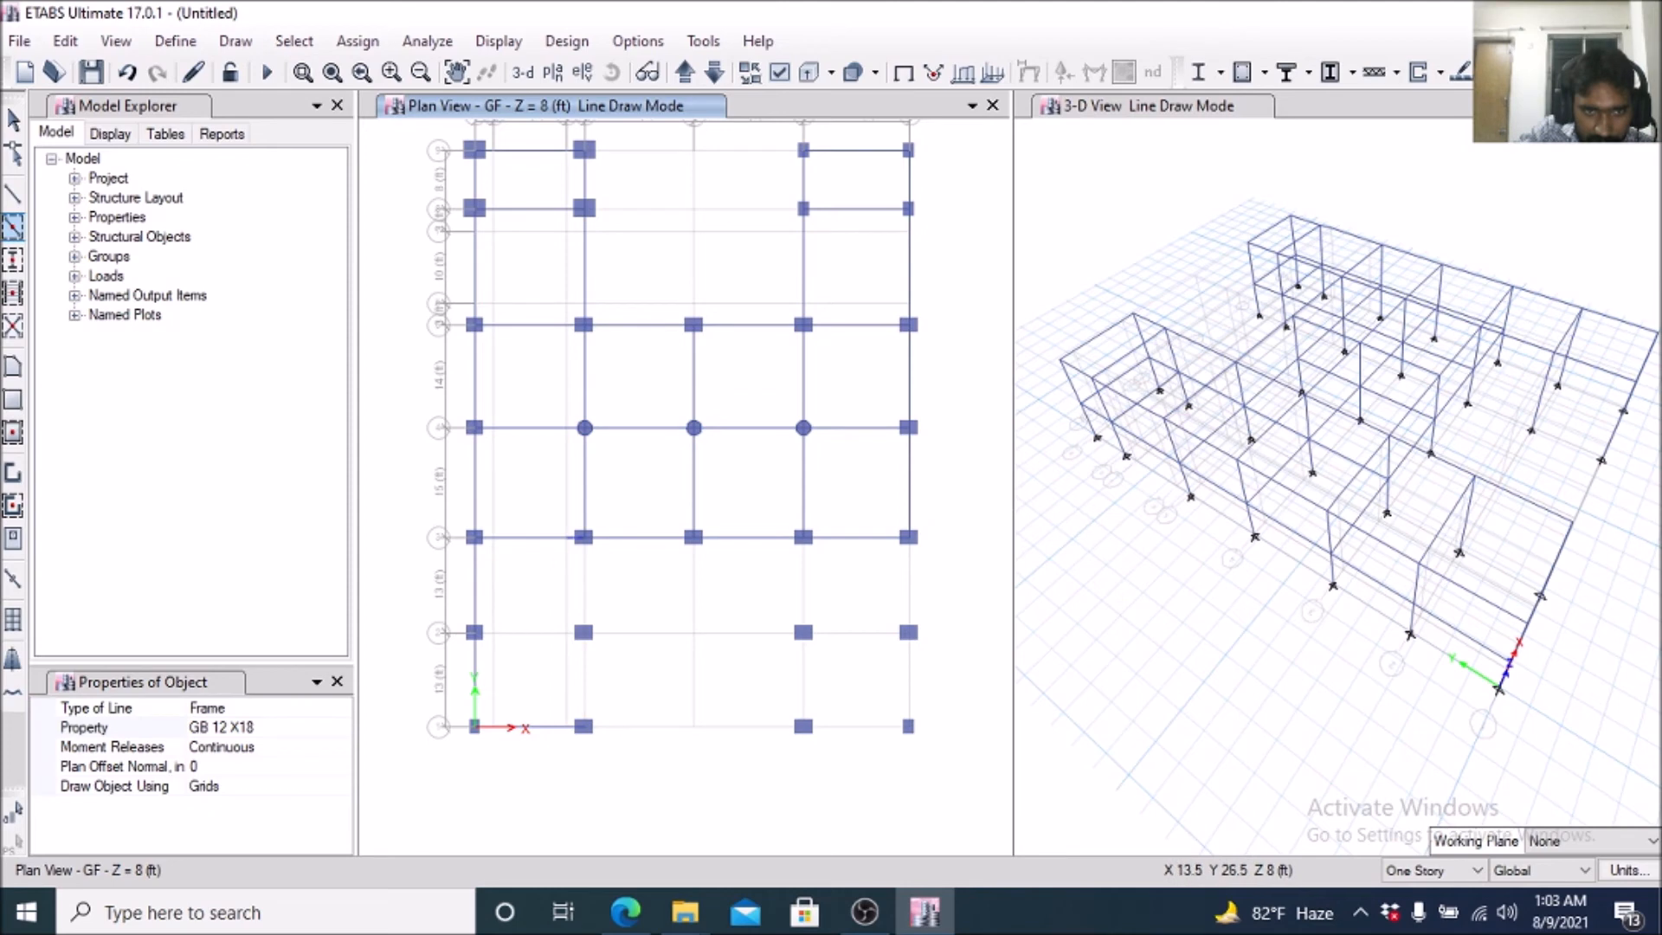
{"action": "left_click_drag", "start_coordinate": [574, 512], "coordinate": [613, 752]}
{"action": "left_click_drag", "start_coordinate": [455, 600], "coordinate": [605, 649]}
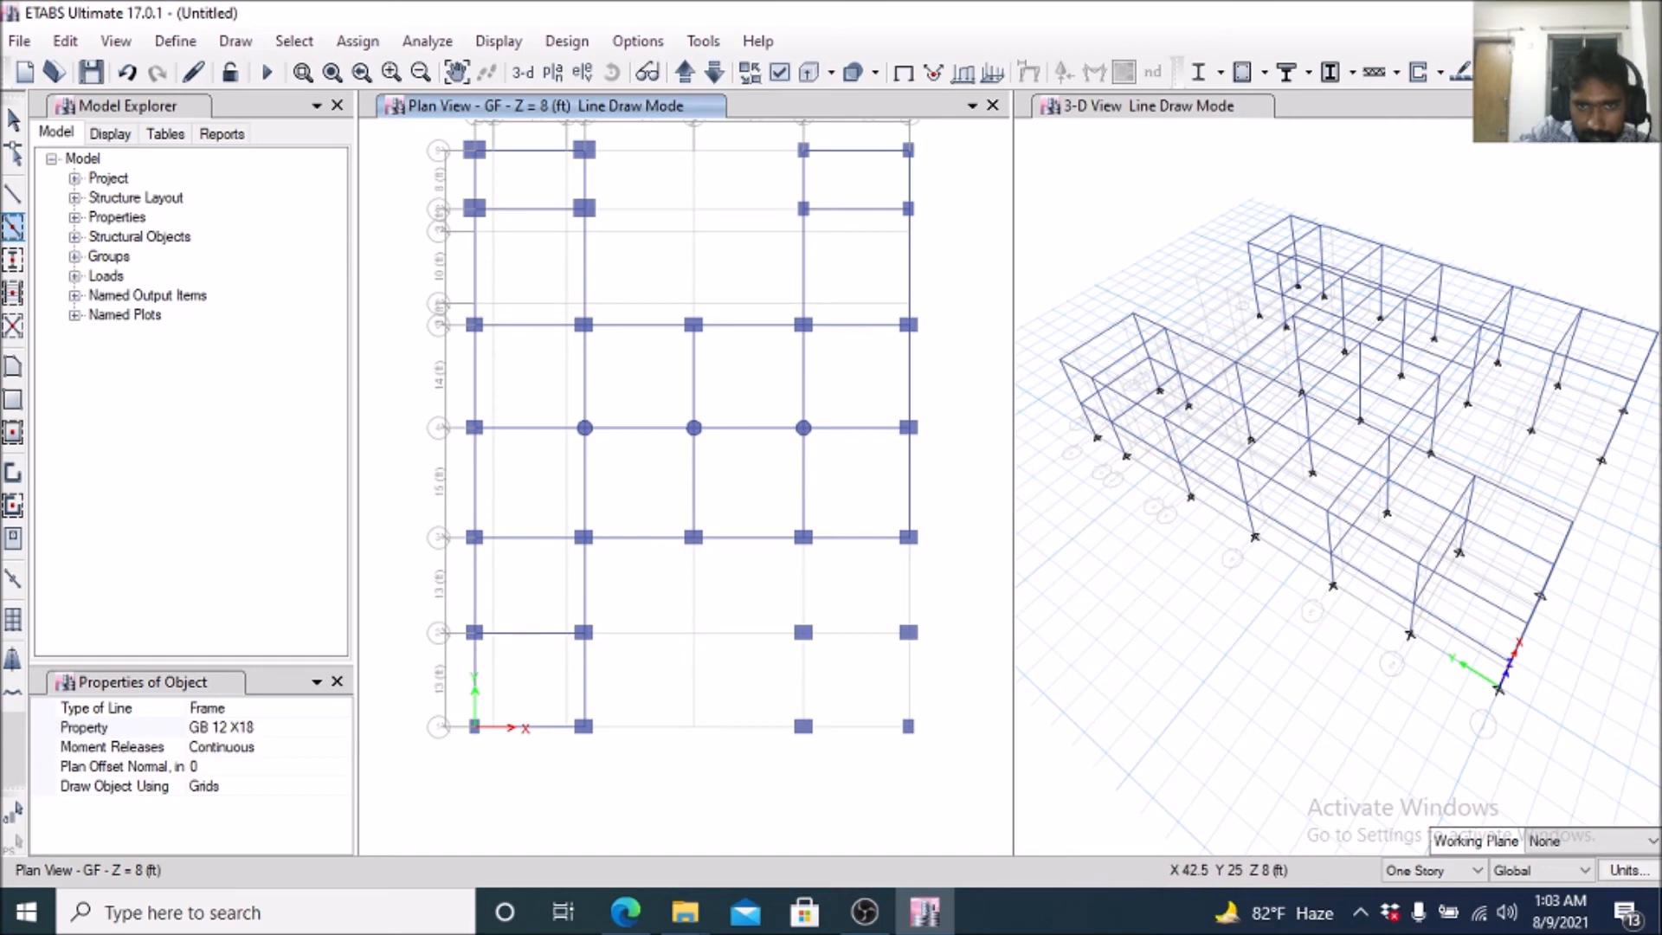
Draw GB 12 X18 grade beams along F and G from 3 to 1 and along grid lines 2 and 1 from F to G.
{"action": "left_click_drag", "start_coordinate": [781, 512], "coordinate": [830, 730]}
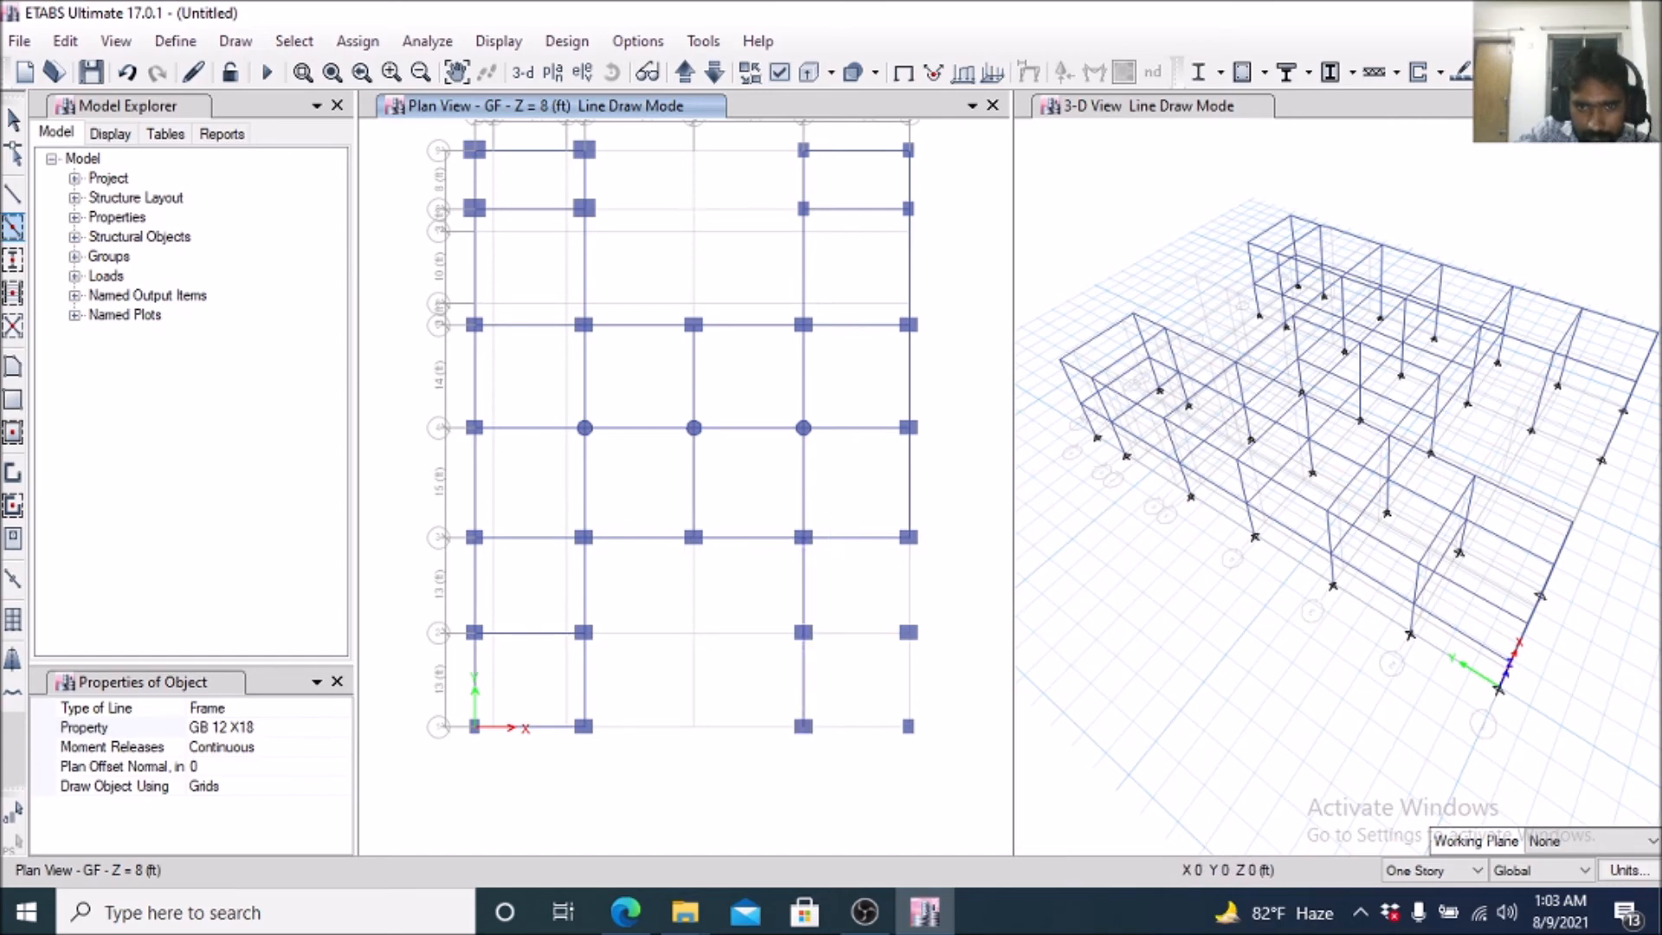
{"action": "left_click_drag", "start_coordinate": [779, 624], "coordinate": [924, 651]}
{"action": "left_click_drag", "start_coordinate": [877, 508], "coordinate": [931, 725]}
{"action": "left_click_drag", "start_coordinate": [771, 714], "coordinate": [961, 764]}
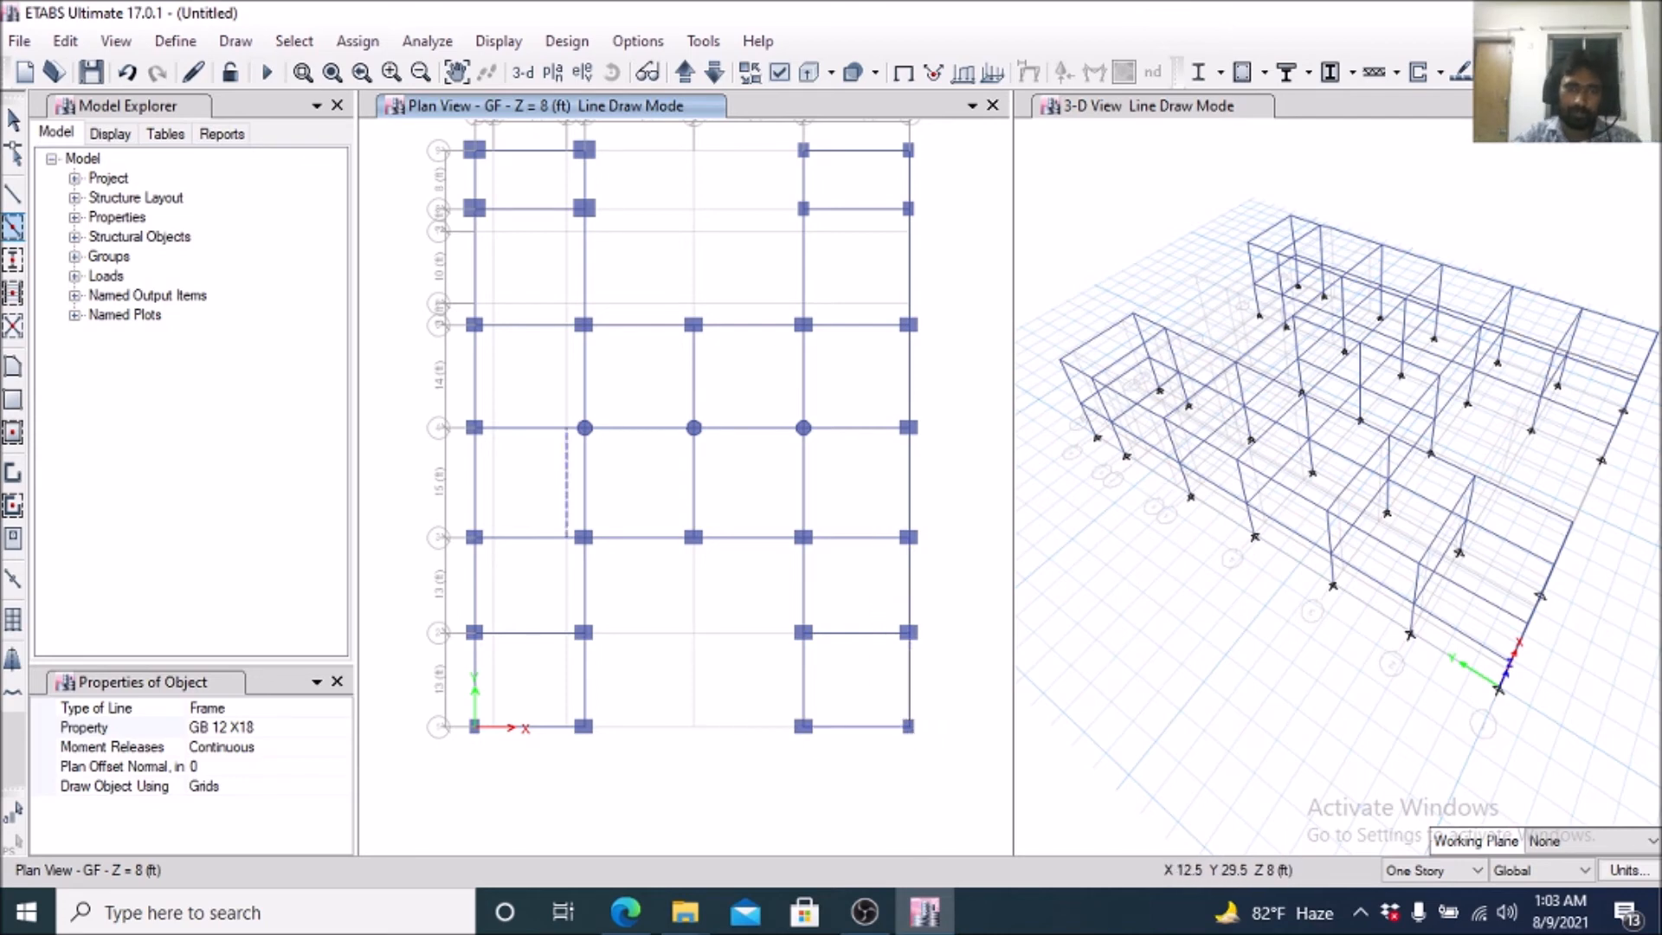
Examine the GF grade beam layout for missing beams, compare it with the Story1 plan, and leave the line drawing mode.
{"action": "scroll", "coordinate": [567, 529], "scroll_direction": "down", "scroll_amount": 3}
{"action": "scroll", "coordinate": [584, 535], "scroll_direction": "up", "scroll_amount": 3}
{"action": "scroll", "coordinate": [615, 546], "scroll_direction": "down", "scroll_amount": 3}
{"action": "scroll", "coordinate": [616, 548], "scroll_direction": "up", "scroll_amount": 3}
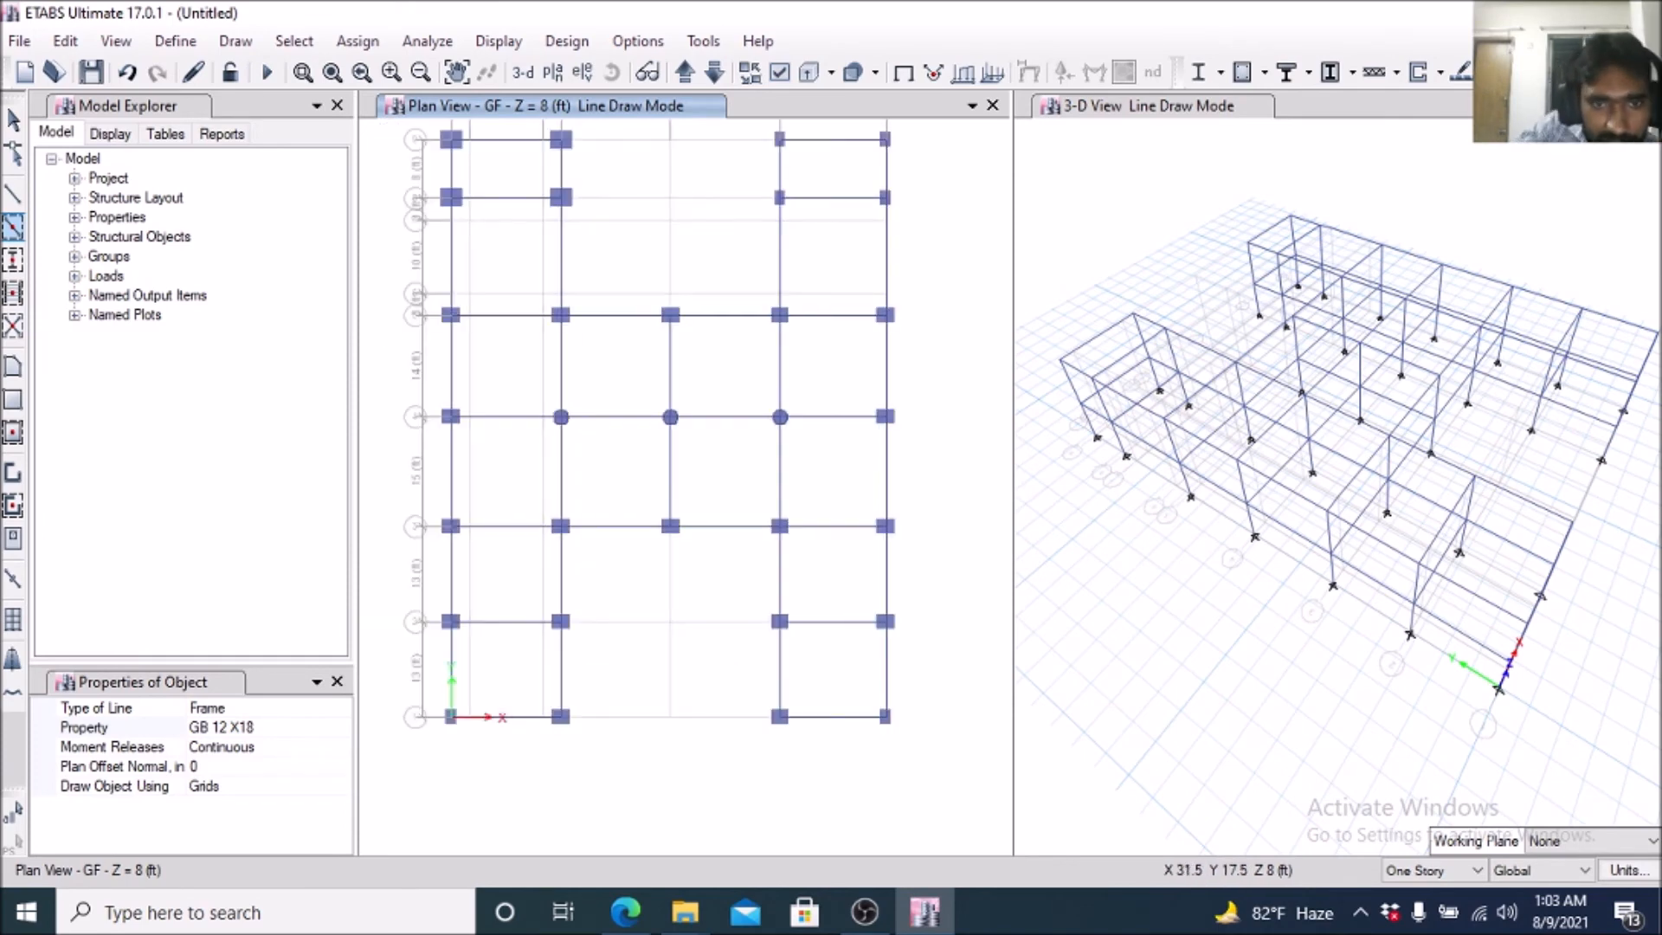
{"action": "scroll", "coordinate": [645, 424], "scroll_direction": "down", "scroll_amount": 3}
{"action": "scroll", "coordinate": [645, 425], "scroll_direction": "up", "scroll_amount": 4}
{"action": "scroll", "coordinate": [645, 424], "scroll_direction": "down", "scroll_amount": 2}
{"action": "scroll", "coordinate": [689, 615], "scroll_direction": "down", "scroll_amount": 3}
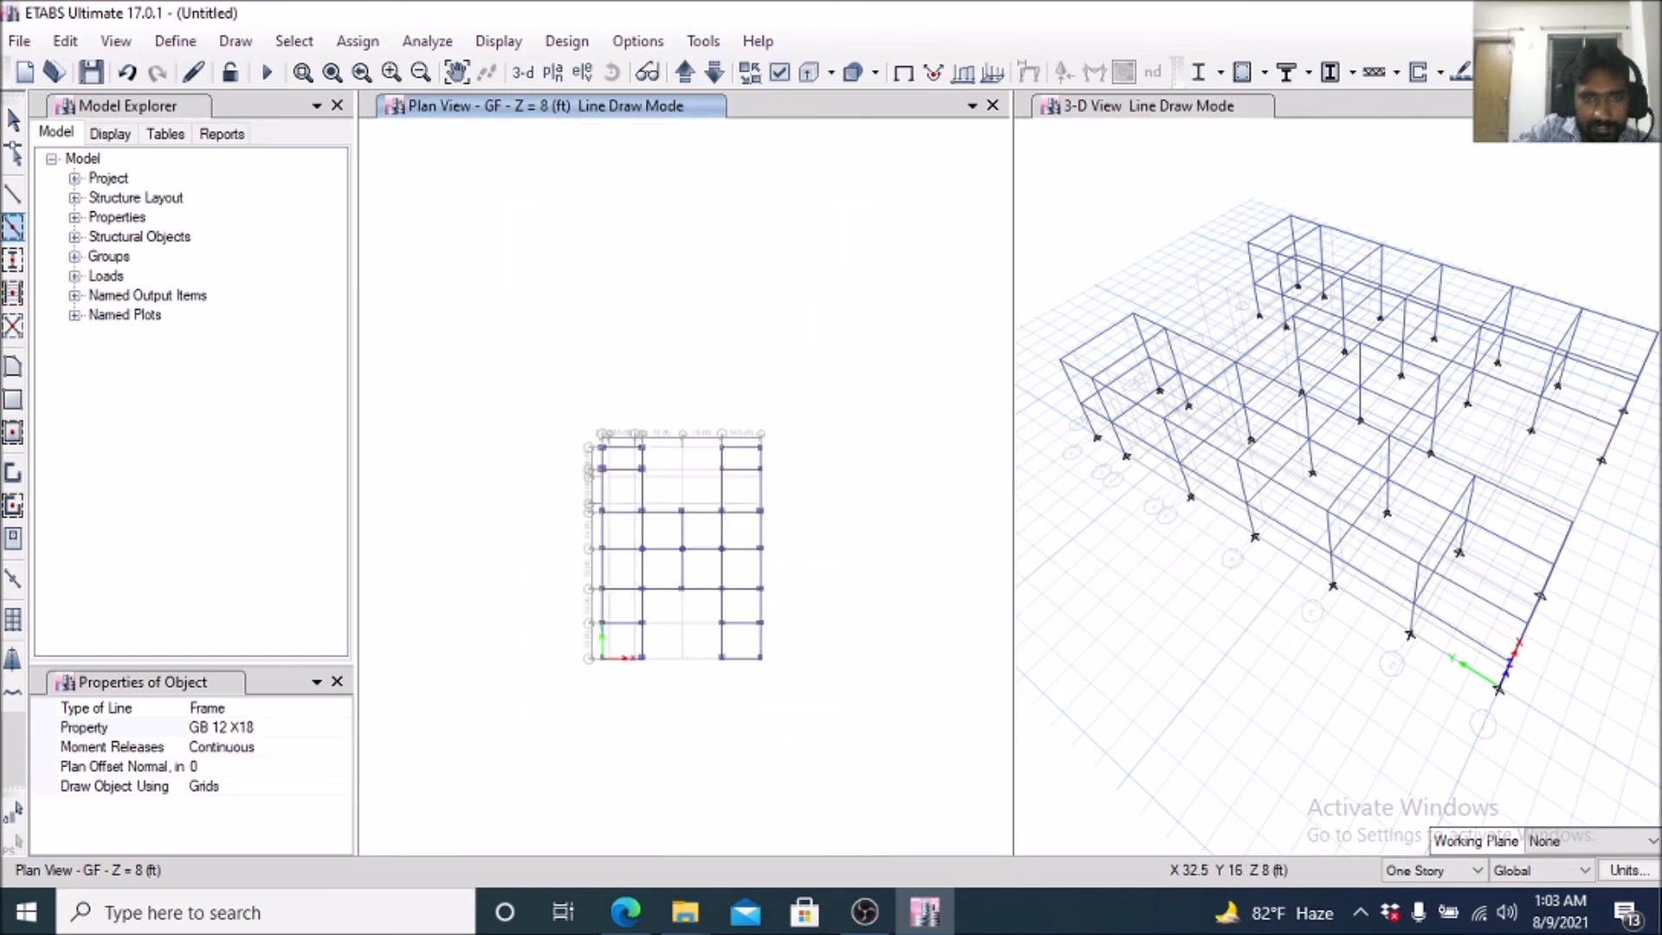
{"action": "scroll", "coordinate": [689, 617], "scroll_direction": "up", "scroll_amount": 3}
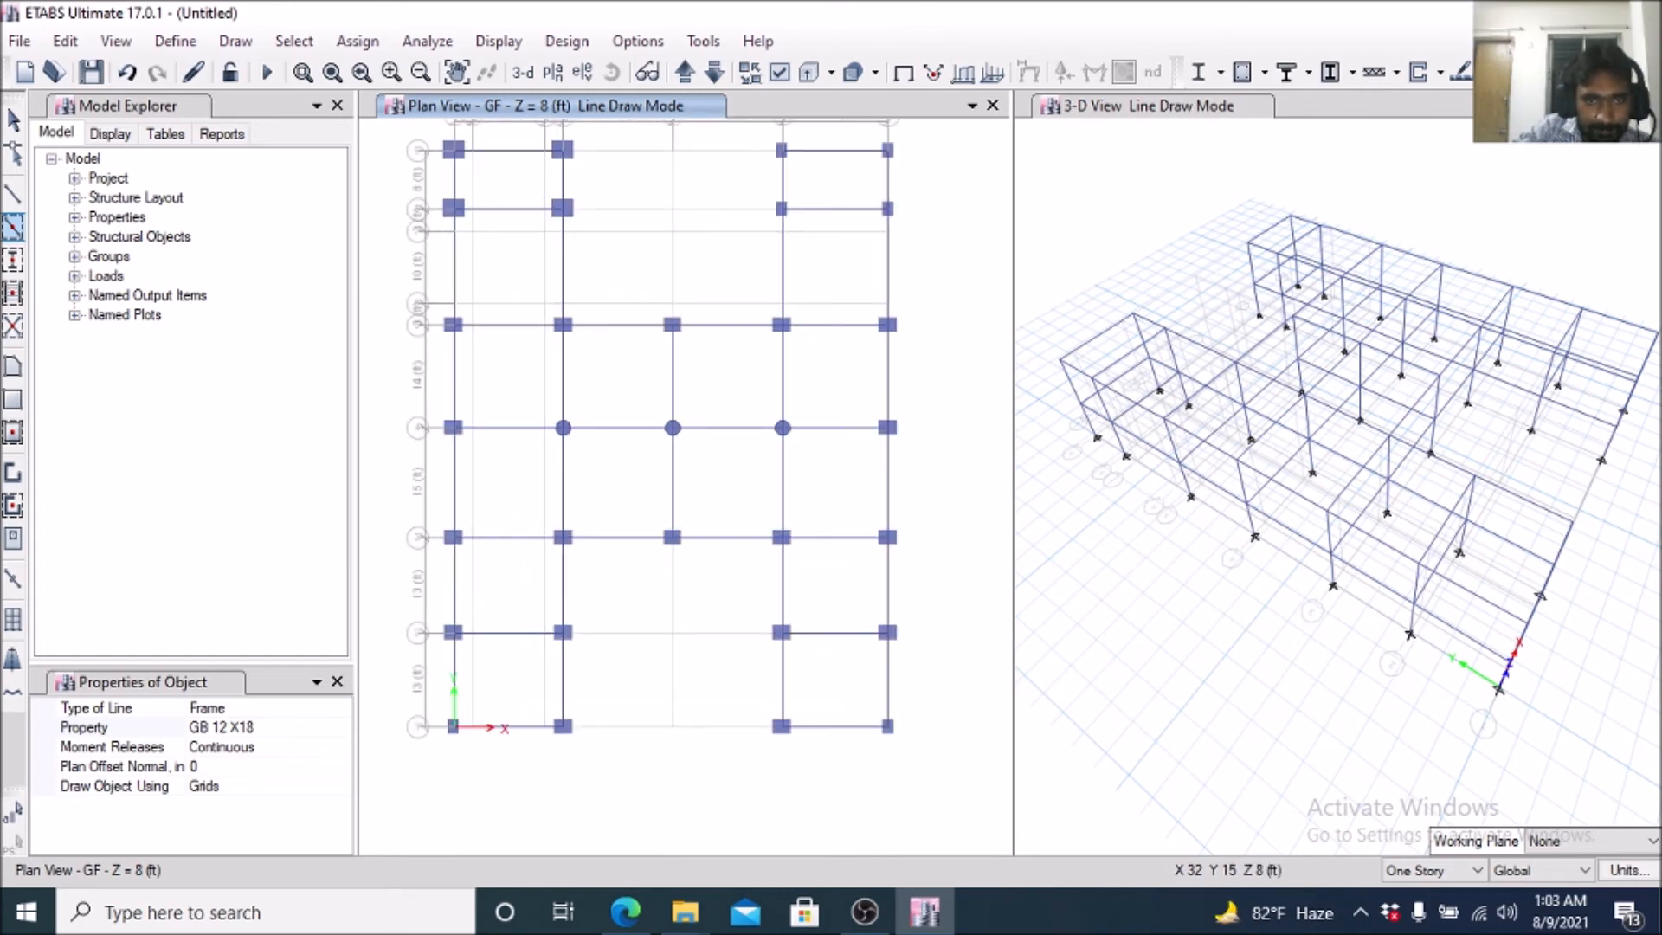
{"action": "scroll", "coordinate": [688, 619], "scroll_direction": "down", "scroll_amount": 3}
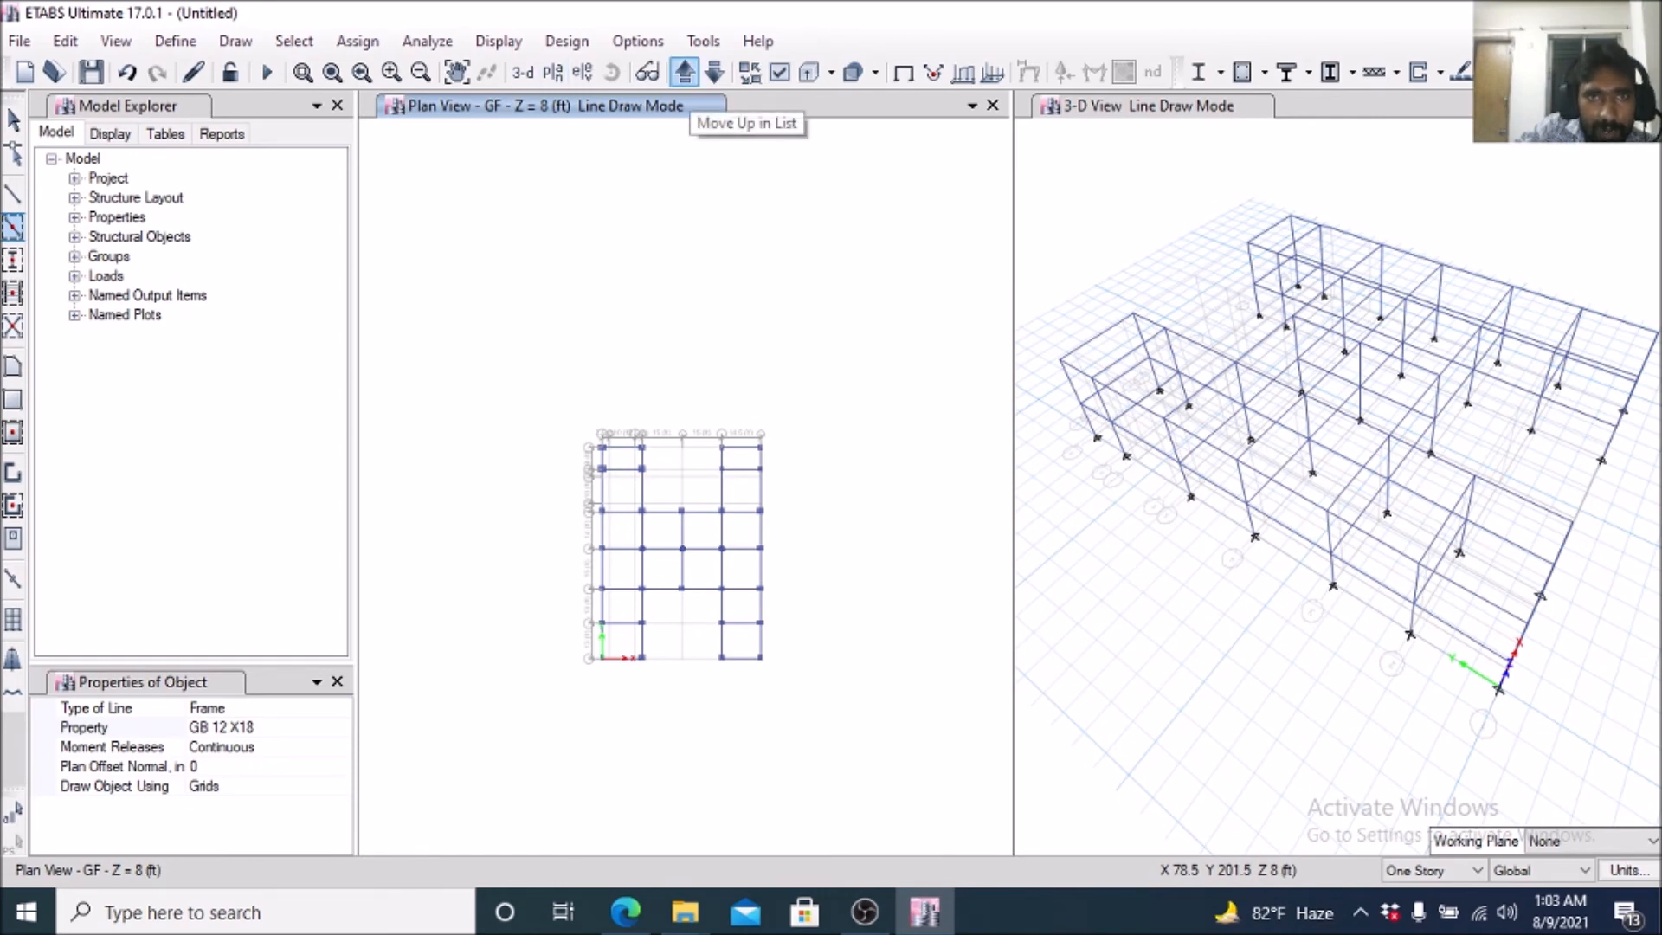
{"action": "left_click", "coordinate": [684, 72]}
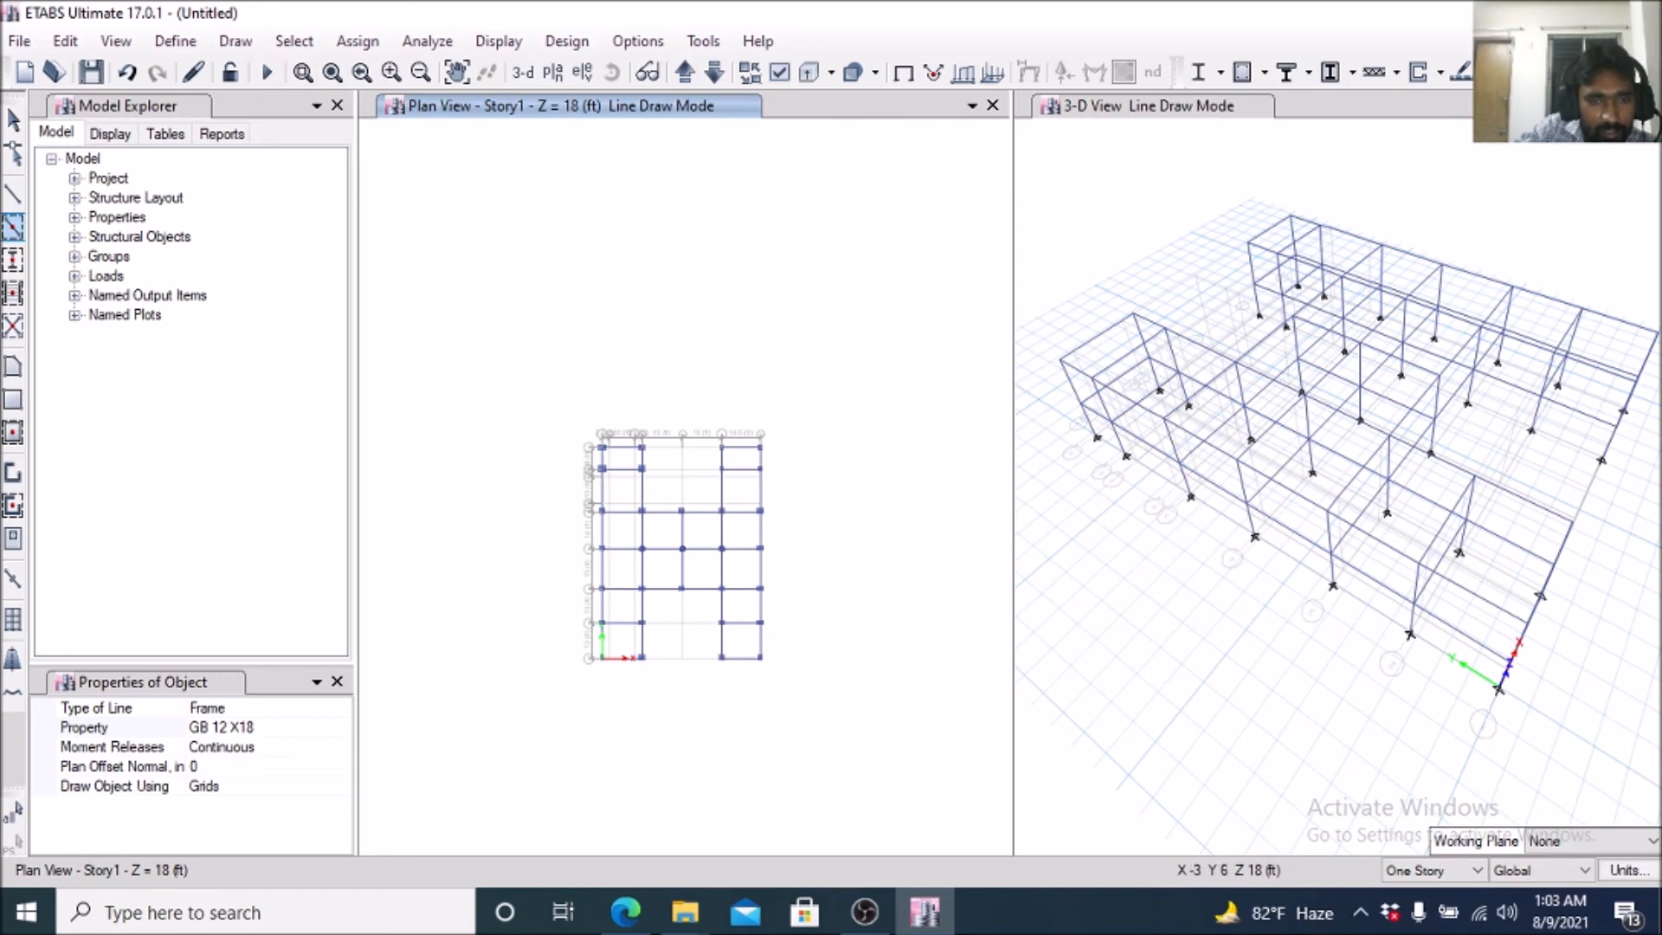
{"action": "left_click", "coordinate": [714, 72]}
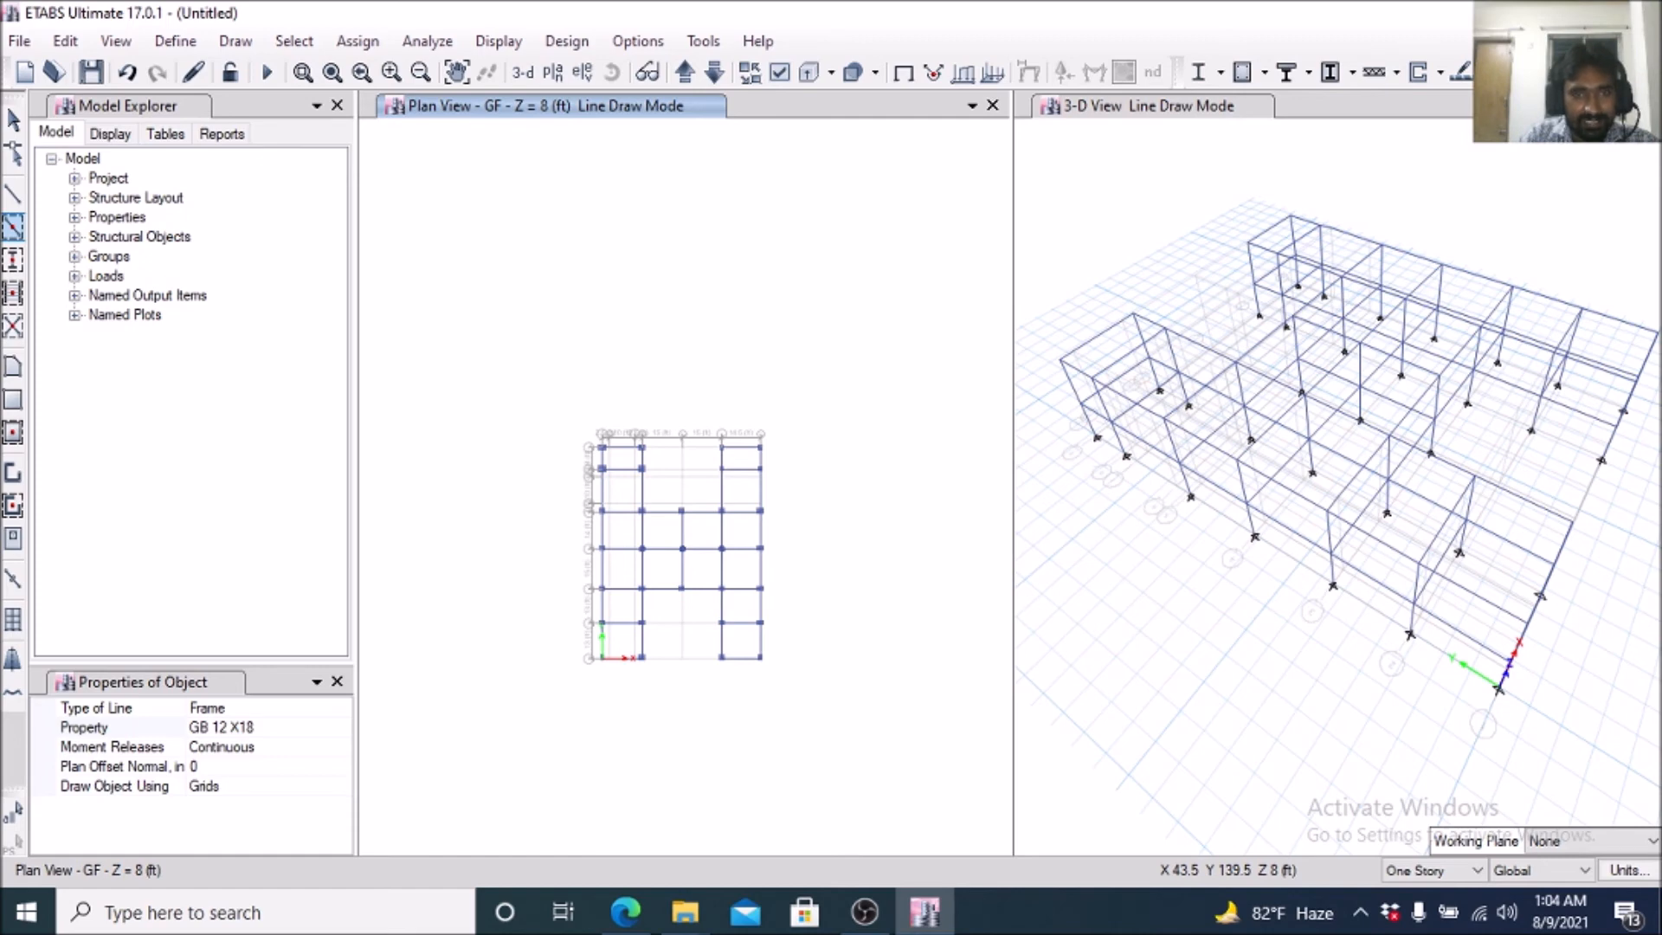
{"action": "key", "text": "Escape"}
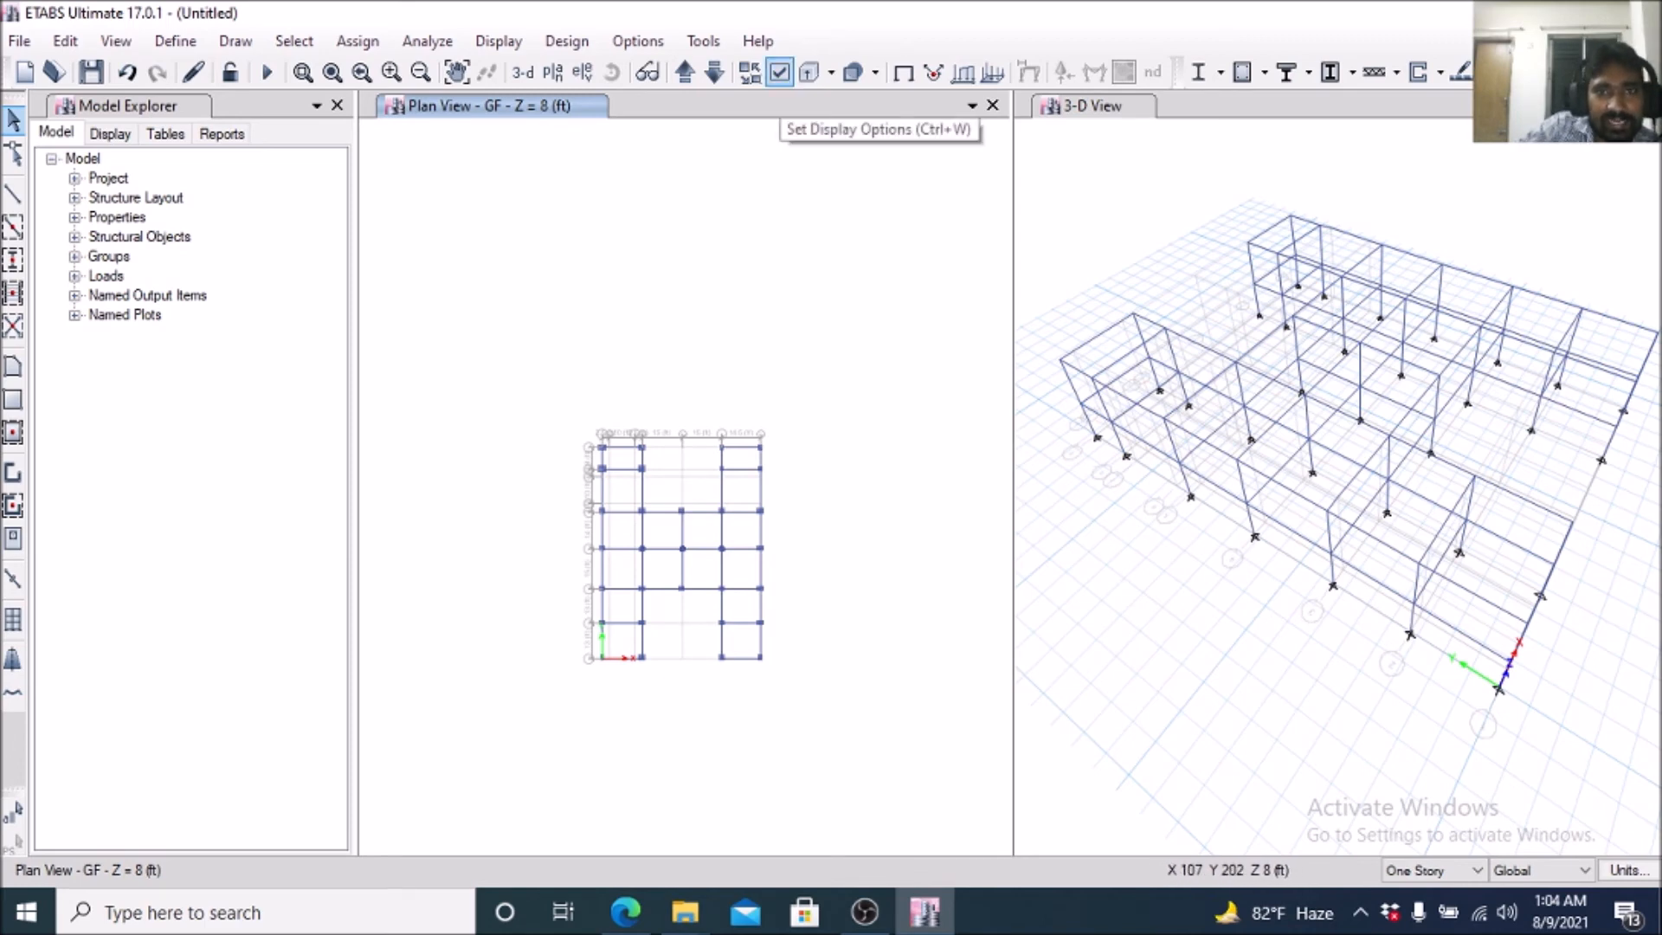
Set the GF plan view to color objects by Section Properties.
{"action": "left_click", "coordinate": [779, 72]}
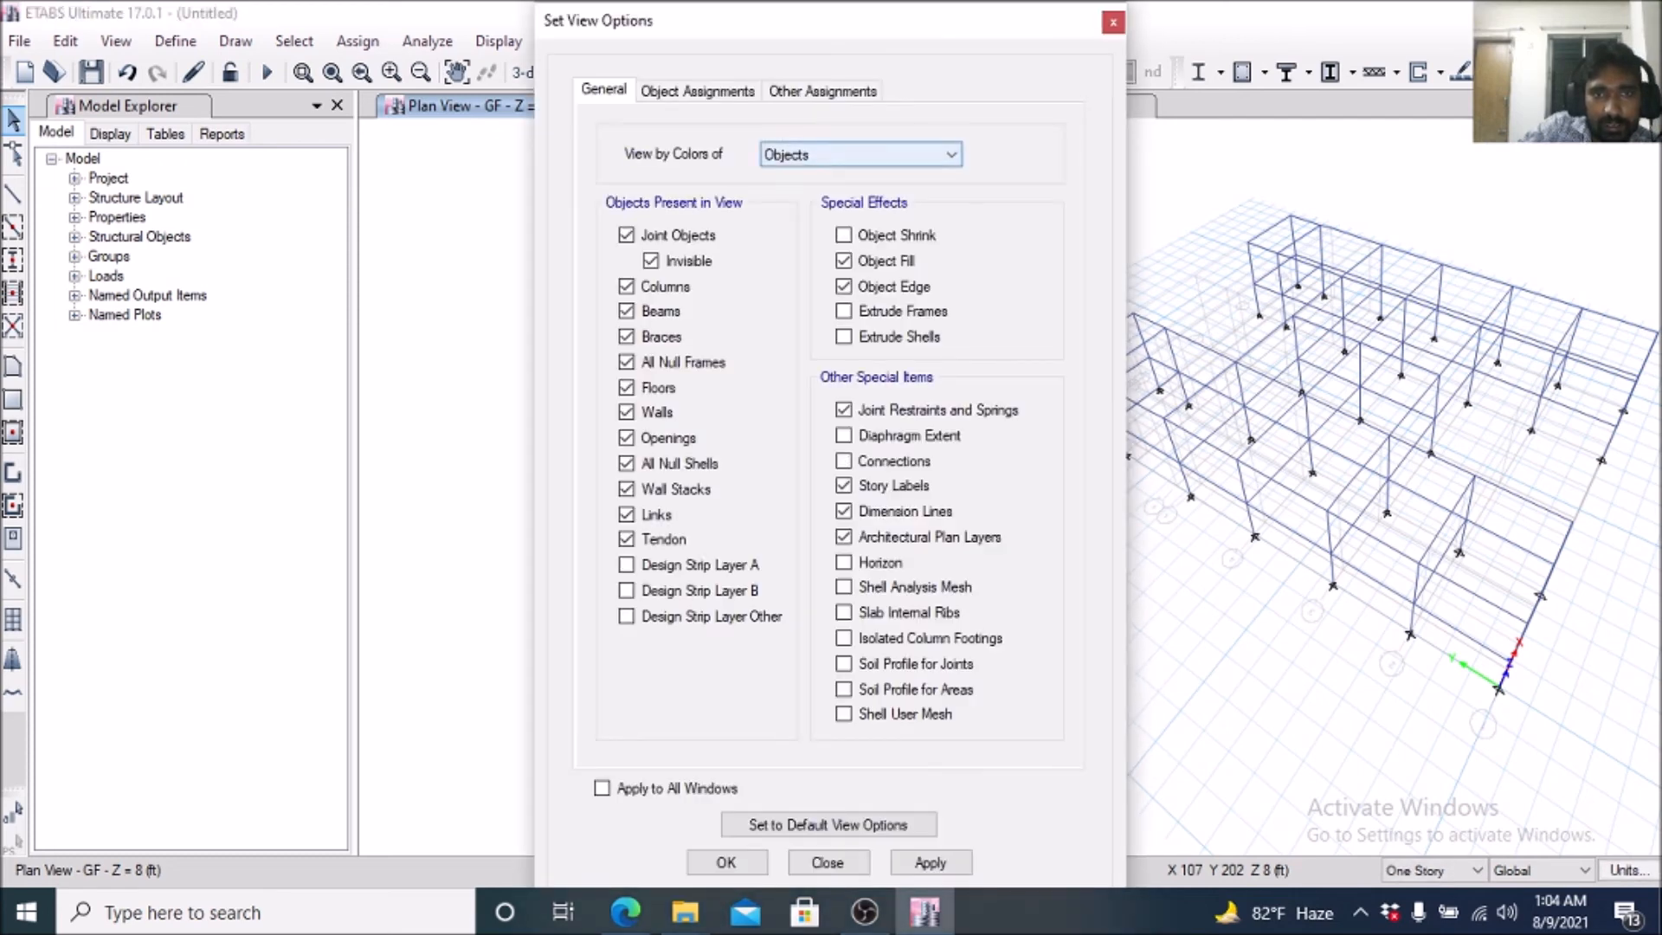
{"action": "left_click", "coordinate": [862, 154]}
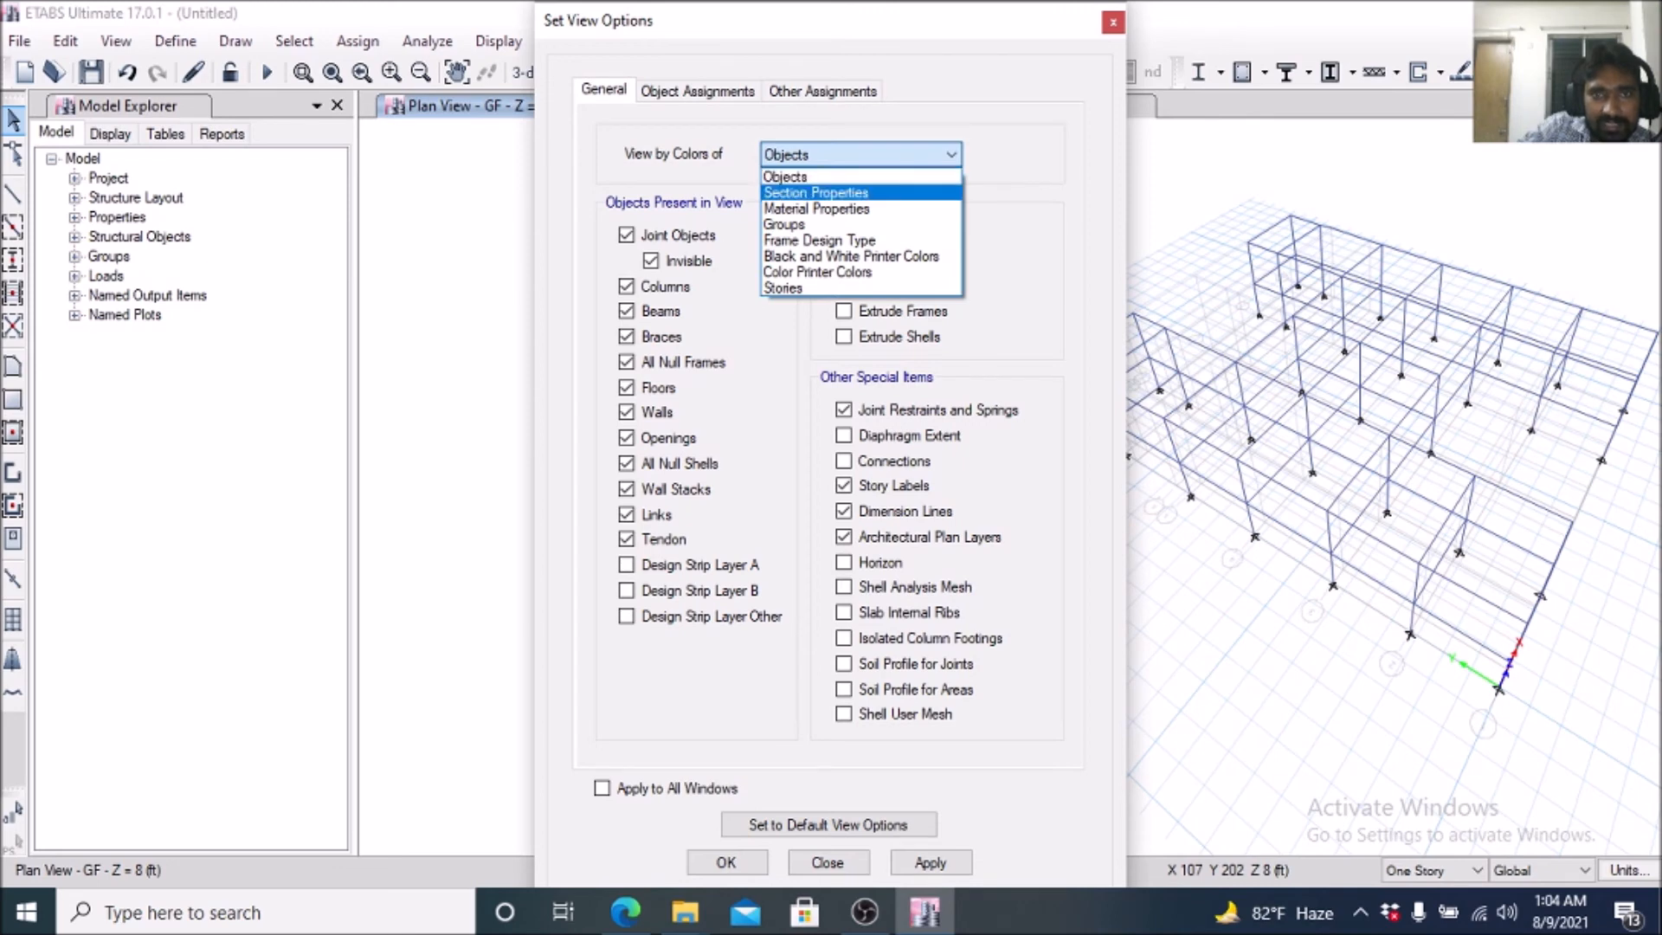
{"action": "left_click", "coordinate": [817, 192]}
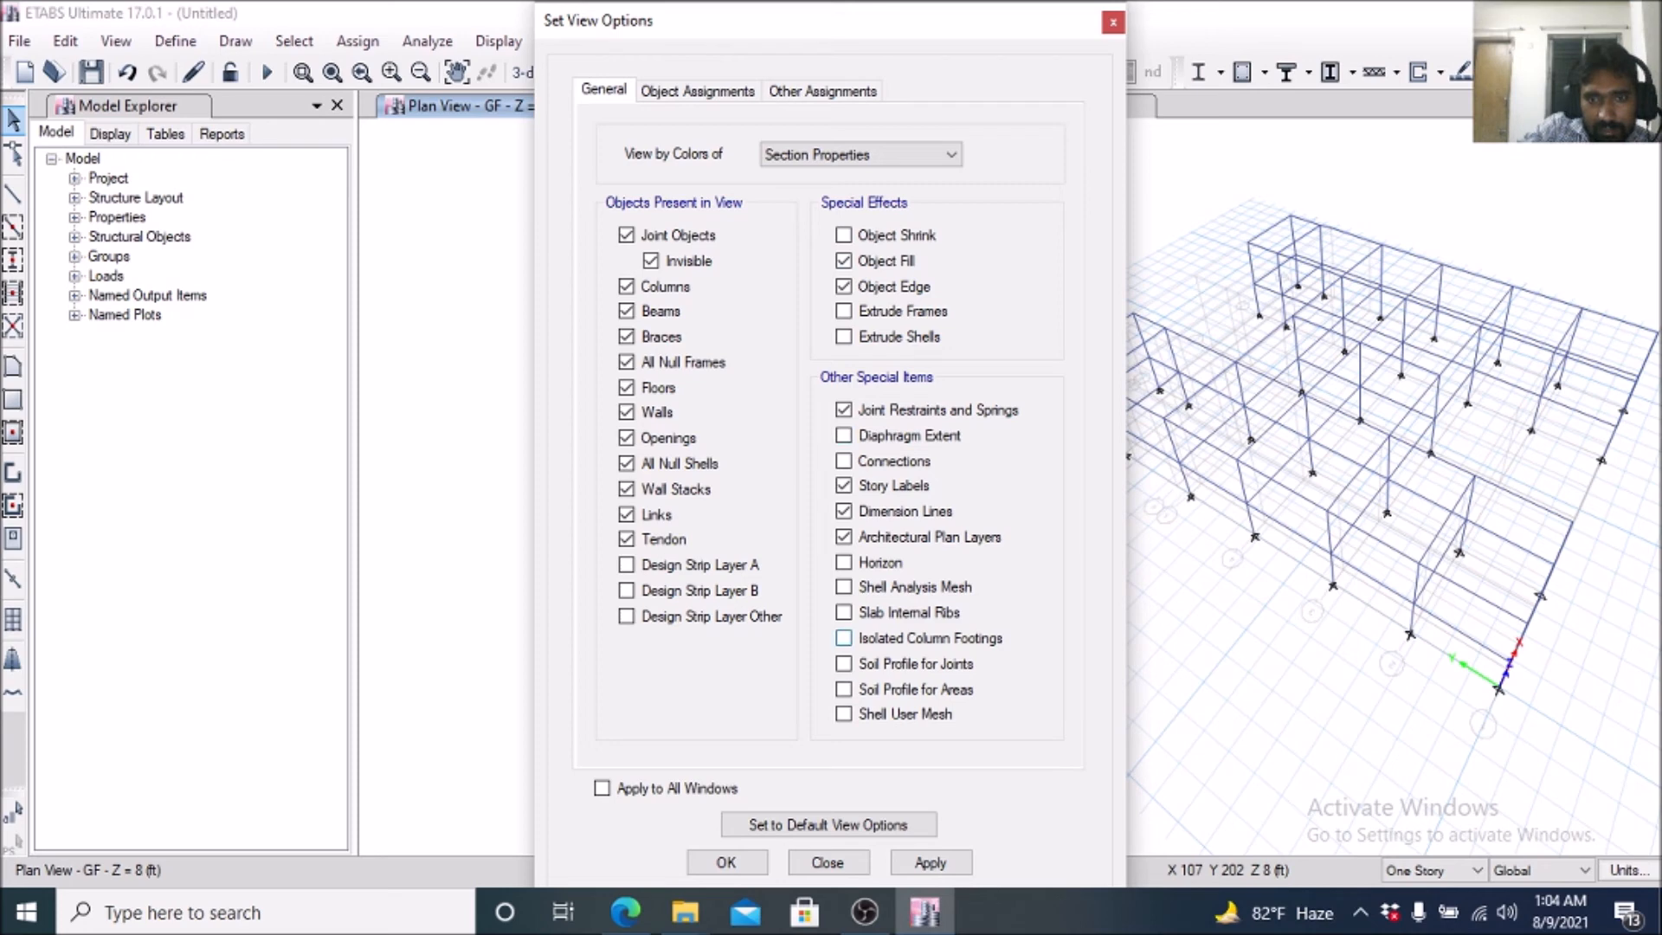
{"action": "left_click", "coordinate": [861, 154]}
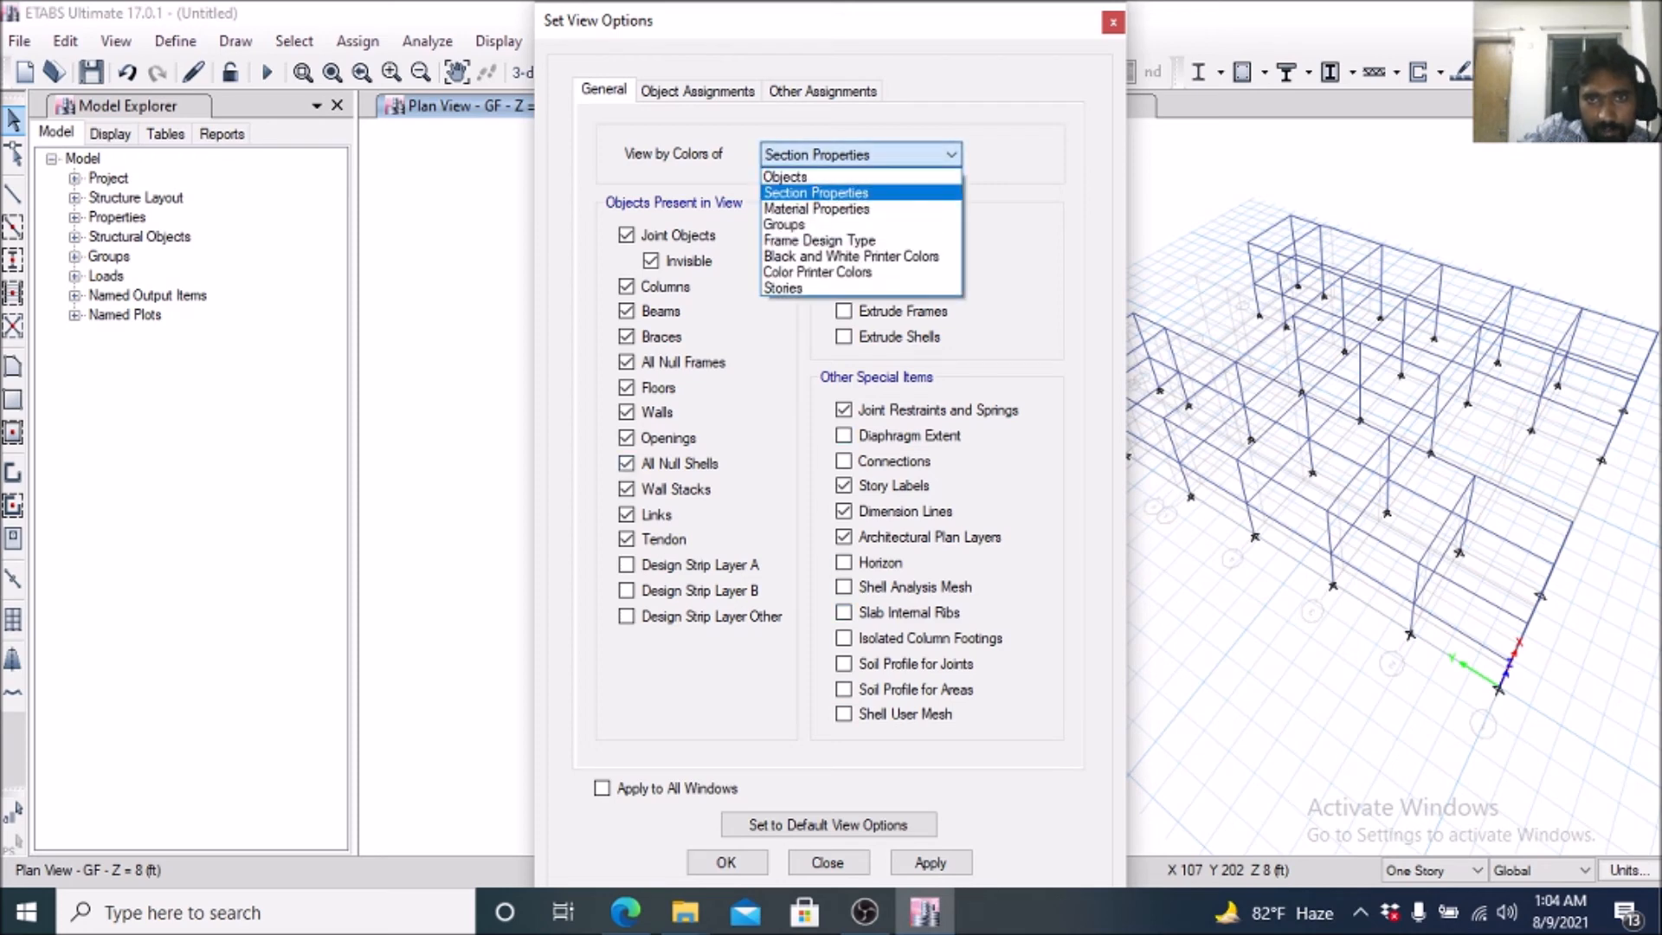
{"action": "left_click", "coordinate": [817, 193]}
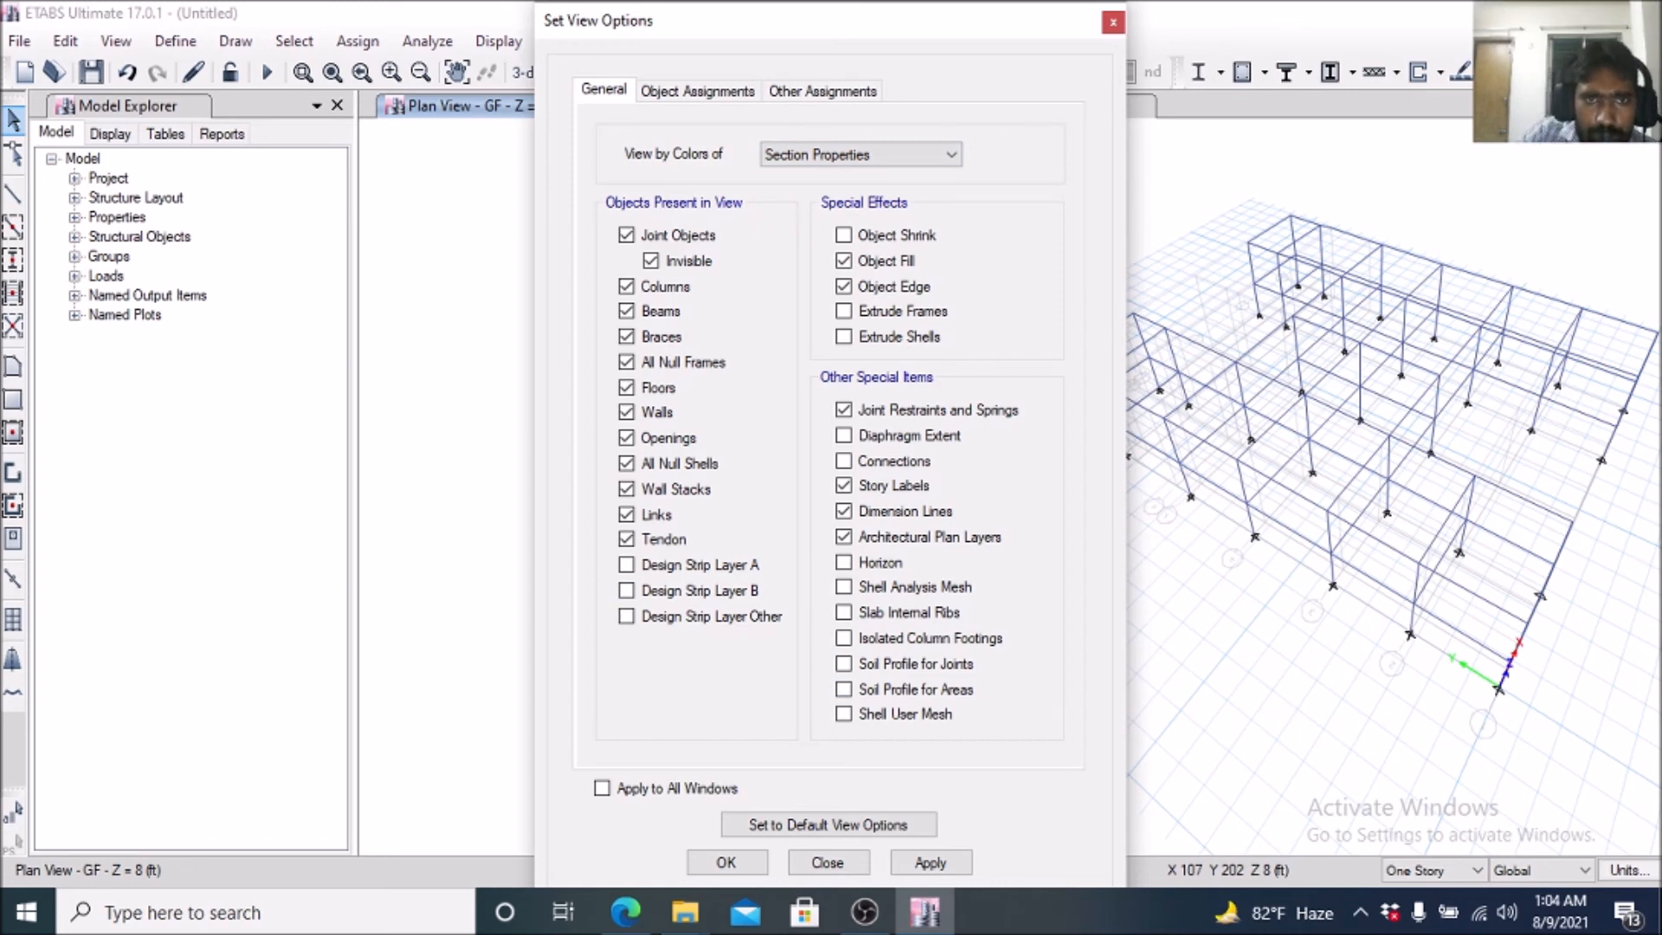
{"action": "left_click", "coordinate": [951, 154]}
{"action": "left_click", "coordinate": [805, 204]}
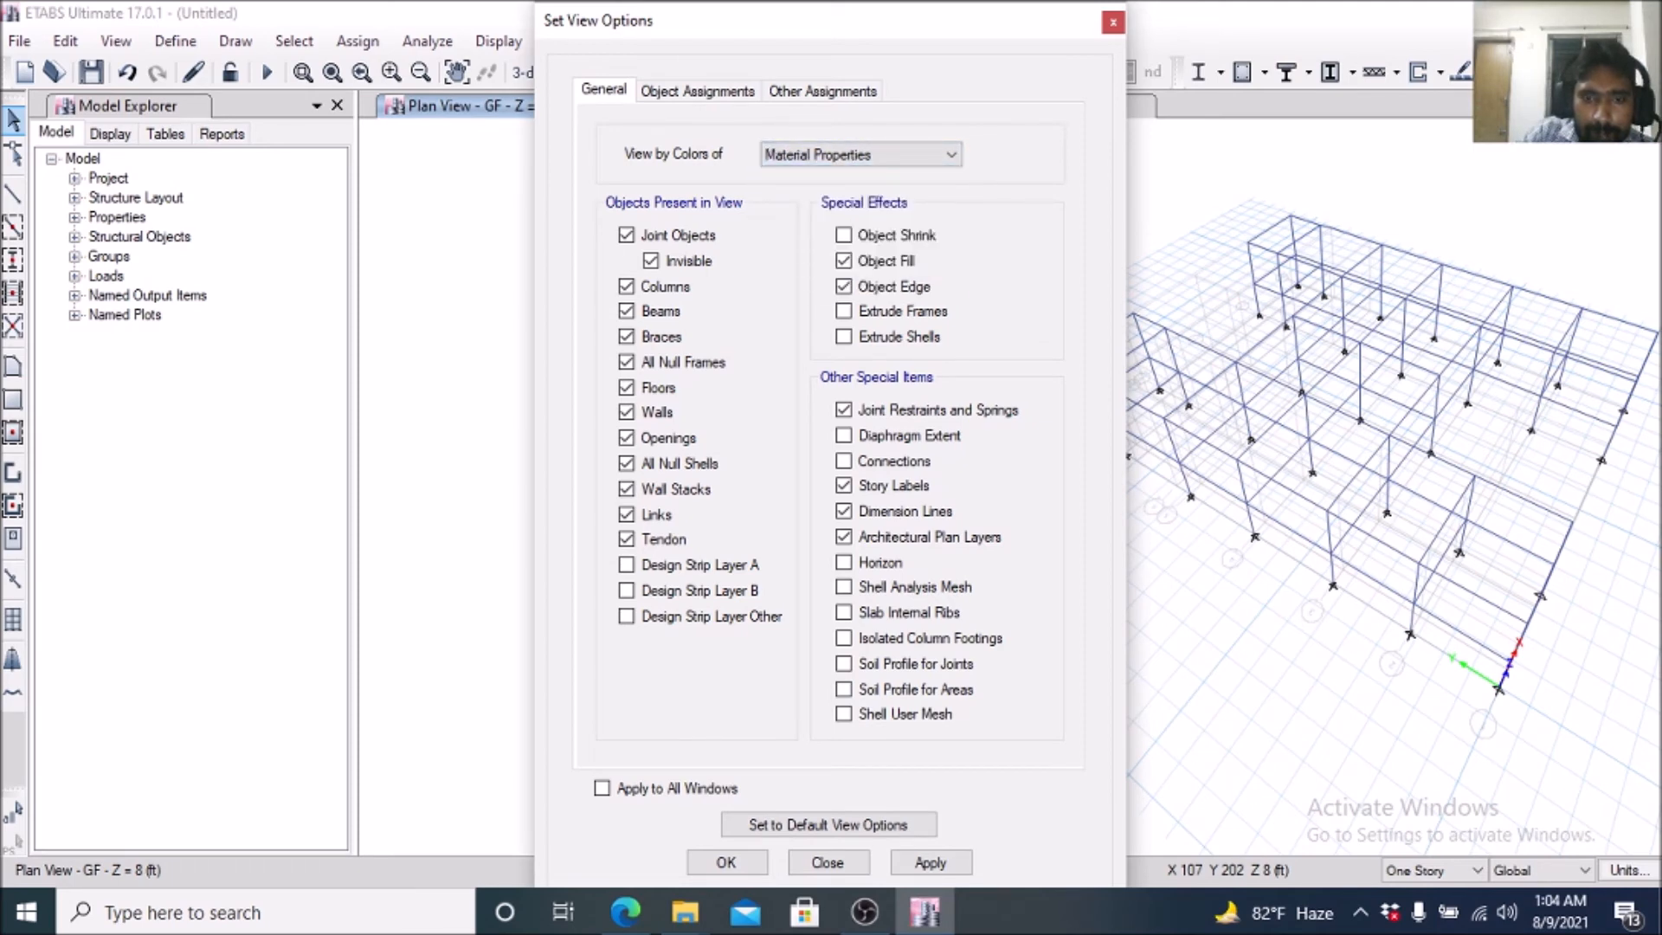
{"action": "left_click", "coordinate": [950, 155]}
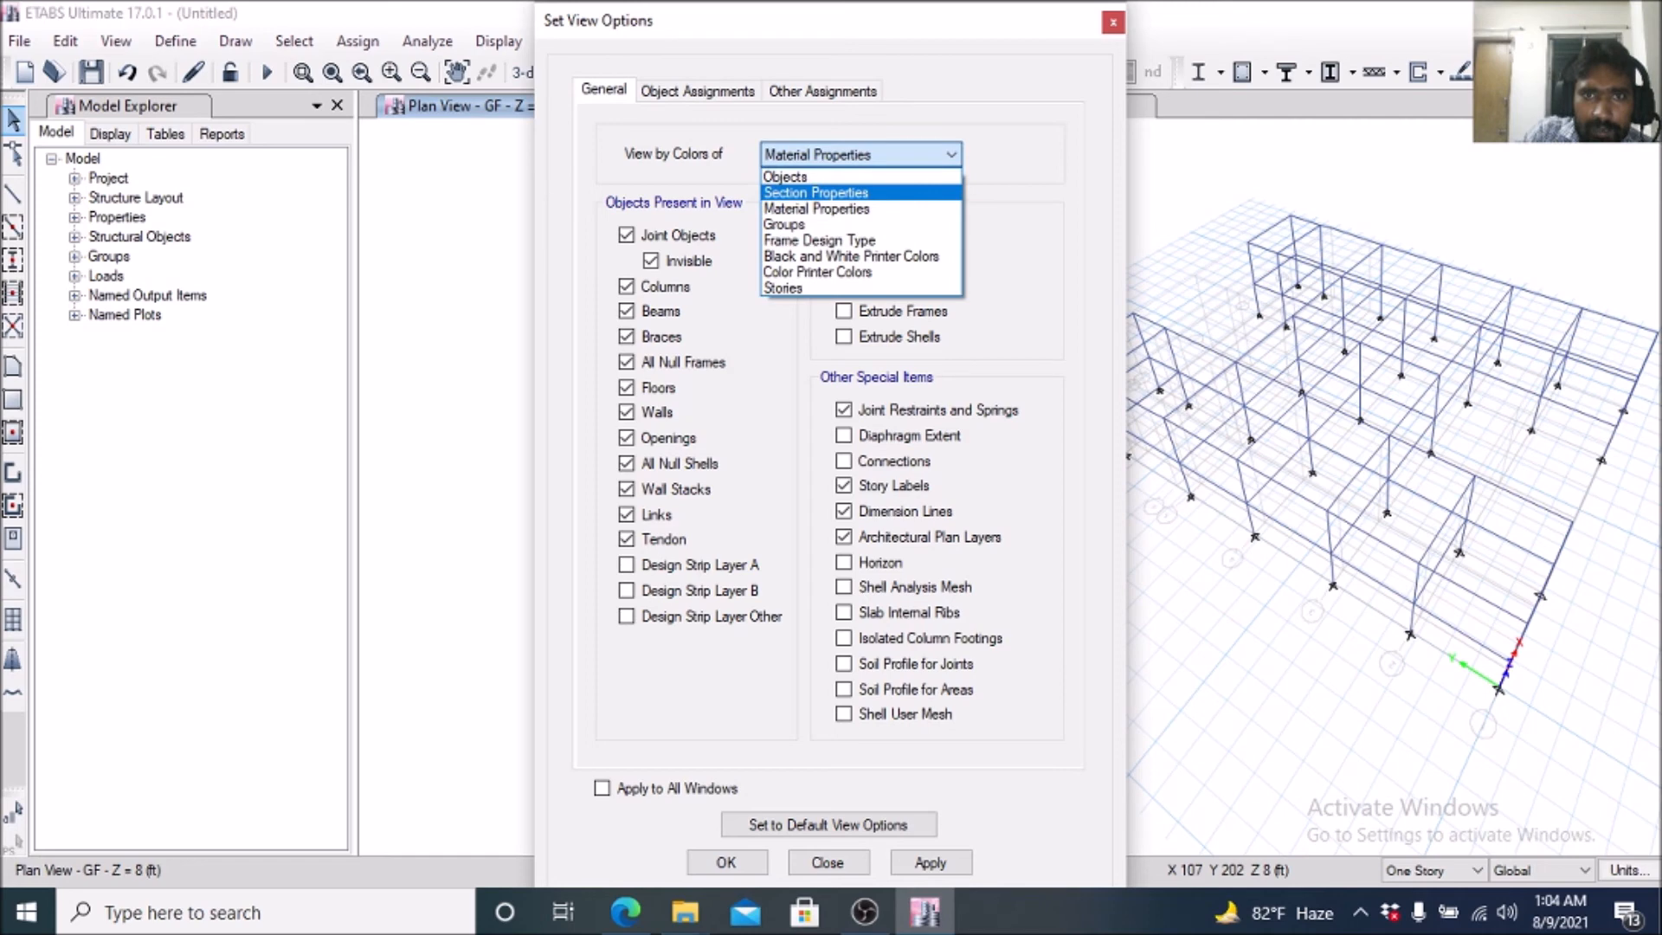
{"action": "left_click", "coordinate": [816, 192]}
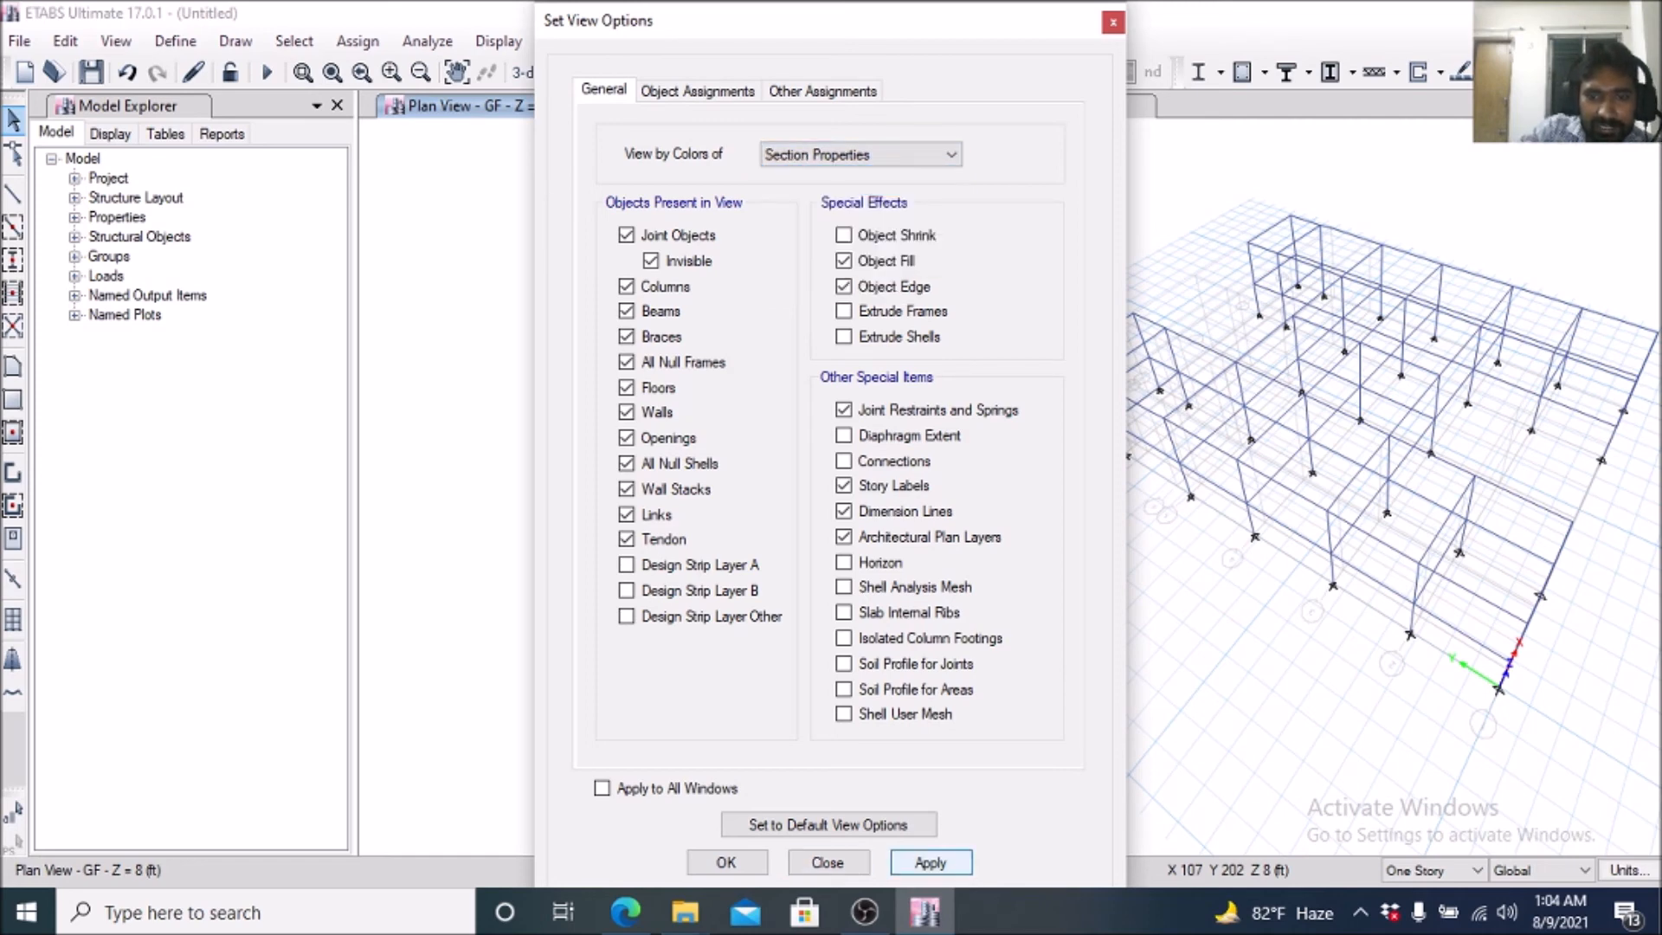
{"action": "left_click", "coordinate": [931, 862]}
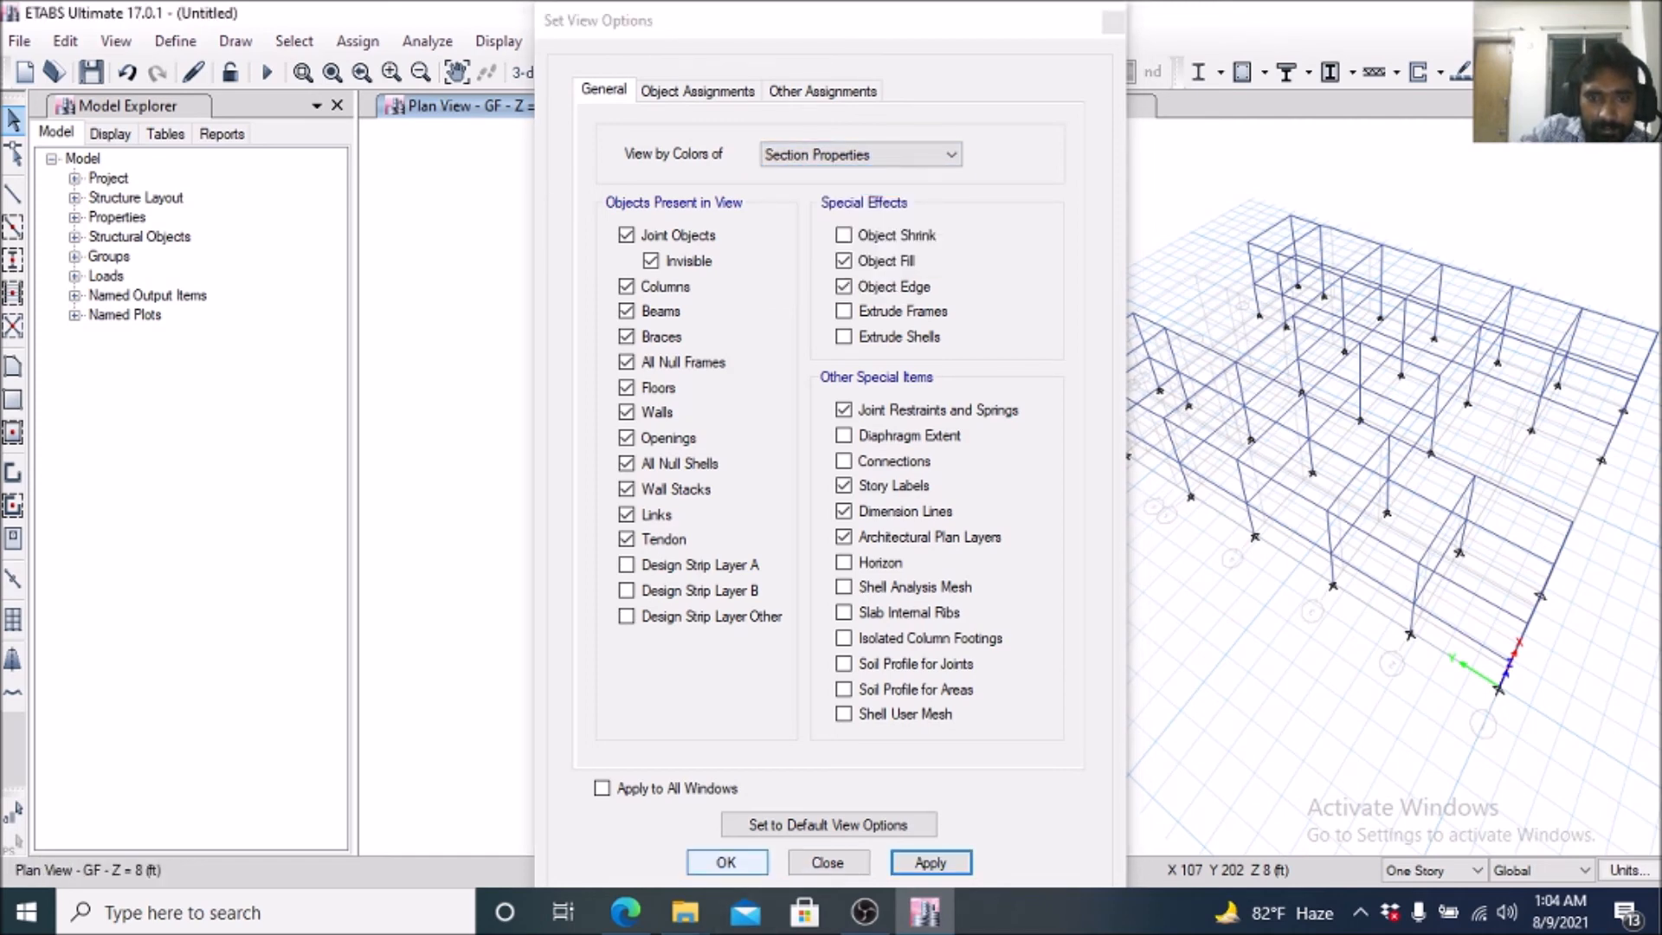
{"action": "left_click", "coordinate": [725, 862]}
Display the frame section names in the plan view and move the plan up from GF to Story1.
{"action": "scroll", "coordinate": [714, 609], "scroll_direction": "up", "scroll_amount": 9}
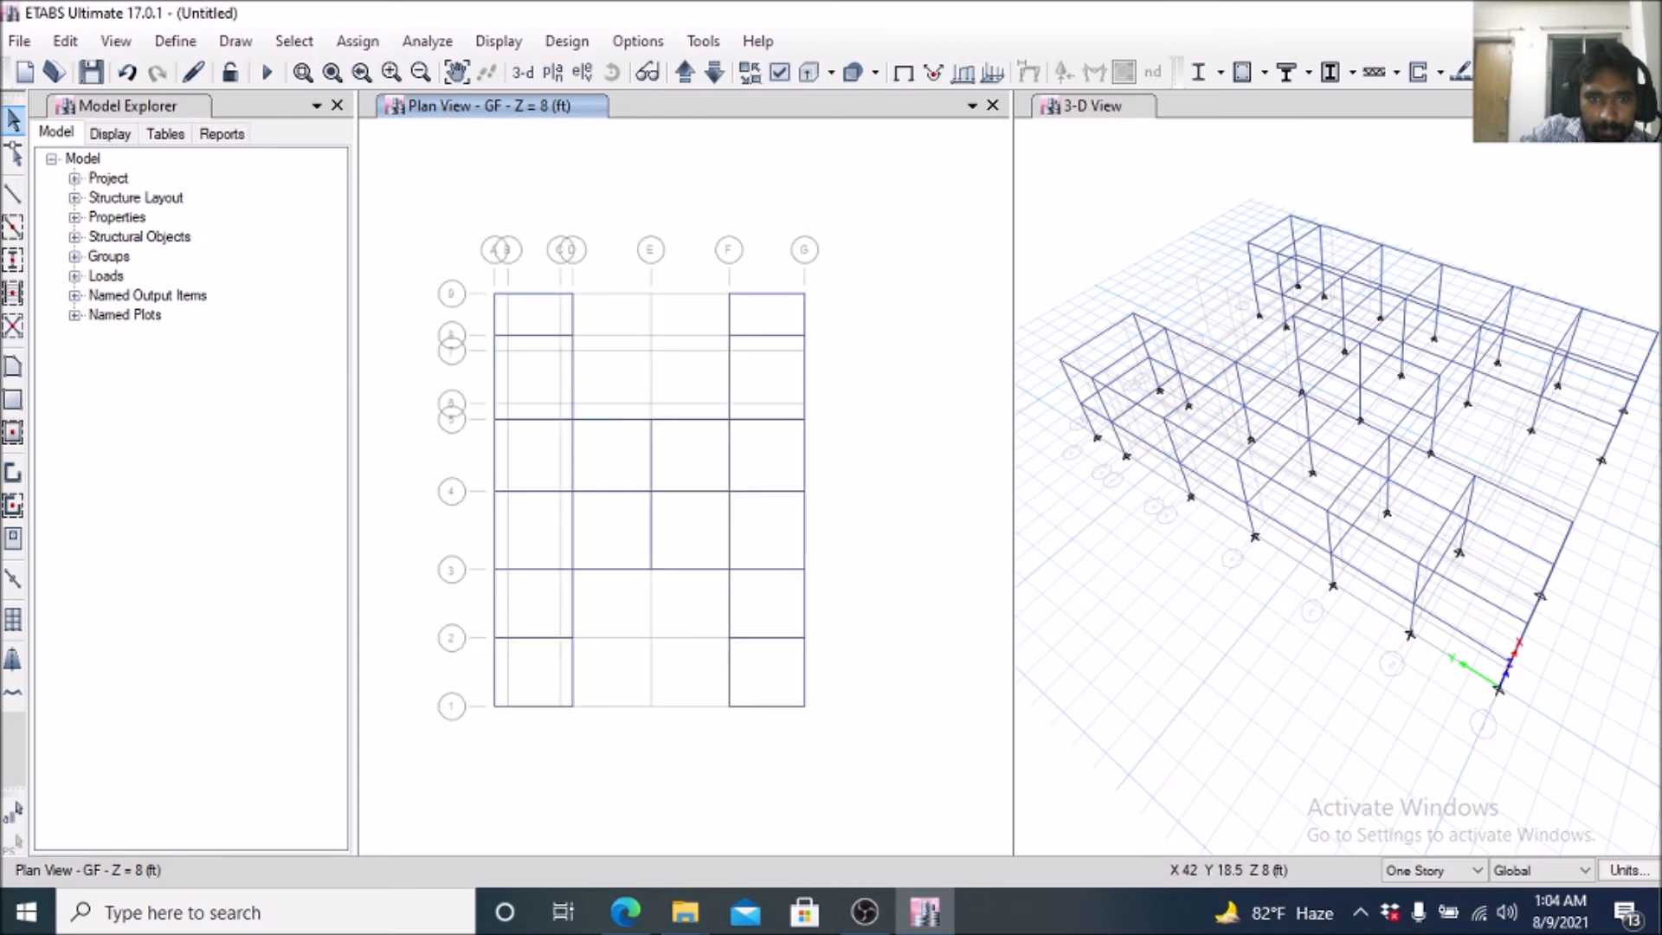
{"action": "scroll", "coordinate": [710, 647], "scroll_direction": "down", "scroll_amount": 9}
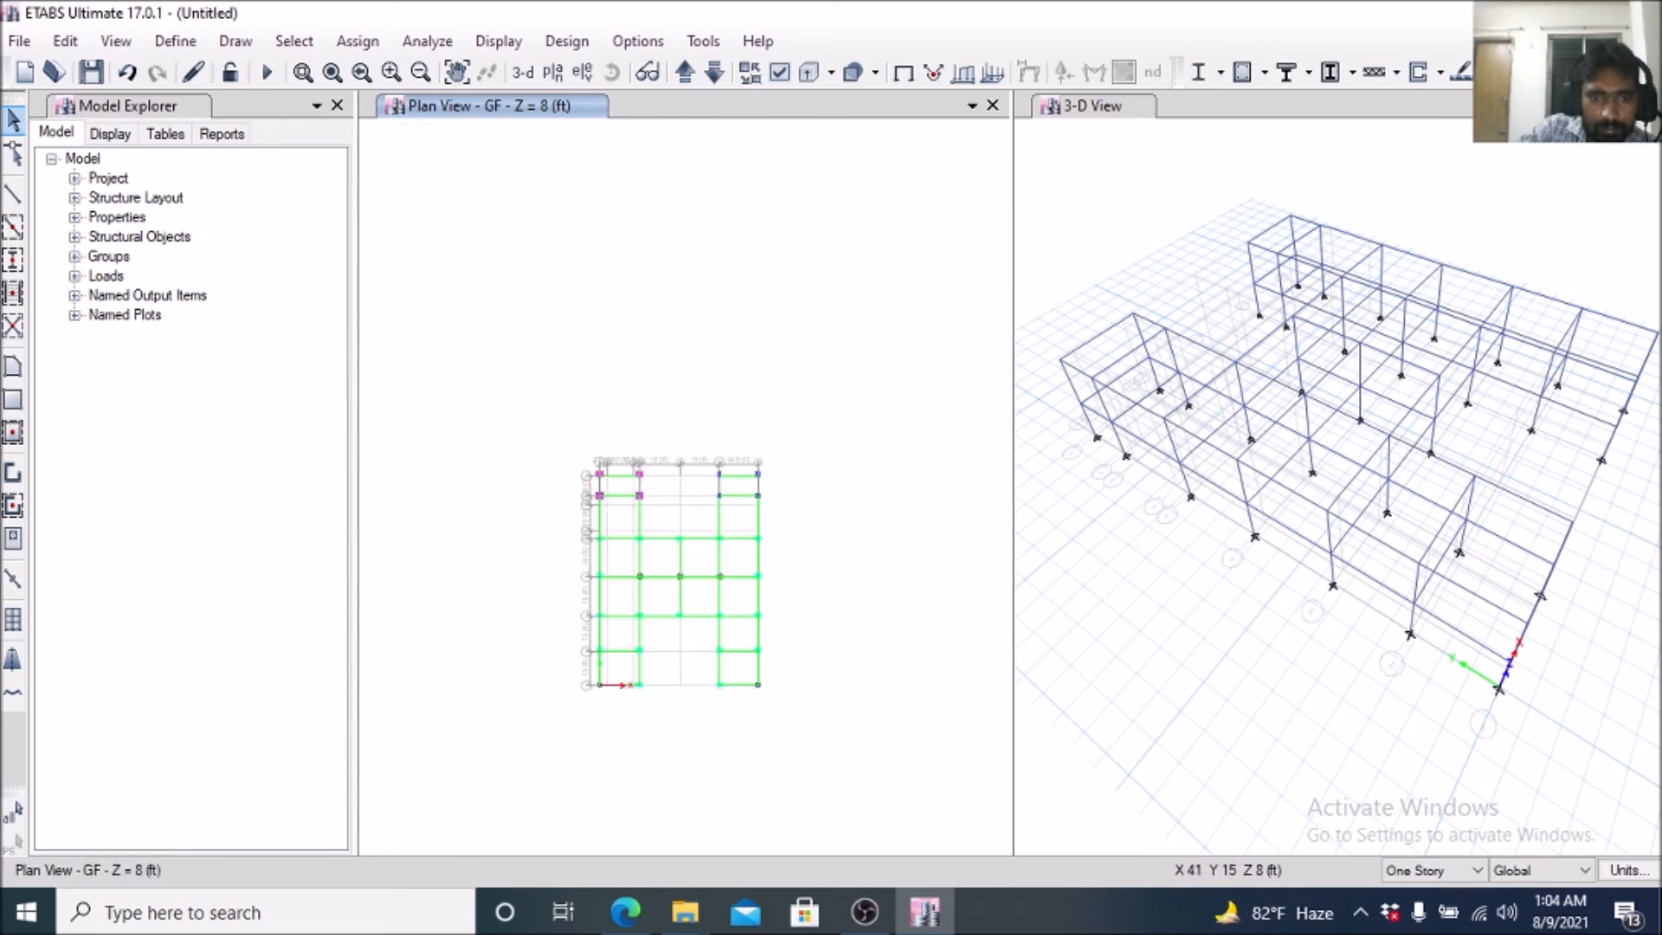
{"action": "scroll", "coordinate": [706, 636], "scroll_direction": "up", "scroll_amount": 4}
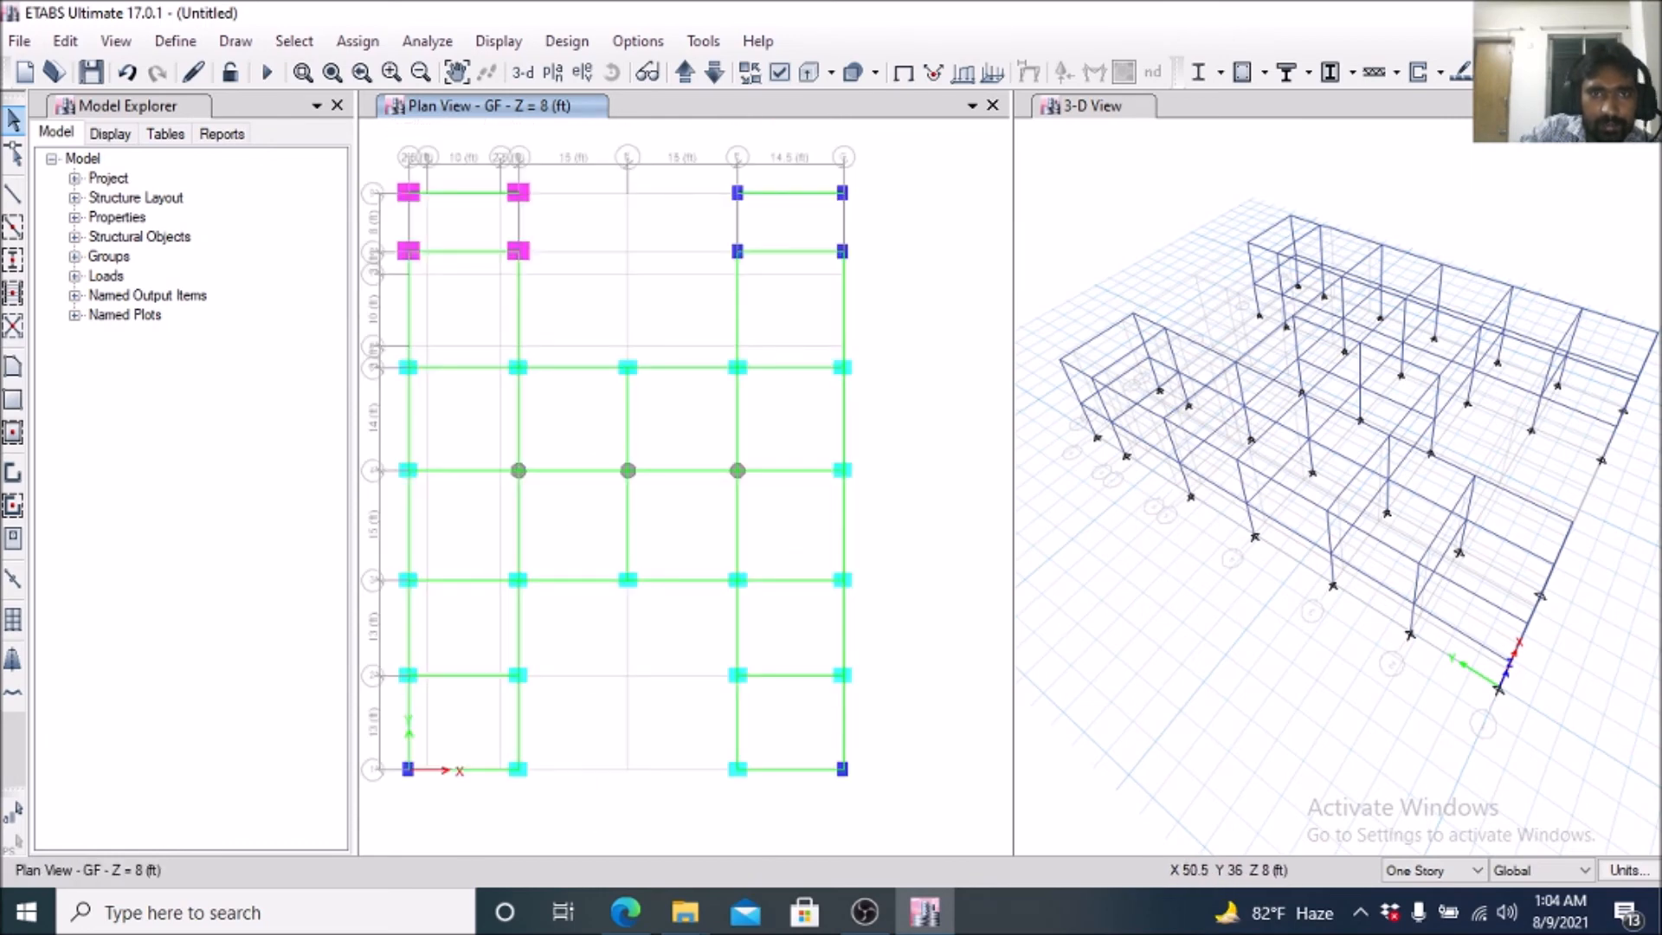
{"action": "scroll", "coordinate": [780, 451], "scroll_direction": "down", "scroll_amount": 4}
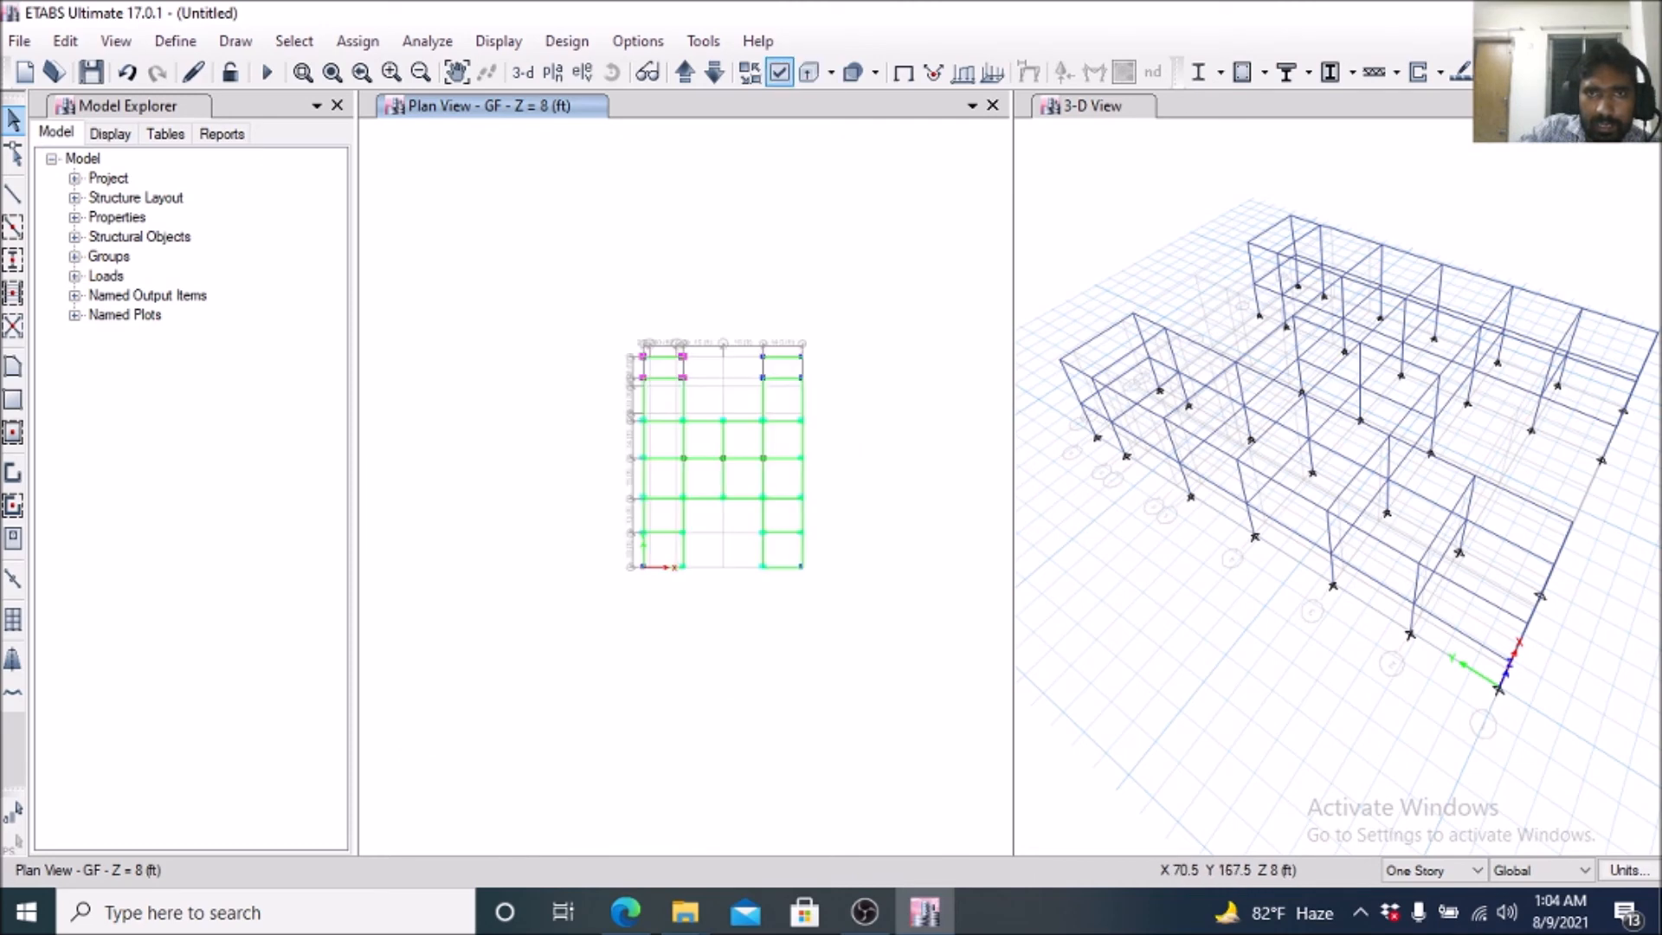
{"action": "left_click", "coordinate": [779, 72]}
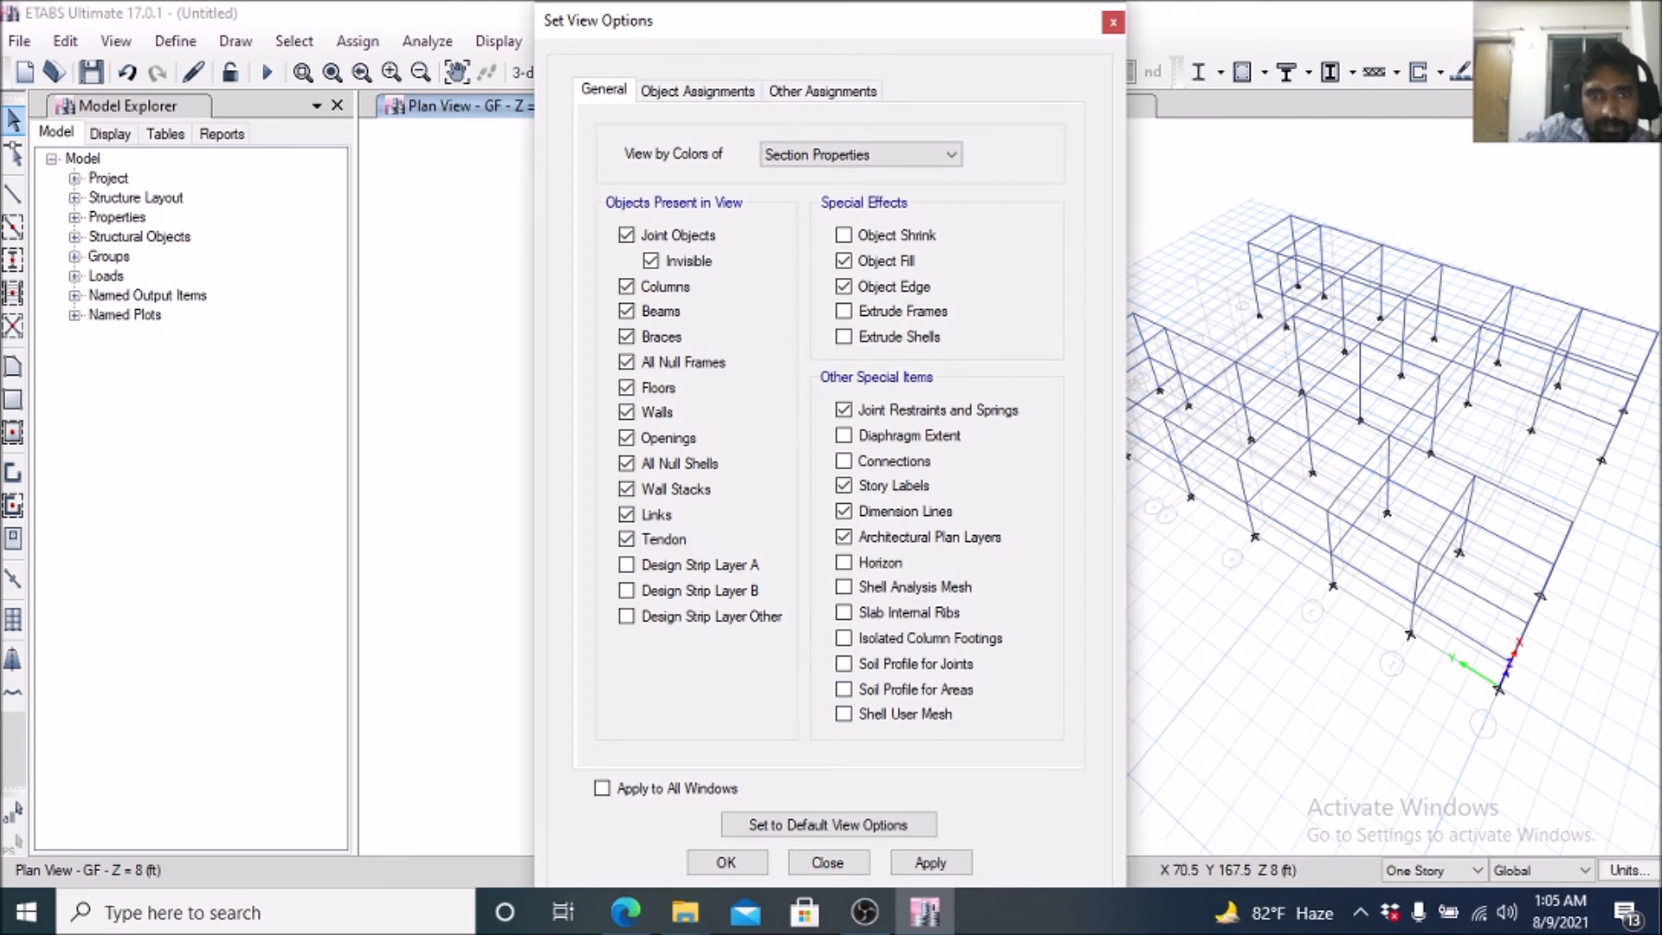
{"action": "left_click", "coordinate": [698, 91]}
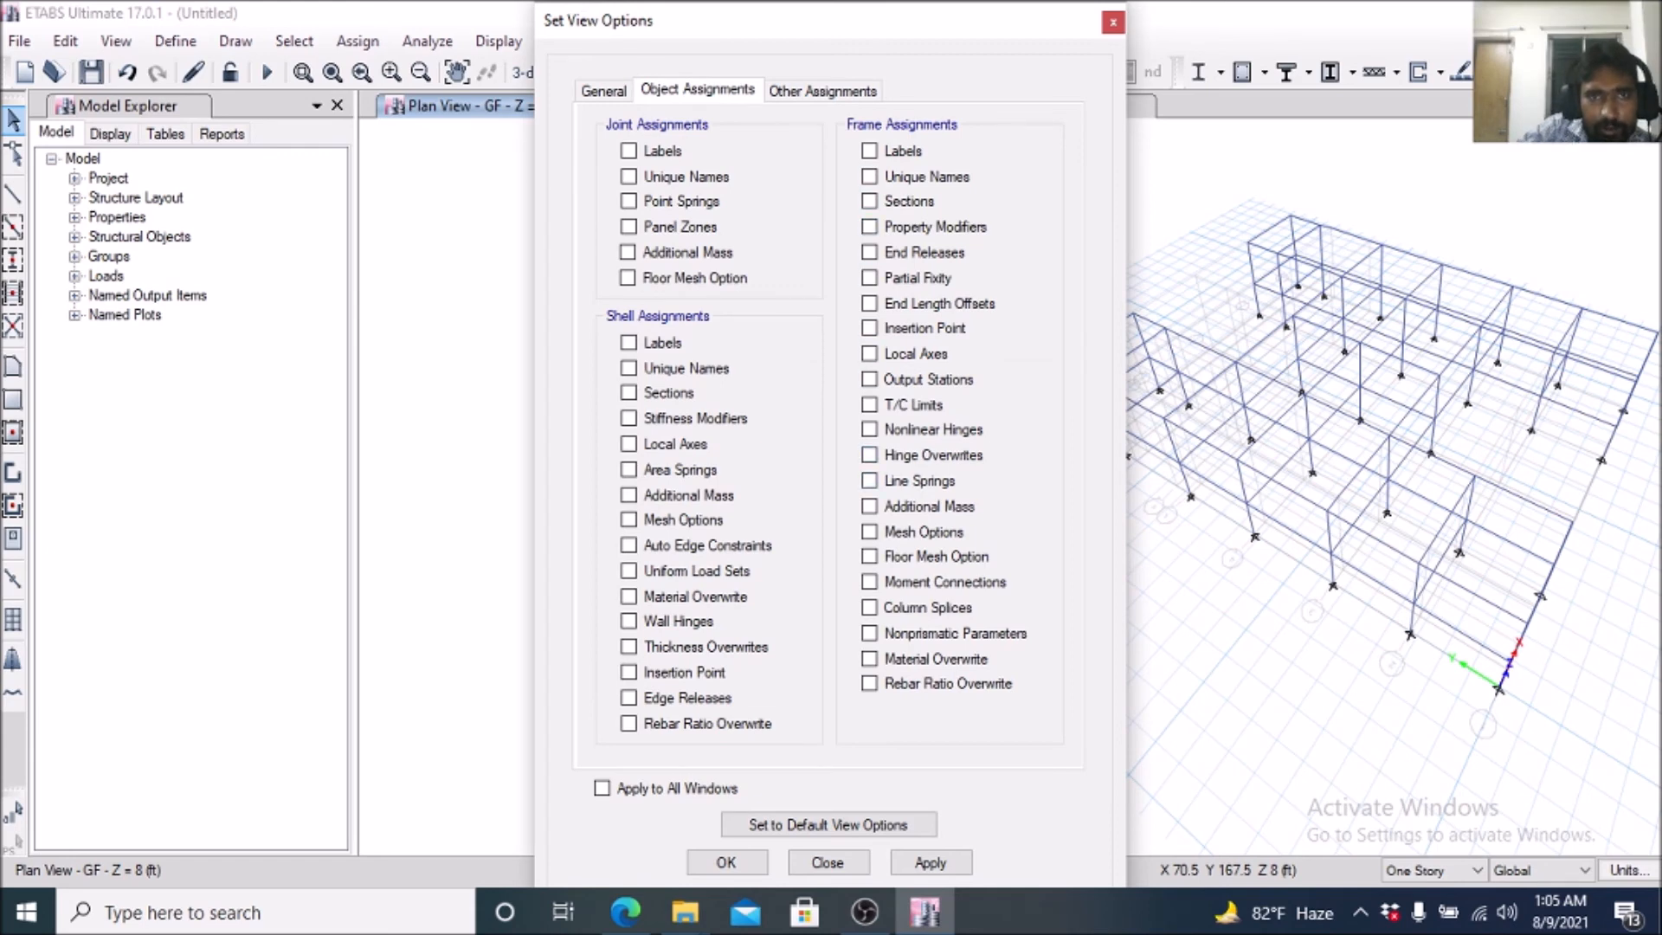
{"action": "left_click", "coordinate": [869, 201]}
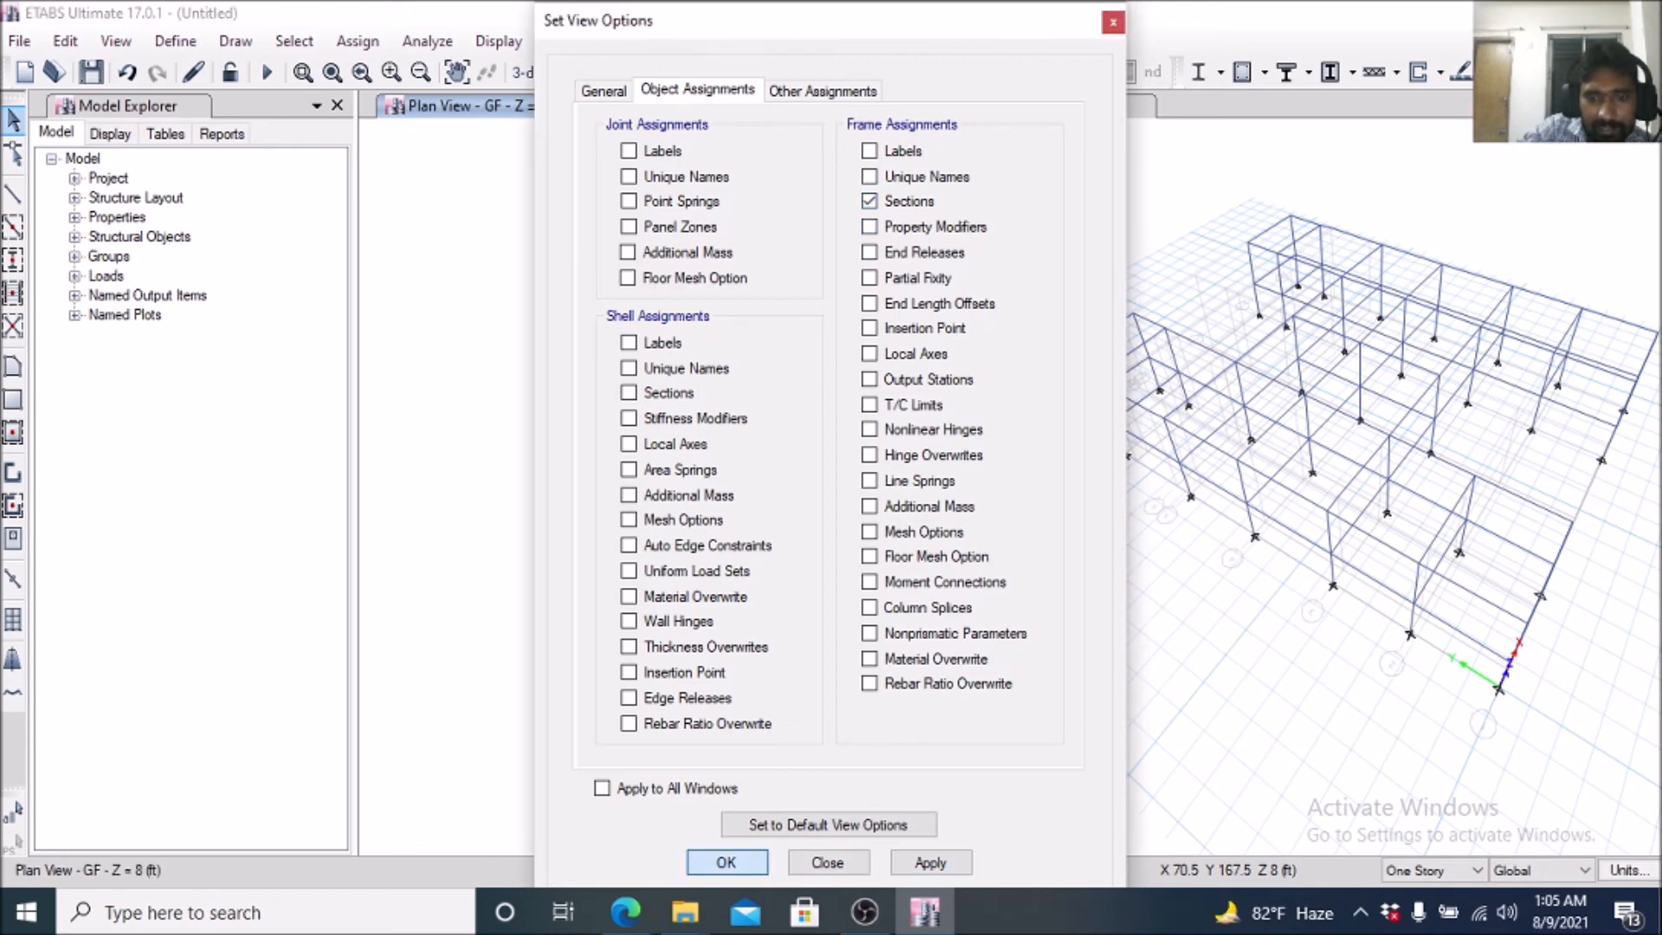
{"action": "left_click", "coordinate": [725, 863]}
{"action": "scroll", "coordinate": [716, 454], "scroll_direction": "up", "scroll_amount": 5}
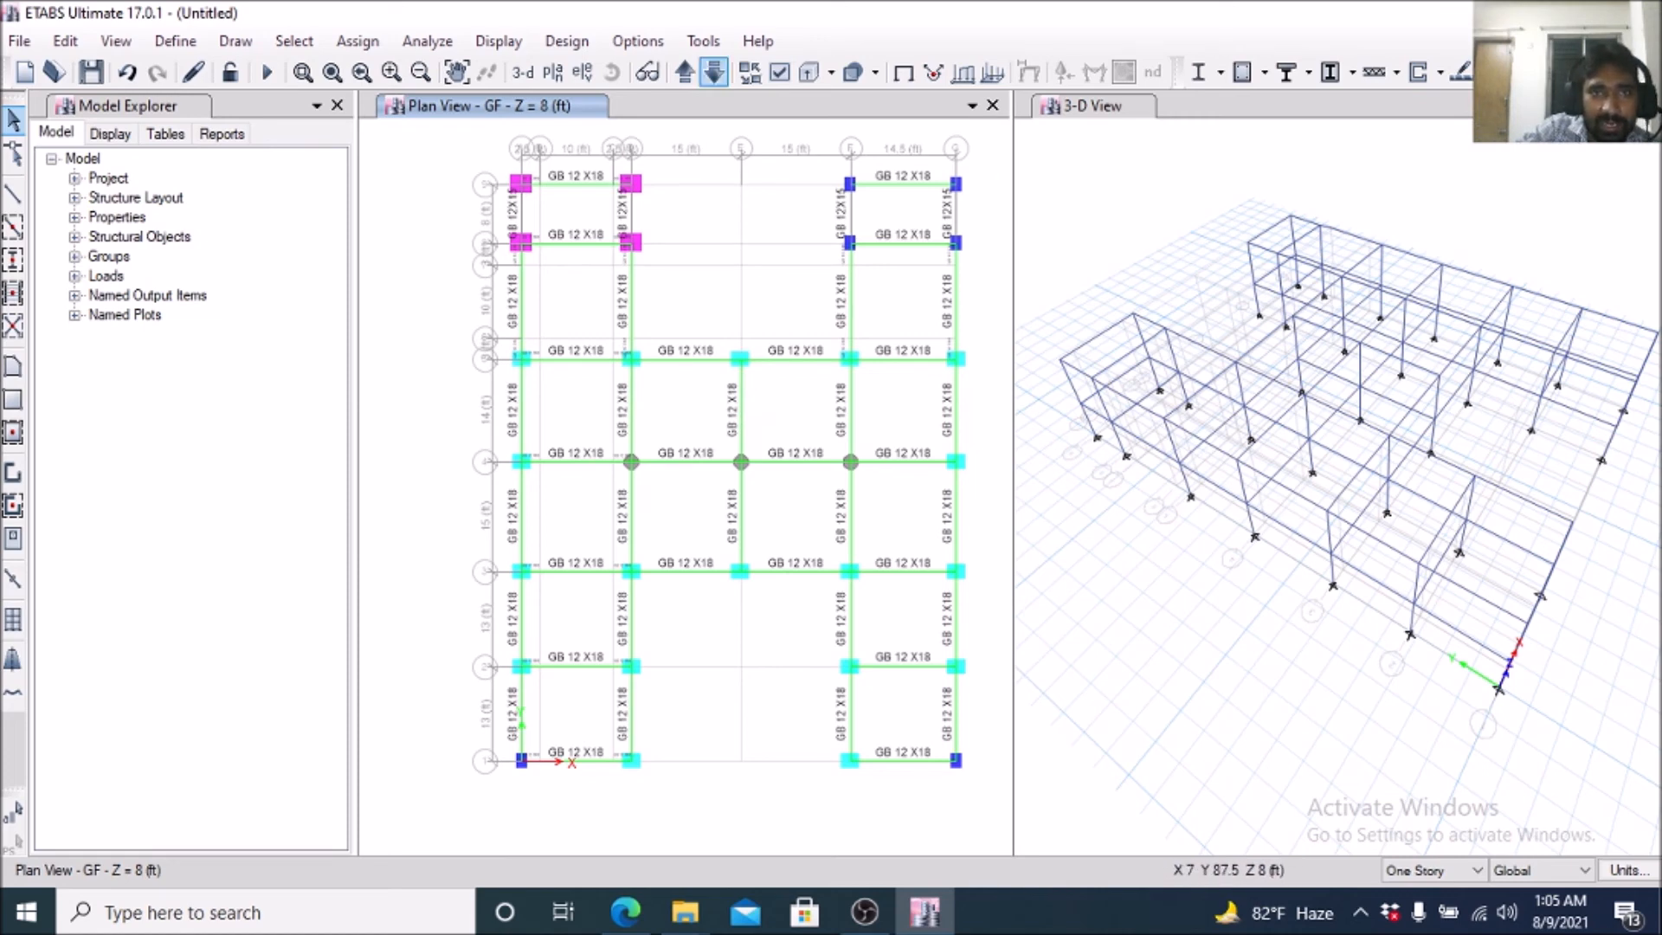
{"action": "left_click", "coordinate": [684, 73]}
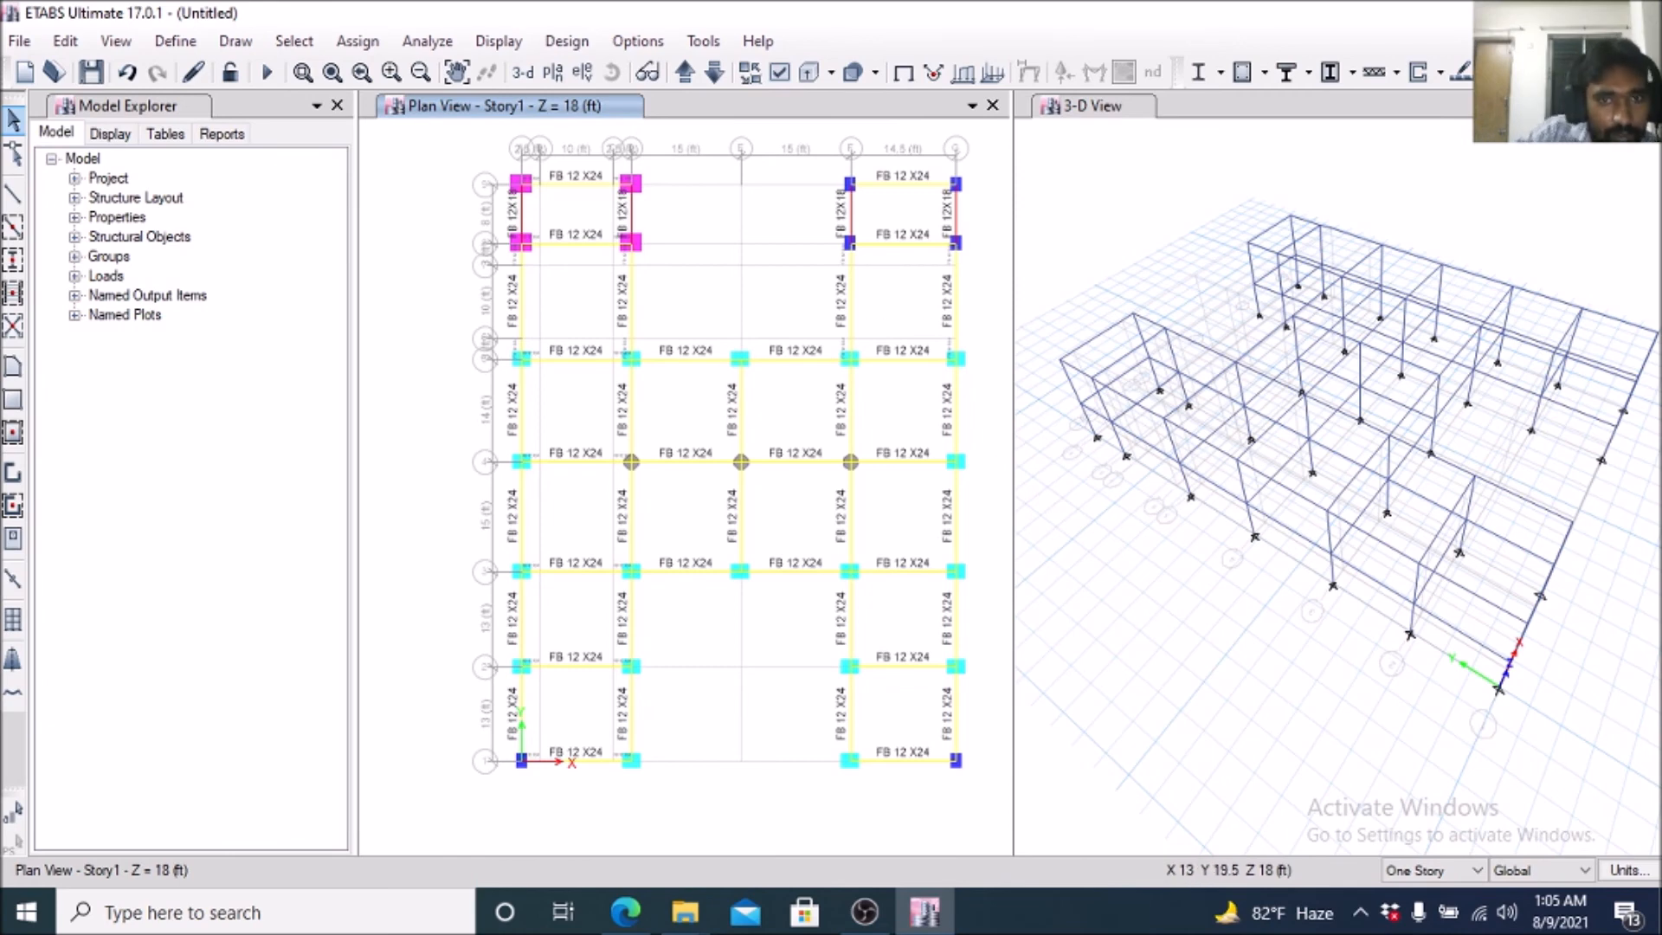
Draw rectangular Slab1 floor panels in all six bays between grid lines F and G on the Story1 plan.
{"action": "scroll", "coordinate": [613, 627], "scroll_direction": "down", "scroll_amount": 5}
{"action": "scroll", "coordinate": [616, 614], "scroll_direction": "up", "scroll_amount": 5}
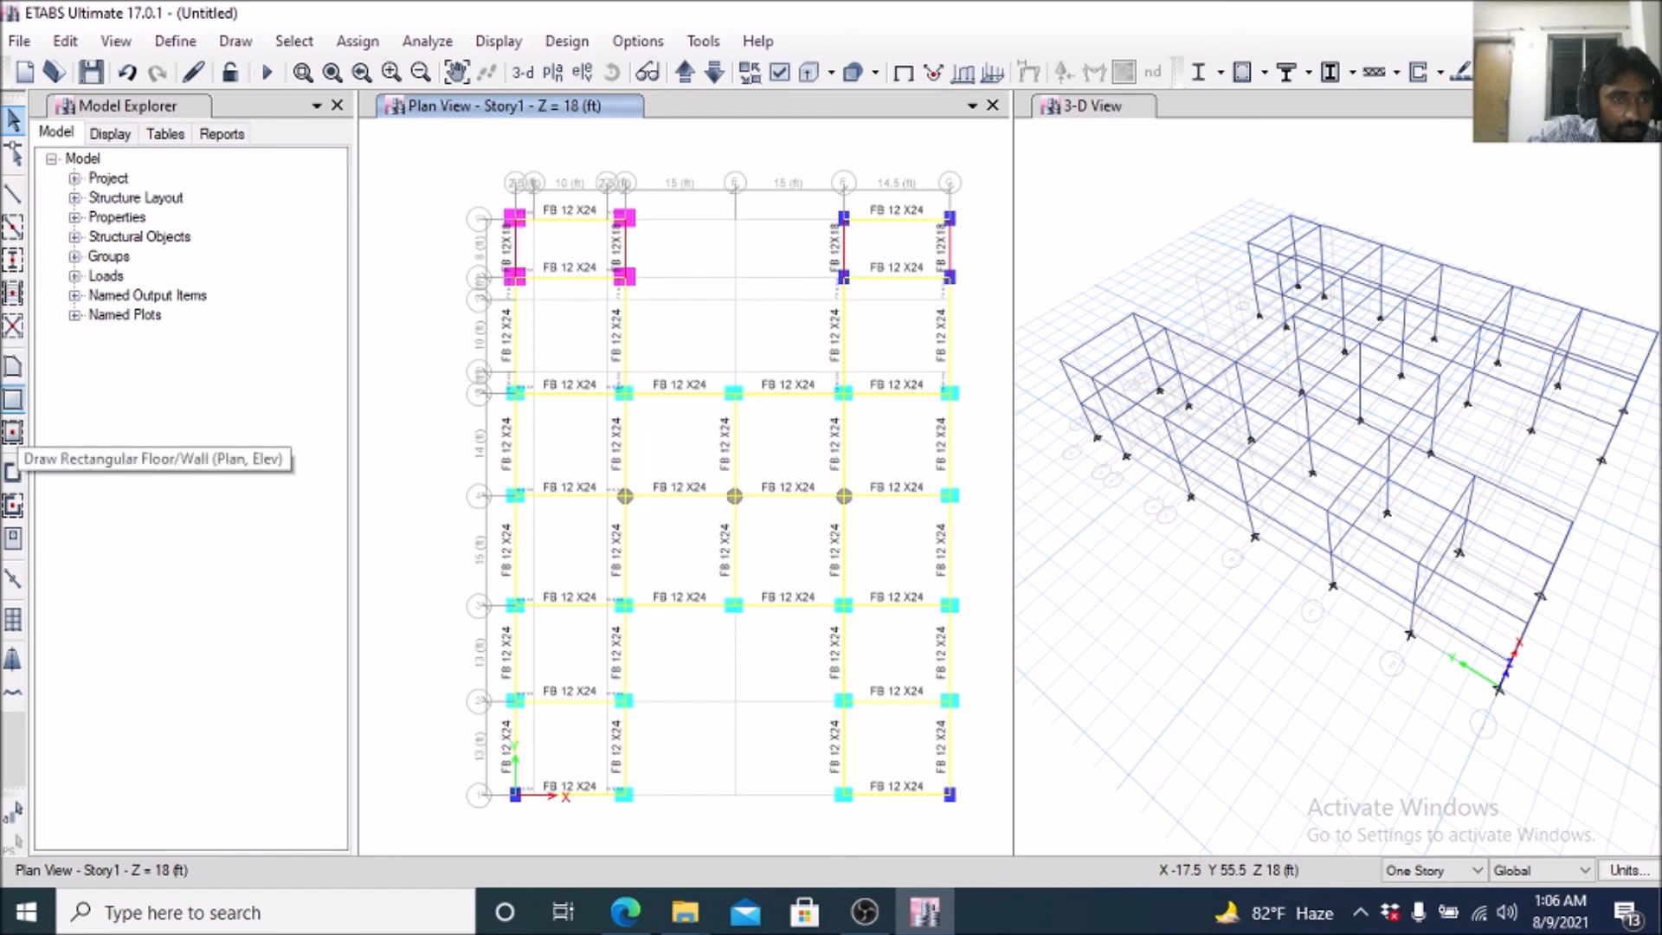
{"action": "left_click", "coordinate": [12, 431]}
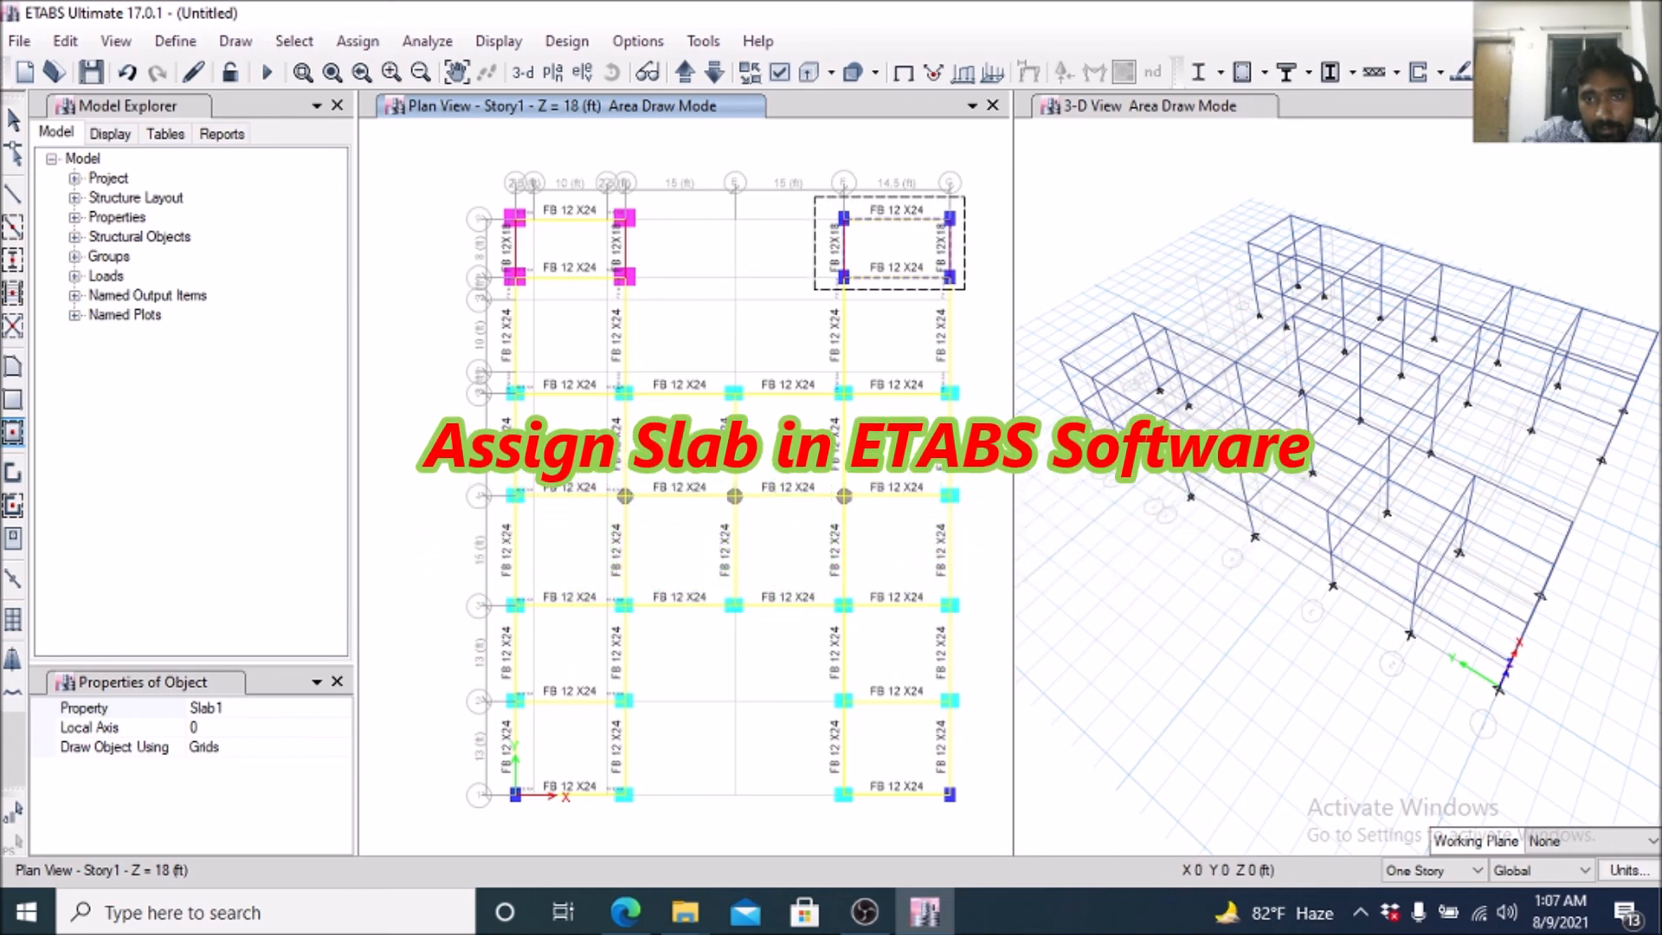
{"action": "left_click_drag", "start_coordinate": [815, 196], "coordinate": [965, 290]}
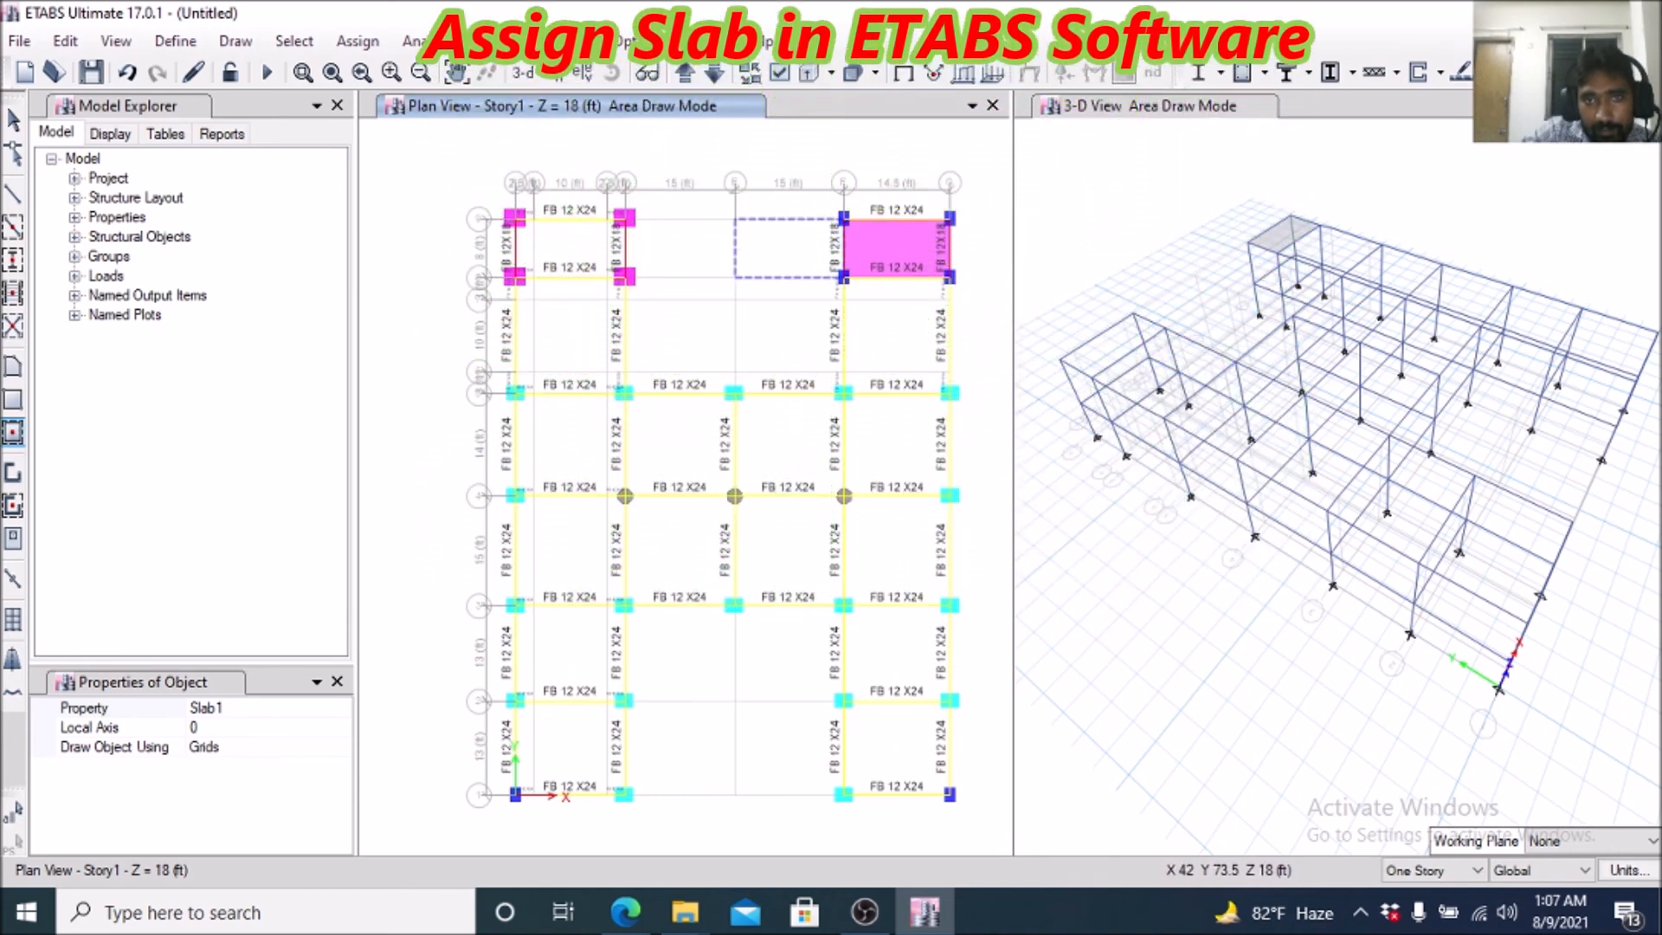
{"action": "left_click_drag", "start_coordinate": [820, 255], "coordinate": [972, 400]}
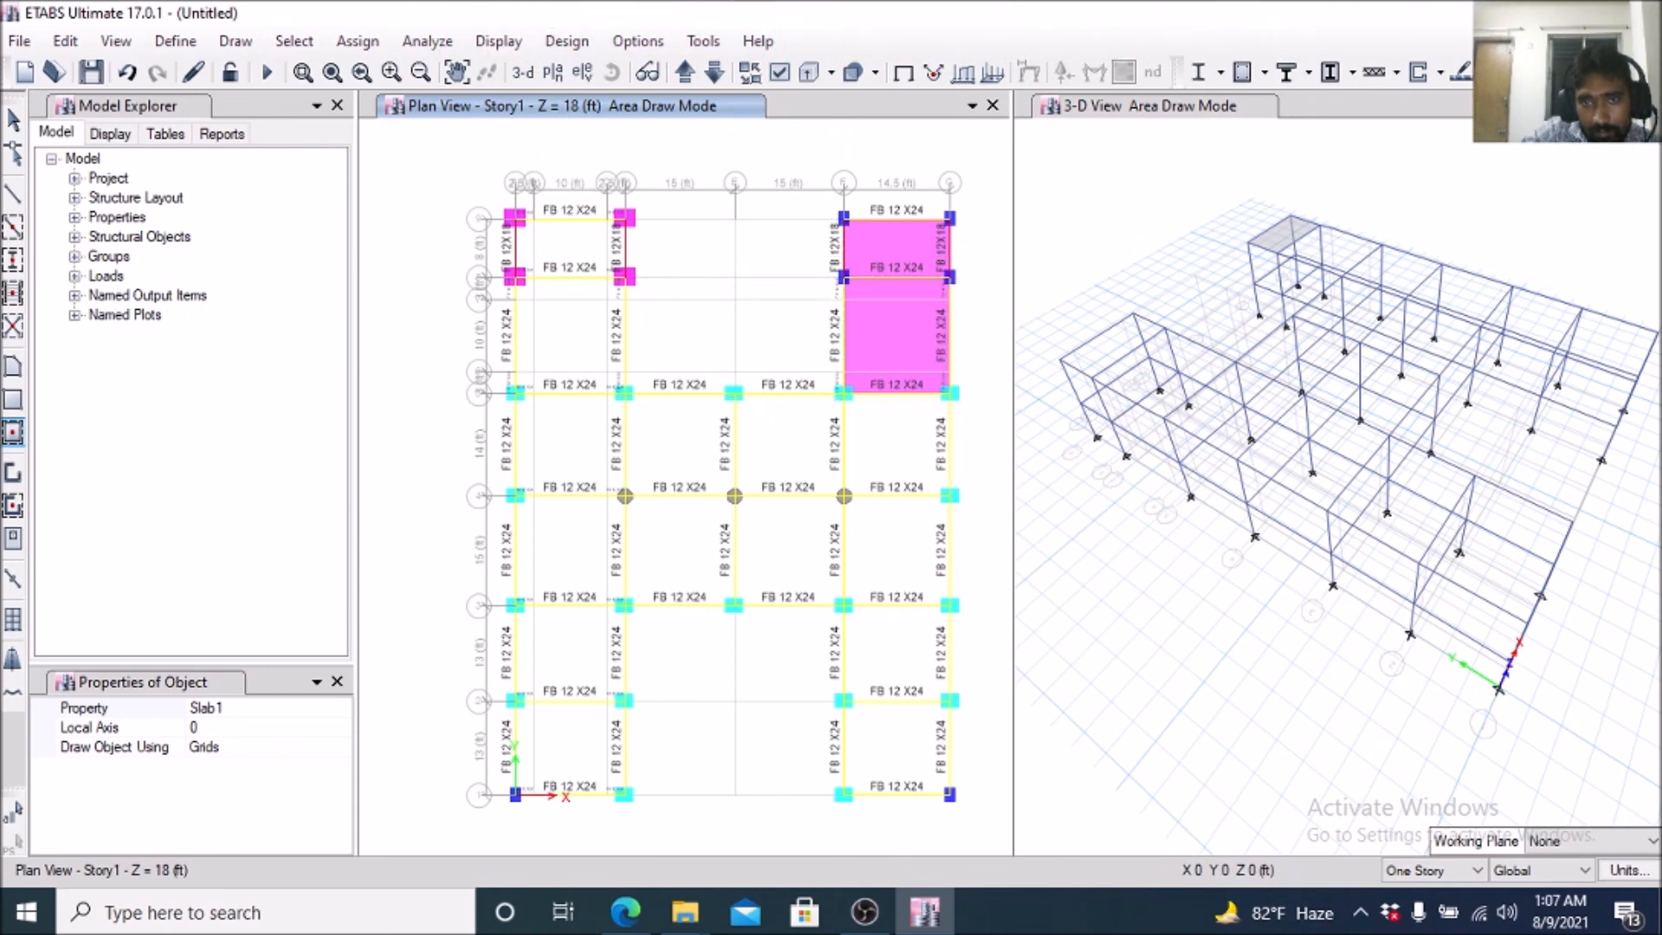
{"action": "left_click_drag", "start_coordinate": [815, 347], "coordinate": [974, 518]}
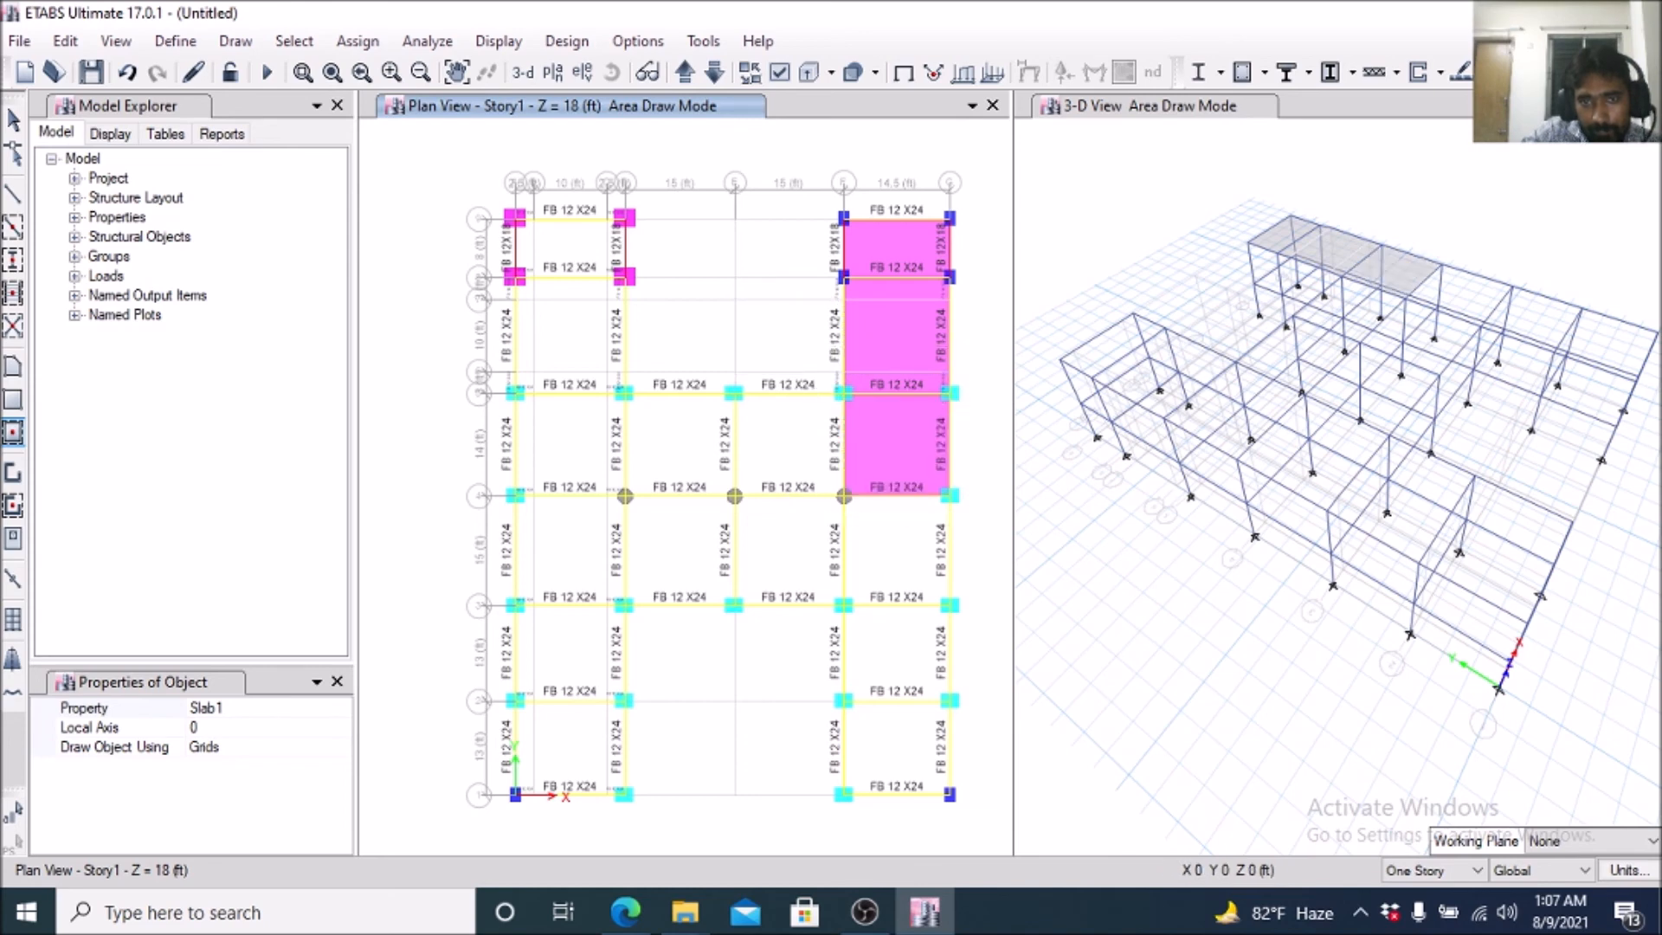
{"action": "left_click_drag", "start_coordinate": [814, 468], "coordinate": [926, 597]}
{"action": "left_click", "coordinate": [897, 550]}
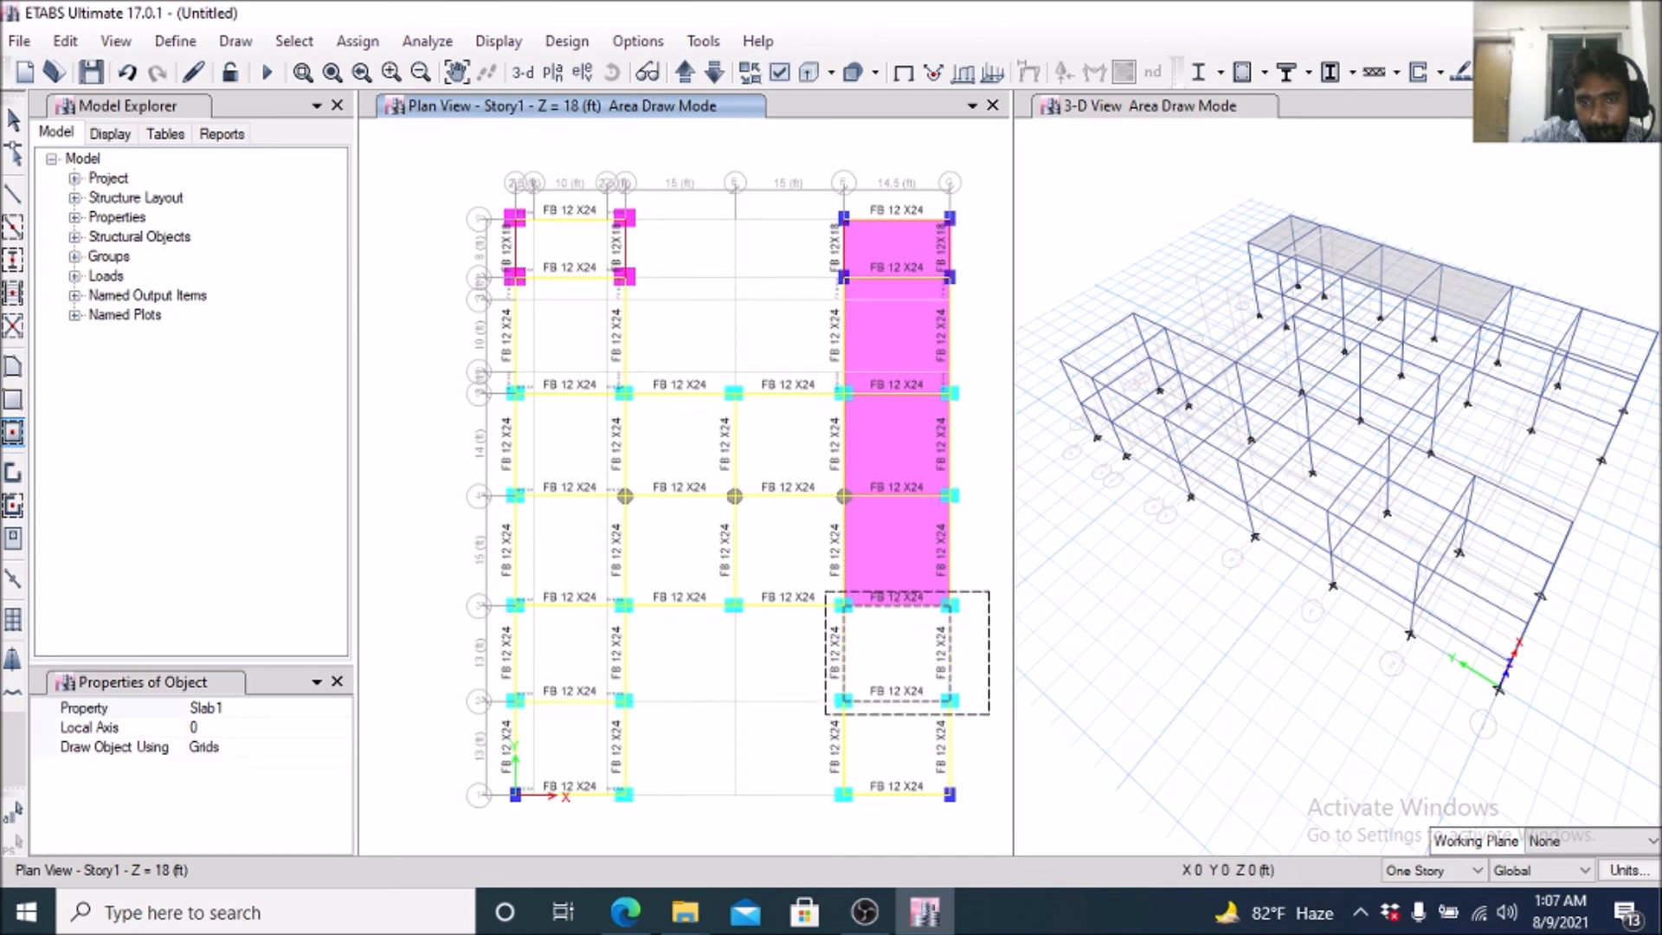
{"action": "left_click", "coordinate": [897, 651]}
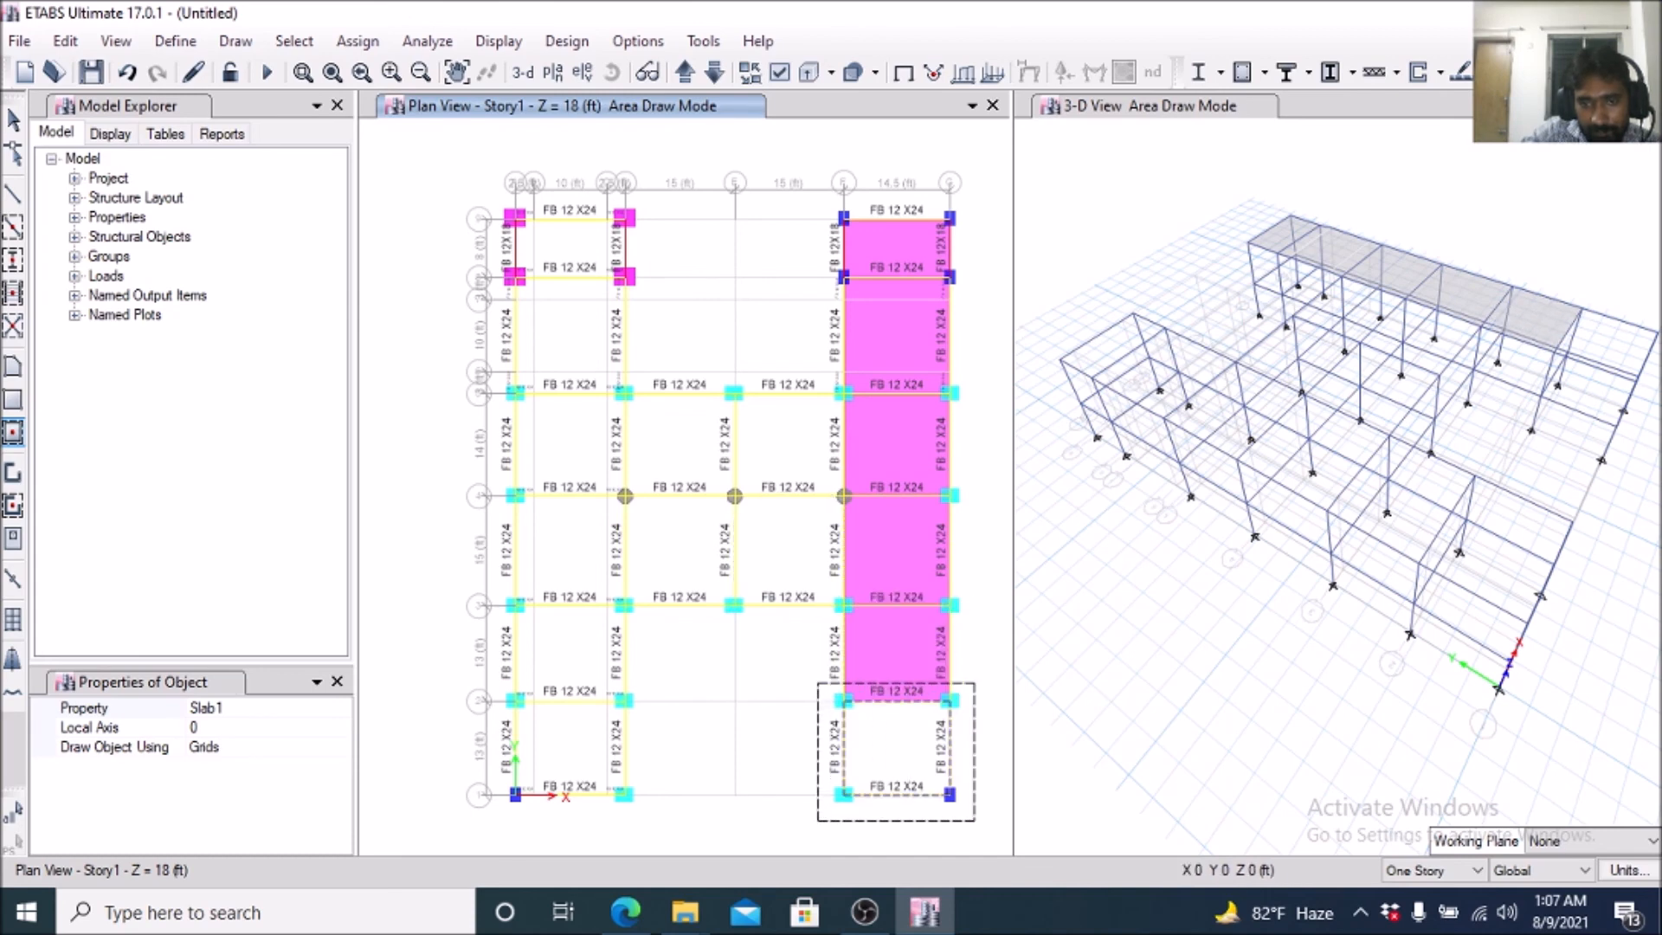
{"action": "left_click", "coordinate": [897, 746]}
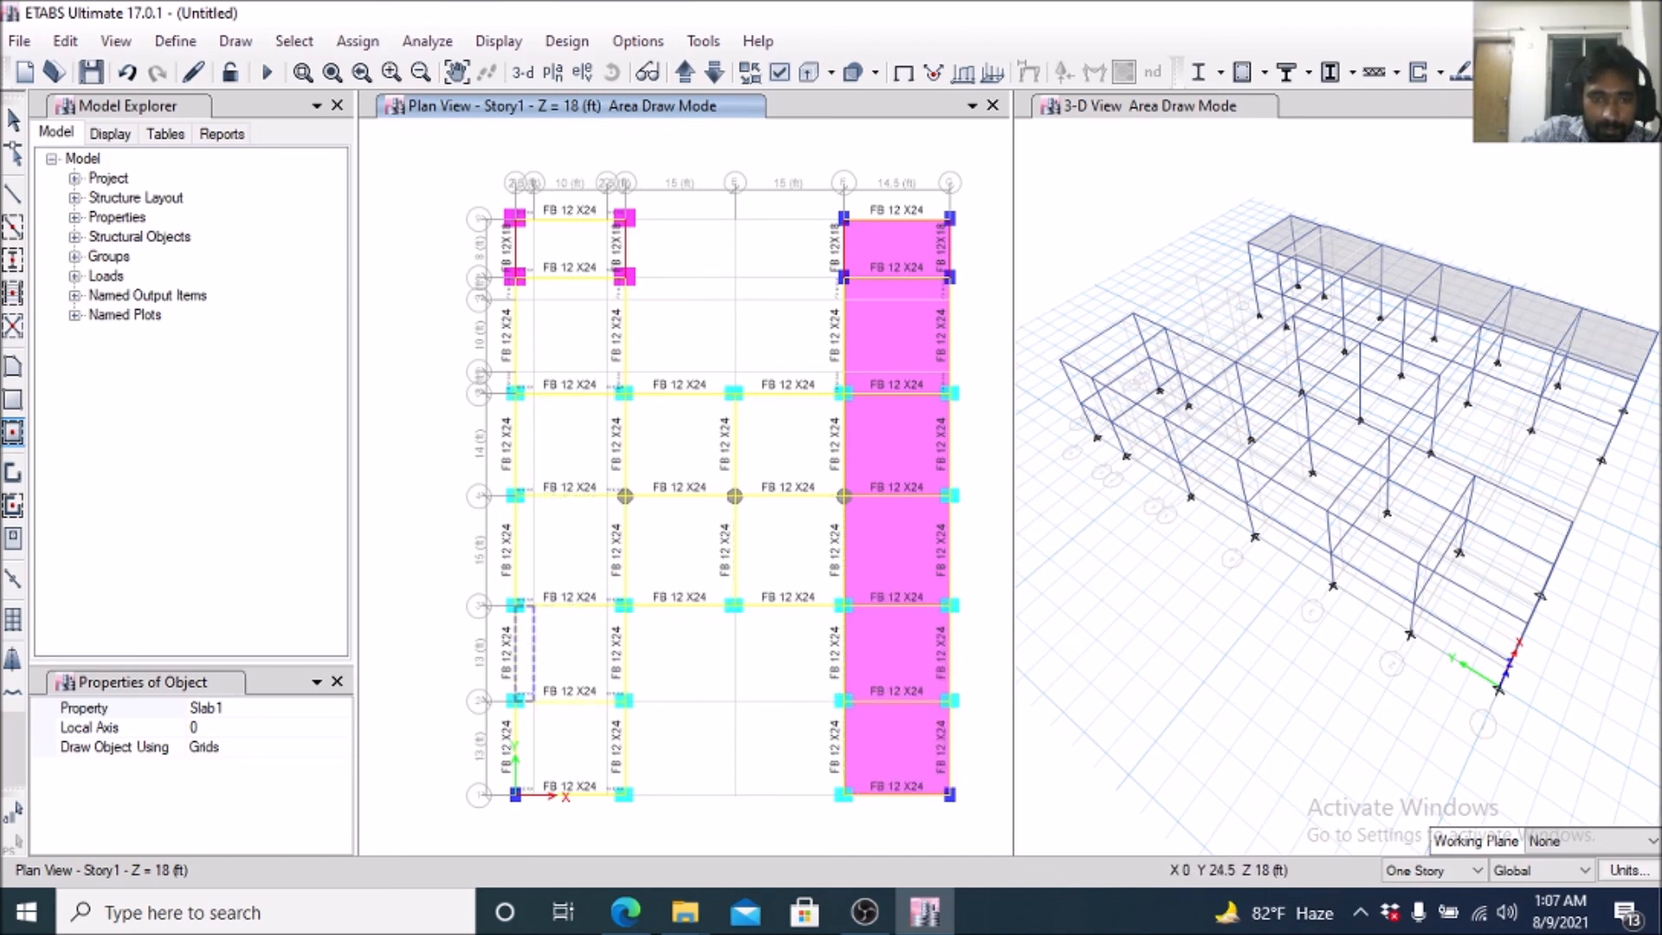
Draw Slab1 panels in the two 13 ft bays of the wing at the origin and across the 15 ft row to grid line F.
{"action": "left_click_drag", "start_coordinate": [500, 588], "coordinate": [663, 708]}
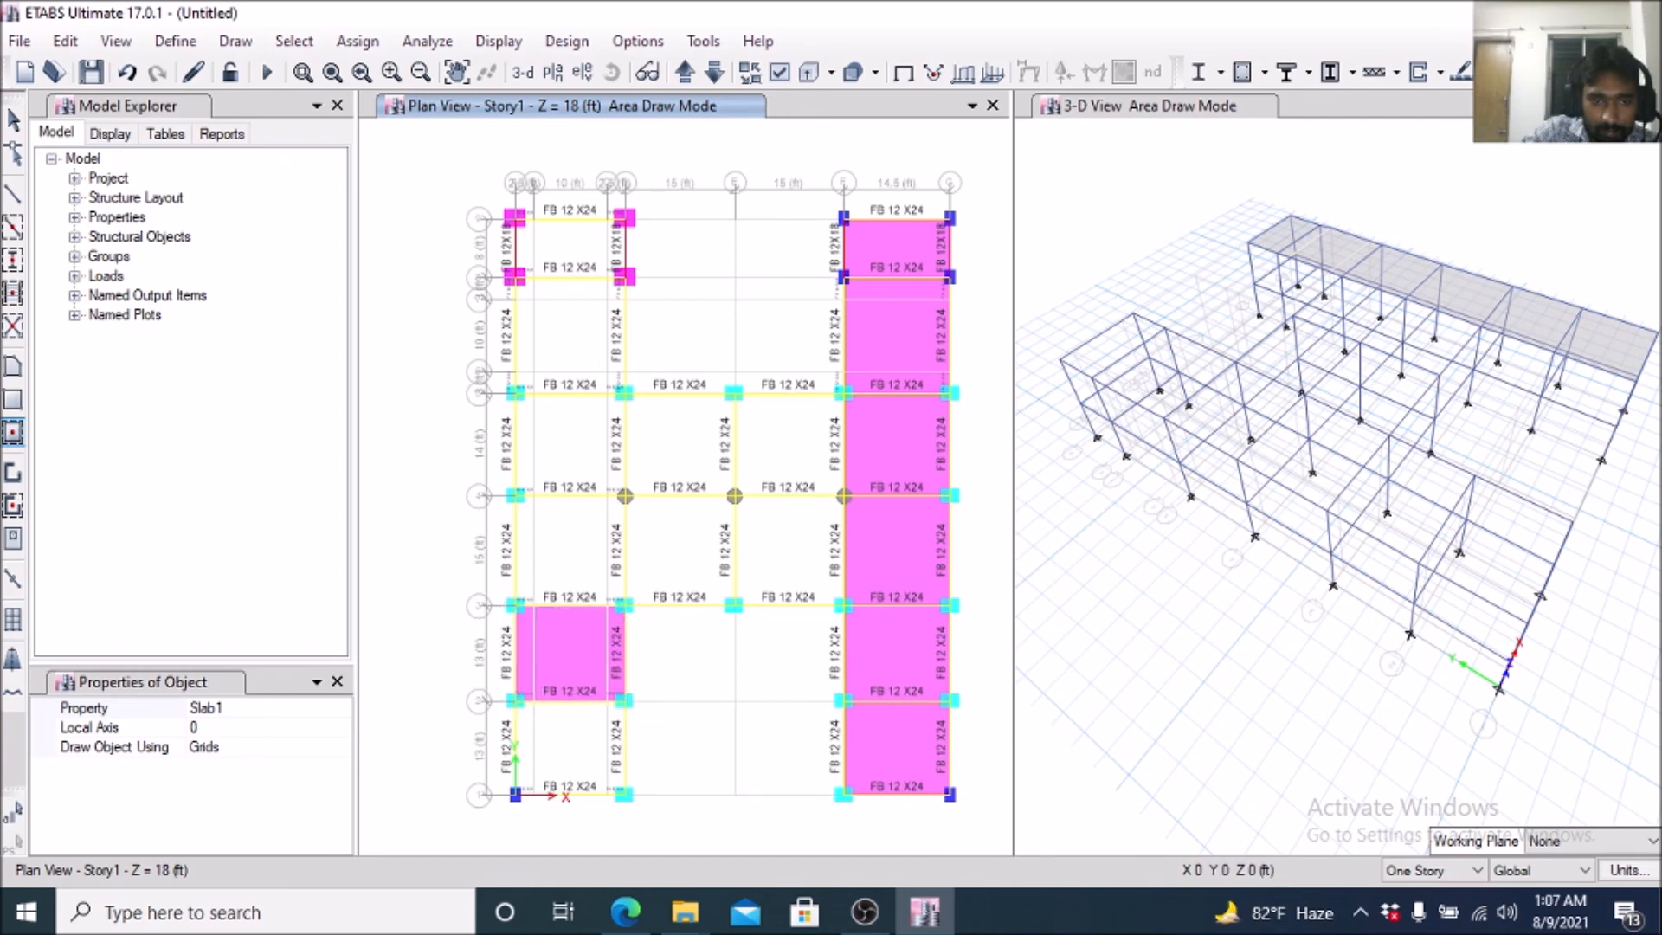
{"action": "left_click_drag", "start_coordinate": [492, 679], "coordinate": [624, 792]}
{"action": "left_click_drag", "start_coordinate": [496, 477], "coordinate": [648, 613]}
{"action": "left_click_drag", "start_coordinate": [578, 461], "coordinate": [763, 635]}
{"action": "left_click_drag", "start_coordinate": [699, 452], "coordinate": [866, 641]}
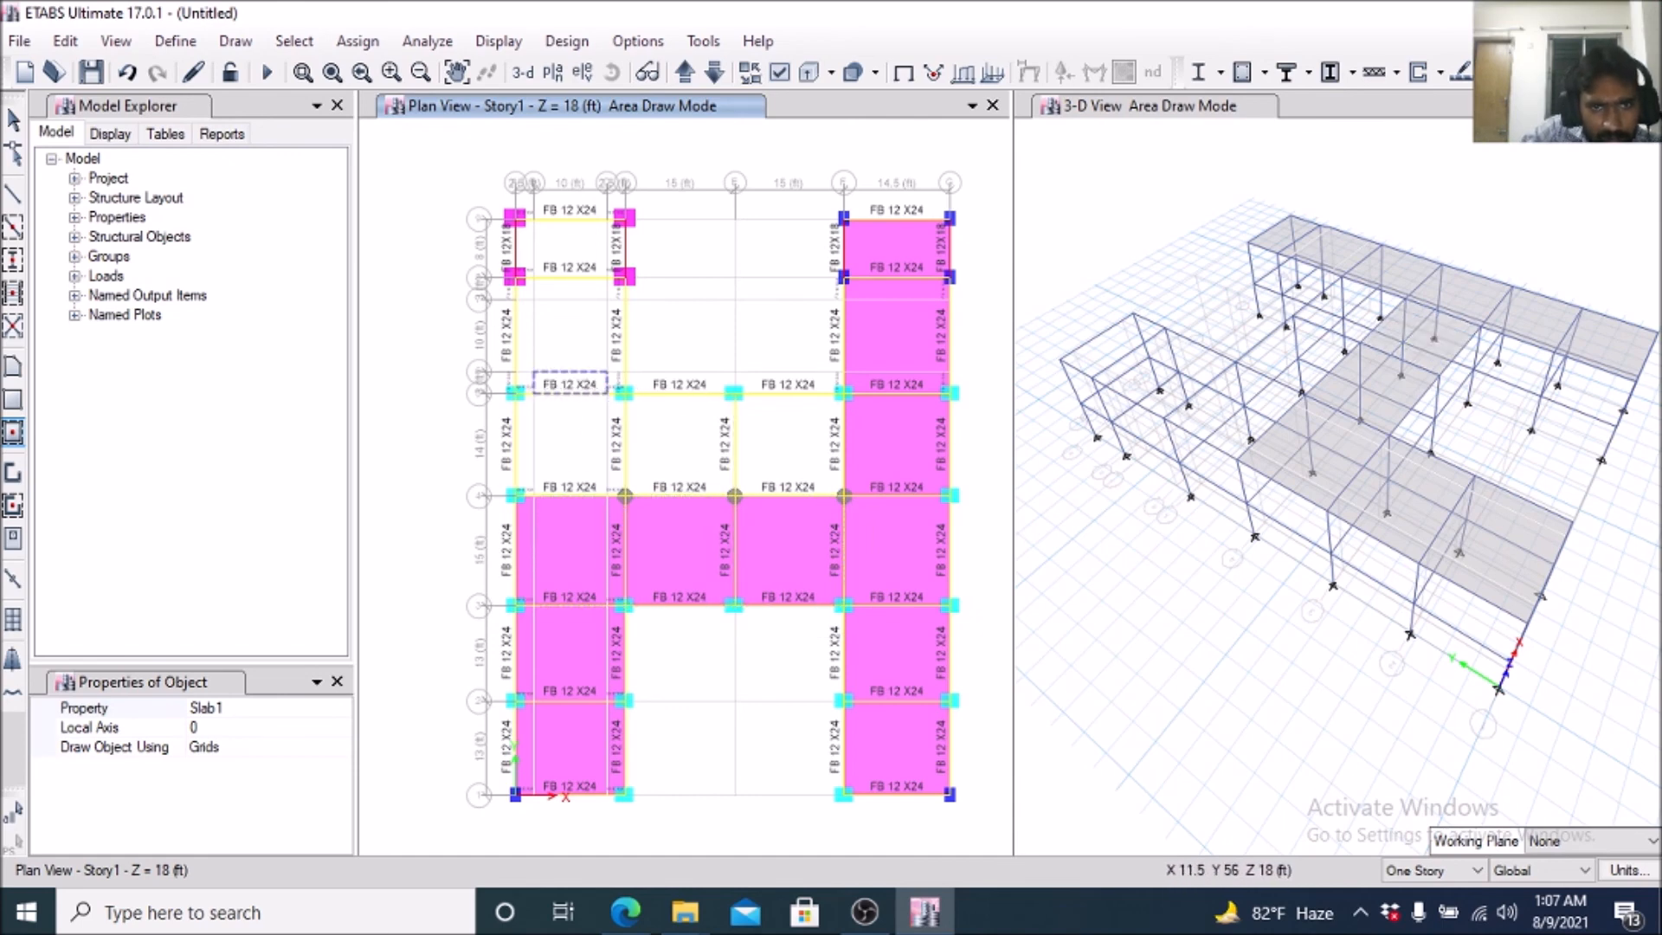
Draw Slab1 panels across the three bays of the 14 ft row, from the wing at the origin to grid line F.
{"action": "left_click_drag", "start_coordinate": [502, 383], "coordinate": [625, 500]}
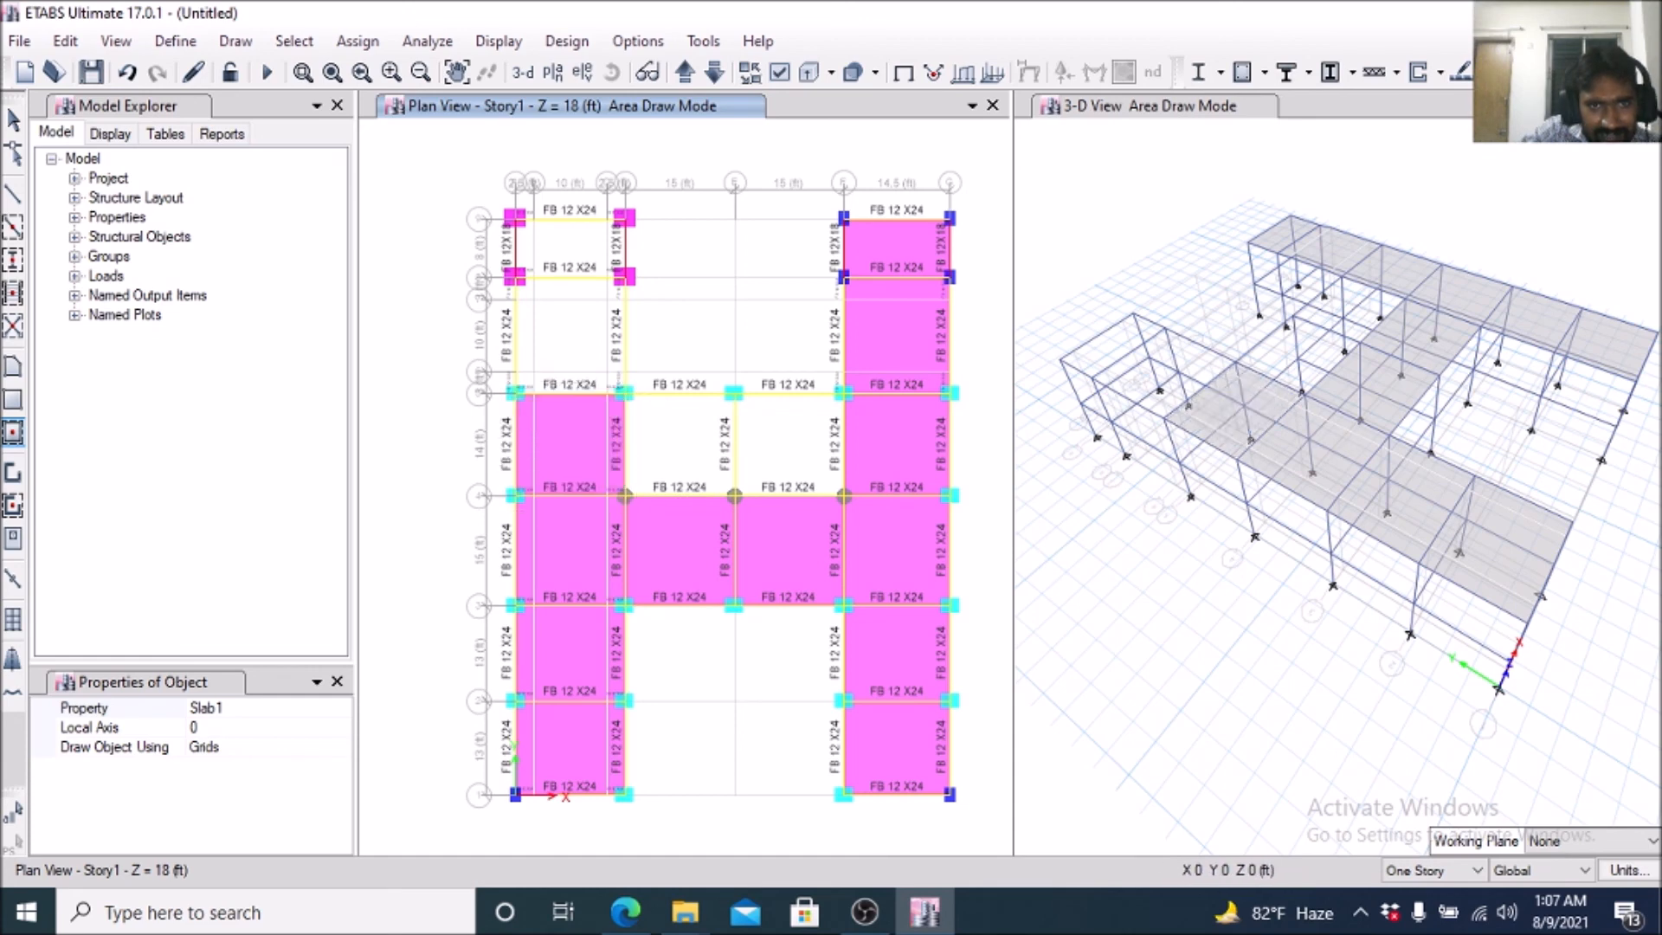
{"action": "left_click_drag", "start_coordinate": [606, 381], "coordinate": [768, 509]}
{"action": "left_click_drag", "start_coordinate": [702, 382], "coordinate": [853, 511]}
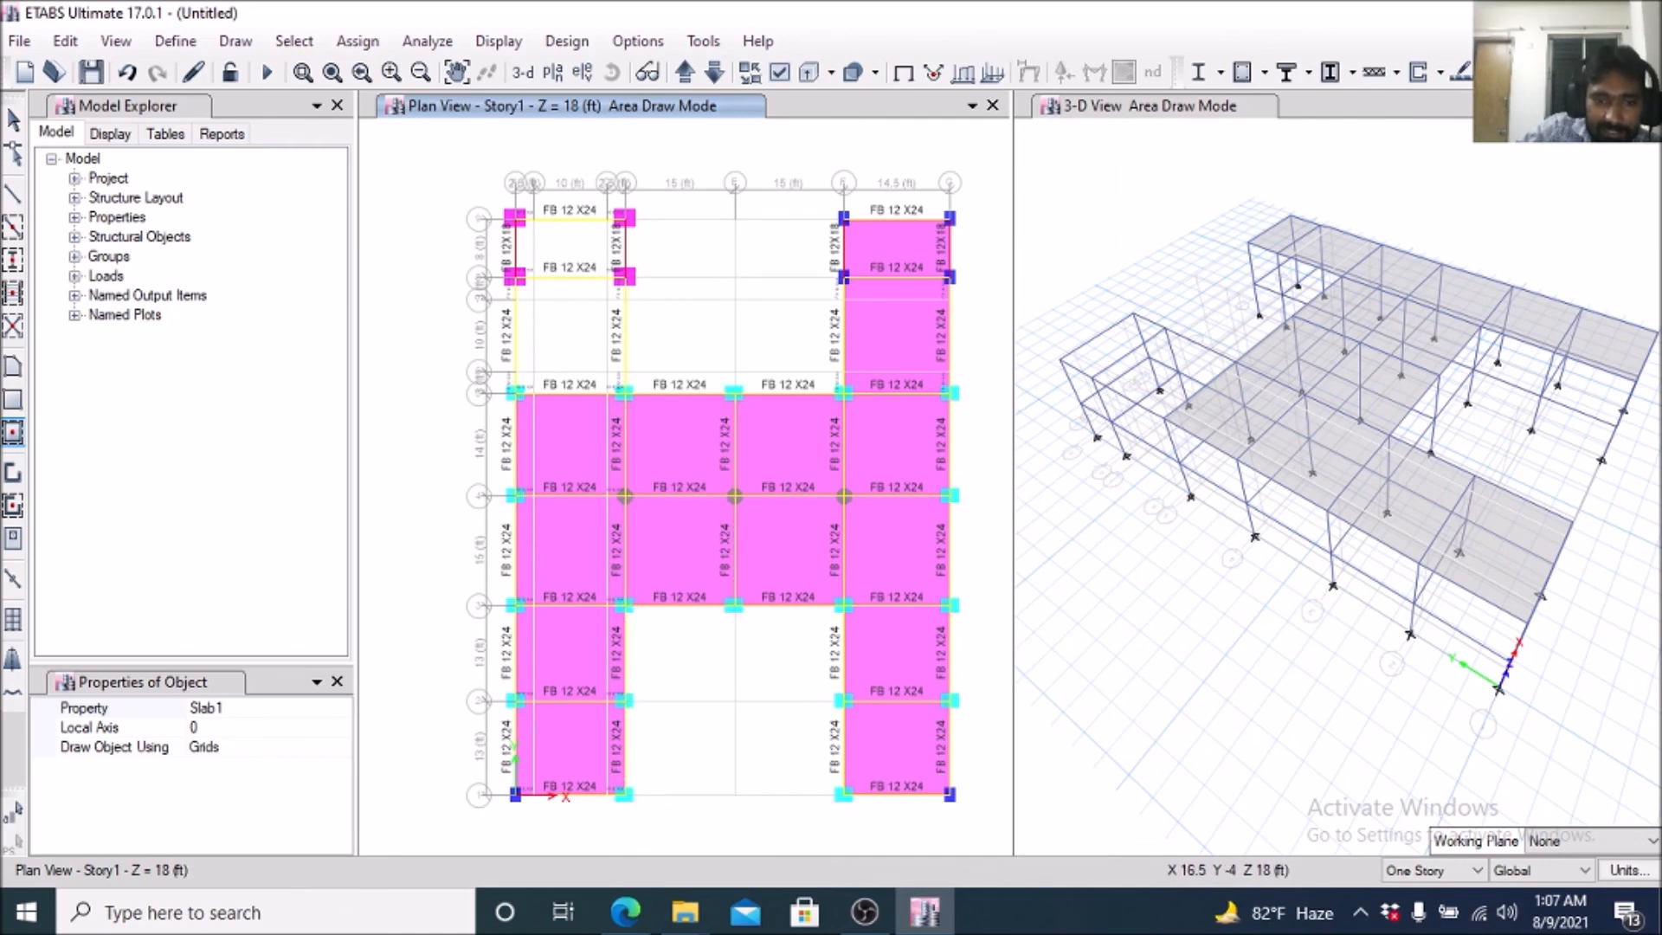
Switch to the browser and examine the stair and lift core area in the H Shape GB.pdf layout.
{"action": "left_click", "coordinate": [625, 912]}
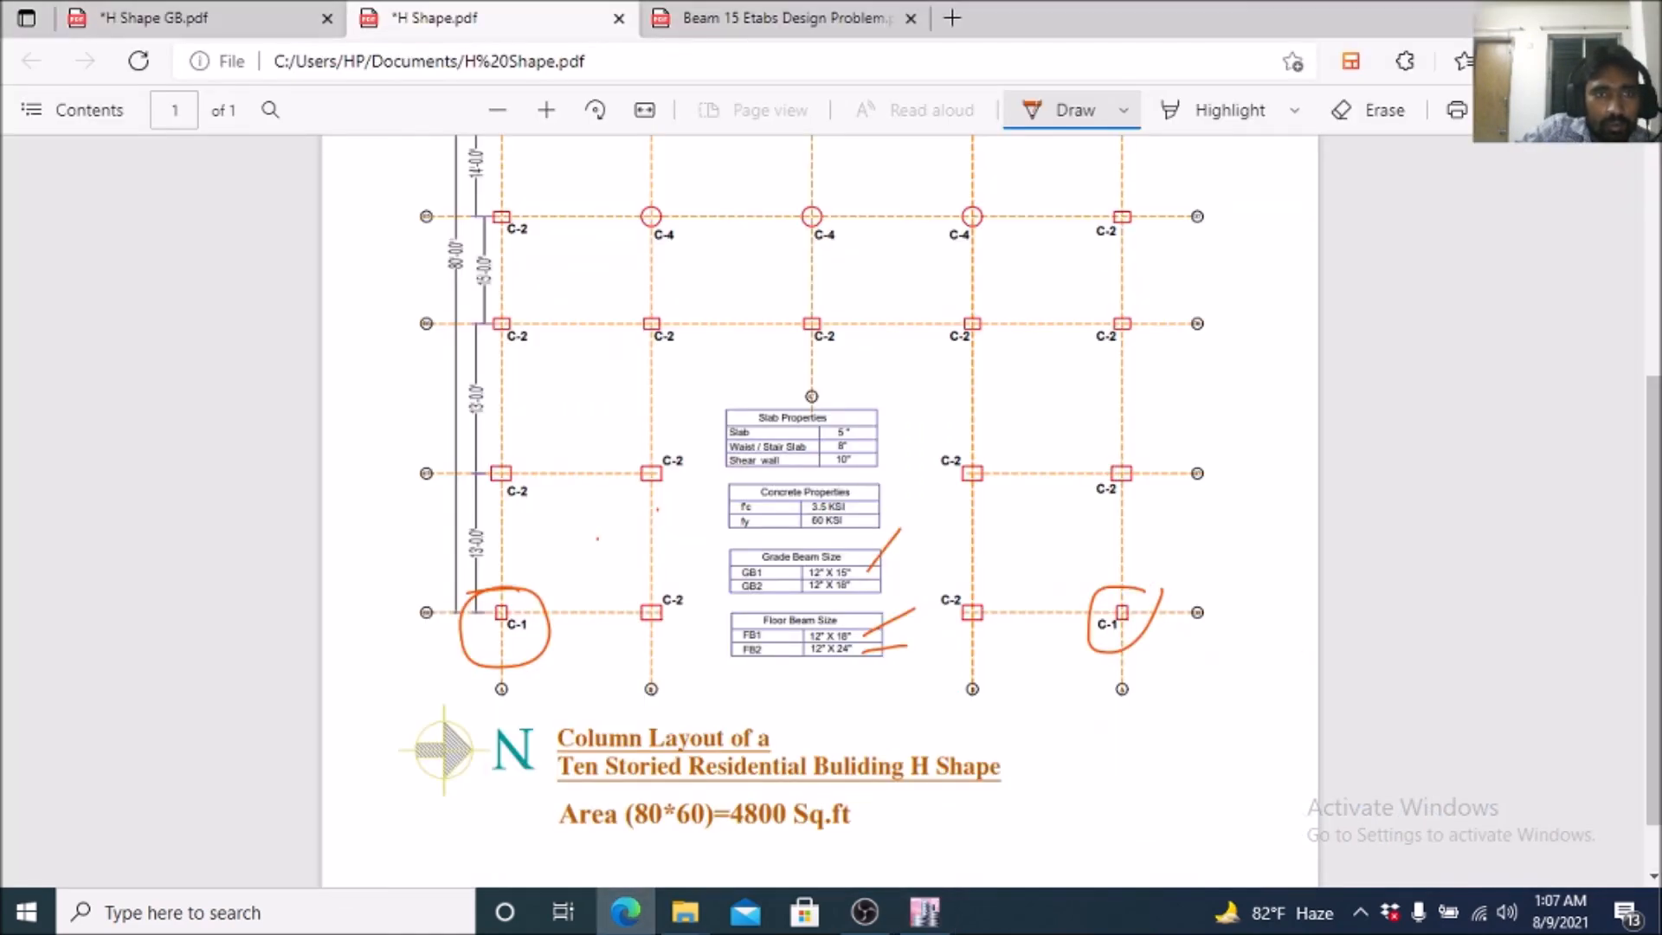
{"action": "scroll", "coordinate": [819, 511], "scroll_direction": "up", "scroll_amount": 4}
{"action": "key", "text": "ctrl+shift+Tab"}
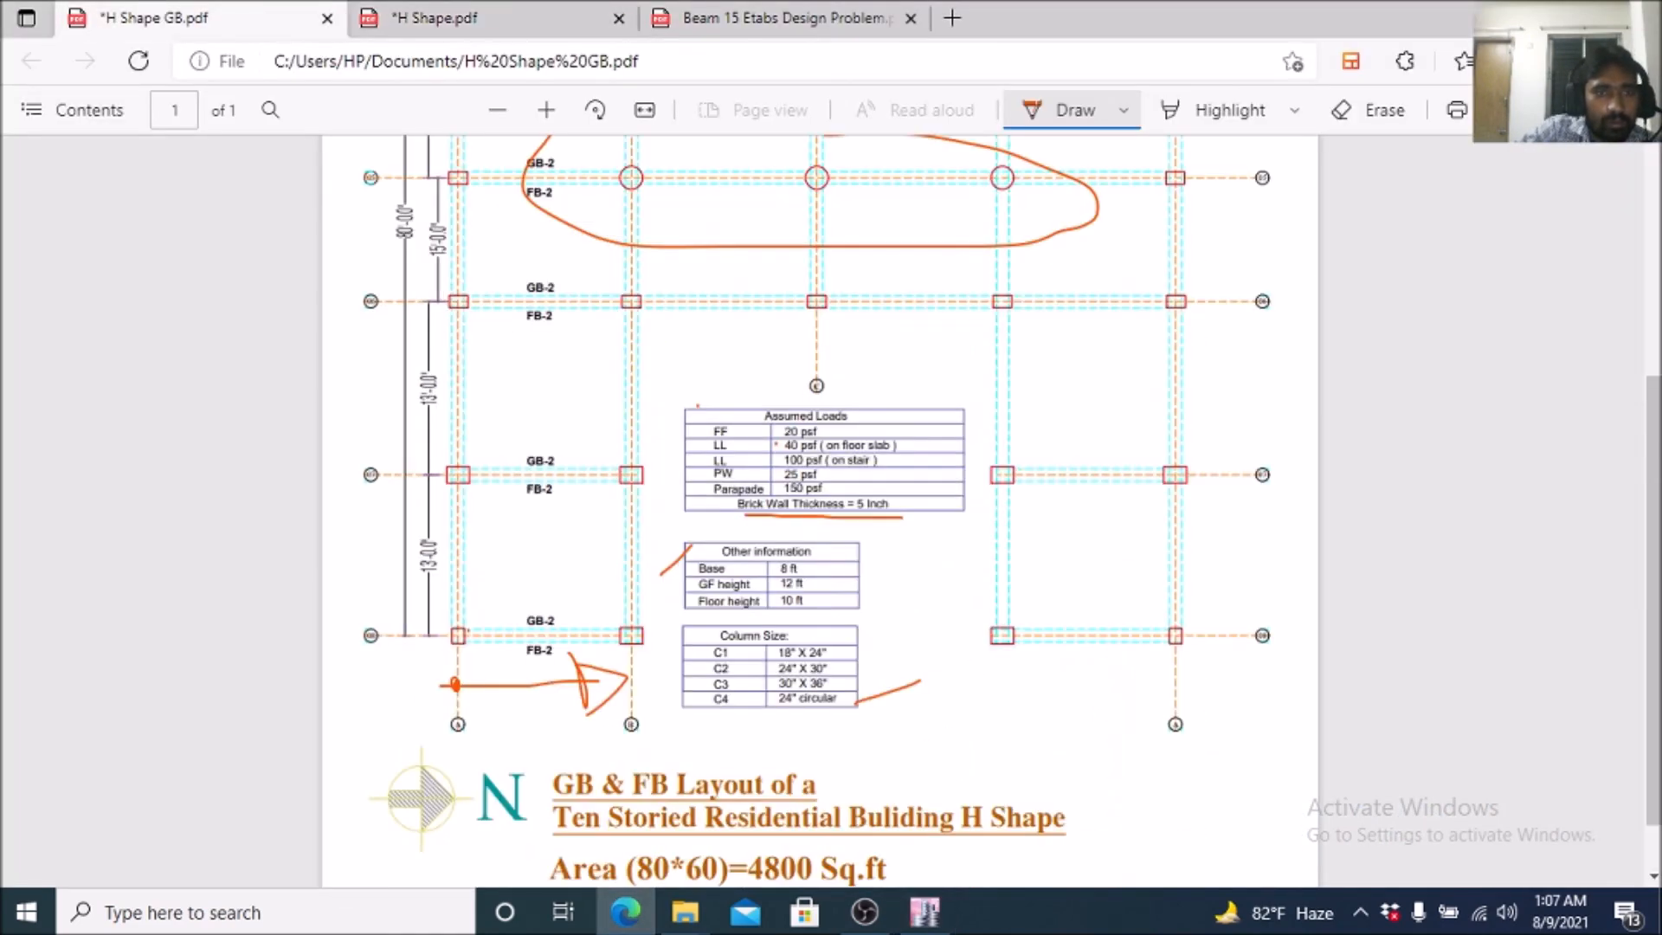
{"action": "scroll", "coordinate": [819, 511], "scroll_direction": "up", "scroll_amount": 5}
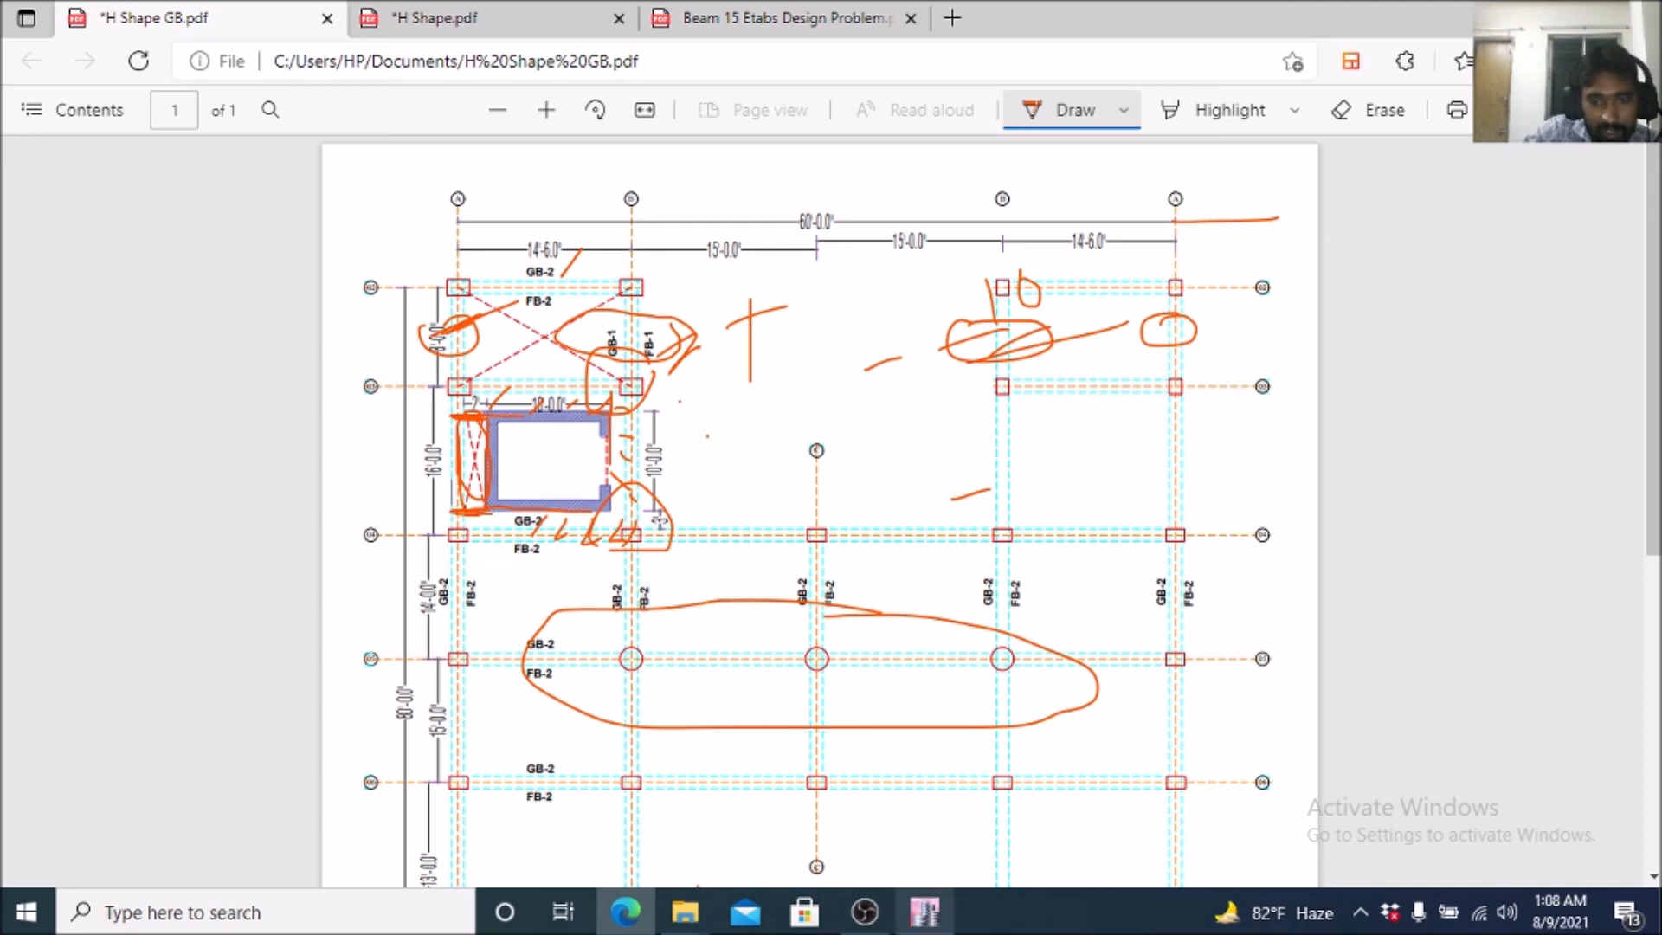
Return to ETABS and draw narrow Slab1 strips above, below and beside the lift core, leaving the core and duct open.
{"action": "left_click", "coordinate": [924, 912]}
{"action": "left_click_drag", "start_coordinate": [501, 360], "coordinate": [625, 404]}
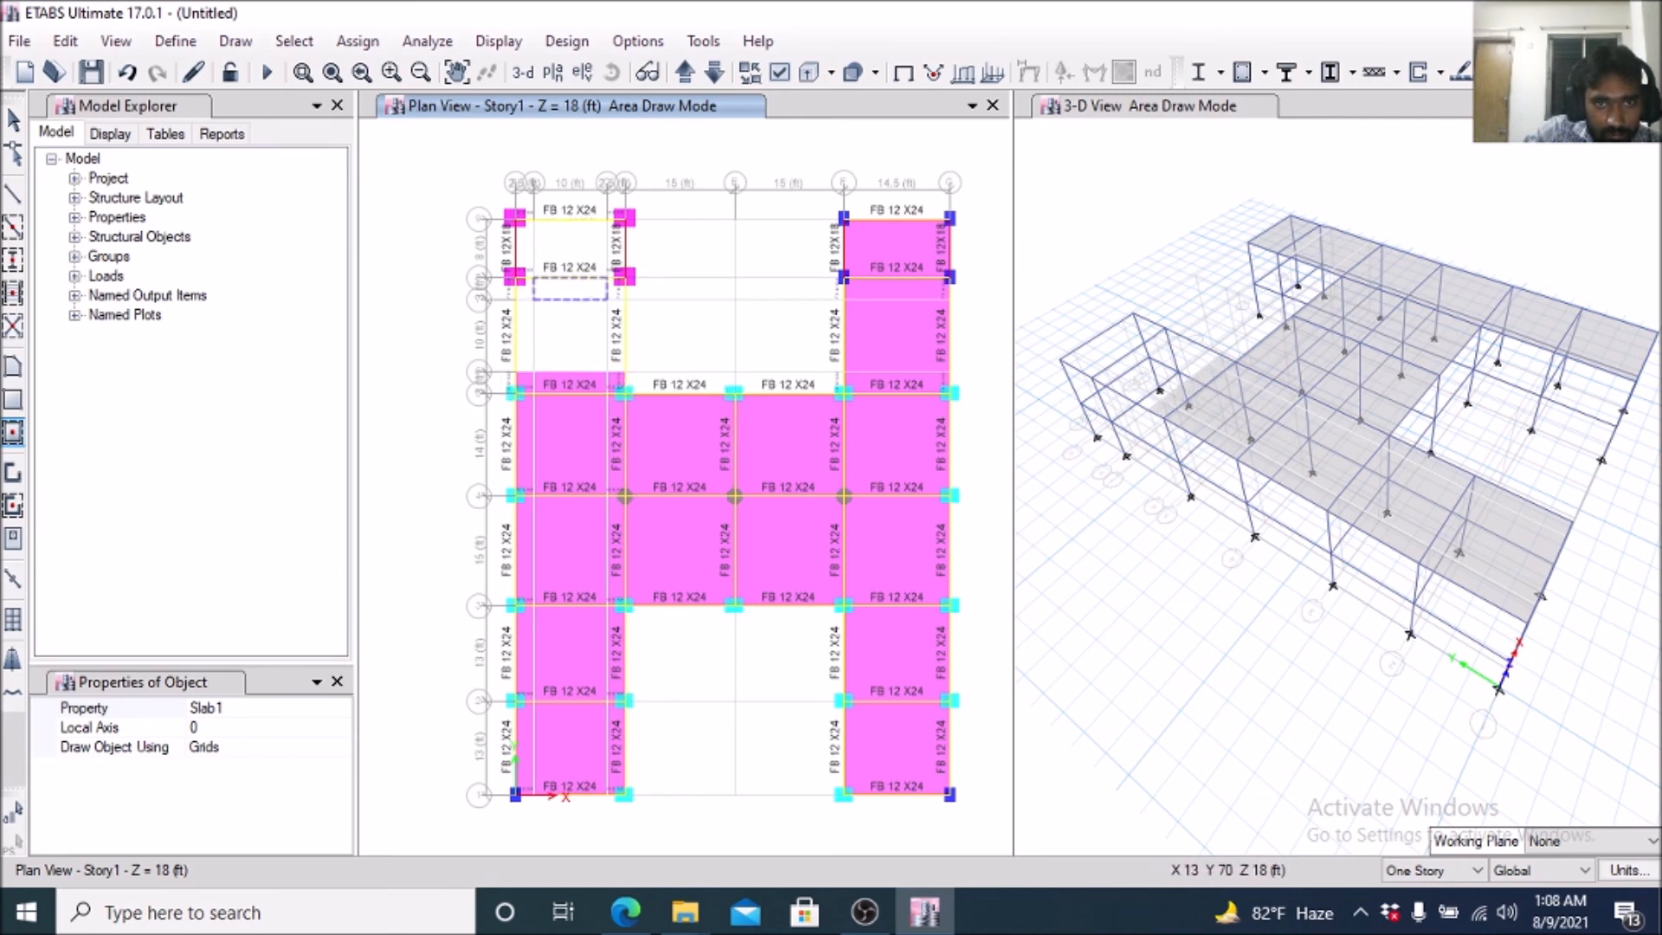
{"action": "left_click_drag", "start_coordinate": [606, 266], "coordinate": [639, 392]}
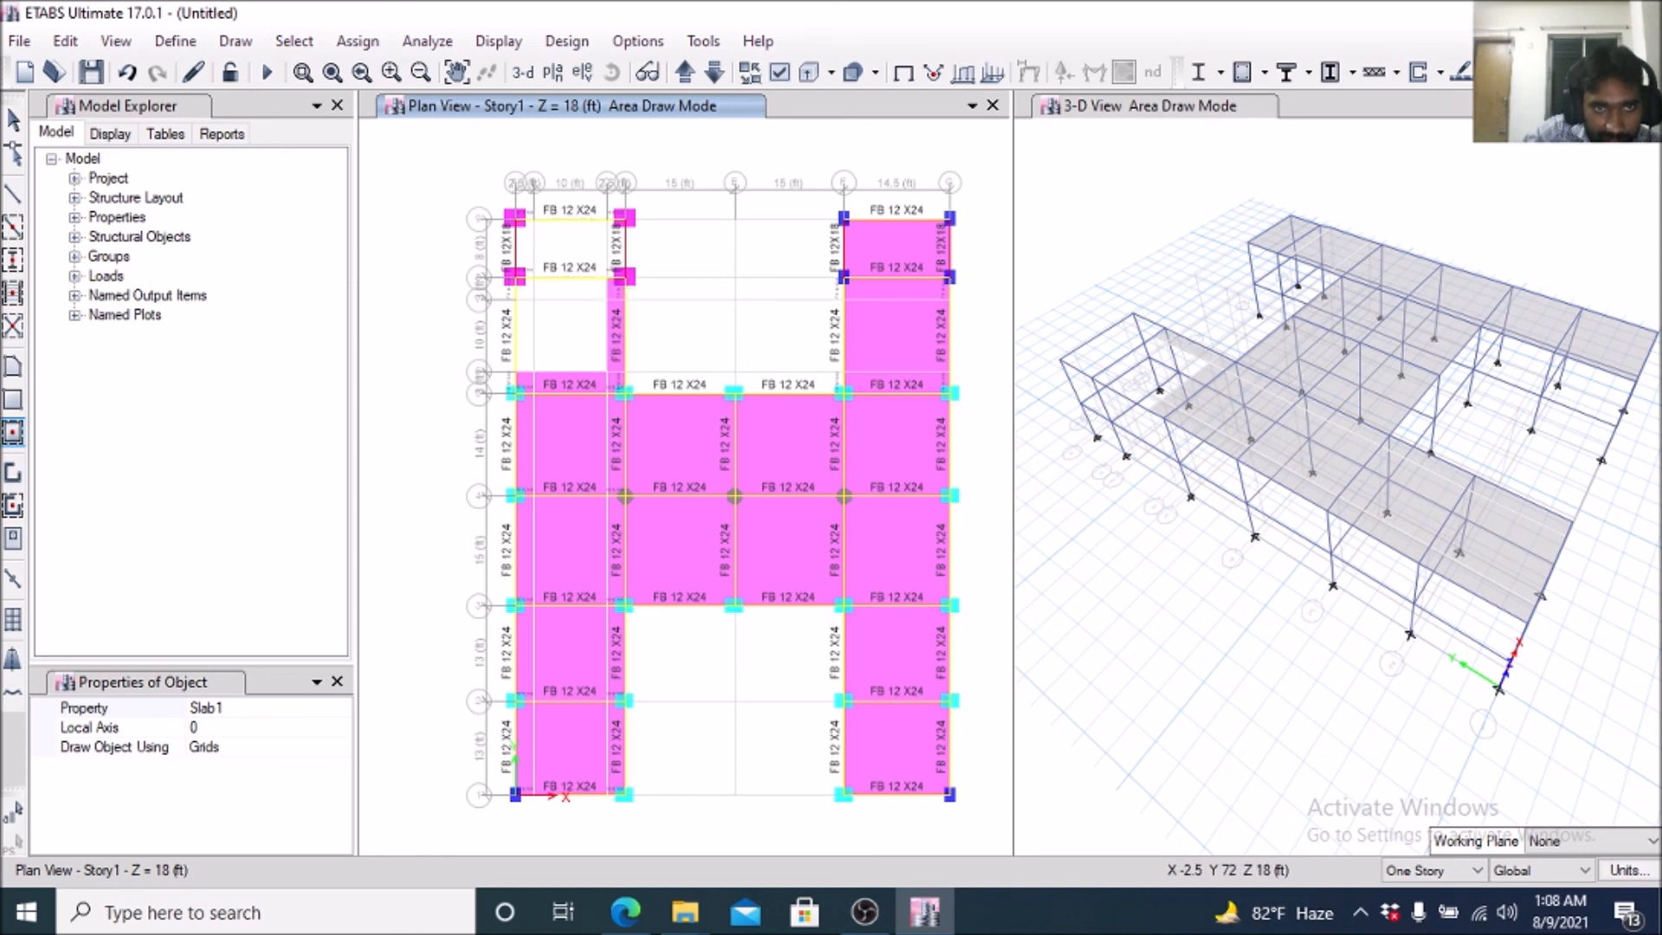
{"action": "left_click_drag", "start_coordinate": [494, 267], "coordinate": [646, 301]}
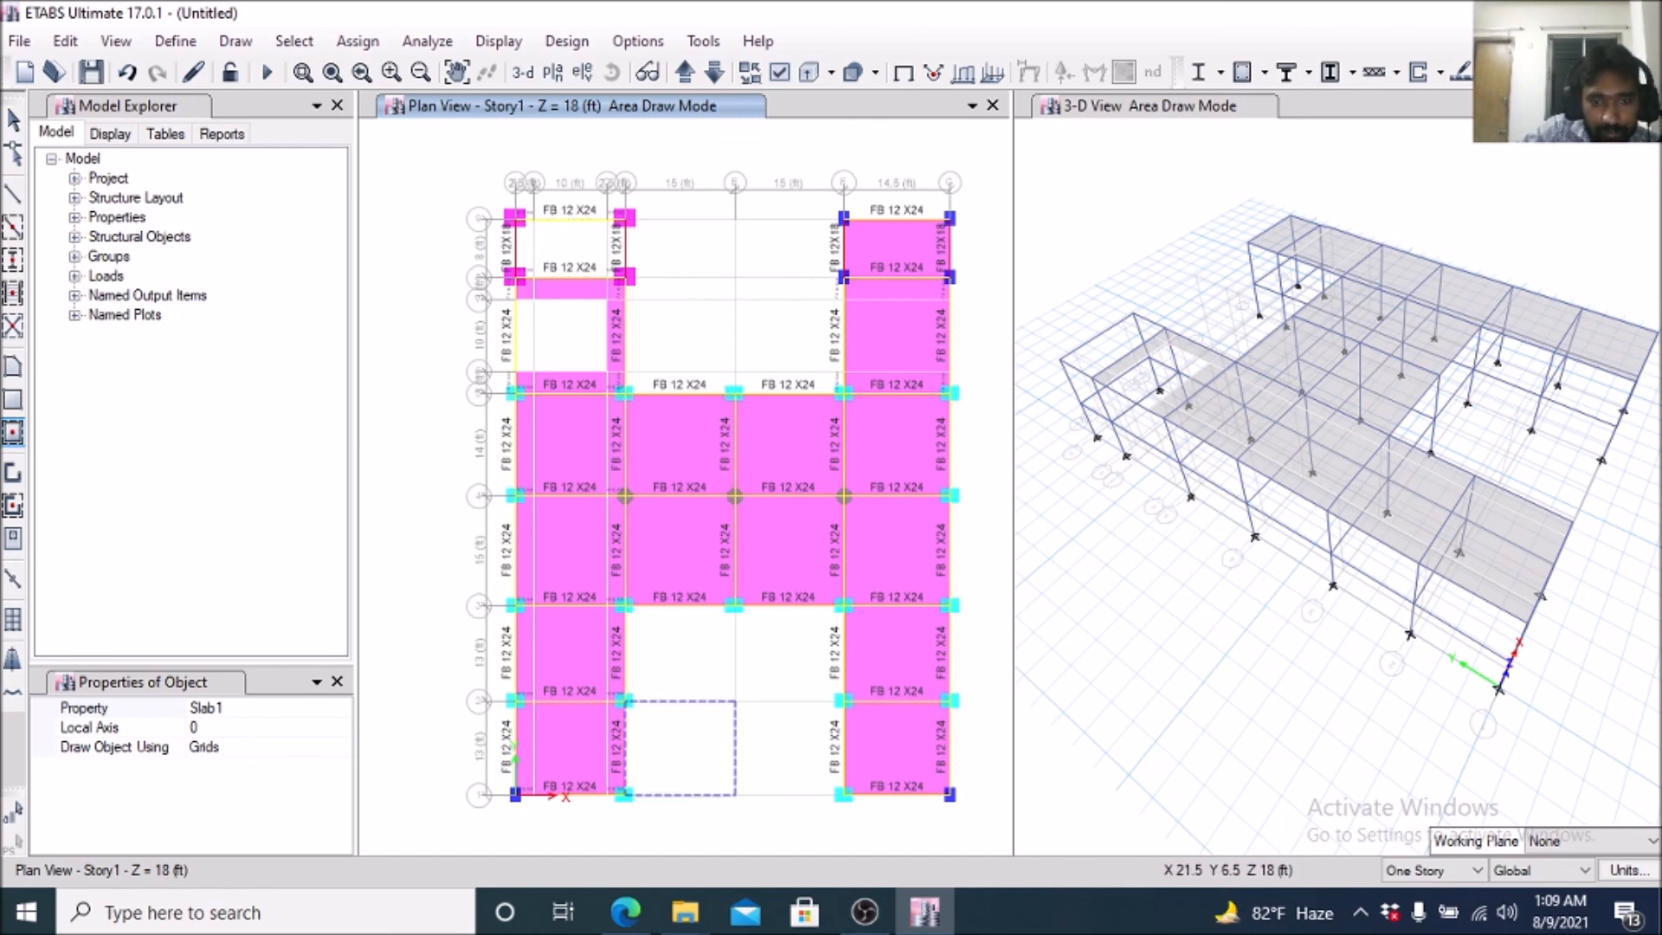
Check the slabs against the GB & FB layout and its information tables in the browser, then return to ETABS.
{"action": "left_click", "coordinate": [625, 912]}
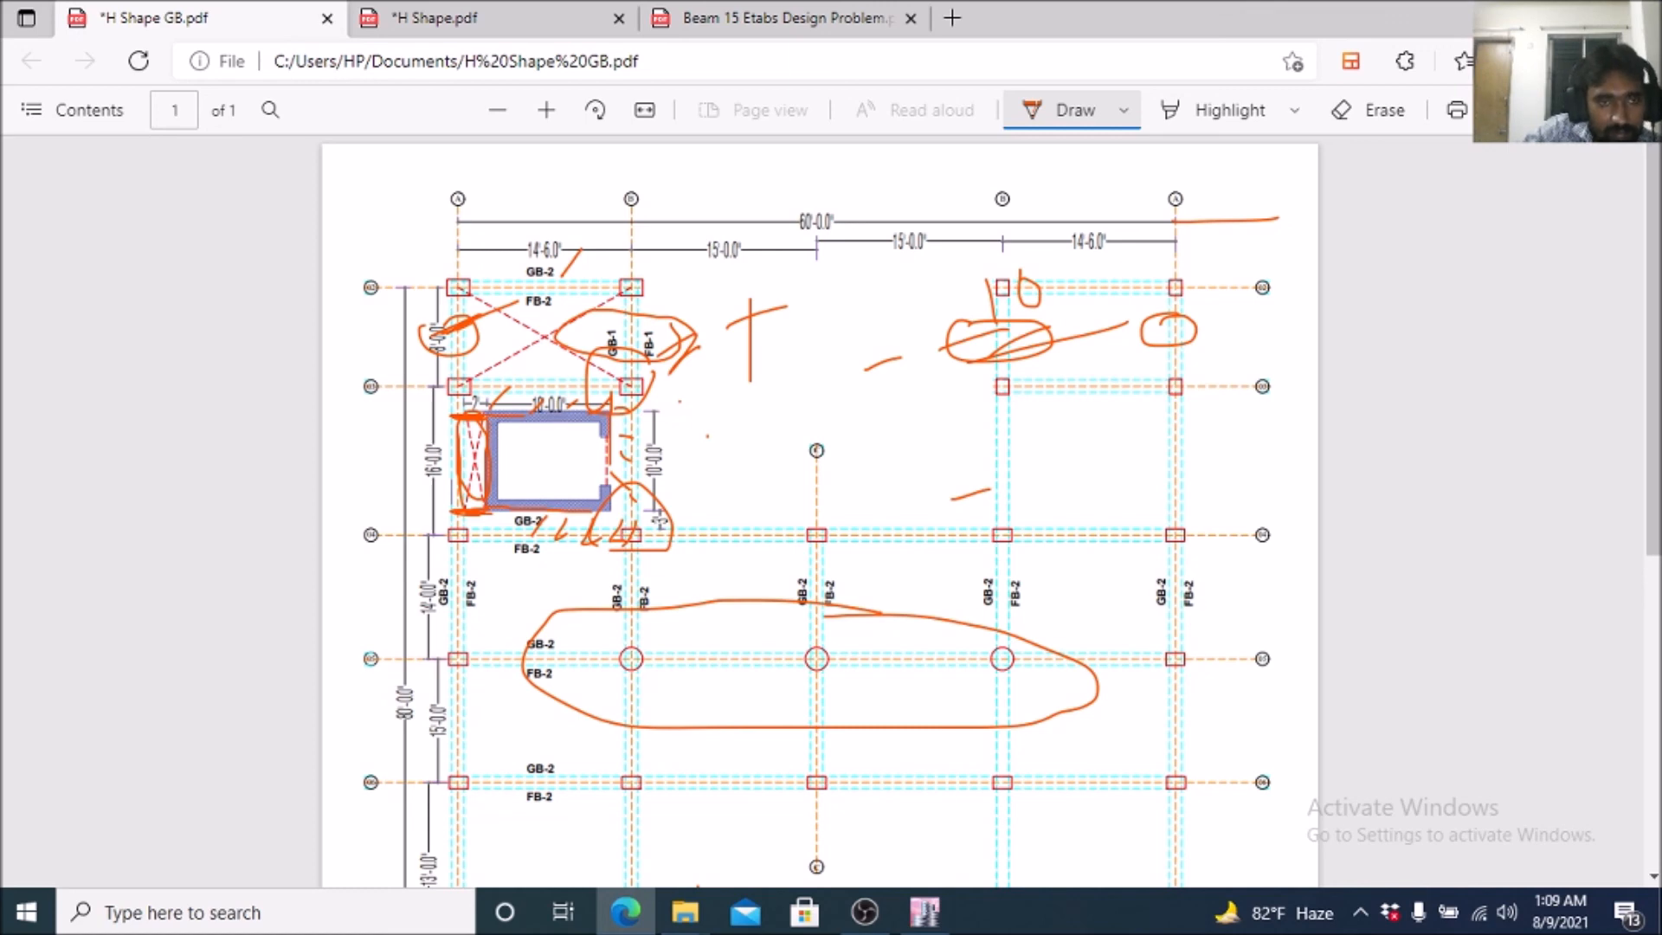
{"action": "scroll", "coordinate": [818, 511], "scroll_direction": "down", "scroll_amount": 6}
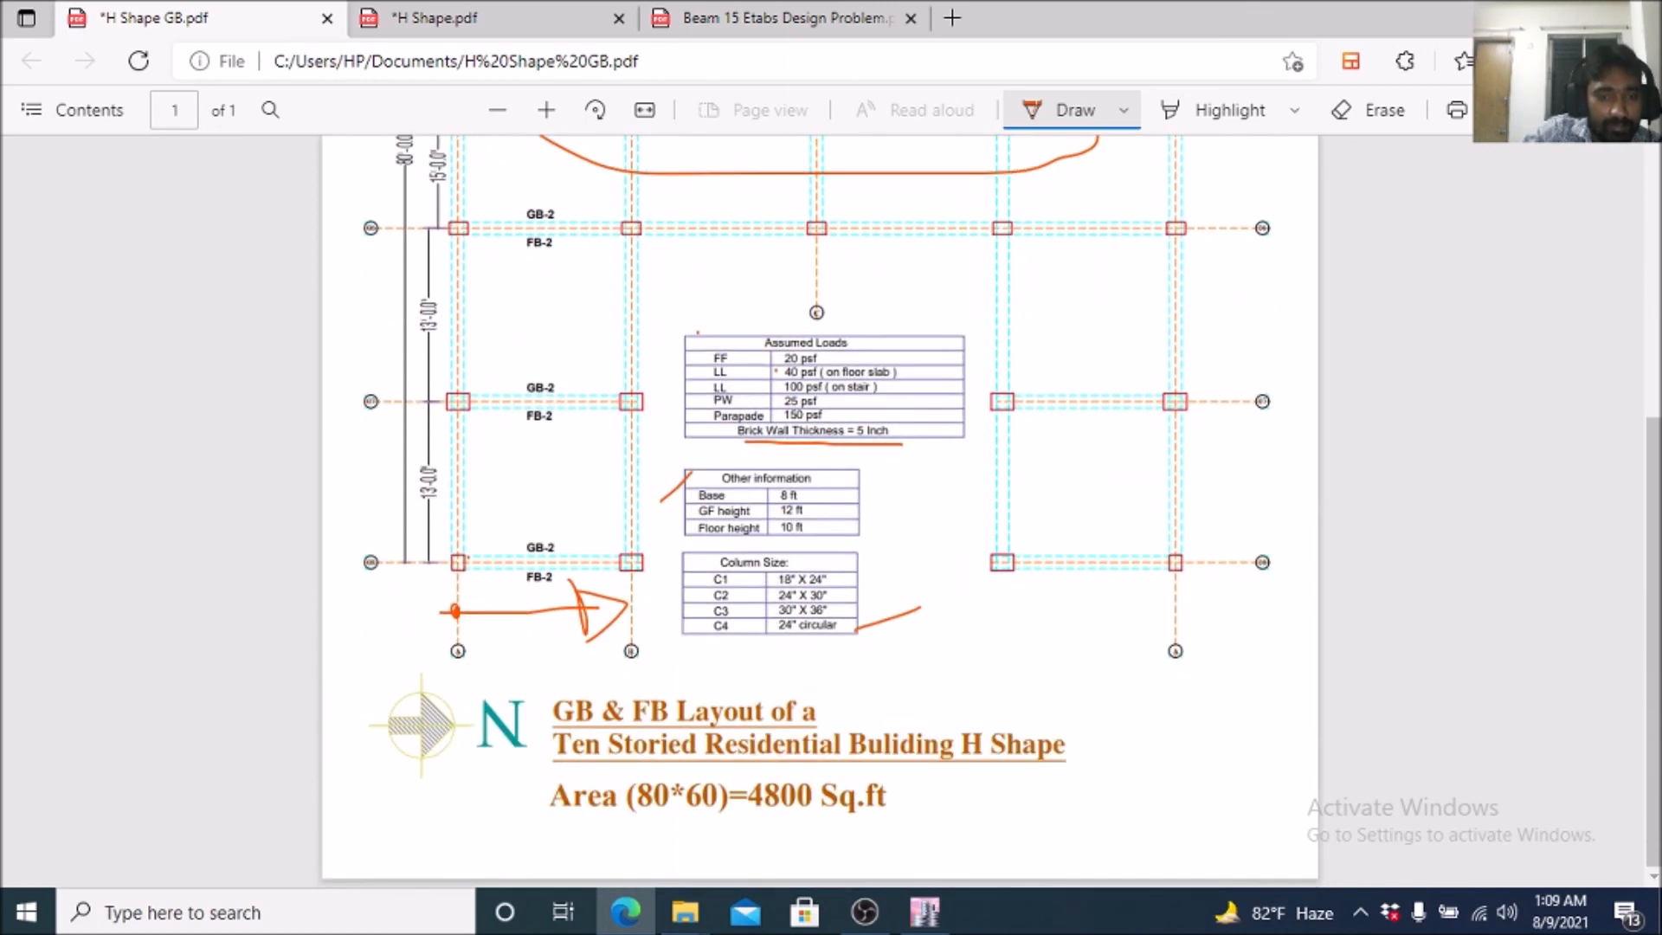
{"action": "scroll", "coordinate": [819, 510], "scroll_direction": "up", "scroll_amount": 4}
{"action": "left_click", "coordinate": [925, 912]}
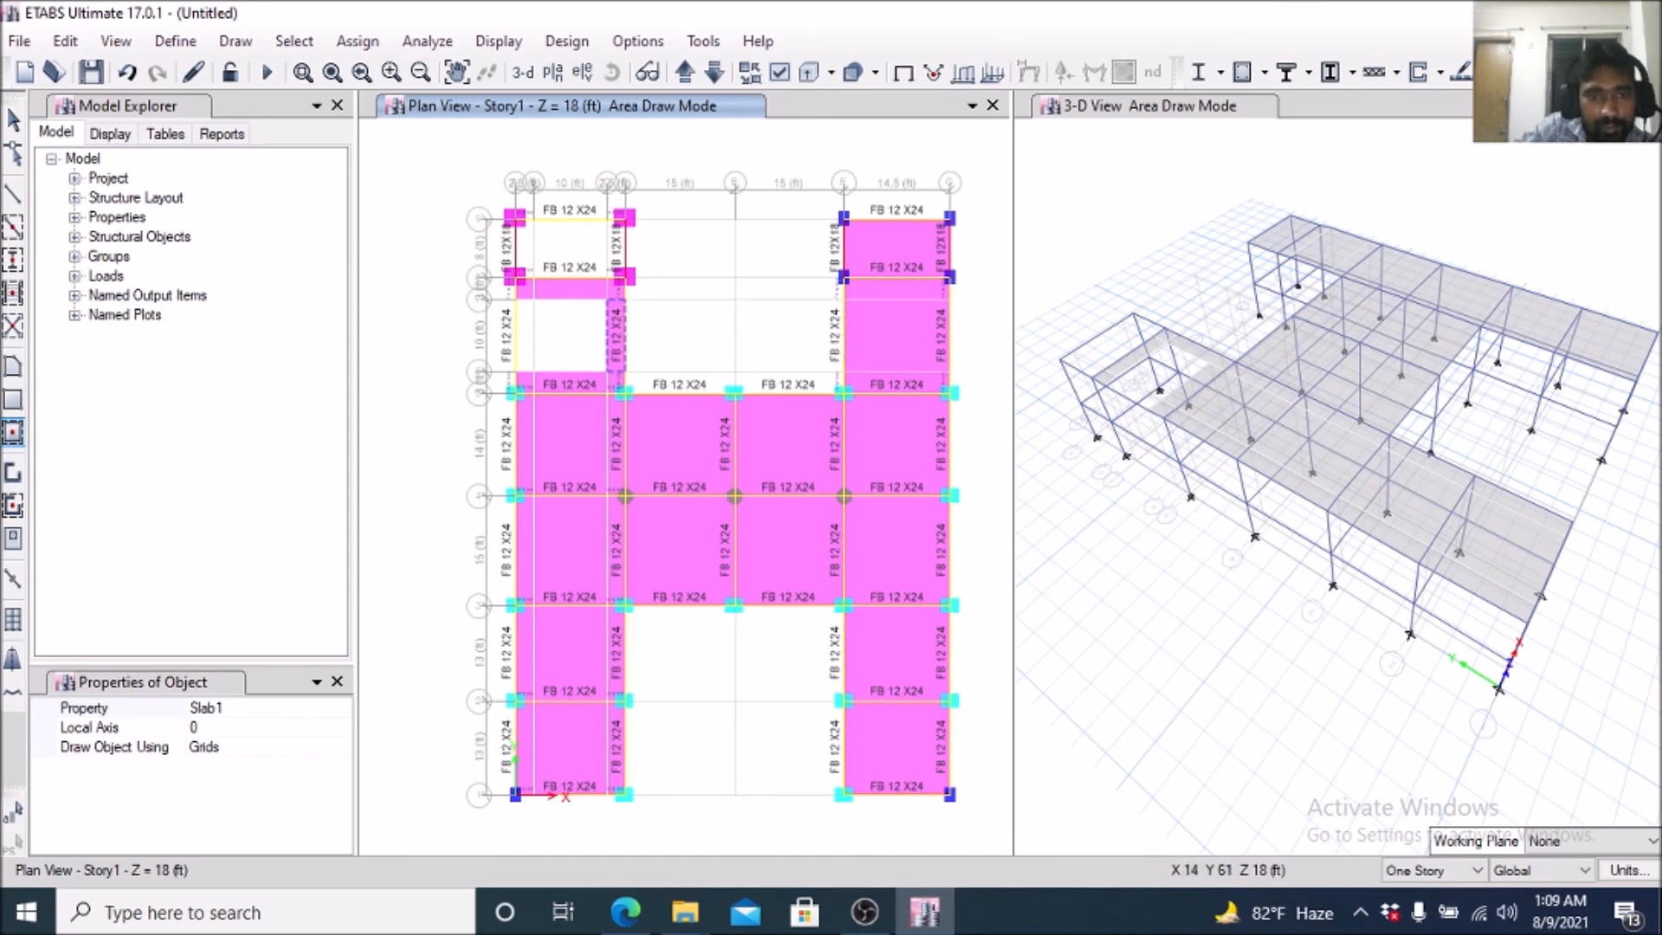
{"action": "mouse_move", "coordinate": [865, 912]}
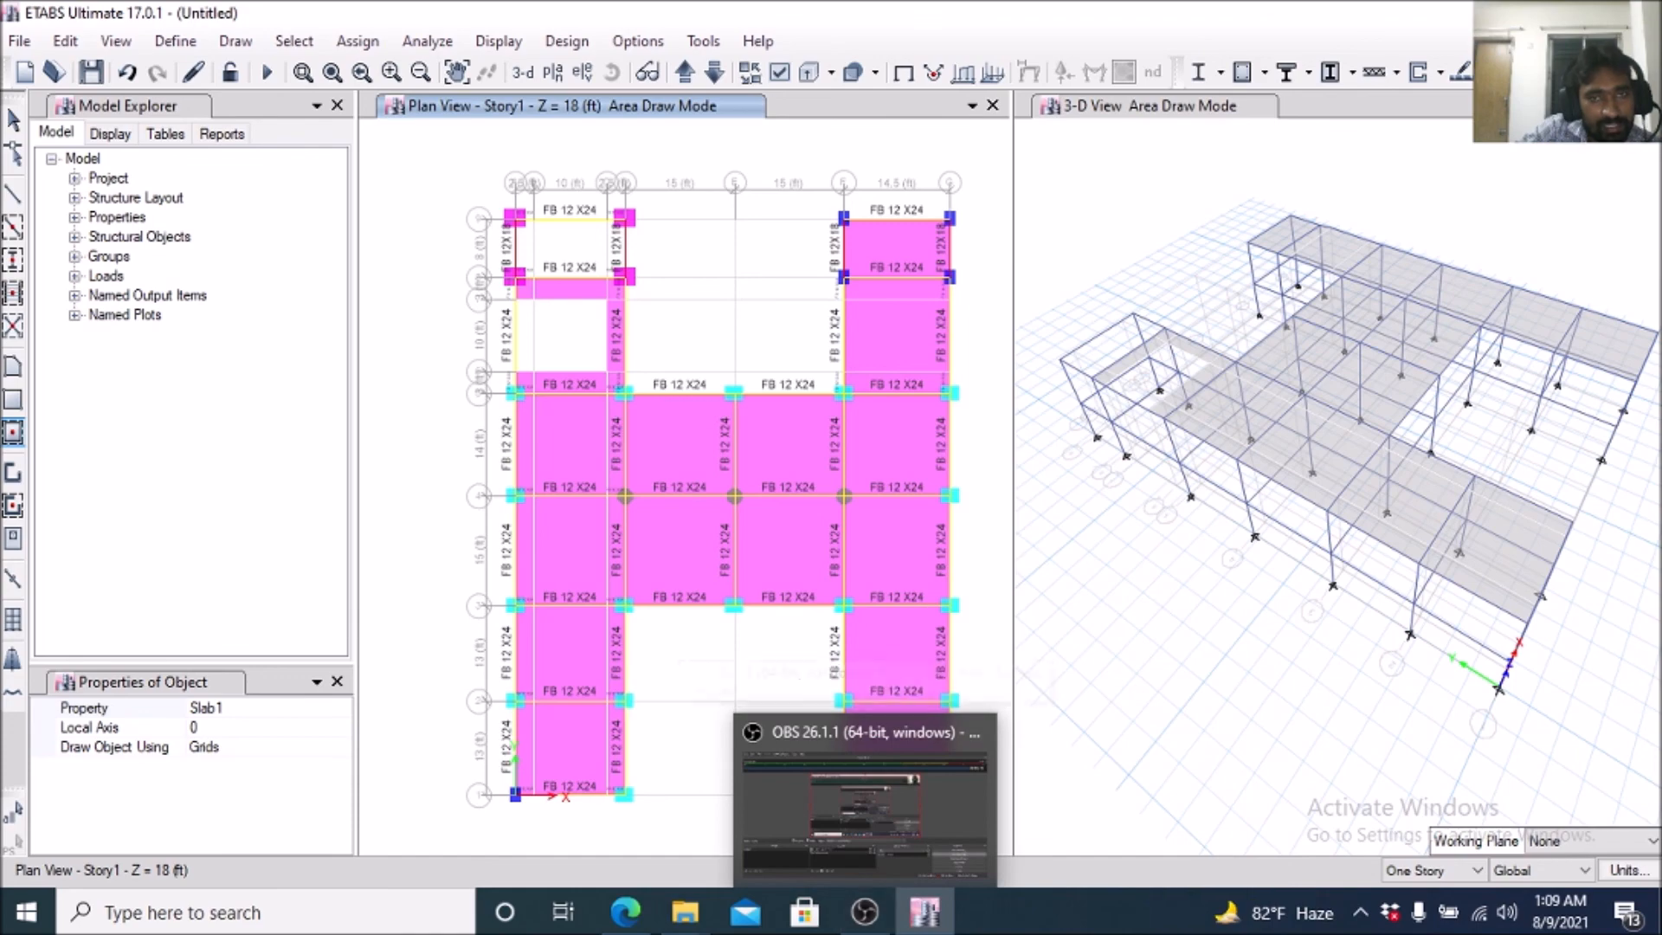